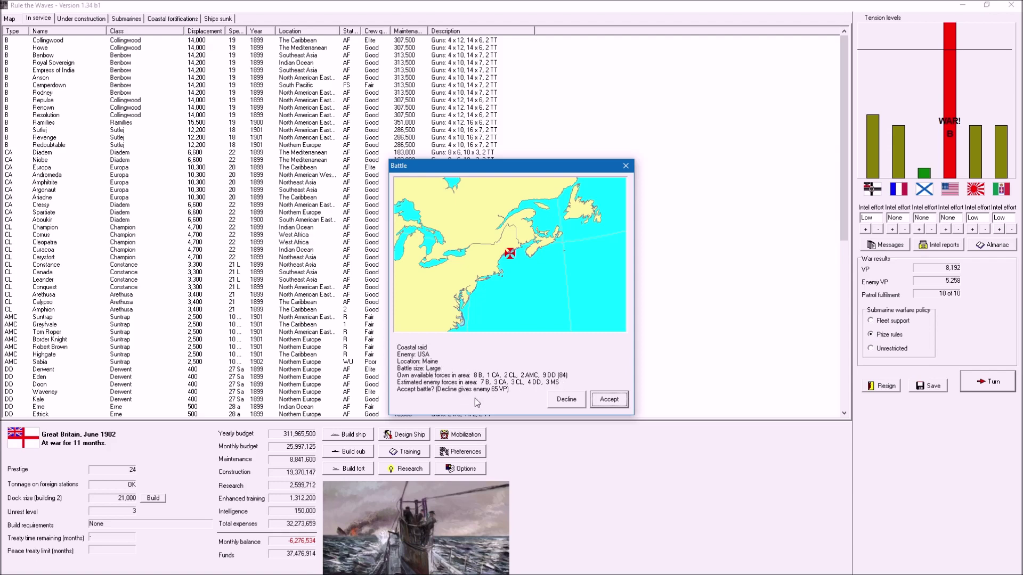
Step: Accept the Maine coastal raid battle and inspect Cruiser, Light Cruiser and Battle Divisions 1 and 4
{"action": "left_click", "coordinate": [610, 400]}
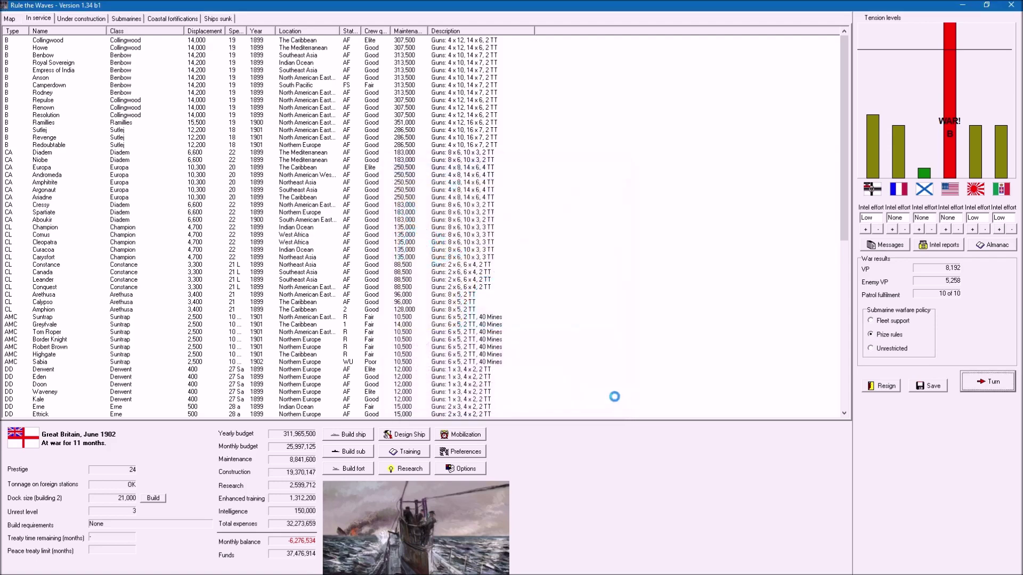
{"action": "scroll", "coordinate": [603, 319], "scroll_direction": "up", "scroll_amount": 4}
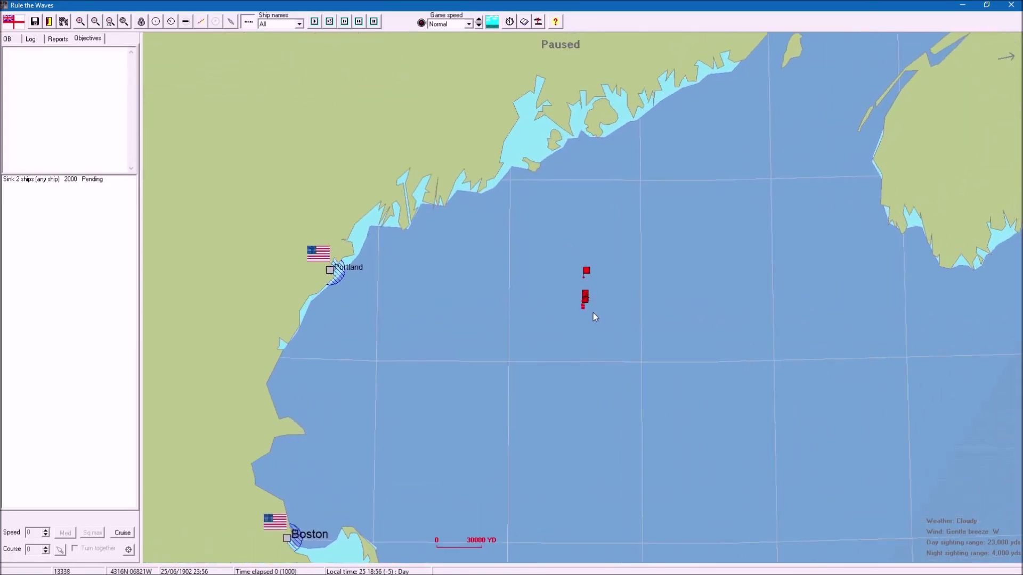
{"action": "scroll", "coordinate": [593, 313], "scroll_direction": "up", "scroll_amount": 4}
{"action": "scroll", "coordinate": [593, 313], "scroll_direction": "up", "scroll_amount": 3}
{"action": "scroll", "coordinate": [595, 327], "scroll_direction": "up", "scroll_amount": 3}
{"action": "scroll", "coordinate": [594, 329], "scroll_direction": "up", "scroll_amount": 2}
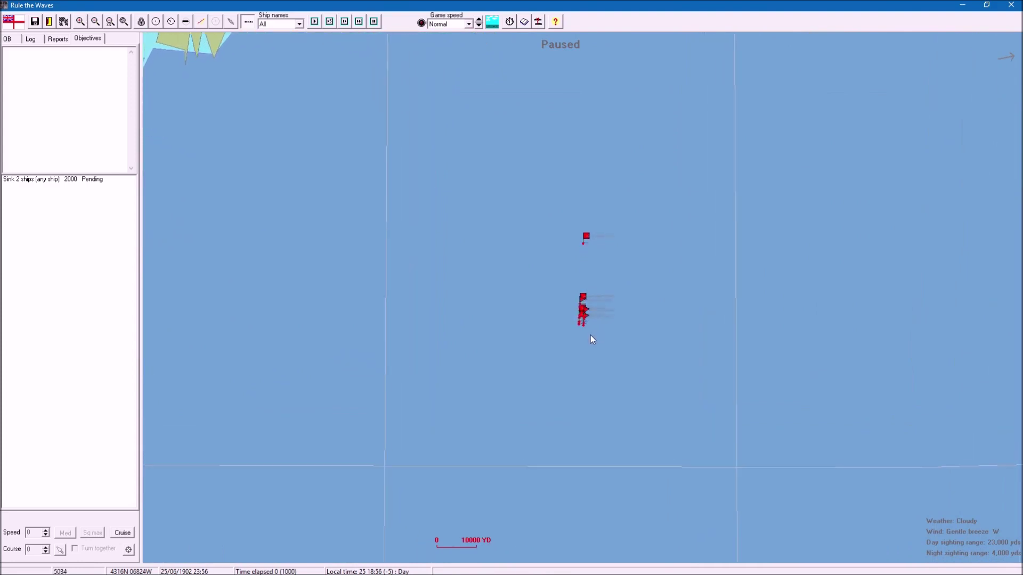
{"action": "scroll", "coordinate": [590, 335], "scroll_direction": "up", "scroll_amount": 1}
{"action": "scroll", "coordinate": [590, 336], "scroll_direction": "up", "scroll_amount": 1}
{"action": "scroll", "coordinate": [590, 336], "scroll_direction": "up", "scroll_amount": 1}
{"action": "scroll", "coordinate": [590, 337], "scroll_direction": "up", "scroll_amount": 1}
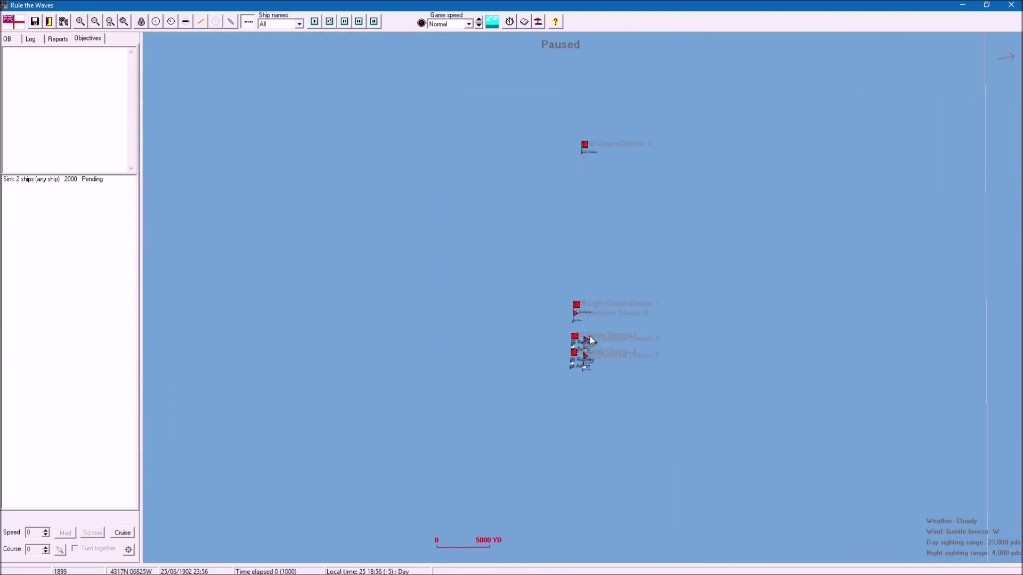
{"action": "scroll", "coordinate": [589, 337], "scroll_direction": "up", "scroll_amount": 2}
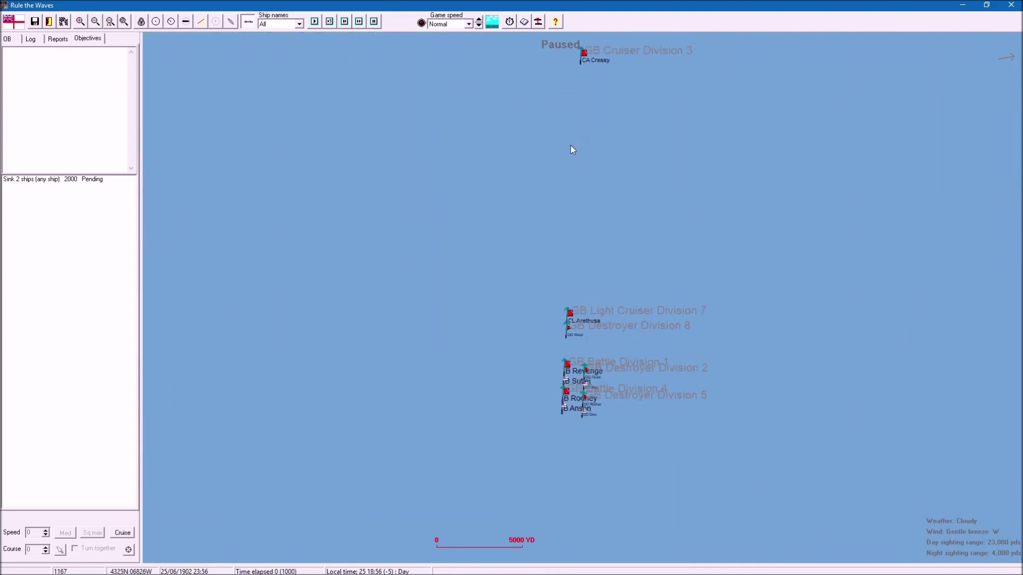
{"action": "left_click", "coordinate": [585, 56]}
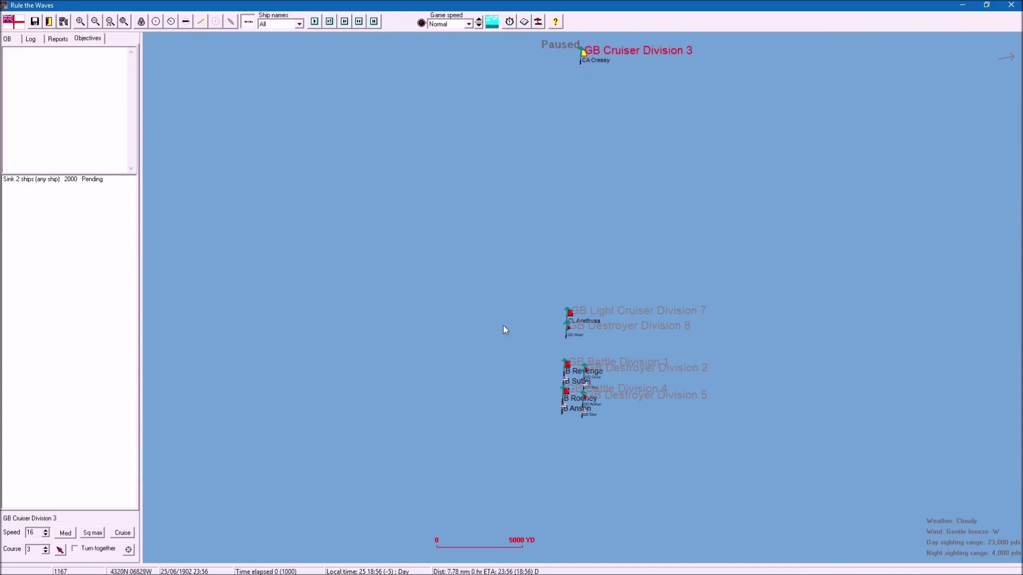
{"action": "left_click", "coordinate": [570, 313]}
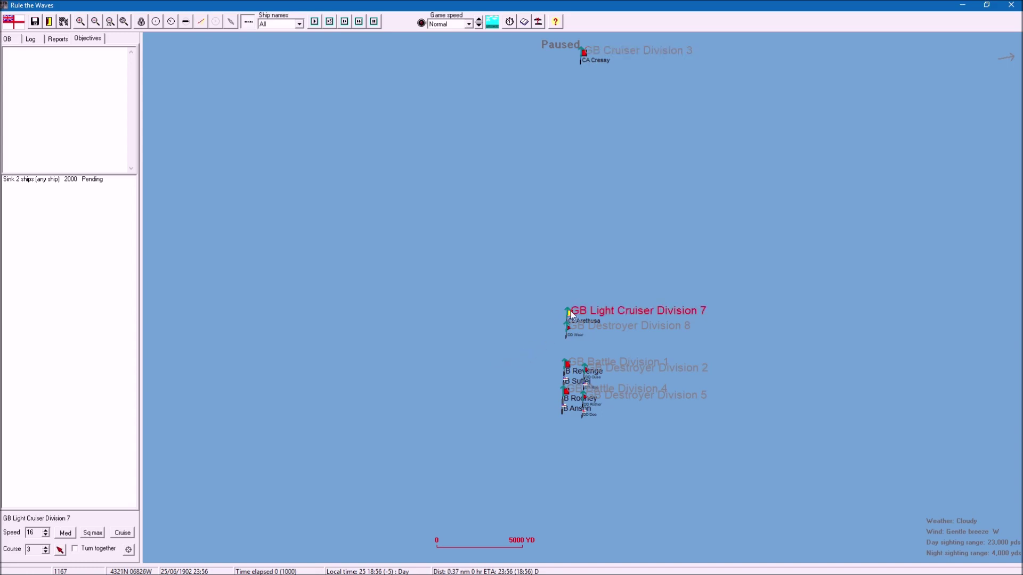
{"action": "scroll", "coordinate": [557, 380], "scroll_direction": "up", "scroll_amount": 1}
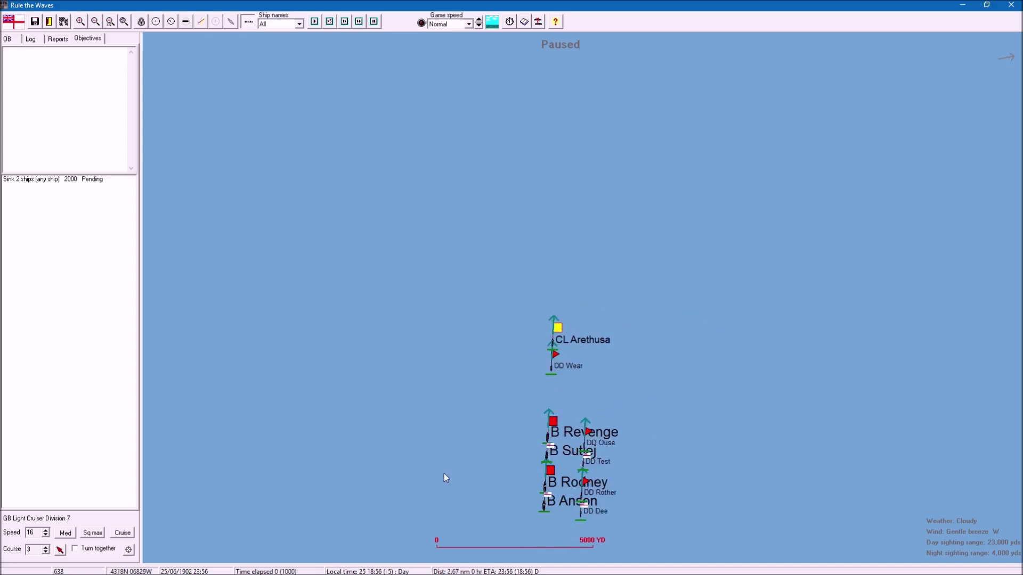
{"action": "scroll", "coordinate": [438, 399], "scroll_direction": "up", "scroll_amount": 3}
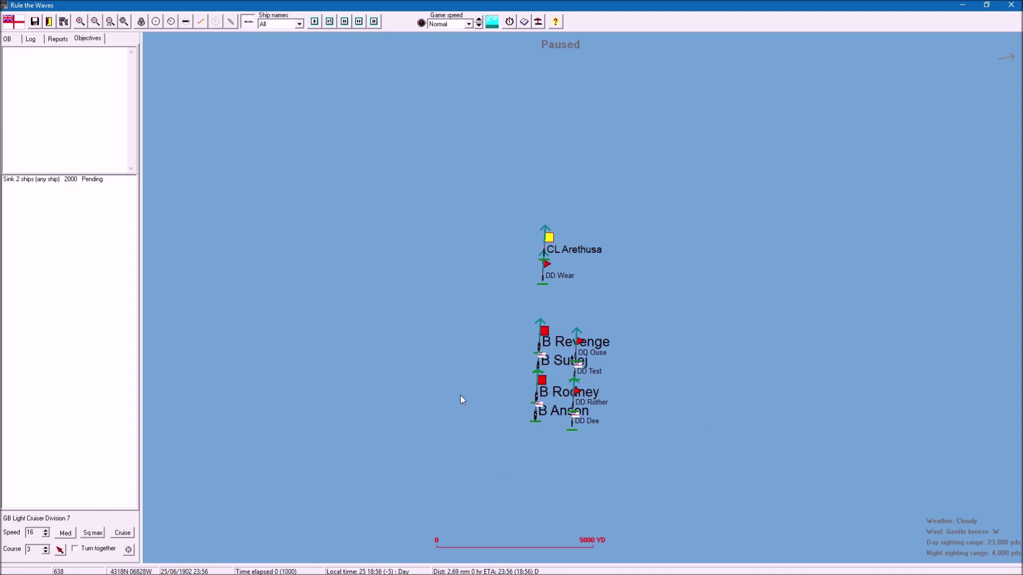
{"action": "left_click_drag", "start_coordinate": [455, 401], "coordinate": [469, 365]}
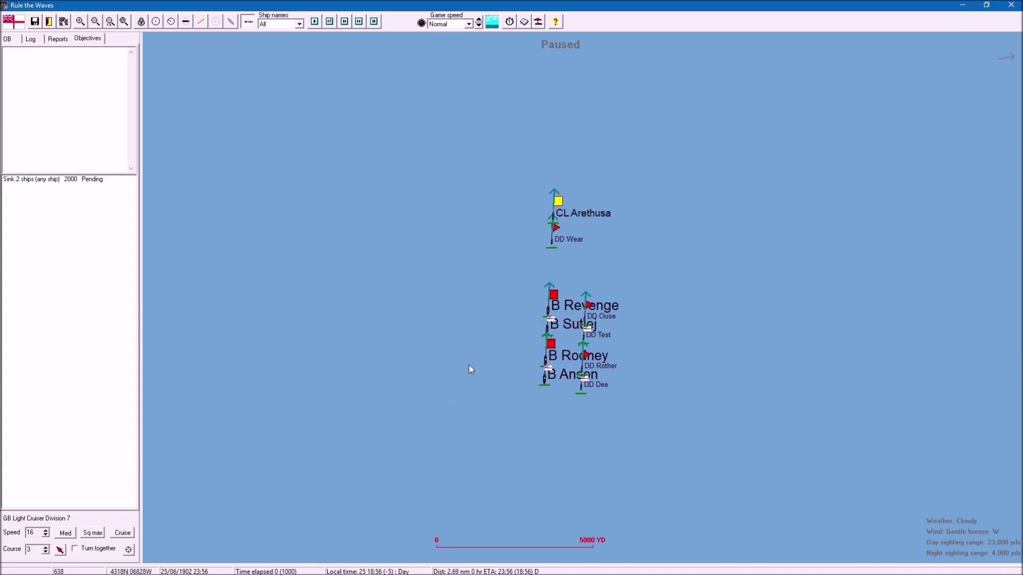
{"action": "left_click", "coordinate": [554, 297]}
{"action": "left_click", "coordinate": [551, 345]}
{"action": "scroll", "coordinate": [461, 349], "scroll_direction": "down", "scroll_amount": 1}
{"action": "scroll", "coordinate": [461, 349], "scroll_direction": "down", "scroll_amount": 1}
{"action": "scroll", "coordinate": [461, 349], "scroll_direction": "down", "scroll_amount": 1}
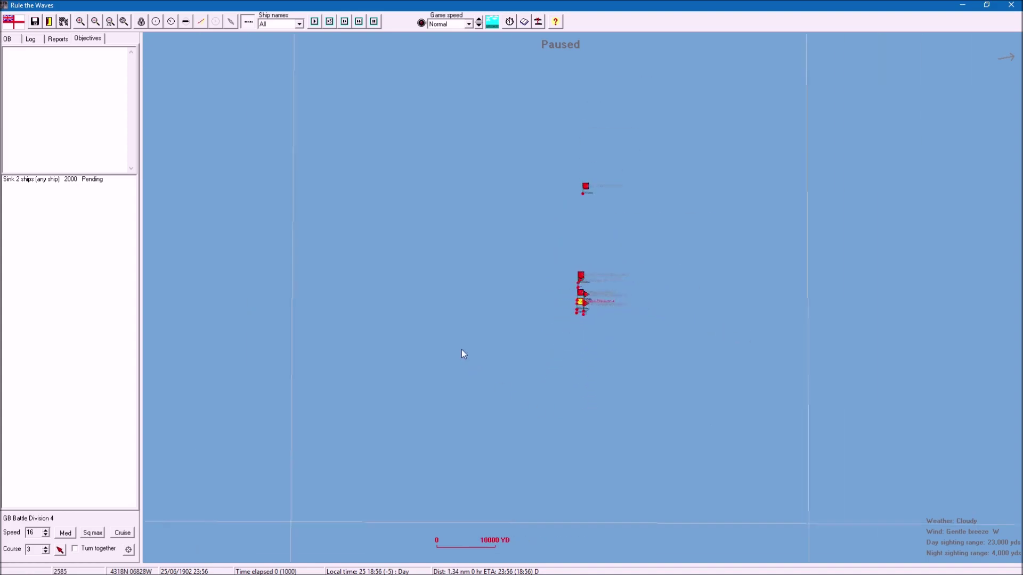
{"action": "scroll", "coordinate": [461, 350], "scroll_direction": "down", "scroll_amount": 2}
{"action": "scroll", "coordinate": [461, 350], "scroll_direction": "down", "scroll_amount": 1}
{"action": "scroll", "coordinate": [554, 280], "scroll_direction": "down", "scroll_amount": 1}
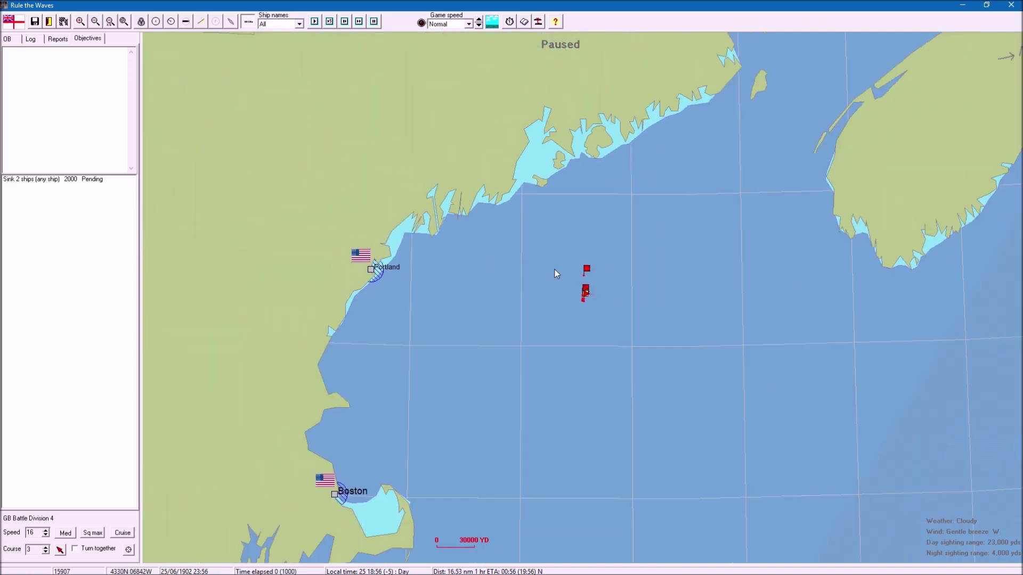
{"action": "scroll", "coordinate": [553, 280], "scroll_direction": "down", "scroll_amount": 1}
Step: Run the battle in three five-minute increments to reach 15 minutes elapsed
{"action": "left_click", "coordinate": [334, 22]}
{"action": "scroll", "coordinate": [590, 288], "scroll_direction": "up", "scroll_amount": 1}
{"action": "scroll", "coordinate": [573, 286], "scroll_direction": "up", "scroll_amount": 1}
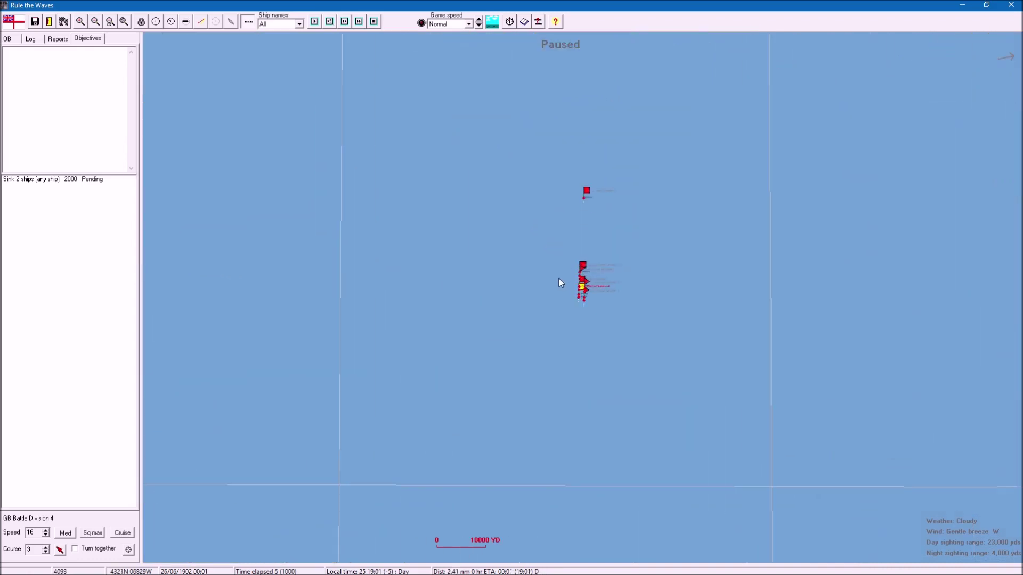
{"action": "scroll", "coordinate": [507, 215], "scroll_direction": "down", "scroll_amount": 1}
{"action": "scroll", "coordinate": [502, 214], "scroll_direction": "down", "scroll_amount": 1}
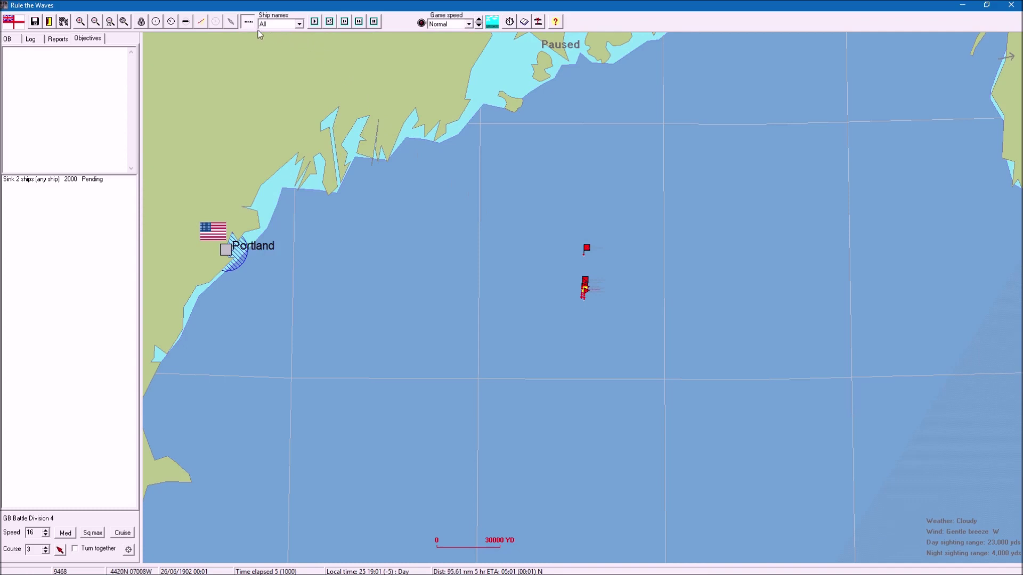
{"action": "left_click", "coordinate": [330, 22]}
{"action": "left_click", "coordinate": [329, 21]}
{"action": "scroll", "coordinate": [412, 290], "scroll_direction": "down", "scroll_amount": 2}
{"action": "scroll", "coordinate": [412, 290], "scroll_direction": "down", "scroll_amount": 2}
{"action": "scroll", "coordinate": [411, 289], "scroll_direction": "down", "scroll_amount": 1}
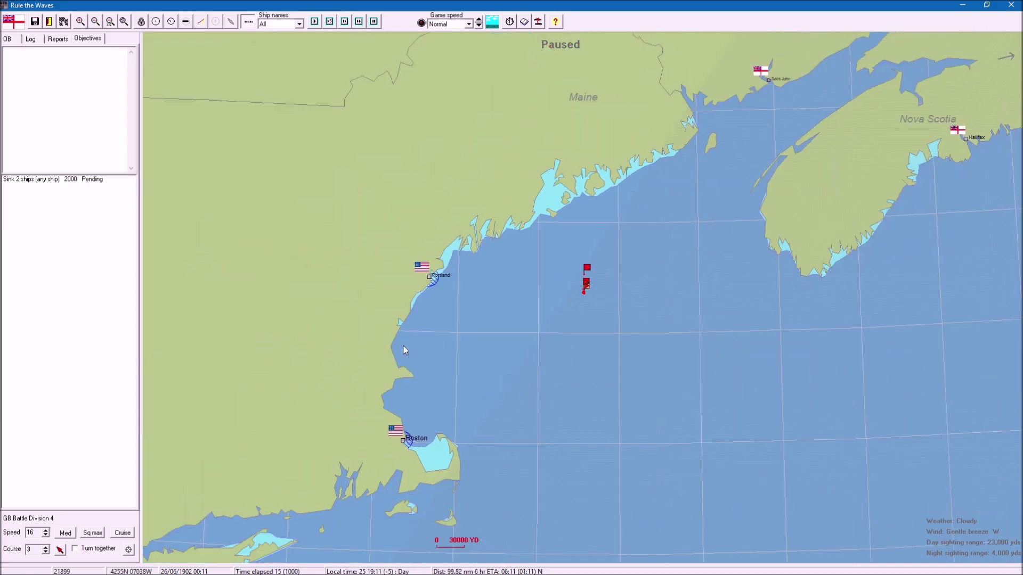
{"action": "scroll", "coordinate": [476, 371], "scroll_direction": "up", "scroll_amount": 1}
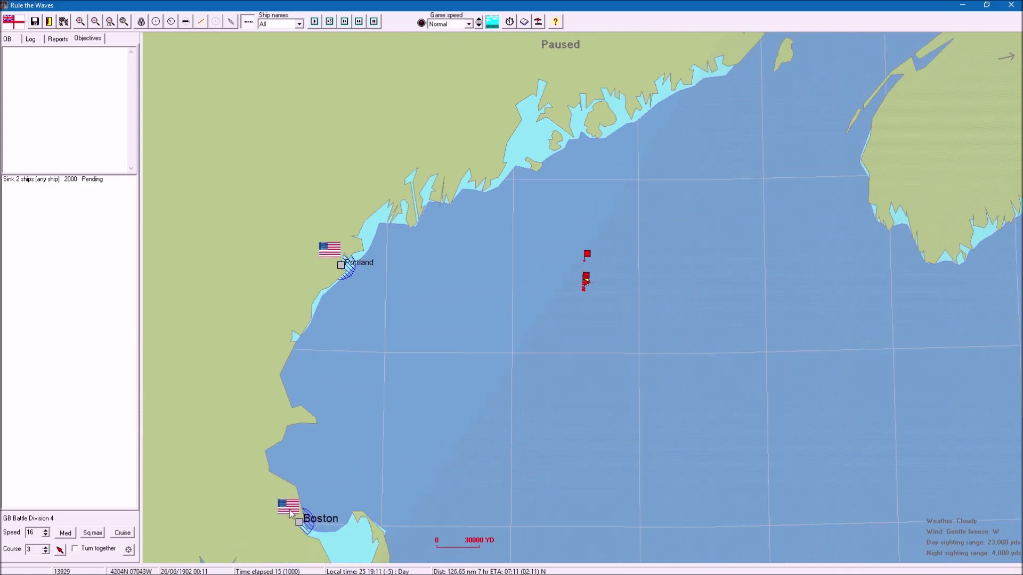
{"action": "scroll", "coordinate": [411, 407], "scroll_direction": "up", "scroll_amount": 1}
{"action": "scroll", "coordinate": [411, 408], "scroll_direction": "up", "scroll_amount": 1}
{"action": "scroll", "coordinate": [412, 408], "scroll_direction": "down", "scroll_amount": 1}
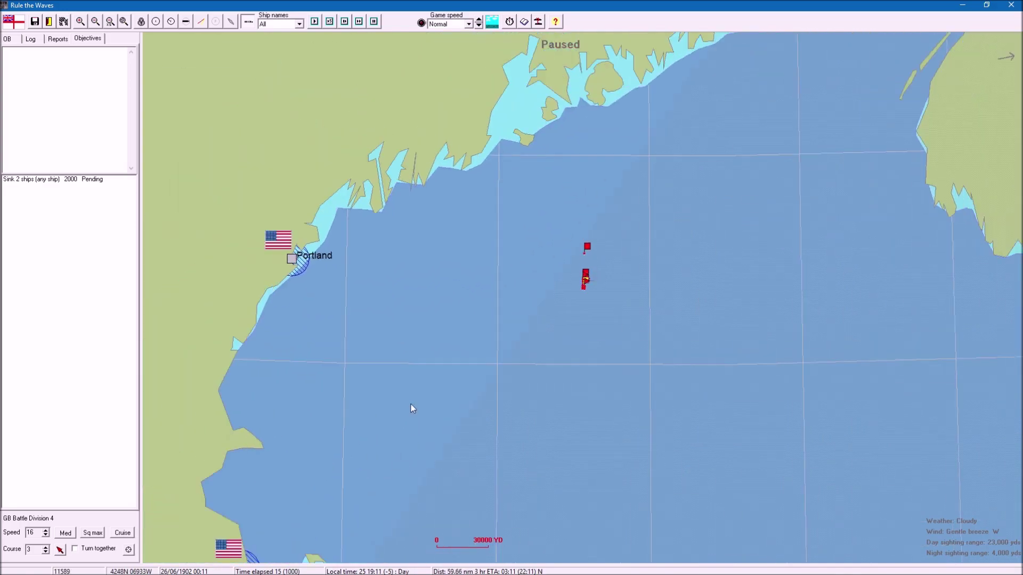
{"action": "scroll", "coordinate": [411, 408], "scroll_direction": "down", "scroll_amount": 1}
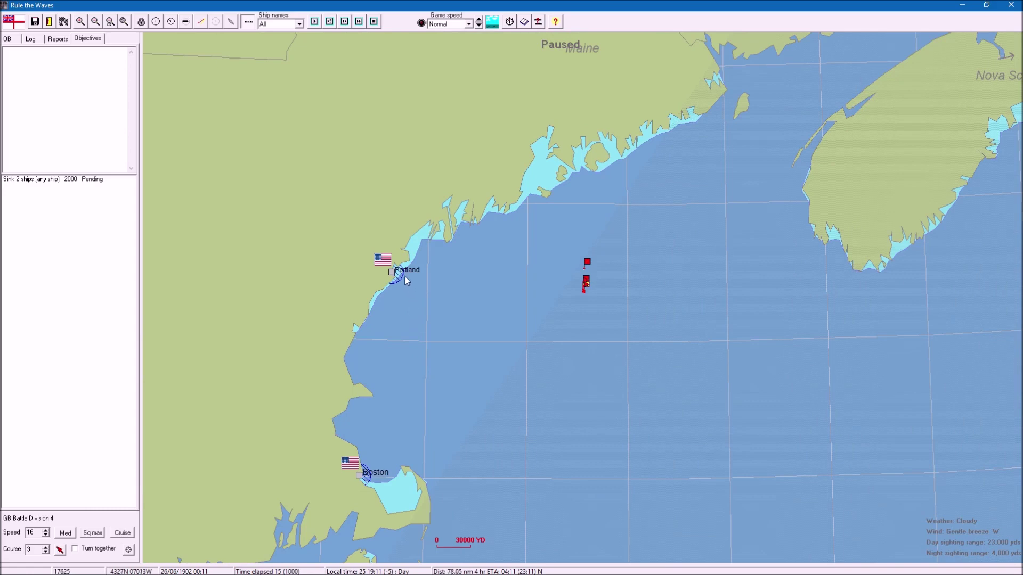
Step: After checking Cruiser Division 3, point Light Cruiser Division 7 west on heading 275
{"action": "left_click", "coordinate": [587, 262]}
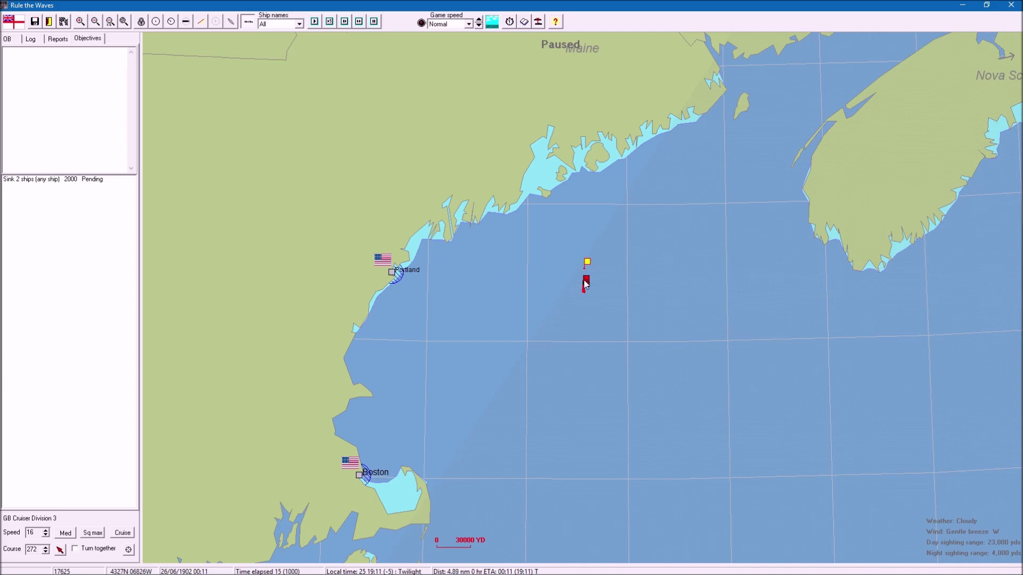
{"action": "scroll", "coordinate": [583, 285], "scroll_direction": "up", "scroll_amount": 2}
{"action": "scroll", "coordinate": [584, 286], "scroll_direction": "up", "scroll_amount": 2}
{"action": "scroll", "coordinate": [583, 285], "scroll_direction": "up", "scroll_amount": 2}
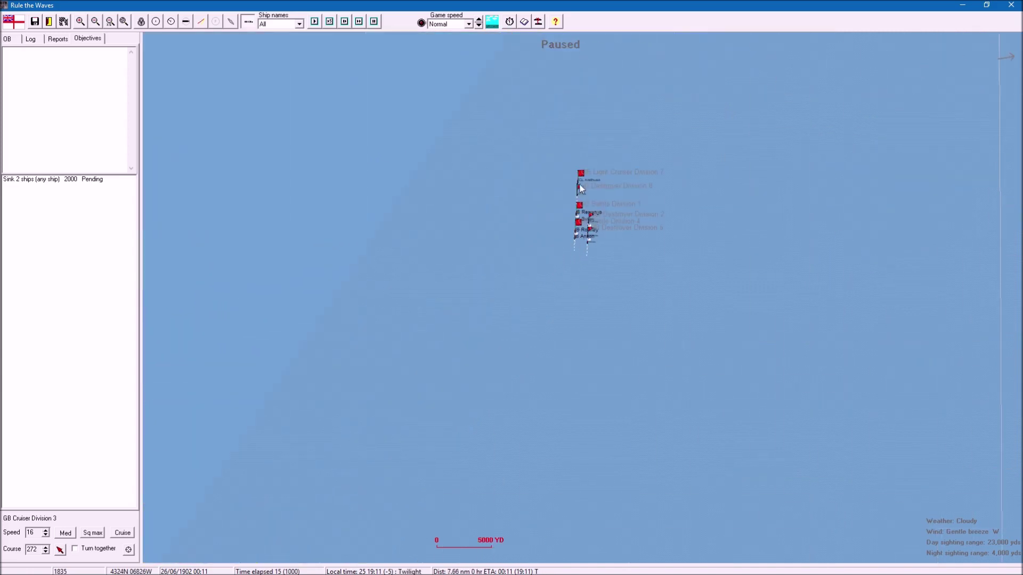
{"action": "left_click", "coordinate": [581, 174]}
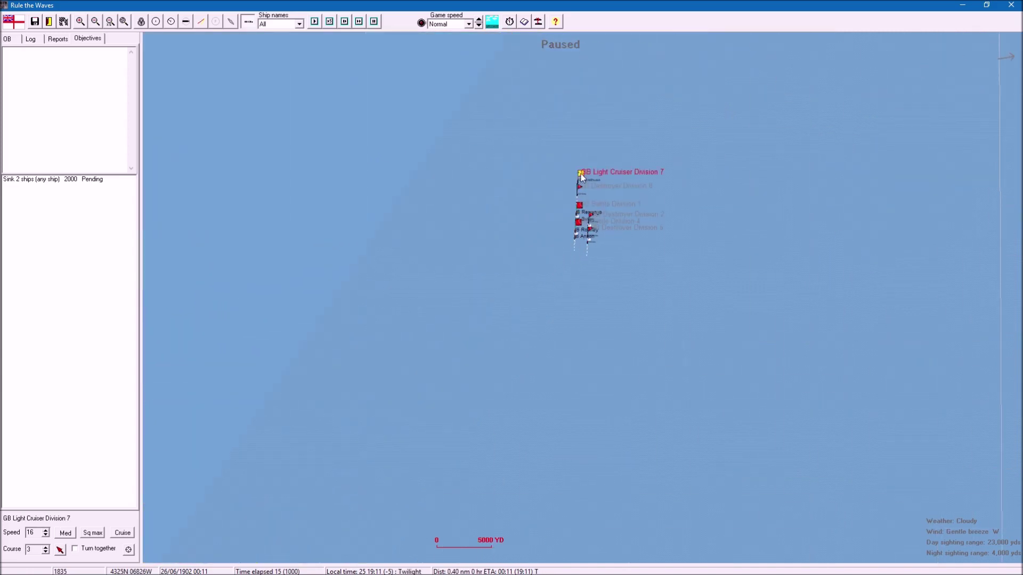
{"action": "left_click", "coordinate": [342, 163]}
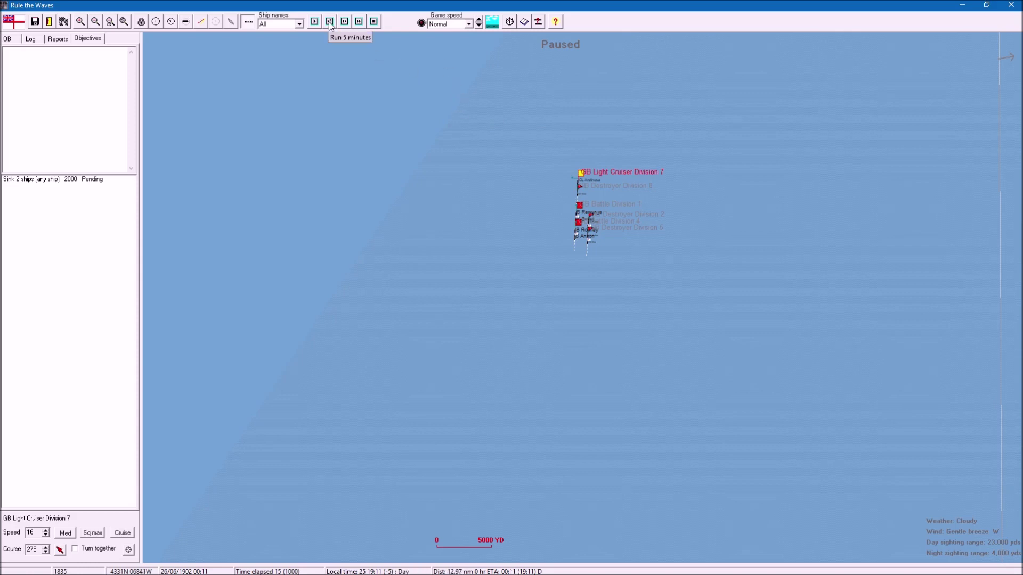
Step: Resume the battle at Slower game speed
{"action": "left_click", "coordinate": [469, 24]}
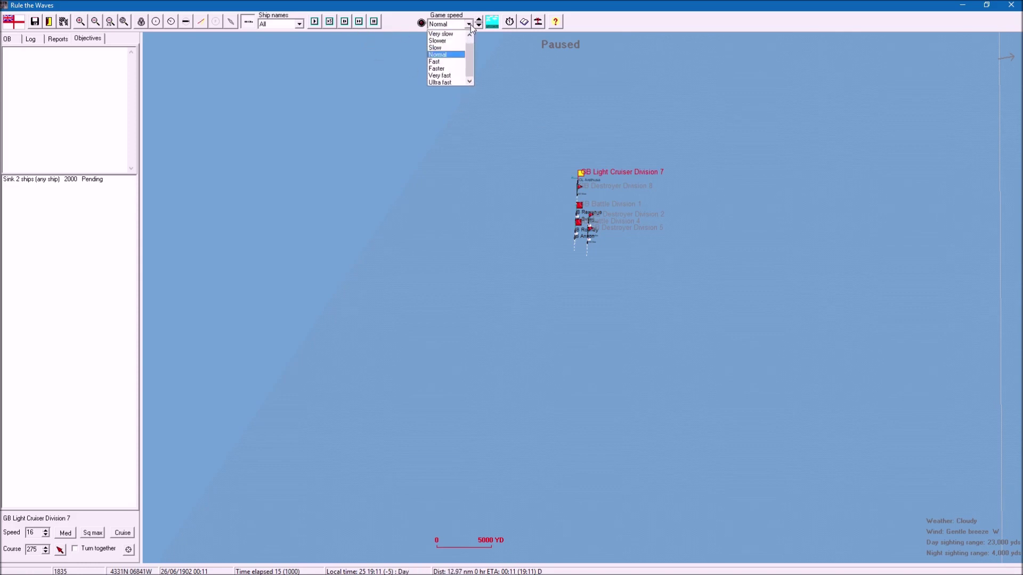
{"action": "left_click", "coordinate": [442, 41]}
{"action": "left_click", "coordinate": [360, 21]}
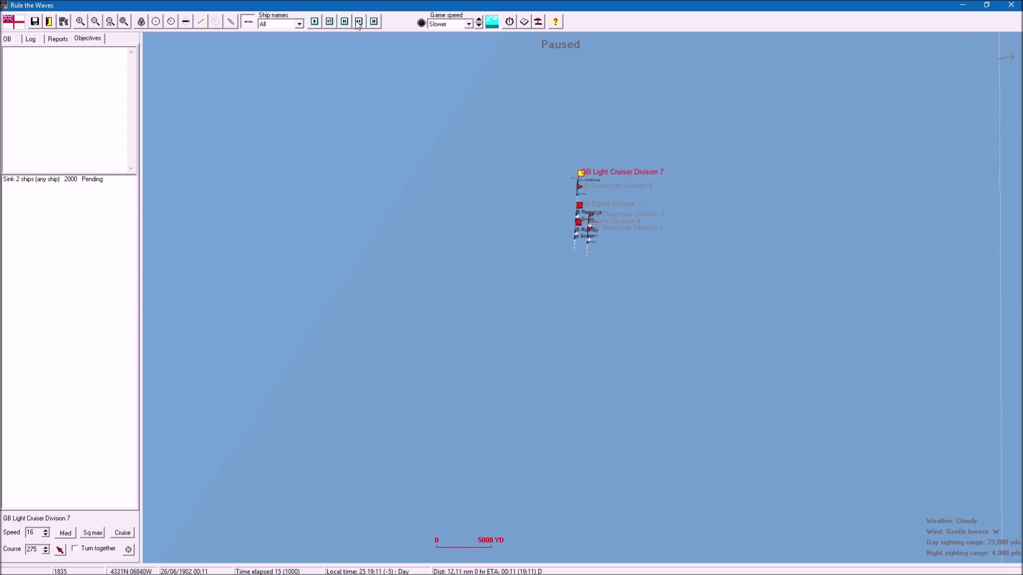
Step: Set both Battle Division 1 and Battle Division 4 to heading 285
{"action": "left_click", "coordinate": [578, 204]}
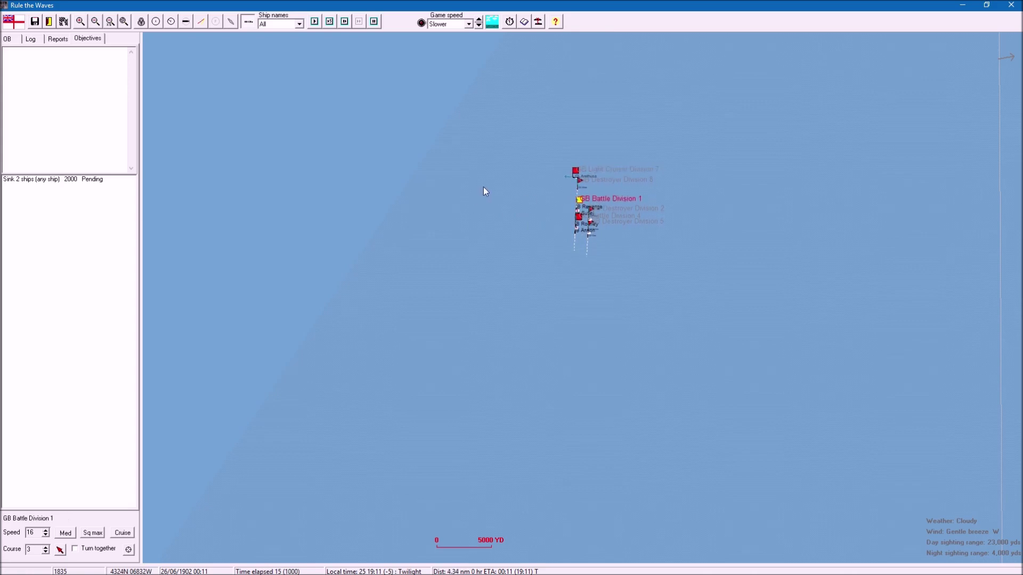
{"action": "scroll", "coordinate": [484, 185], "scroll_direction": "up", "scroll_amount": 1}
{"action": "scroll", "coordinate": [499, 170], "scroll_direction": "down", "scroll_amount": 1}
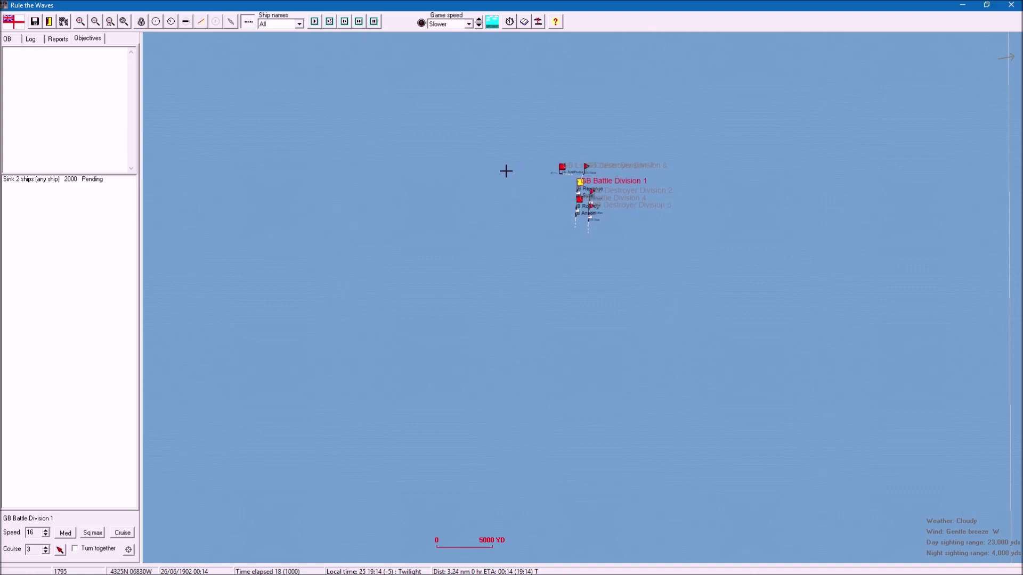
{"action": "left_click", "coordinate": [506, 172]}
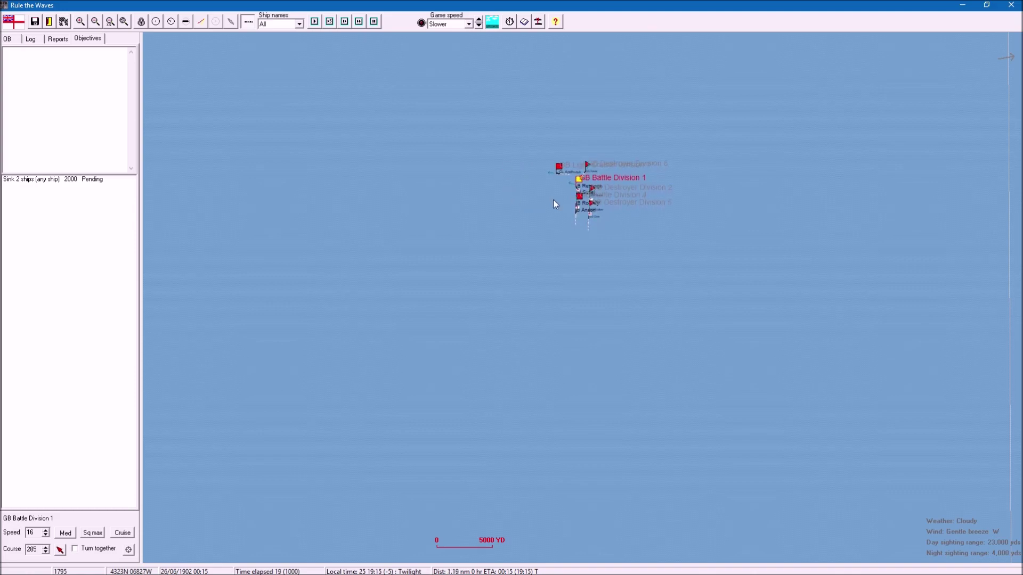
{"action": "left_click", "coordinate": [581, 199]}
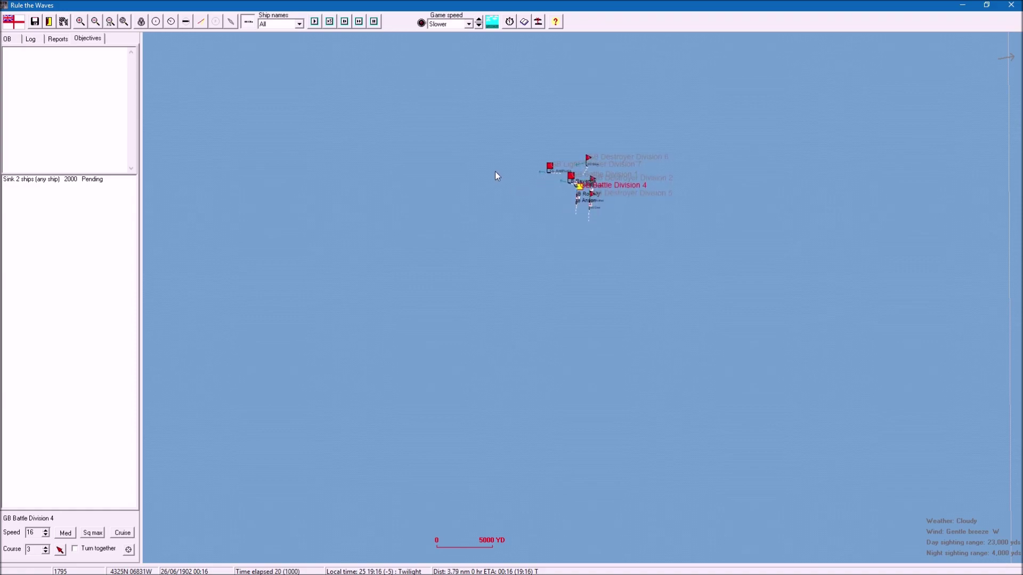
{"action": "scroll", "coordinate": [512, 162], "scroll_direction": "up", "scroll_amount": 1}
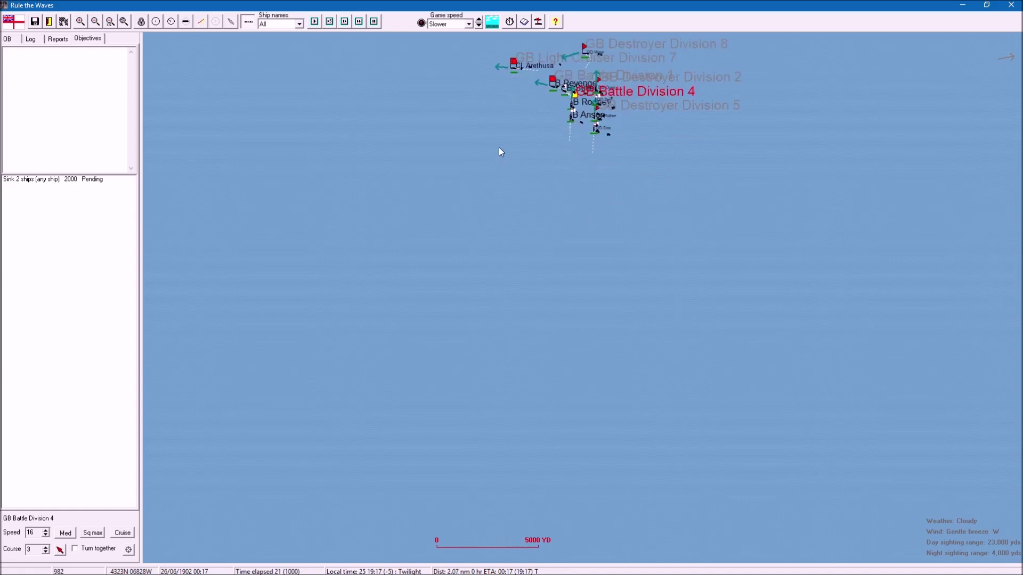
{"action": "left_click_drag", "start_coordinate": [499, 147], "coordinate": [499, 279]}
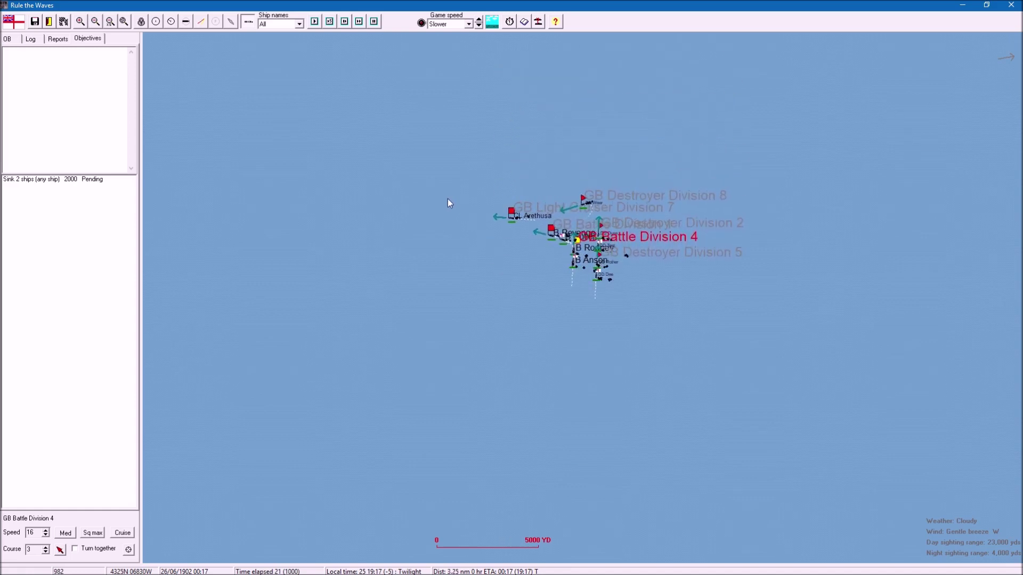
{"action": "left_click", "coordinate": [421, 200]}
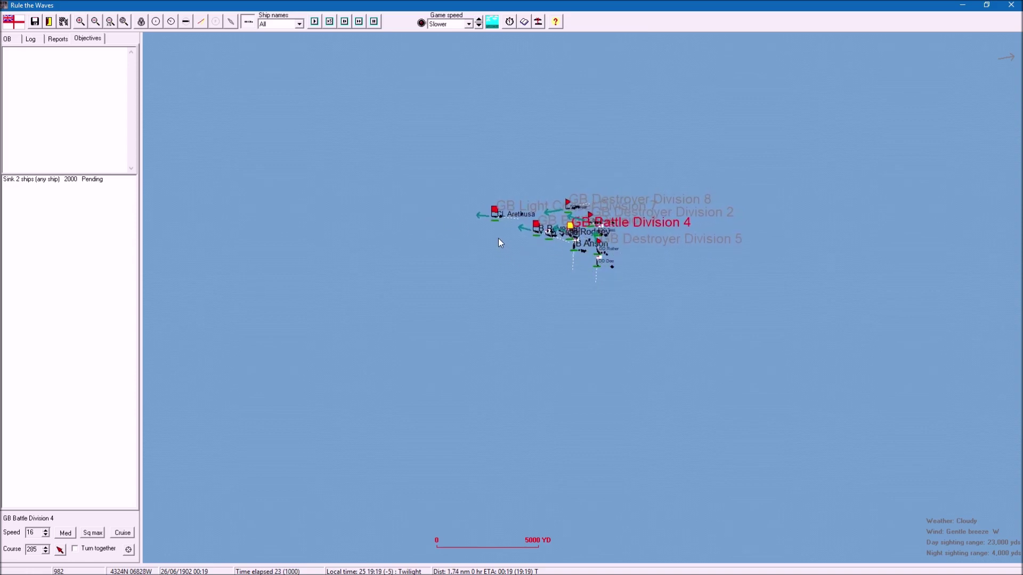
{"action": "scroll", "coordinate": [456, 243], "scroll_direction": "down", "scroll_amount": 1}
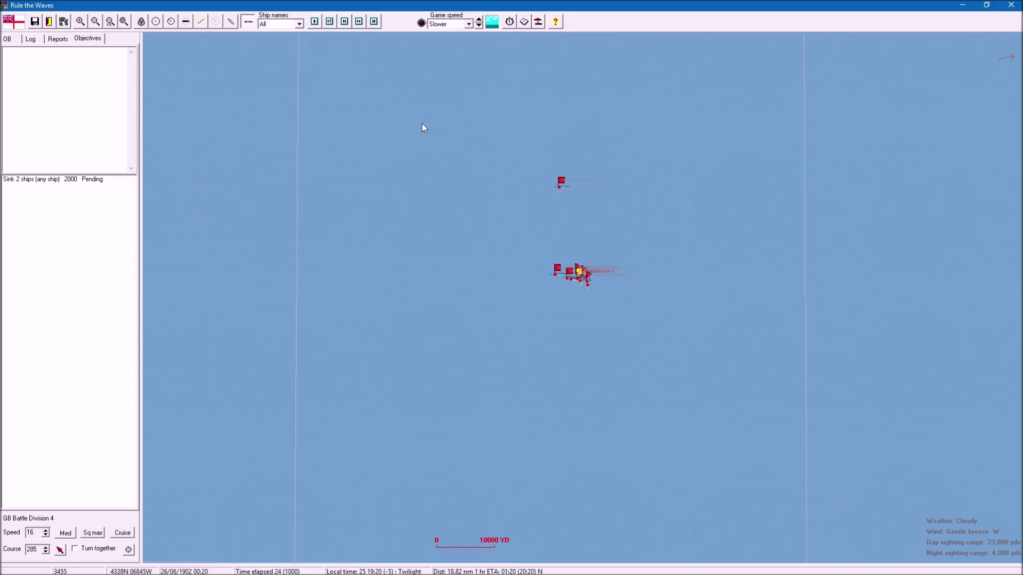
Step: Keep Slower speed, check Battle Division 4, and steer Light Cruiser Division 7 onto 275
{"action": "left_click", "coordinate": [469, 24]}
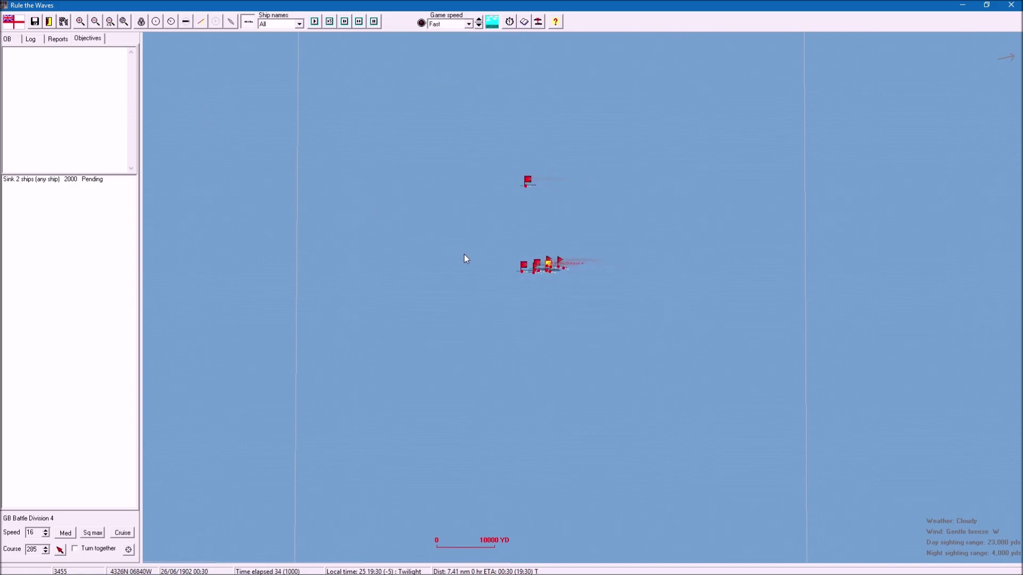
{"action": "scroll", "coordinate": [465, 255], "scroll_direction": "up", "scroll_amount": 1}
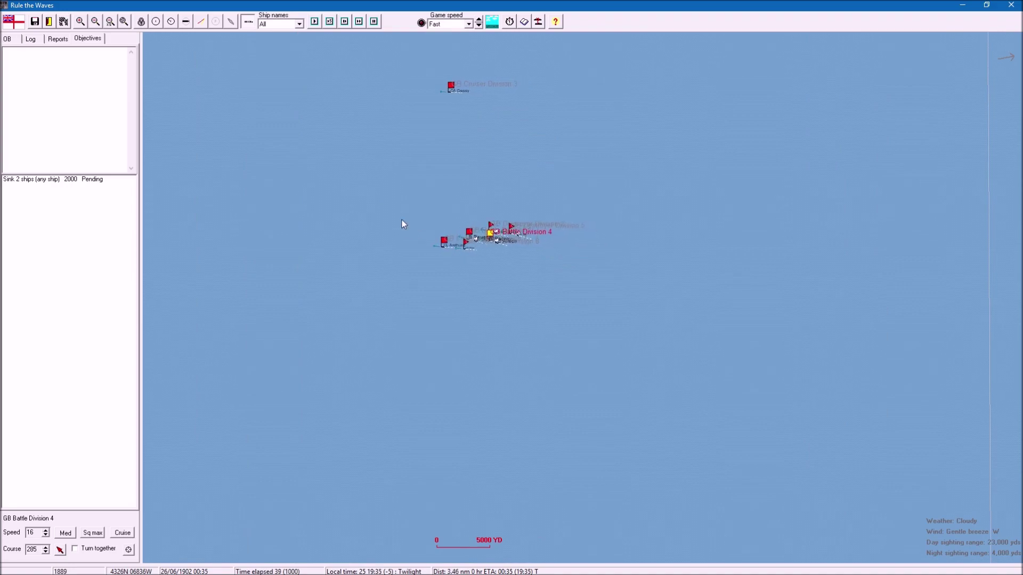
{"action": "left_click", "coordinate": [468, 24]}
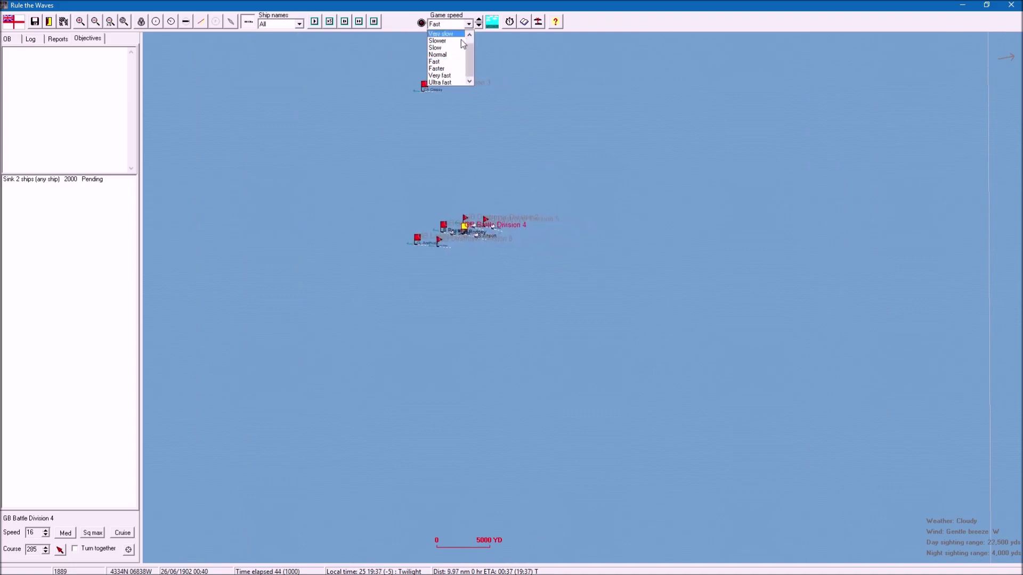
{"action": "left_click", "coordinate": [448, 40]}
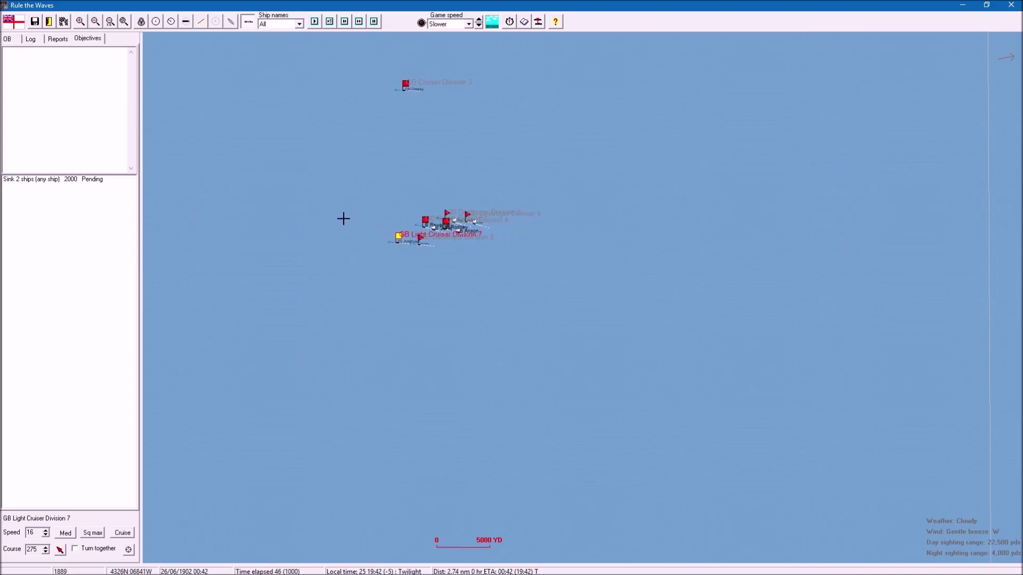
{"action": "left_click", "coordinate": [423, 223]}
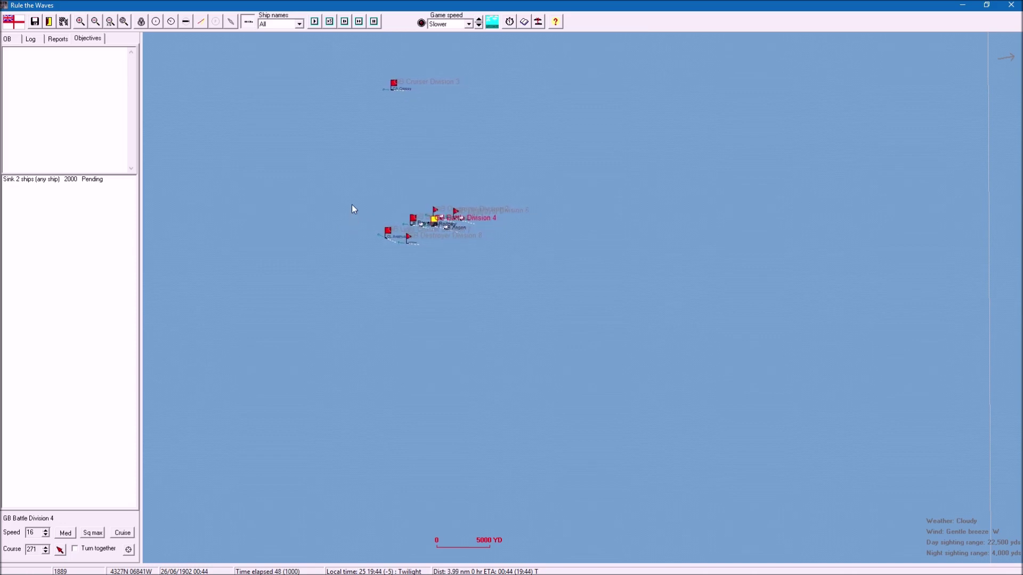
{"action": "left_click_drag", "start_coordinate": [352, 209], "coordinate": [557, 289]}
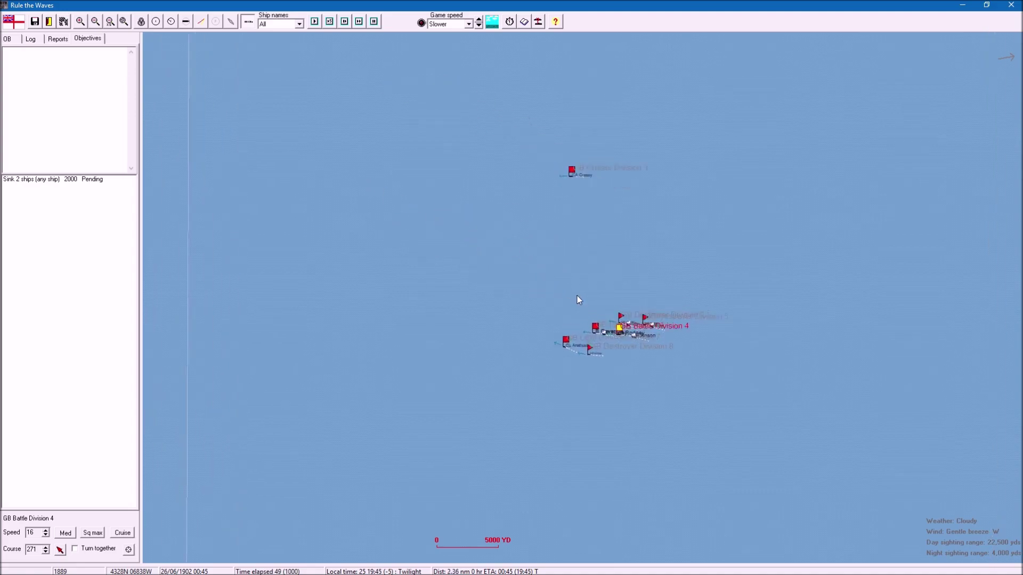
{"action": "scroll", "coordinate": [577, 295], "scroll_direction": "up", "scroll_amount": 2}
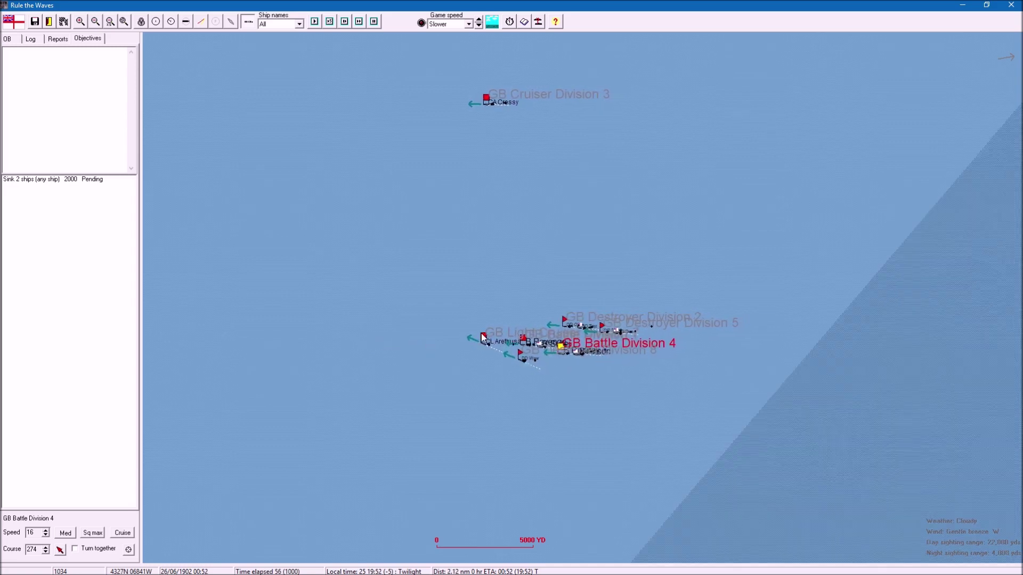
{"action": "left_click", "coordinate": [480, 338]}
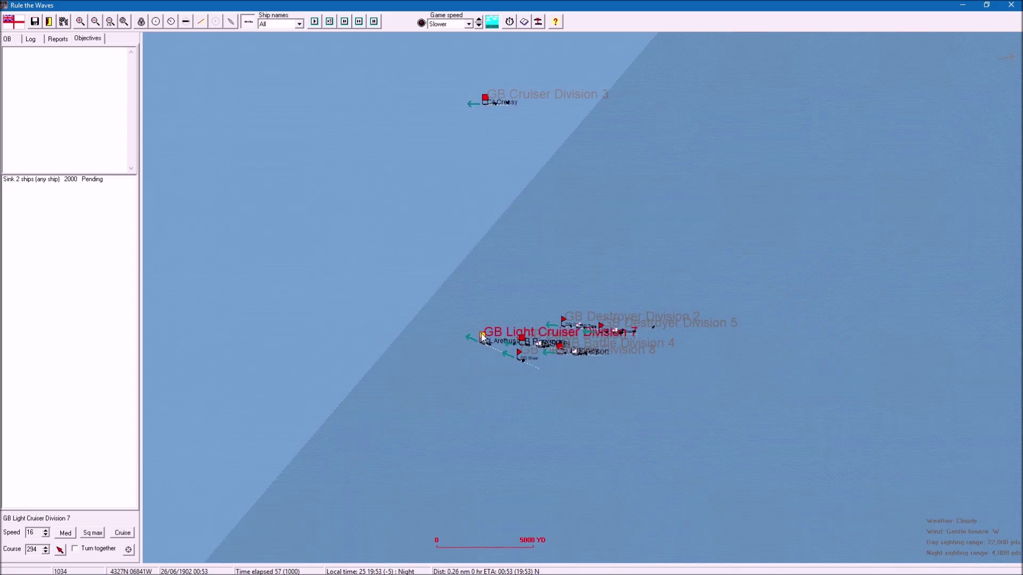
{"action": "left_click", "coordinate": [367, 340]}
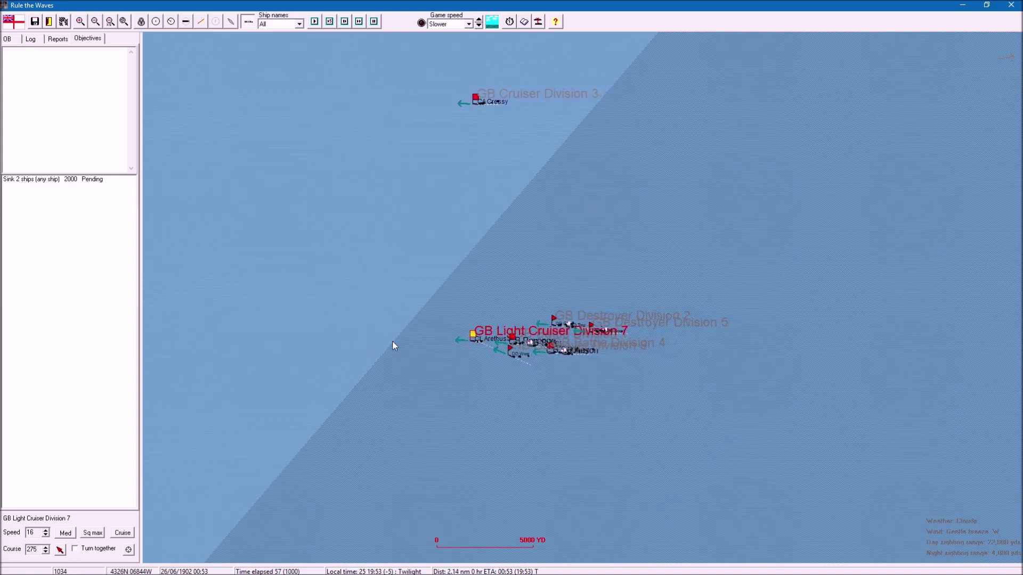
{"action": "scroll", "coordinate": [392, 342], "scroll_direction": "down", "scroll_amount": 1}
{"action": "scroll", "coordinate": [432, 236], "scroll_direction": "down", "scroll_amount": 1}
{"action": "scroll", "coordinate": [432, 237], "scroll_direction": "down", "scroll_amount": 1}
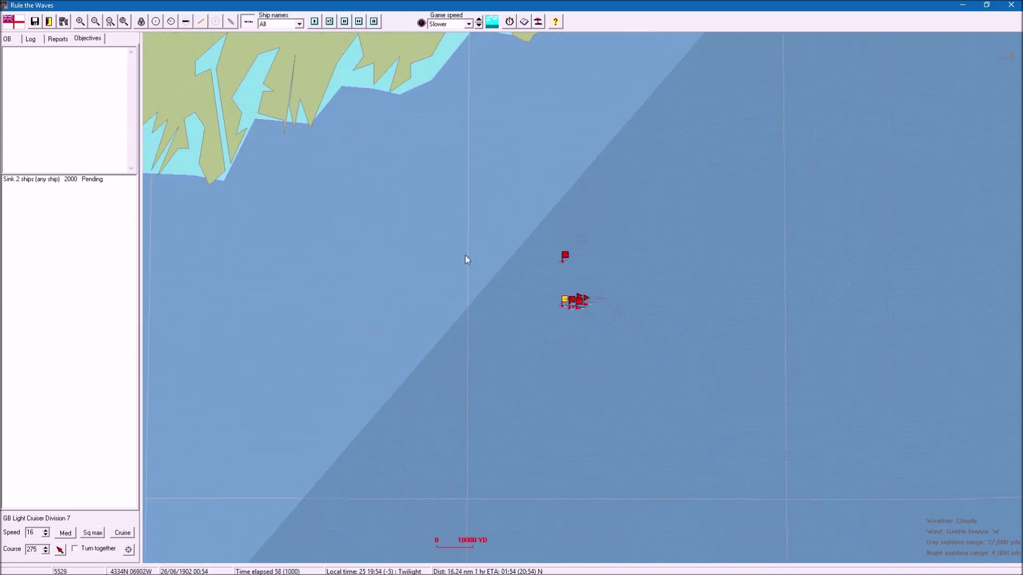
Step: Raise the game speed to Fast, then Faster, while following the fleet
{"action": "left_click", "coordinate": [469, 24]}
{"action": "left_click", "coordinate": [444, 61]}
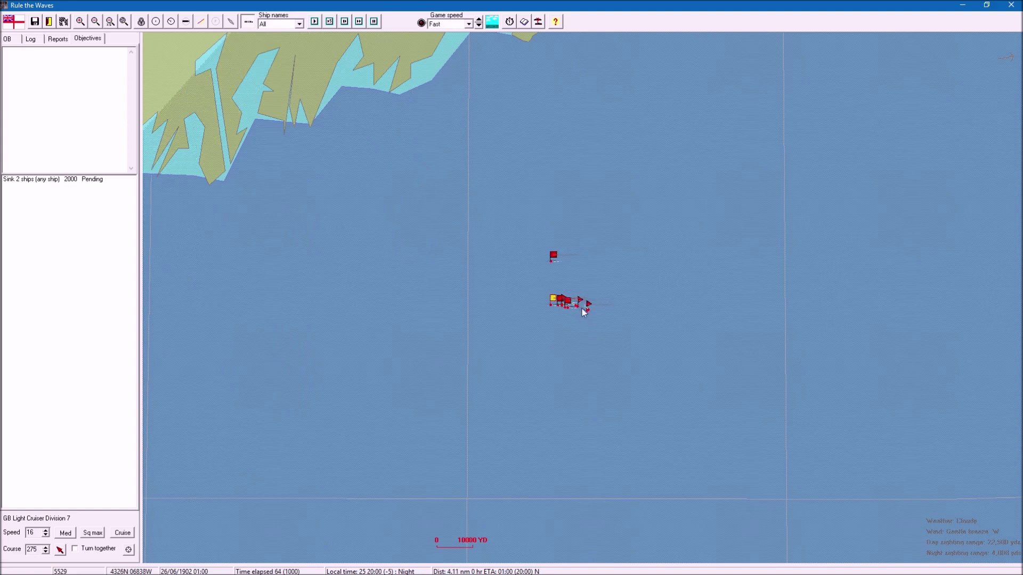
{"action": "scroll", "coordinate": [523, 315], "scroll_direction": "up", "scroll_amount": 1}
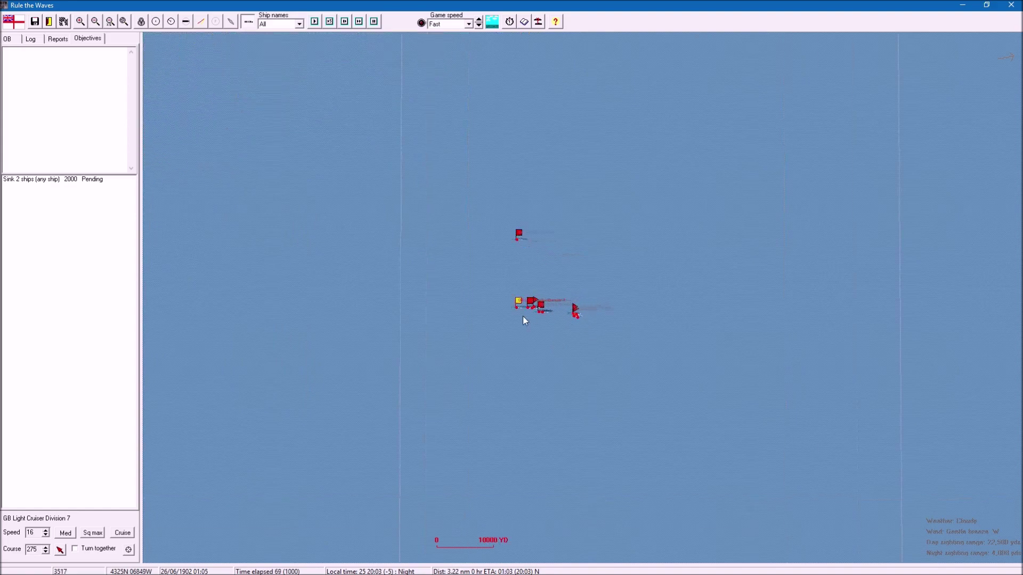
{"action": "scroll", "coordinate": [469, 337], "scroll_direction": "up", "scroll_amount": 1}
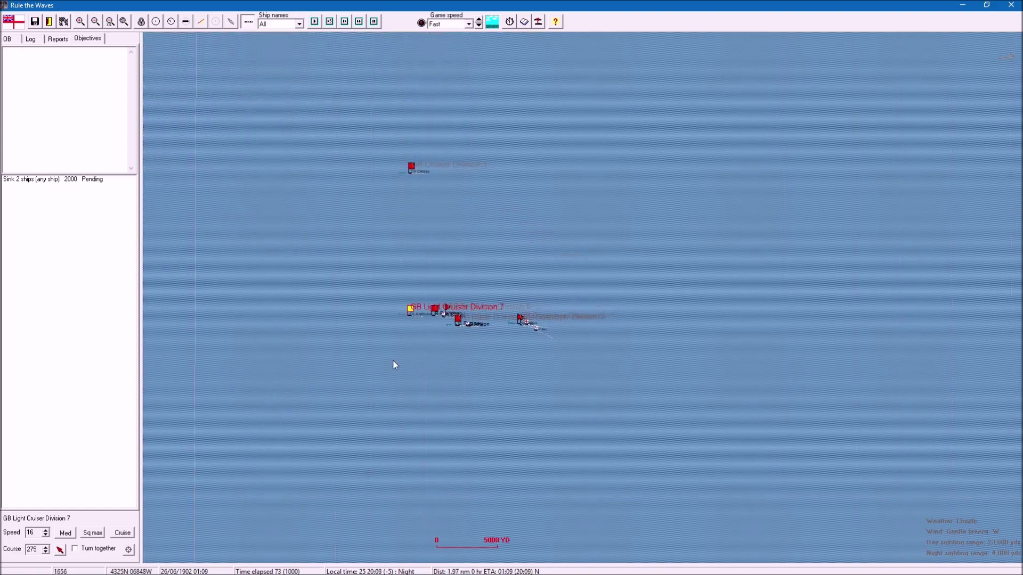
{"action": "left_click_drag", "start_coordinate": [354, 343], "coordinate": [568, 379]}
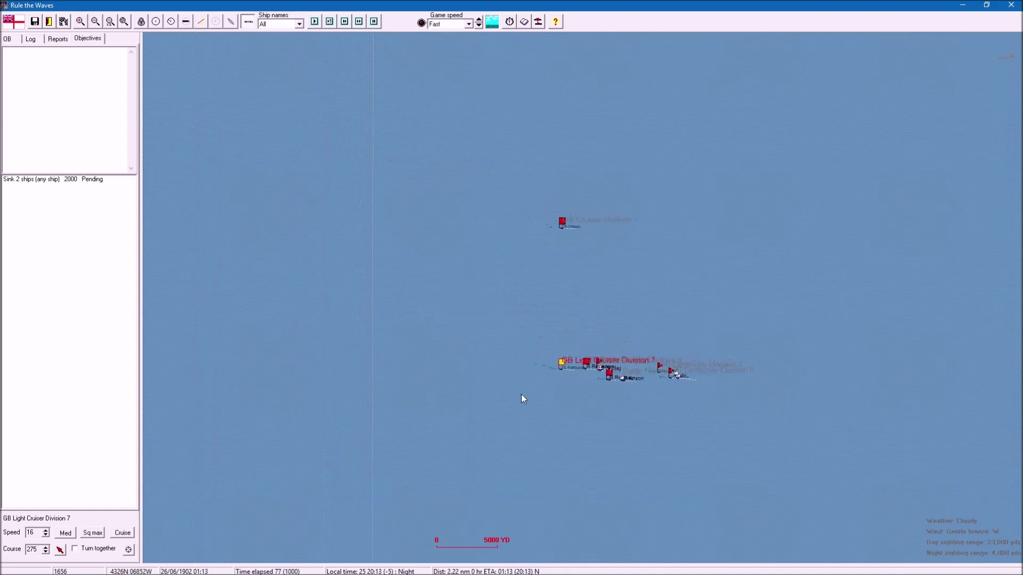
{"action": "scroll", "coordinate": [453, 404], "scroll_direction": "down", "scroll_amount": 1}
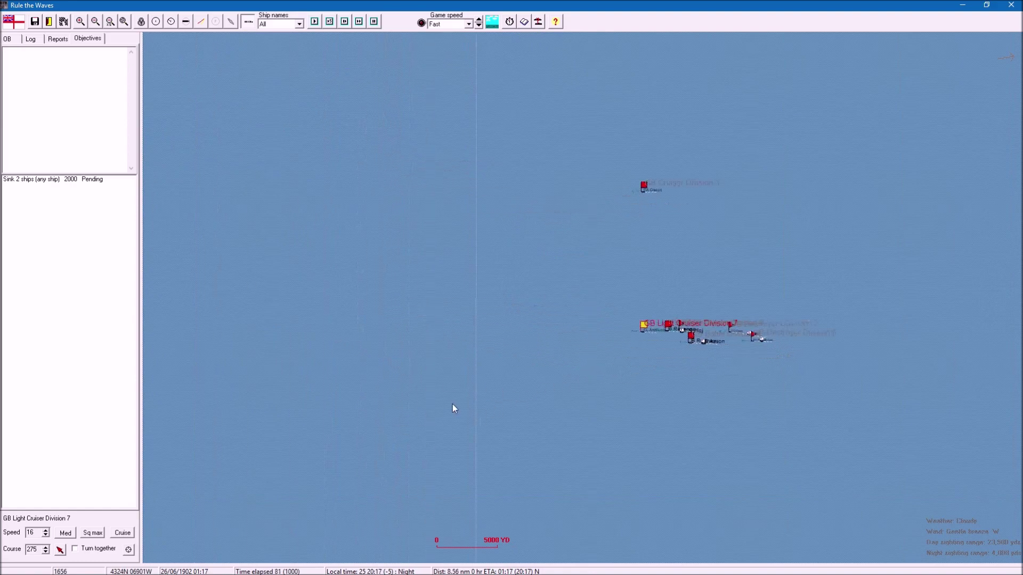
{"action": "scroll", "coordinate": [468, 405], "scroll_direction": "down", "scroll_amount": 1}
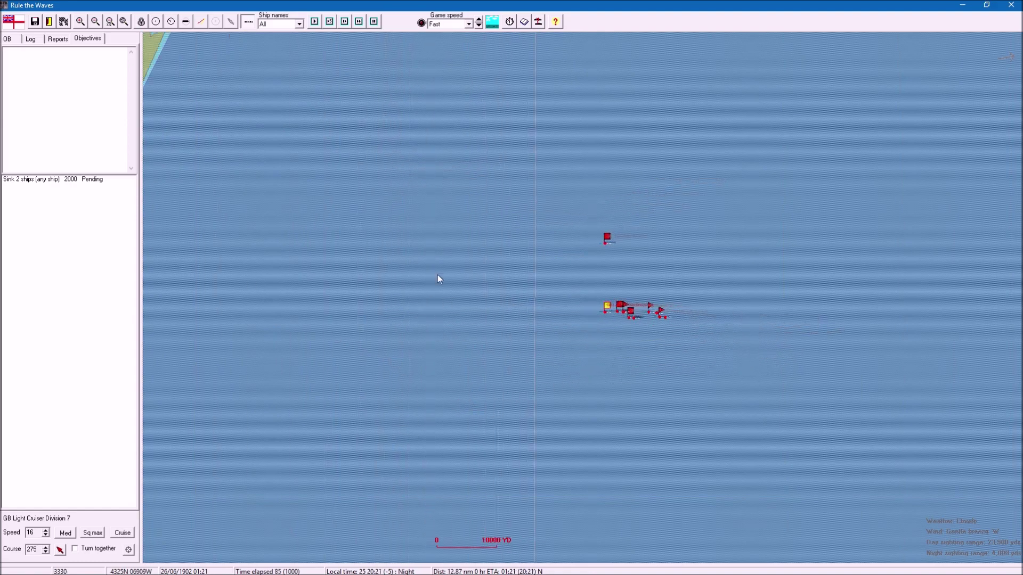
{"action": "left_click", "coordinate": [469, 24]}
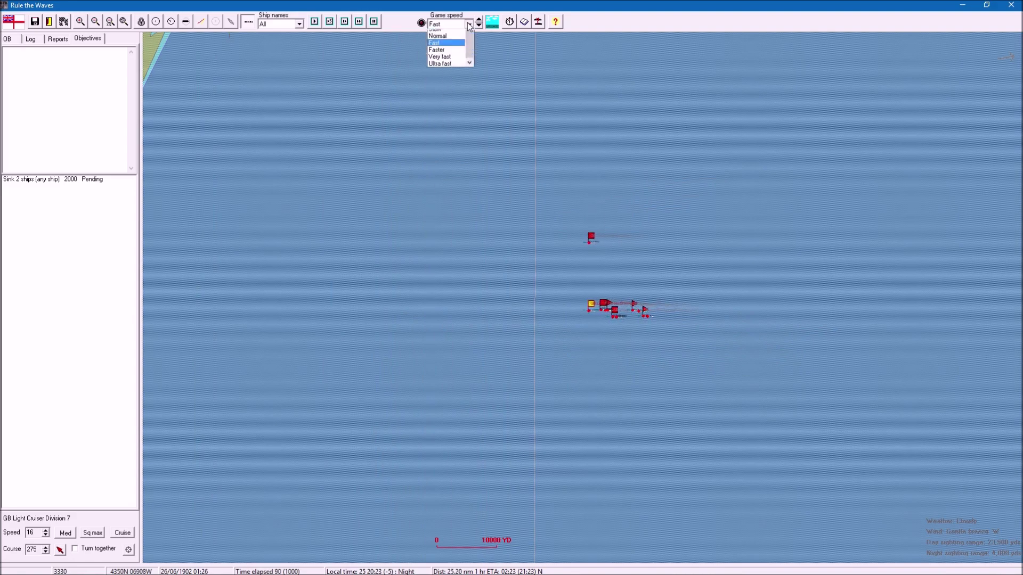
{"action": "left_click", "coordinate": [443, 69]}
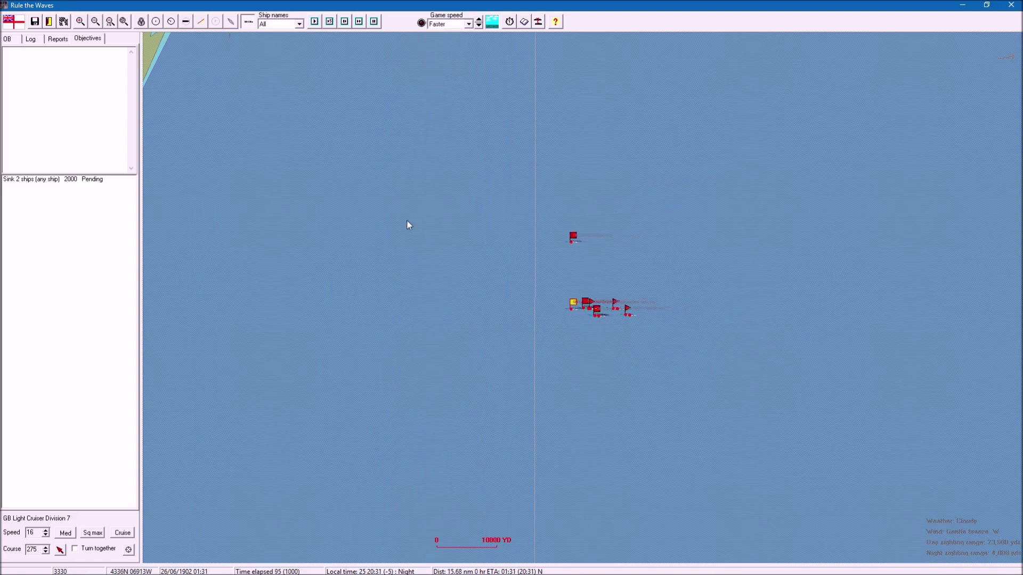
{"action": "scroll", "coordinate": [407, 219], "scroll_direction": "down", "scroll_amount": 1}
{"action": "scroll", "coordinate": [406, 240], "scroll_direction": "down", "scroll_amount": 1}
{"action": "scroll", "coordinate": [407, 275], "scroll_direction": "down", "scroll_amount": 1}
{"action": "scroll", "coordinate": [408, 280], "scroll_direction": "up", "scroll_amount": 1}
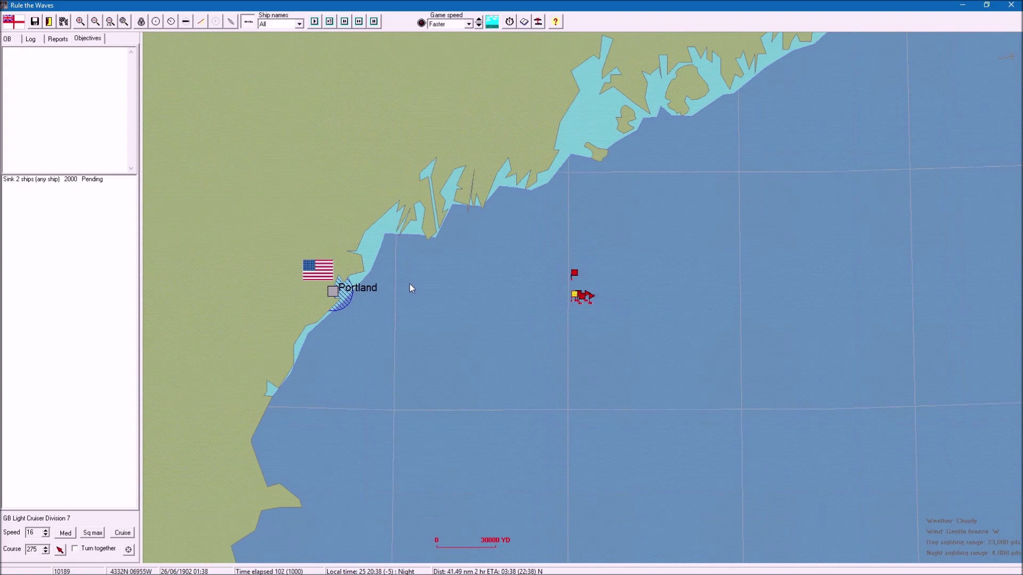
{"action": "scroll", "coordinate": [411, 288], "scroll_direction": "up", "scroll_amount": 1}
{"action": "scroll", "coordinate": [414, 291], "scroll_direction": "up", "scroll_amount": 1}
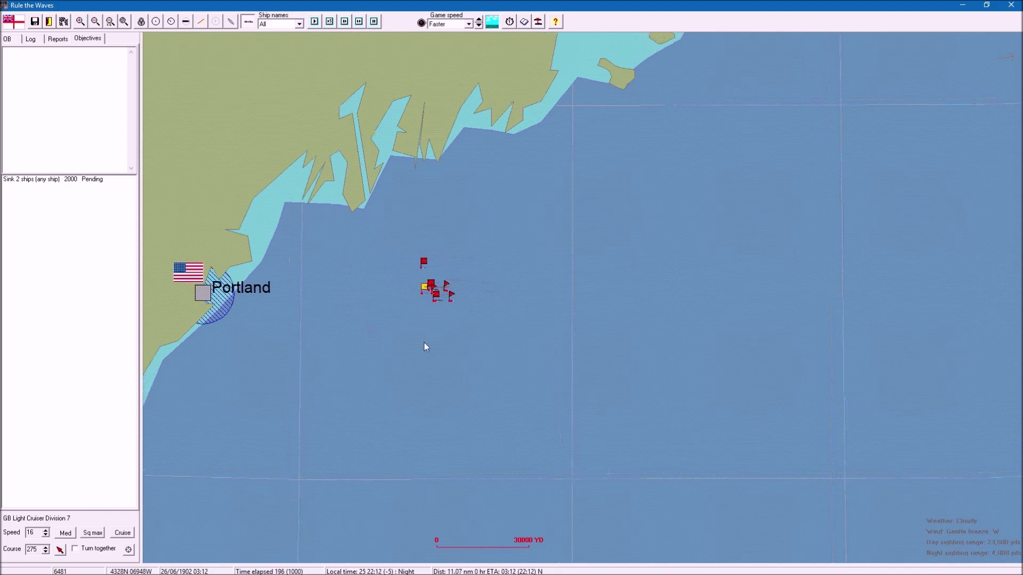
{"action": "scroll", "coordinate": [425, 343], "scroll_direction": "up", "scroll_amount": 1}
{"action": "scroll", "coordinate": [526, 392], "scroll_direction": "up", "scroll_amount": 2}
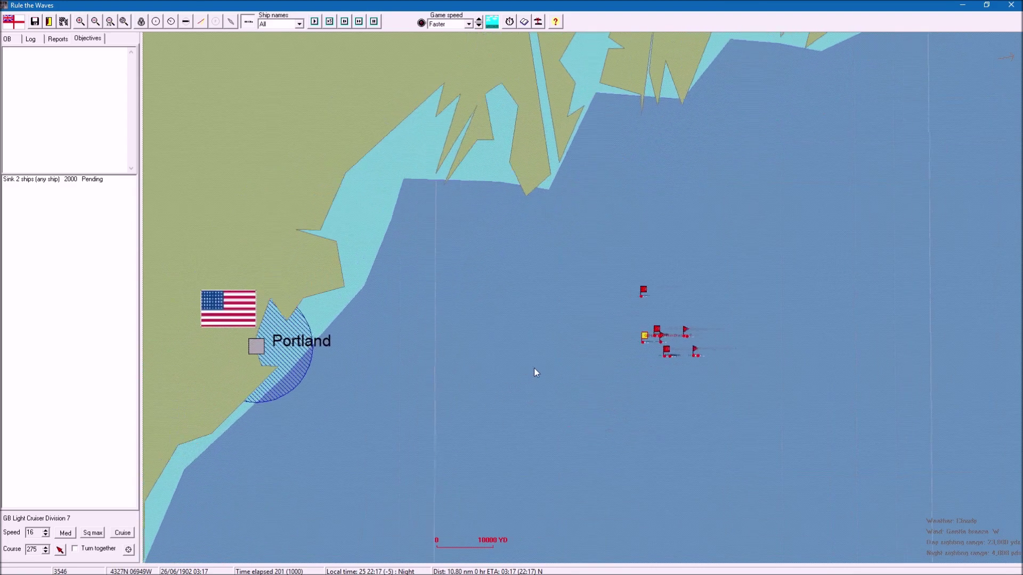
{"action": "scroll", "coordinate": [533, 368], "scroll_direction": "up", "scroll_amount": 1}
{"action": "scroll", "coordinate": [531, 384], "scroll_direction": "up", "scroll_amount": 2}
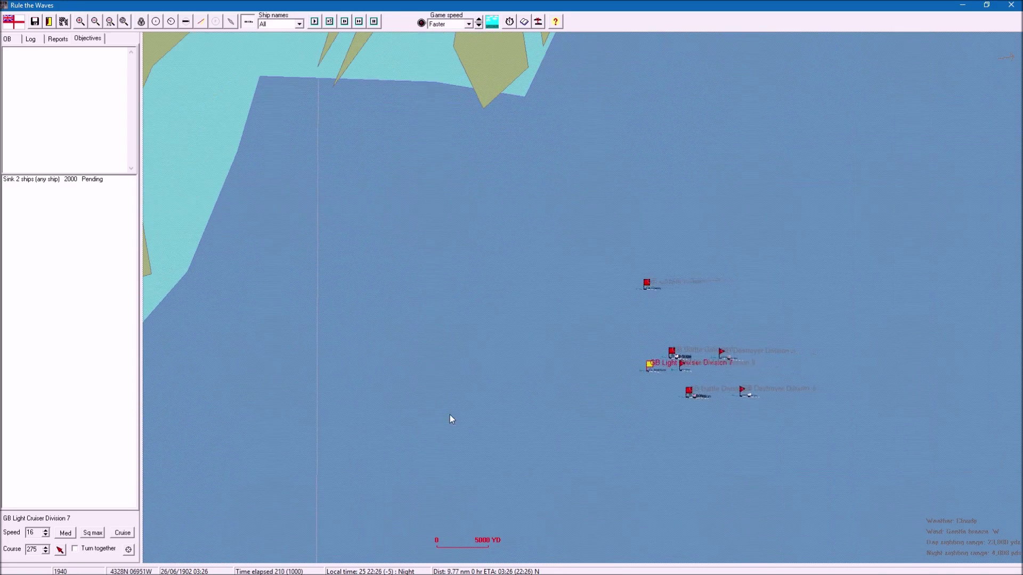
{"action": "scroll", "coordinate": [449, 414], "scroll_direction": "down", "scroll_amount": 2}
{"action": "scroll", "coordinate": [519, 402], "scroll_direction": "down", "scroll_amount": 1}
{"action": "scroll", "coordinate": [520, 403], "scroll_direction": "down", "scroll_amount": 1}
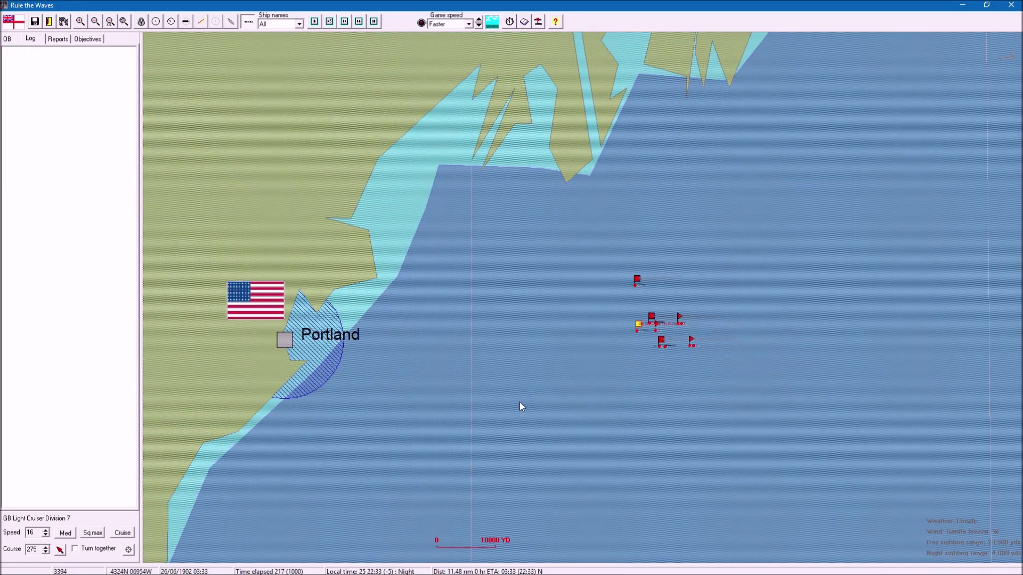
{"action": "scroll", "coordinate": [520, 402], "scroll_direction": "up", "scroll_amount": 1}
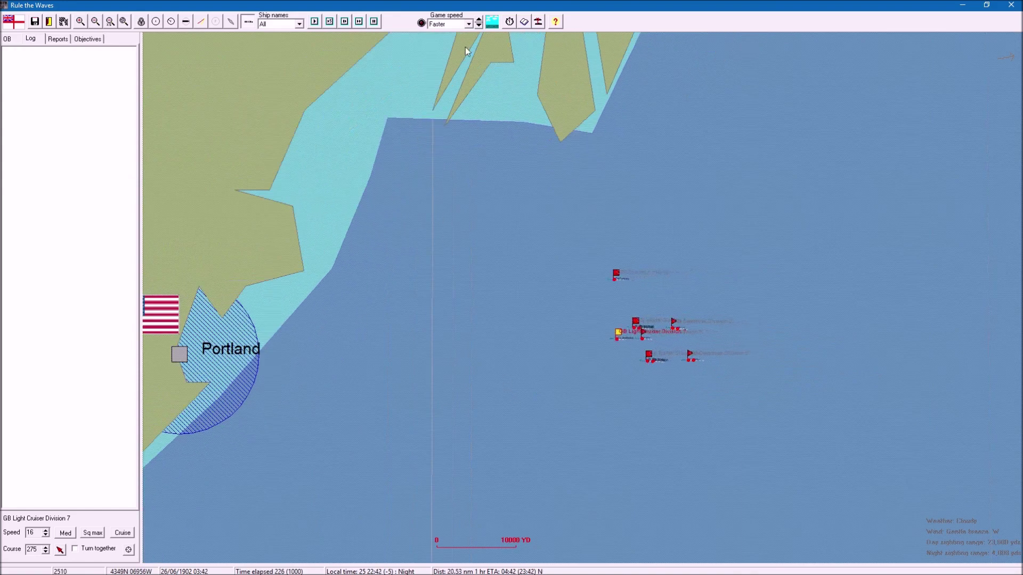
Step: Switch the game speed from Faster down to Slow near Portland
{"action": "left_click", "coordinate": [469, 24]}
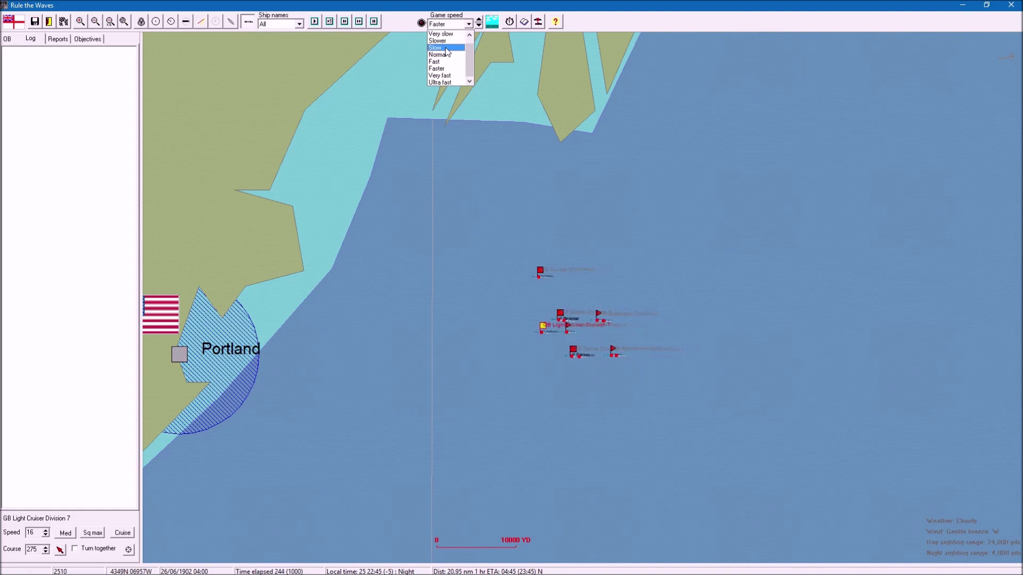
{"action": "left_click", "coordinate": [436, 48]}
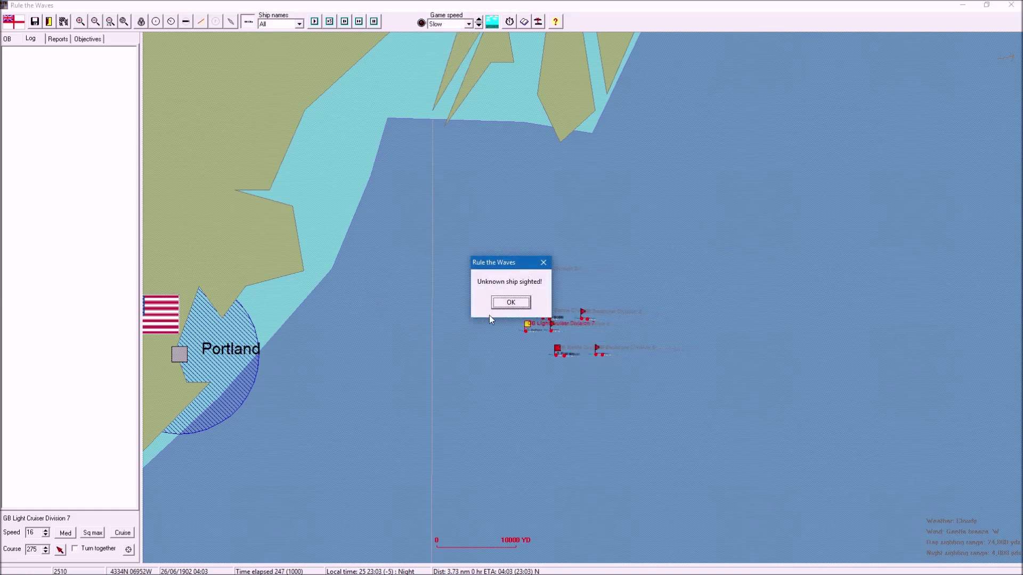
Step: Dismiss the unknown-ship alert and inspect Cruiser Division 3, Light Cruiser Division 7 and Battle Division 4
{"action": "left_click", "coordinate": [510, 302]}
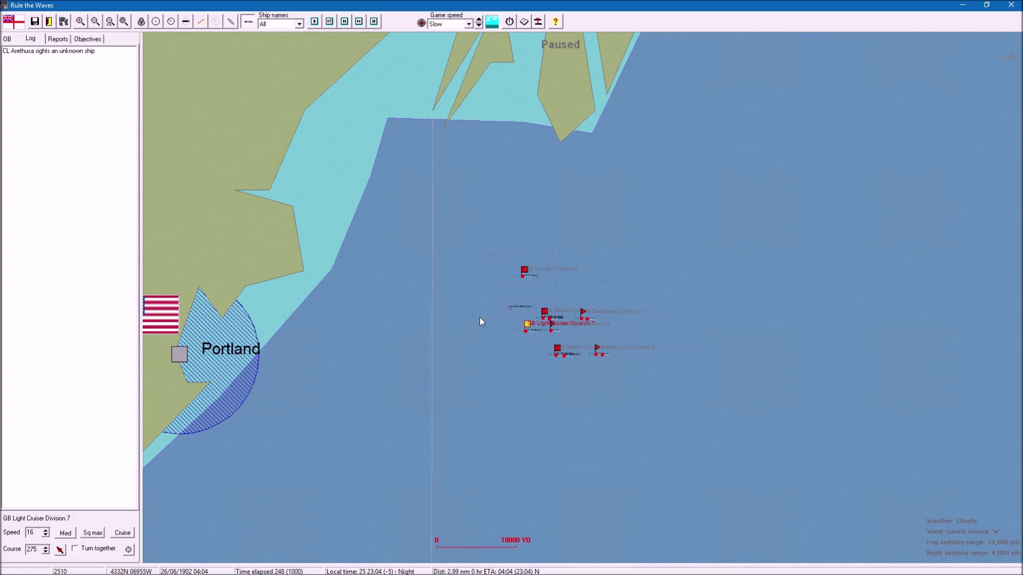
{"action": "scroll", "coordinate": [501, 325], "scroll_direction": "up", "scroll_amount": 2}
{"action": "scroll", "coordinate": [502, 326], "scroll_direction": "up", "scroll_amount": 2}
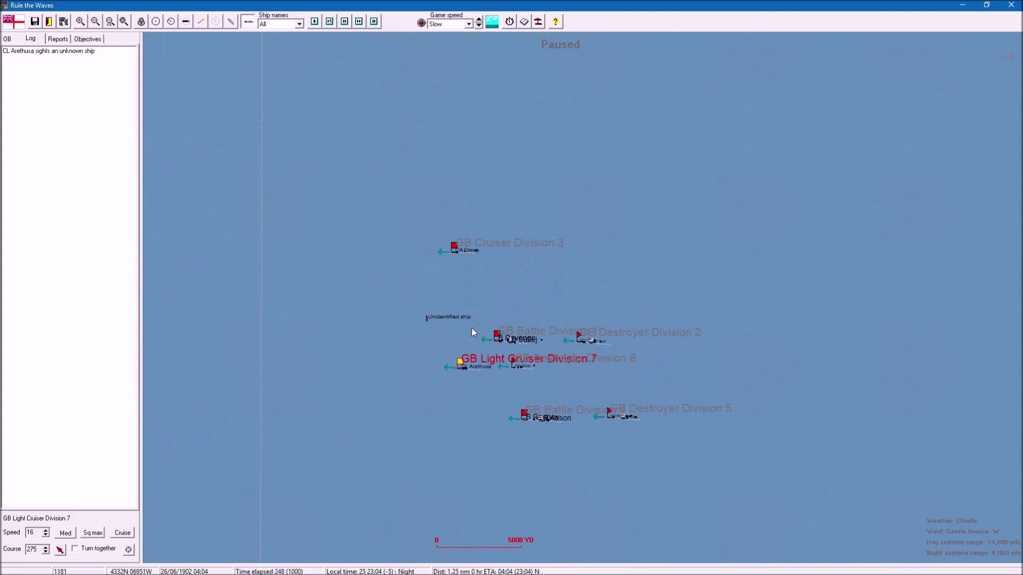
{"action": "left_click", "coordinate": [455, 247]}
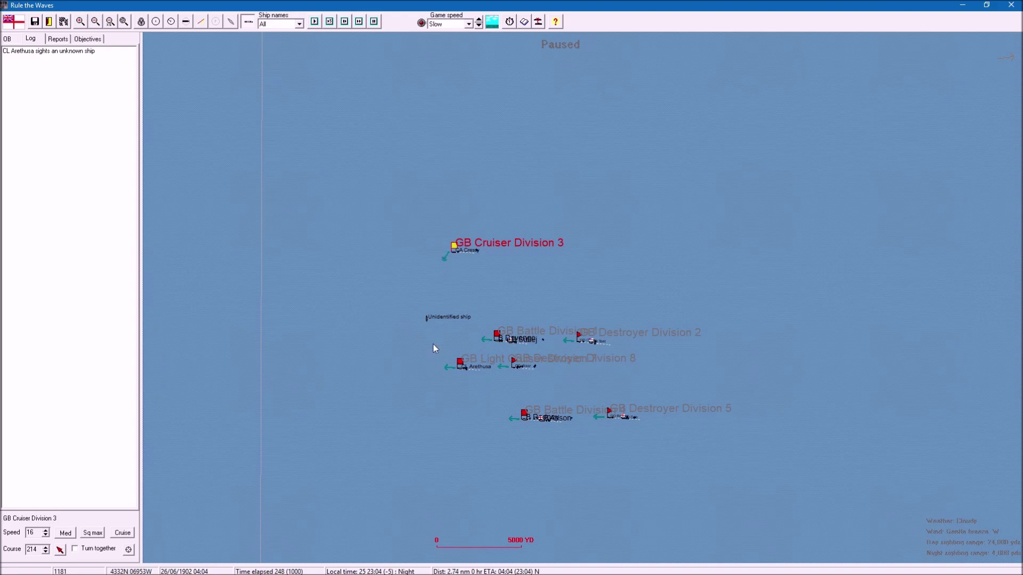
{"action": "left_click", "coordinate": [461, 364]}
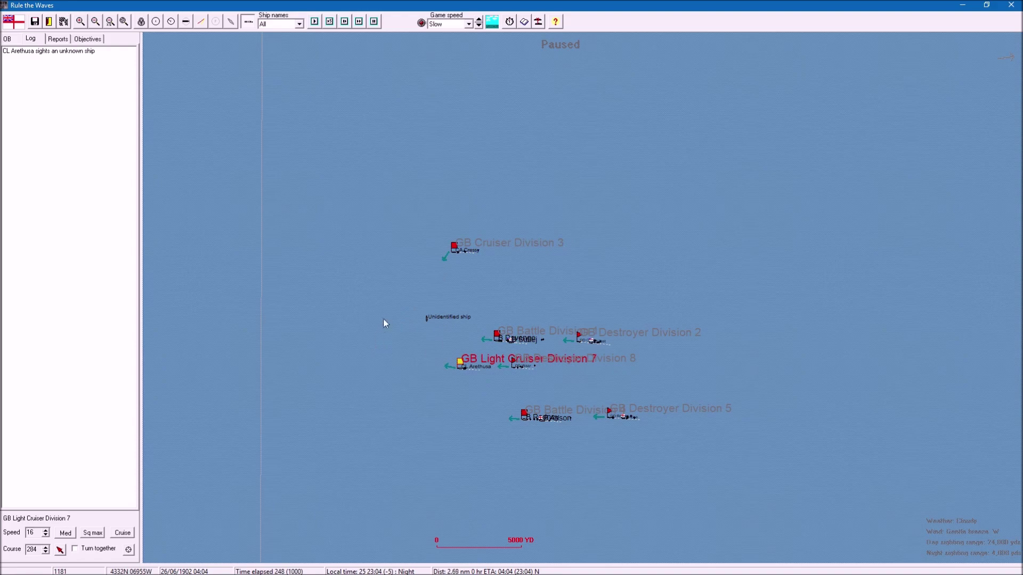
{"action": "left_click", "coordinate": [525, 414]}
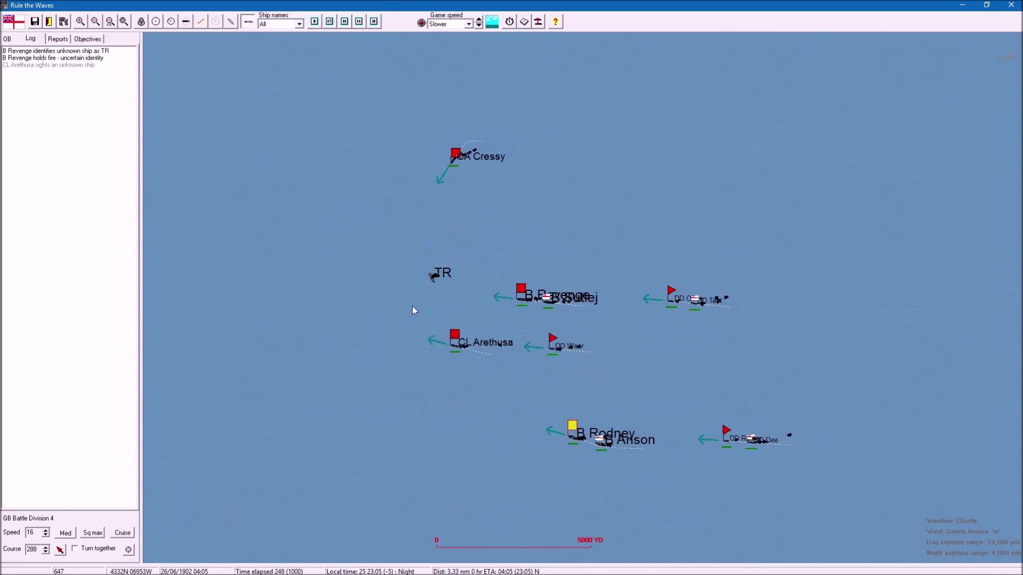
Step: Recentre the map and inspect the cruiser Cressy and the battleship Revenge
{"action": "left_click_drag", "start_coordinate": [412, 310], "coordinate": [465, 322]}
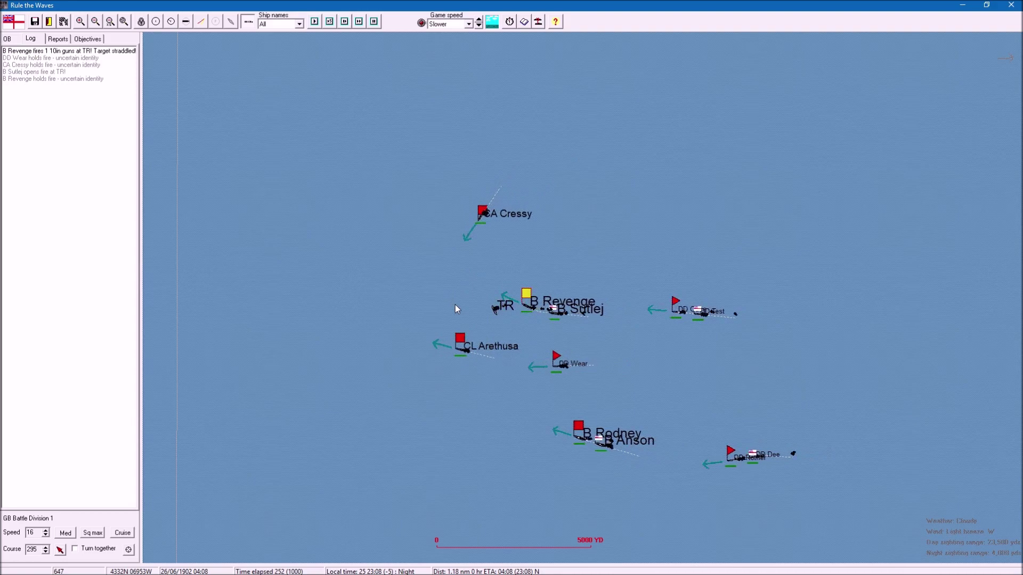
{"action": "left_click", "coordinate": [475, 221]}
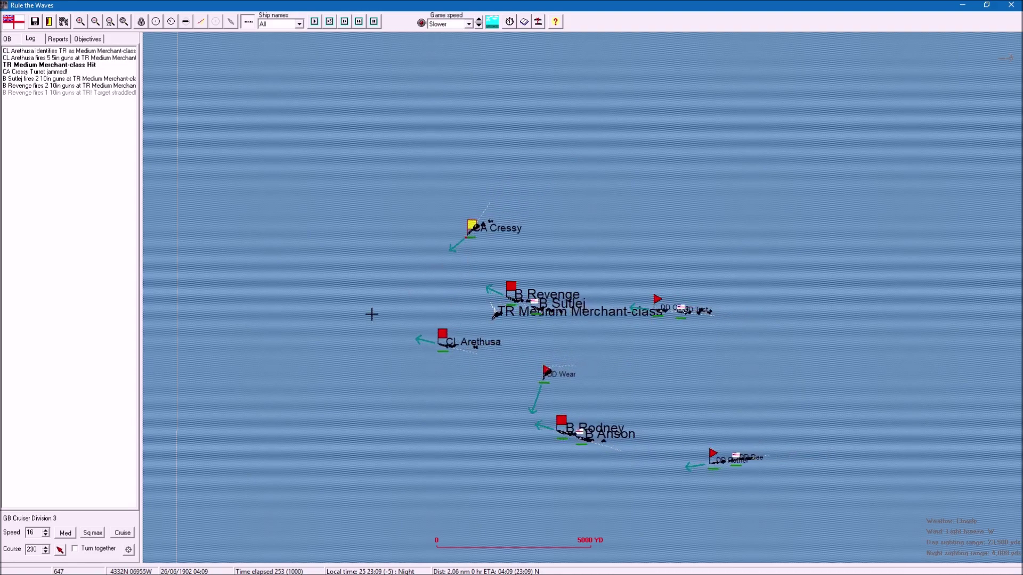
{"action": "left_click", "coordinate": [503, 285]}
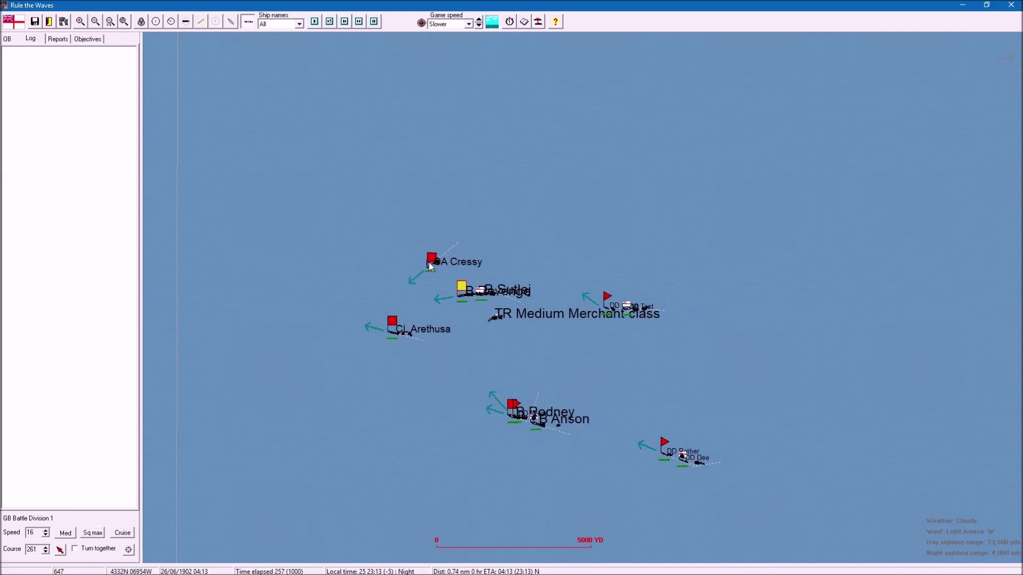
Step: Steer Arethusa southwest and turn Rodney's Battle Division 4 north to course 356
{"action": "left_click", "coordinate": [389, 321]}
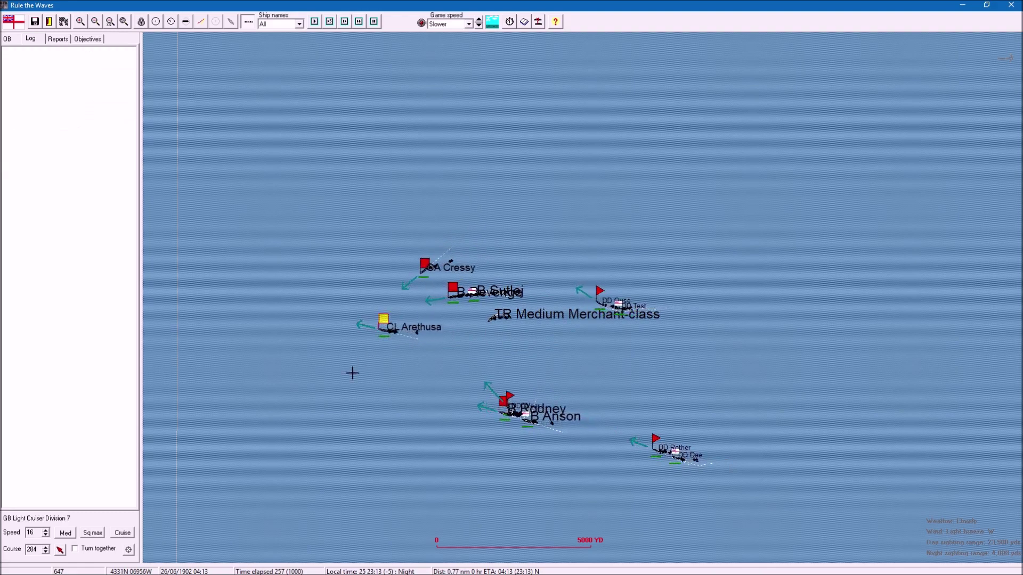
{"action": "left_click", "coordinate": [335, 381]}
{"action": "left_click", "coordinate": [501, 401]}
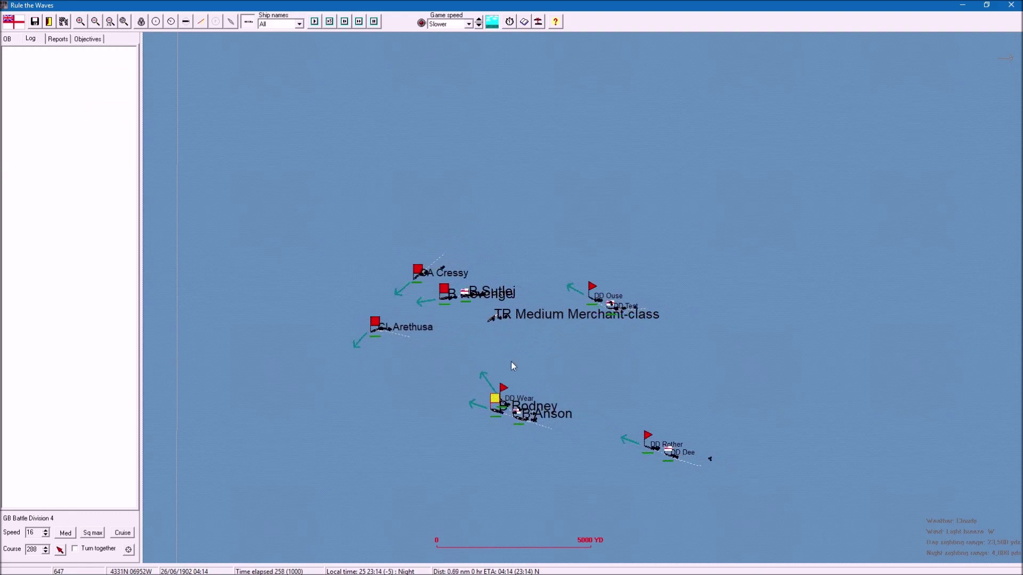
{"action": "left_click", "coordinate": [482, 360]}
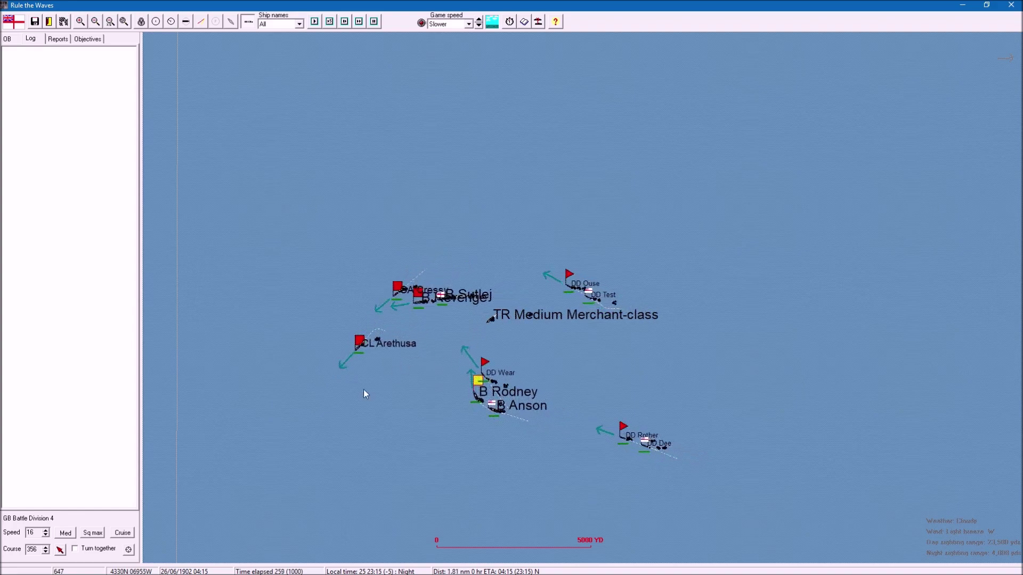
{"action": "scroll", "coordinate": [471, 392], "scroll_direction": "down", "scroll_amount": 1}
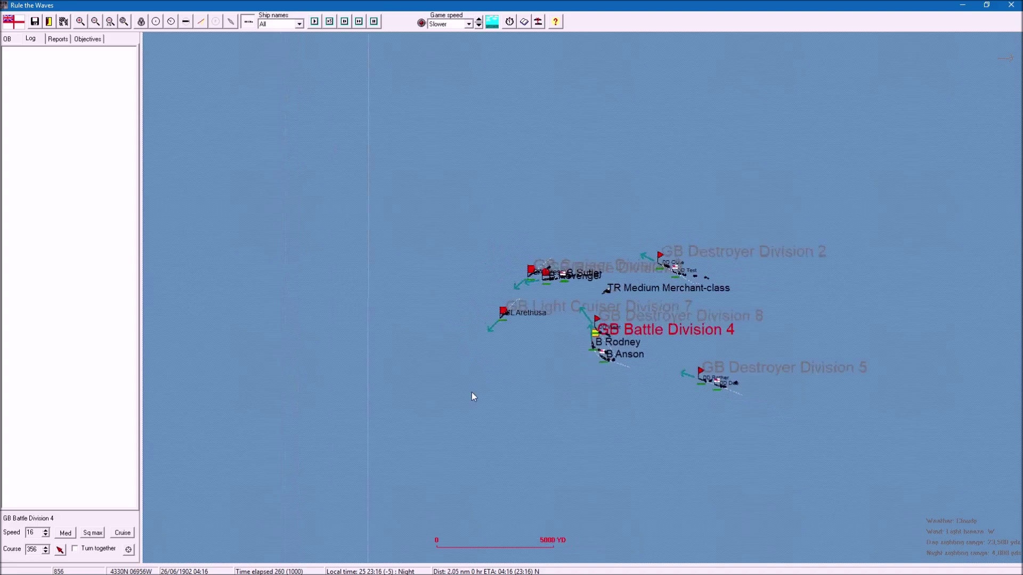
{"action": "scroll", "coordinate": [472, 392], "scroll_direction": "down", "scroll_amount": 1}
{"action": "scroll", "coordinate": [472, 392], "scroll_direction": "down", "scroll_amount": 1}
{"action": "scroll", "coordinate": [472, 392], "scroll_direction": "up", "scroll_amount": 1}
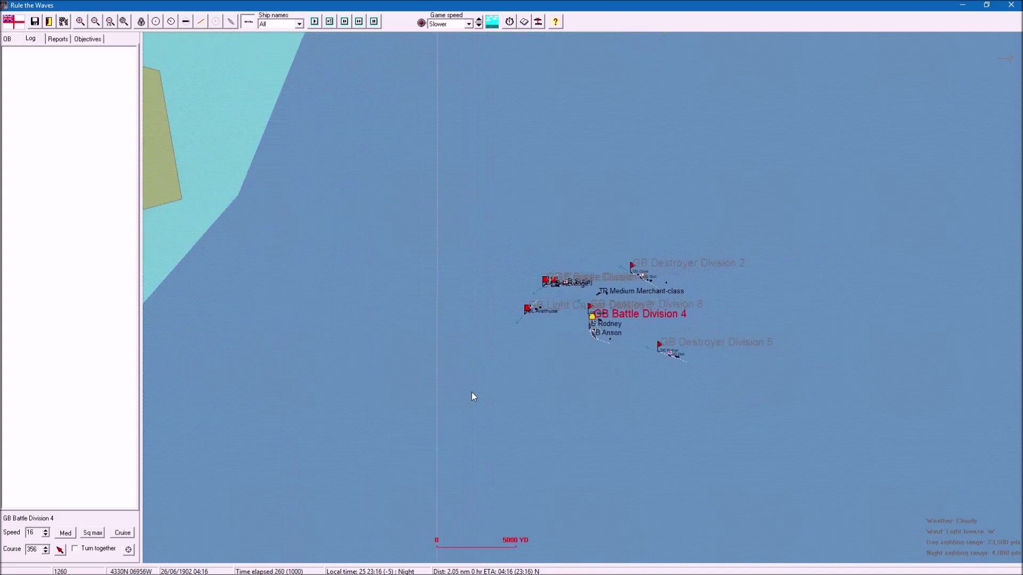
{"action": "scroll", "coordinate": [472, 392], "scroll_direction": "up", "scroll_amount": 1}
{"action": "scroll", "coordinate": [471, 392], "scroll_direction": "down", "scroll_amount": 1}
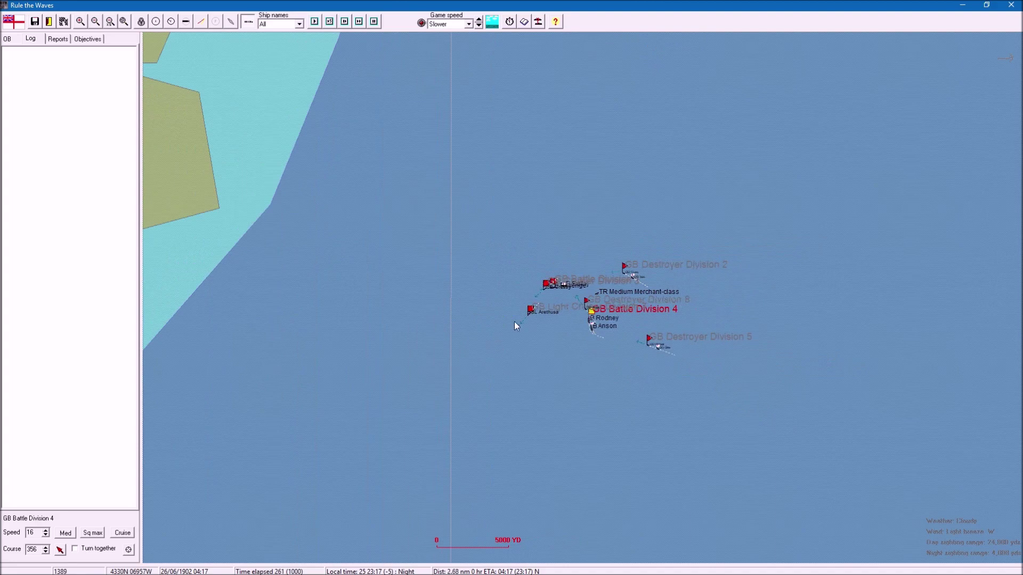
{"action": "scroll", "coordinate": [492, 382], "scroll_direction": "down", "scroll_amount": 1}
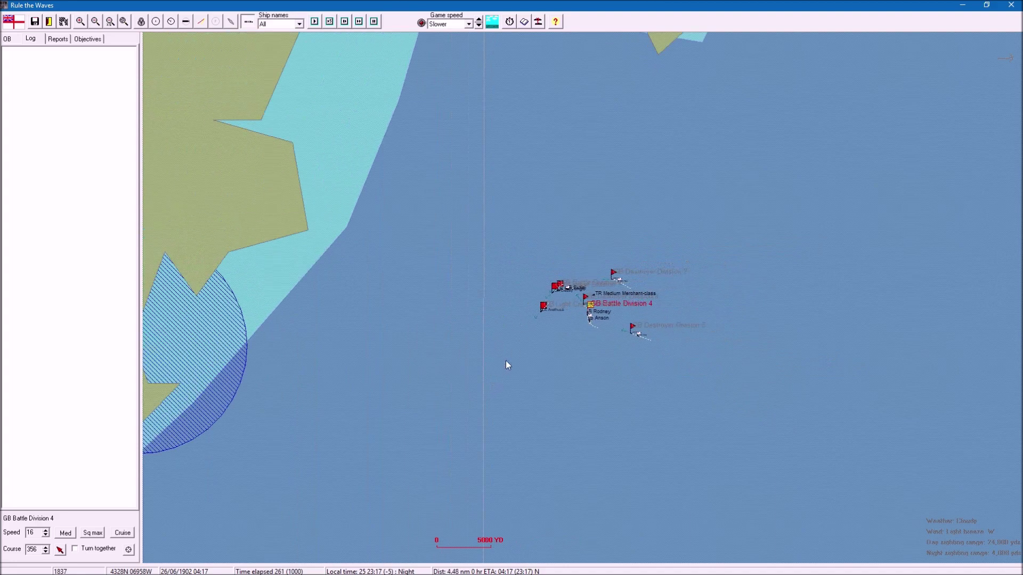
{"action": "left_click", "coordinate": [544, 308]}
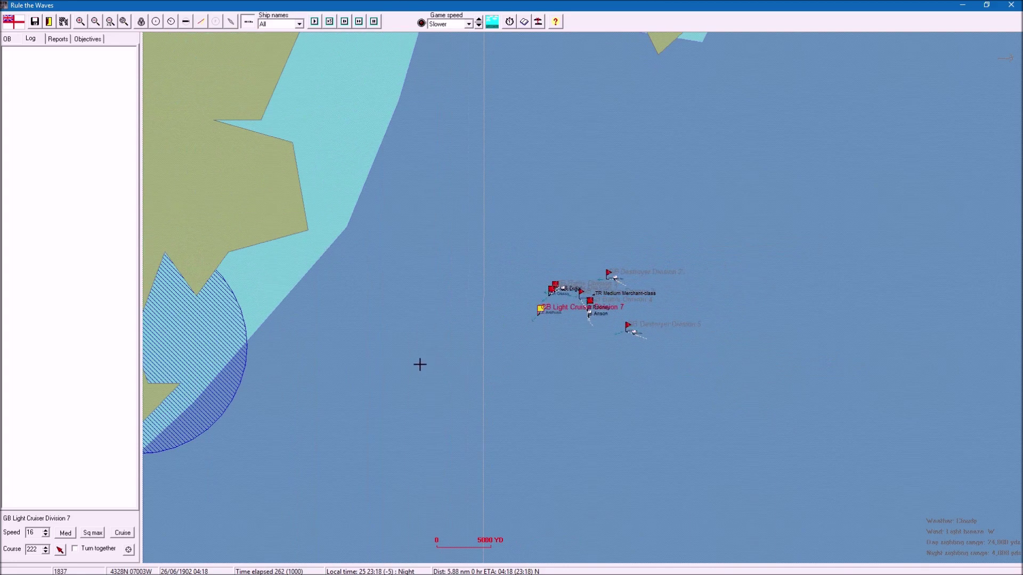
{"action": "scroll", "coordinate": [532, 302], "scroll_direction": "up", "scroll_amount": 1}
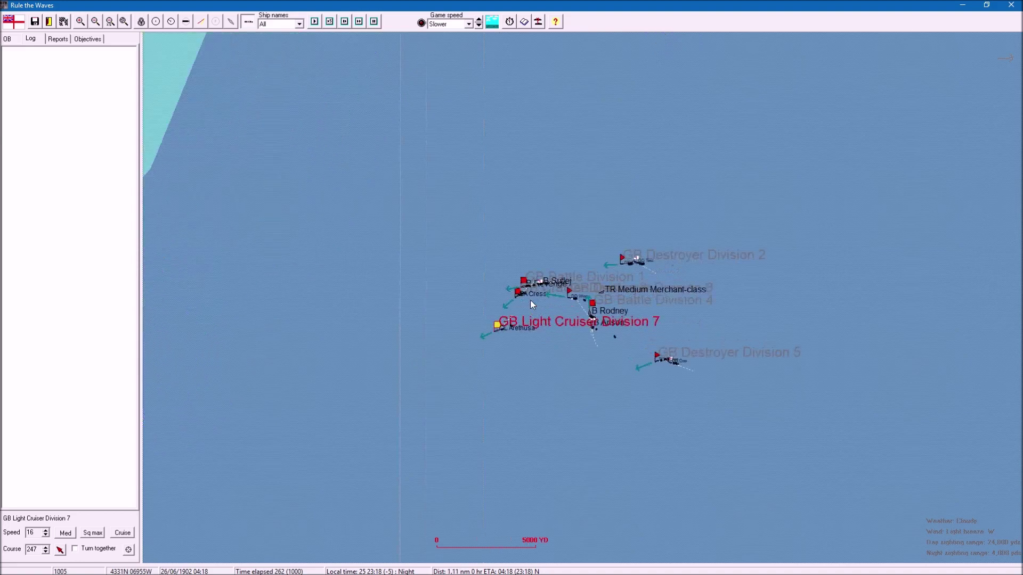
{"action": "scroll", "coordinate": [530, 300], "scroll_direction": "up", "scroll_amount": 1}
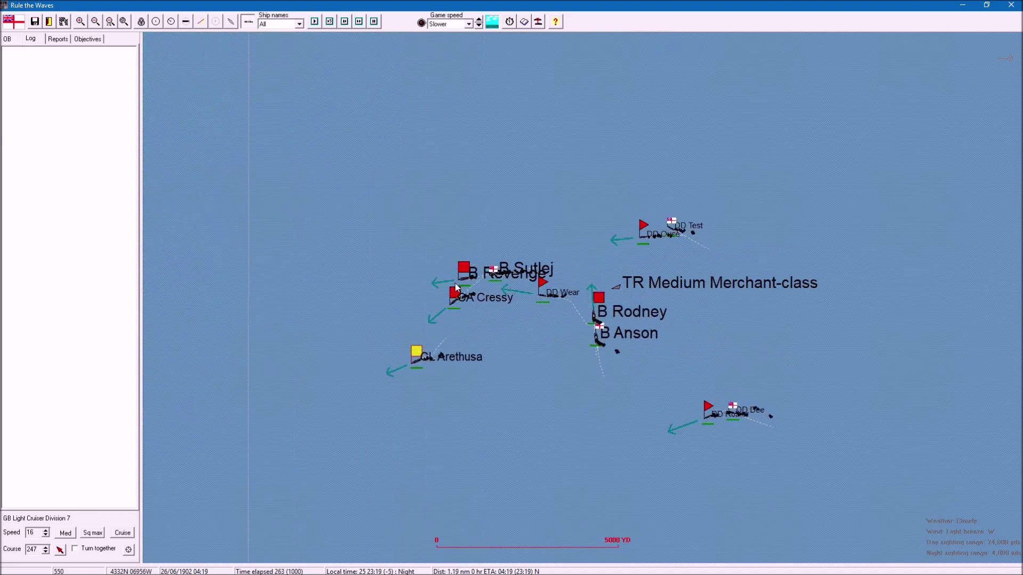
{"action": "left_click", "coordinate": [464, 271]}
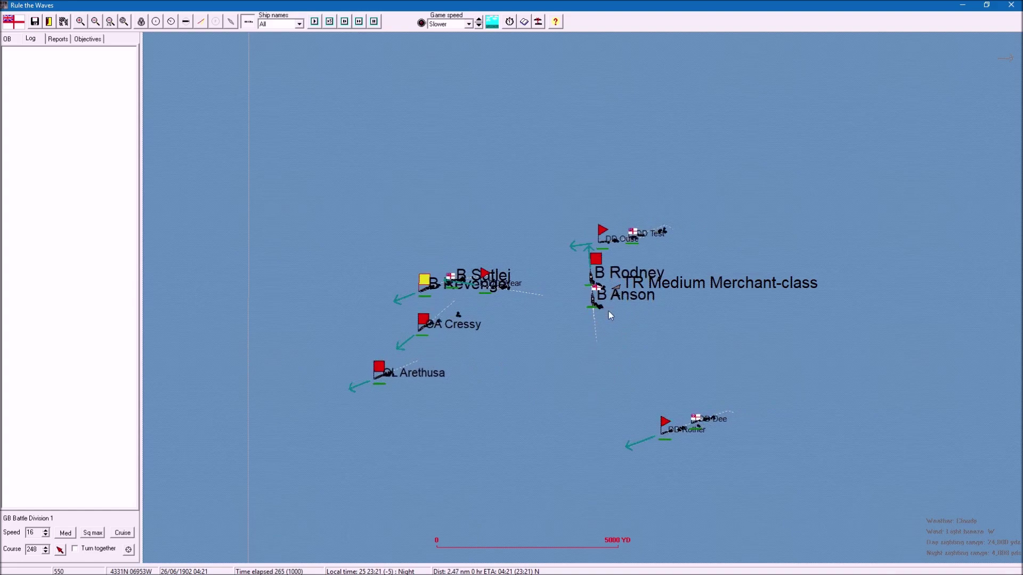
{"action": "left_click", "coordinate": [596, 259]}
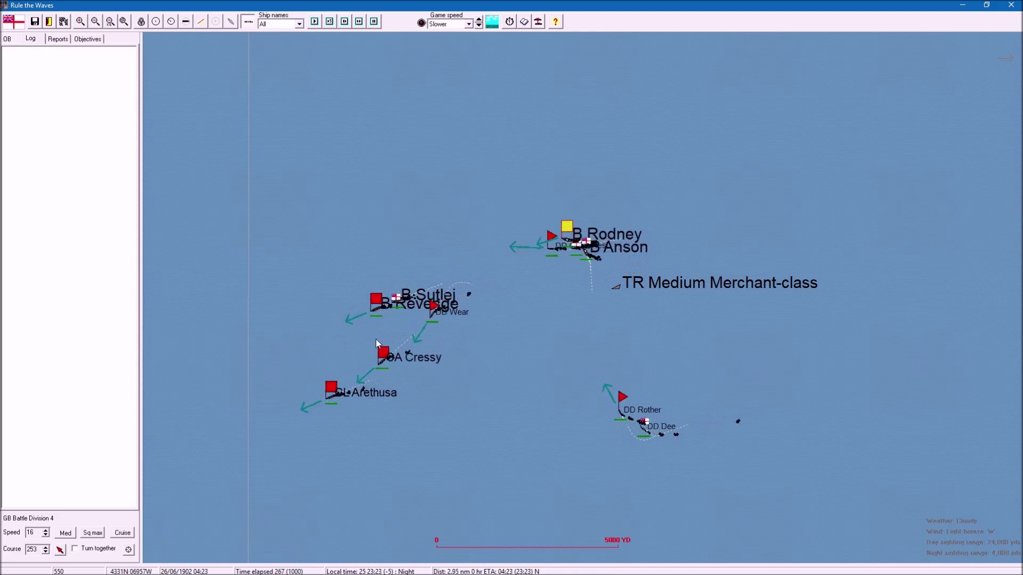
{"action": "left_click_drag", "start_coordinate": [330, 350], "coordinate": [480, 288]}
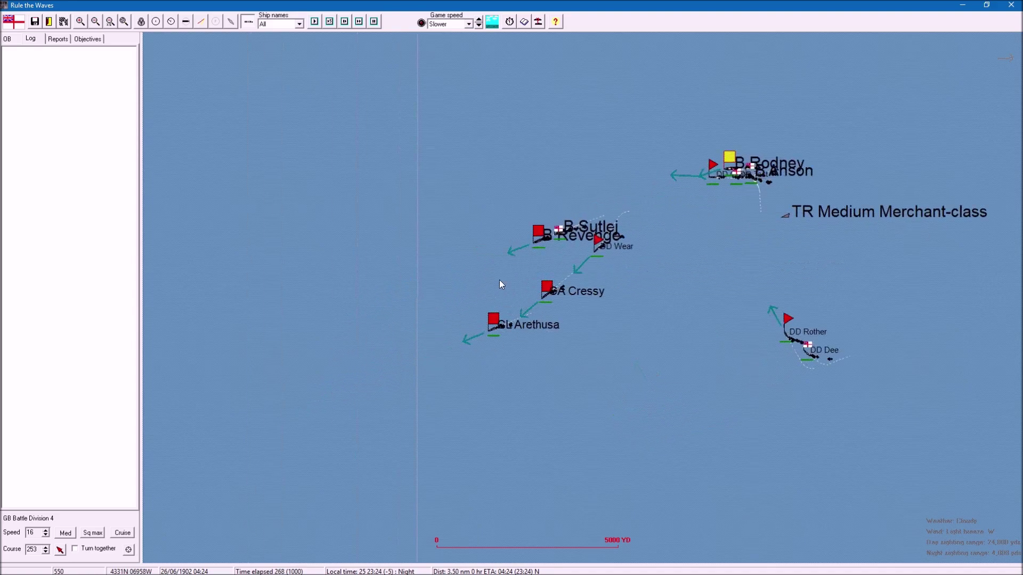
{"action": "scroll", "coordinate": [500, 279], "scroll_direction": "down", "scroll_amount": 1}
{"action": "scroll", "coordinate": [508, 285], "scroll_direction": "down", "scroll_amount": 1}
{"action": "scroll", "coordinate": [506, 289], "scroll_direction": "down", "scroll_amount": 1}
{"action": "scroll", "coordinate": [458, 329], "scroll_direction": "down", "scroll_amount": 1}
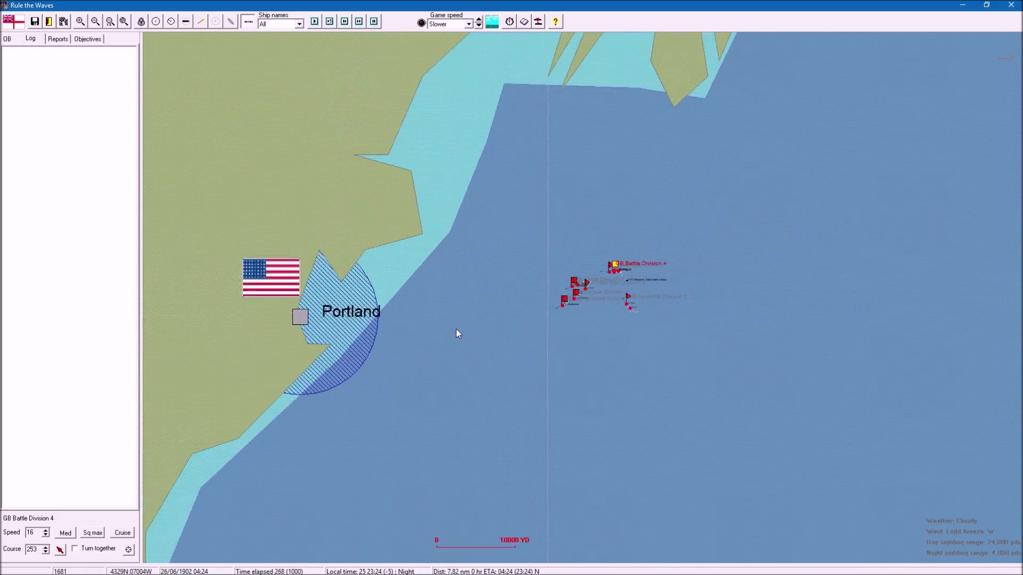
{"action": "scroll", "coordinate": [502, 328], "scroll_direction": "up", "scroll_amount": 1}
{"action": "scroll", "coordinate": [502, 329], "scroll_direction": "up", "scroll_amount": 1}
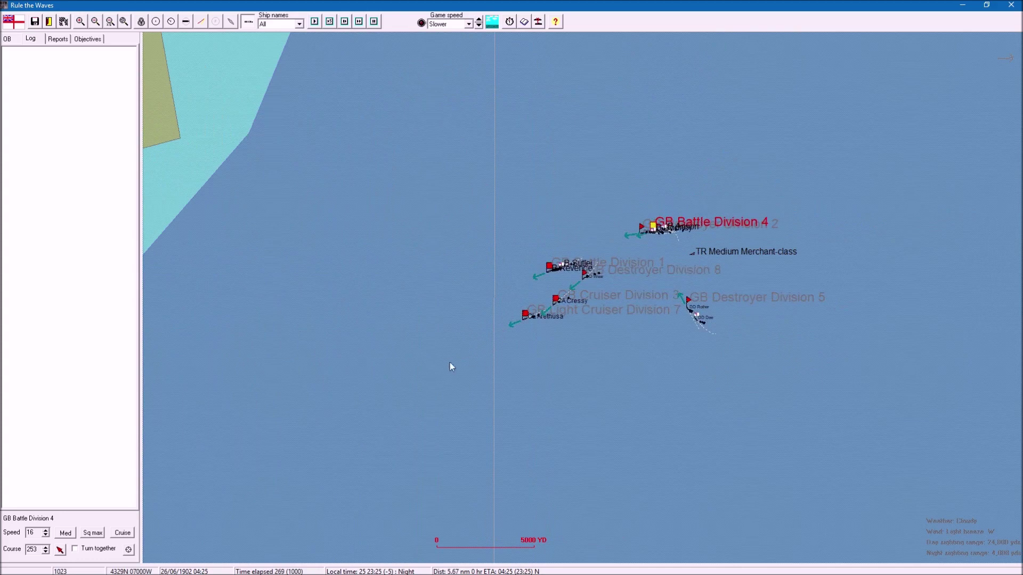
{"action": "scroll", "coordinate": [419, 370], "scroll_direction": "down", "scroll_amount": 1}
{"action": "scroll", "coordinate": [419, 370], "scroll_direction": "down", "scroll_amount": 1}
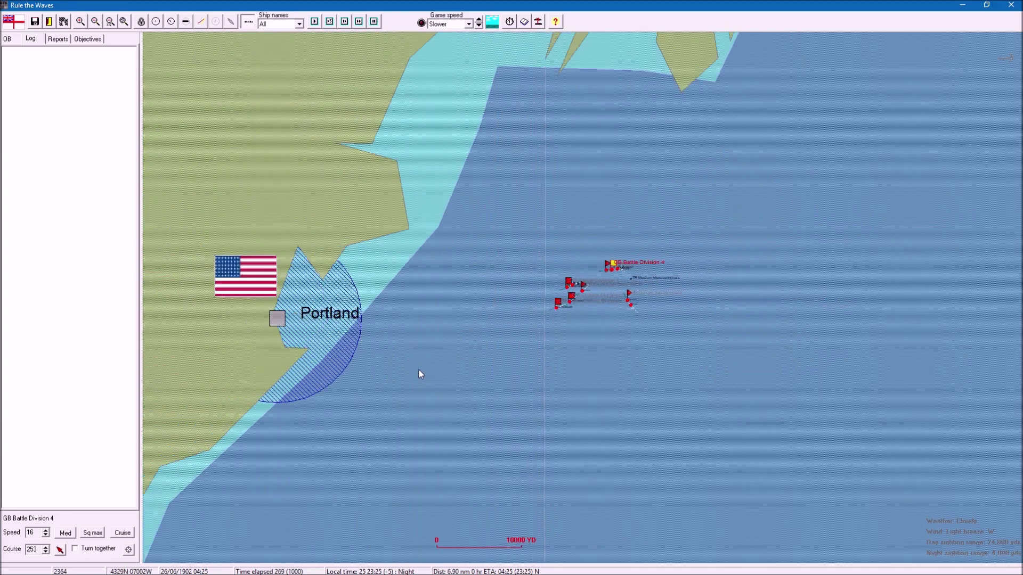
Step: Set the game speed to Normal and advance the battle one turn
{"action": "left_click", "coordinate": [468, 25]}
{"action": "left_click", "coordinate": [442, 52]}
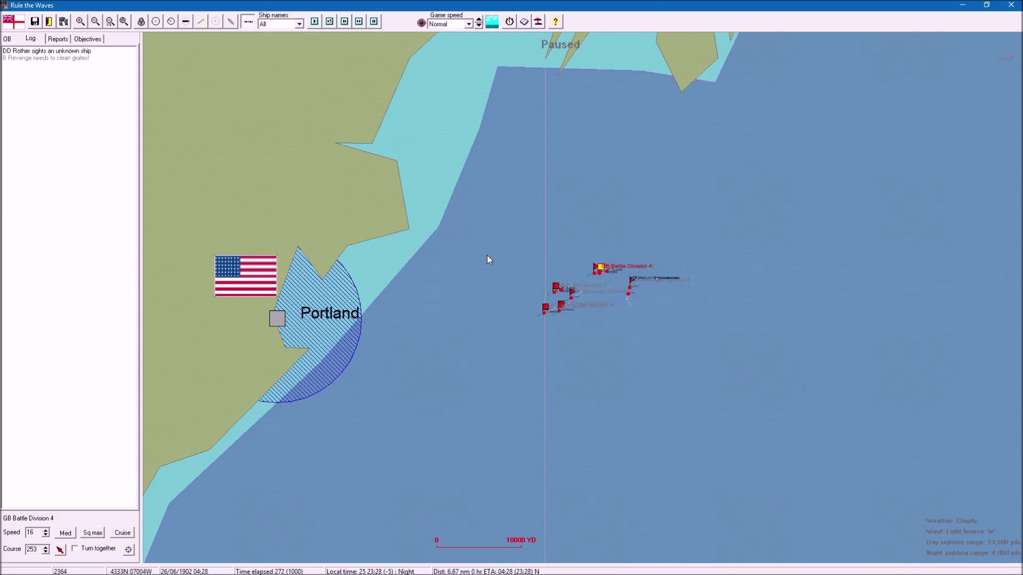
{"action": "scroll", "coordinate": [580, 325], "scroll_direction": "up", "scroll_amount": 2}
{"action": "scroll", "coordinate": [580, 326], "scroll_direction": "up", "scroll_amount": 2}
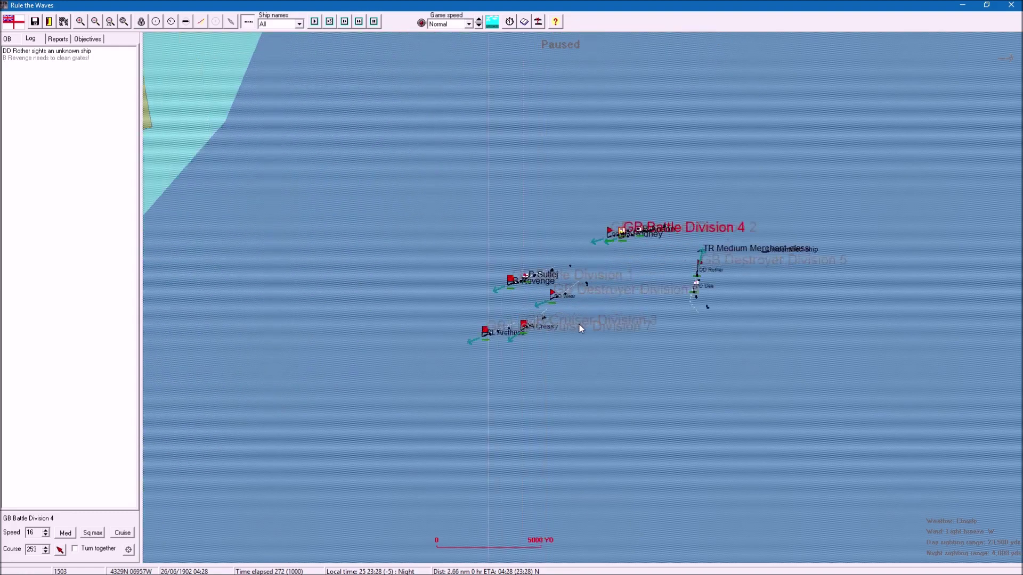
{"action": "scroll", "coordinate": [580, 325], "scroll_direction": "up", "scroll_amount": 1}
{"action": "scroll", "coordinate": [574, 322], "scroll_direction": "up", "scroll_amount": 2}
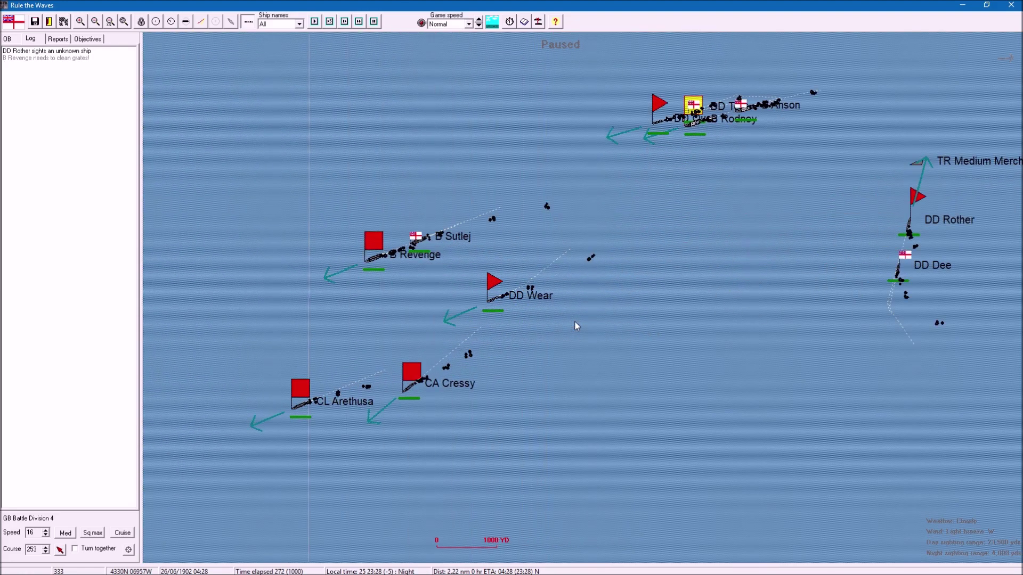
{"action": "scroll", "coordinate": [574, 322], "scroll_direction": "down", "scroll_amount": 1}
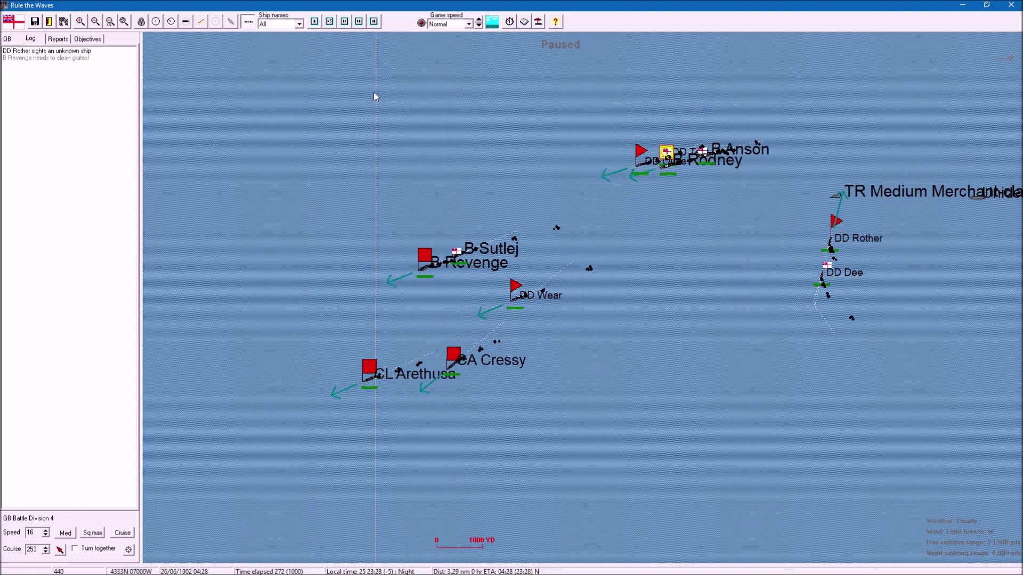
{"action": "left_click", "coordinate": [358, 22]}
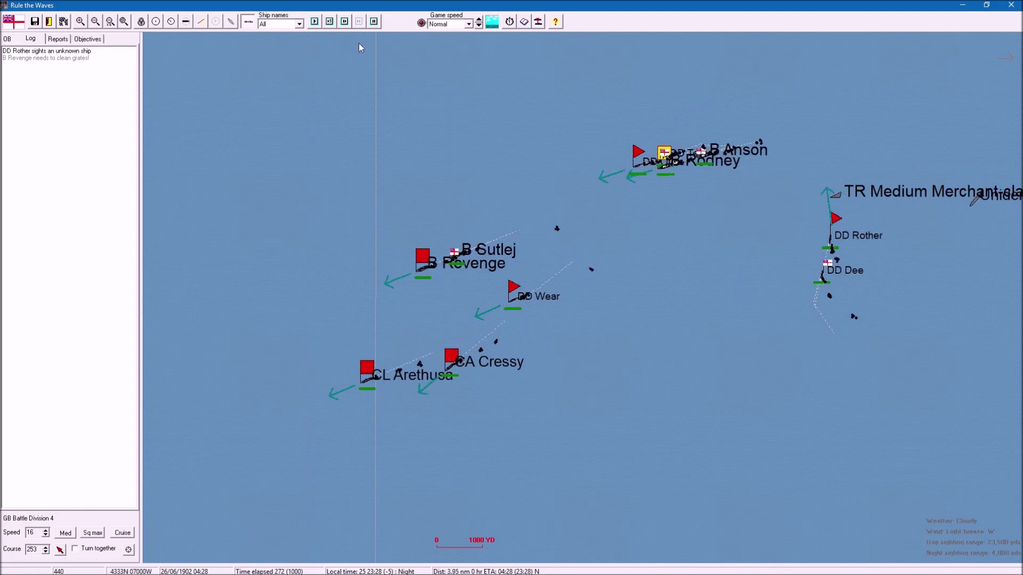
{"action": "scroll", "coordinate": [308, 292], "scroll_direction": "down", "scroll_amount": 2}
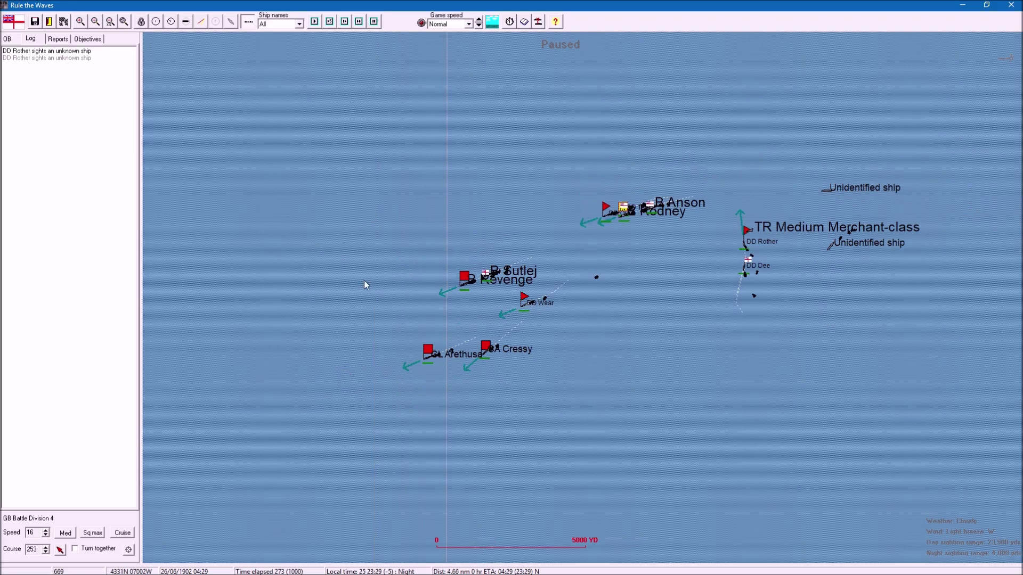
Step: Check Battle Division 4, Revenge and Cressy, then turn Arethusa's division east to course 81
{"action": "left_click", "coordinate": [623, 210]}
{"action": "left_click", "coordinate": [465, 279]}
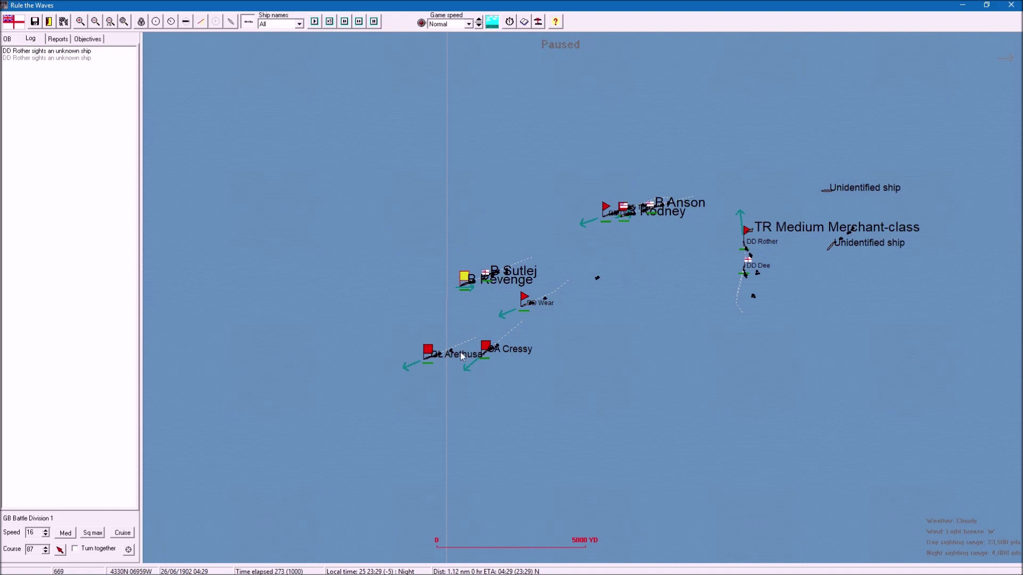
{"action": "left_click", "coordinate": [487, 348]}
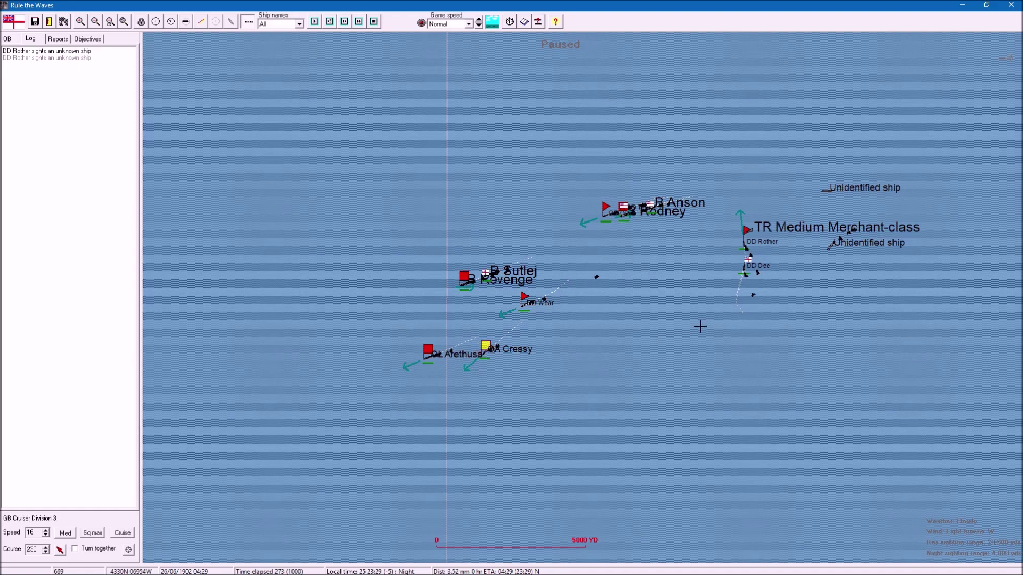
{"action": "left_click", "coordinate": [430, 353]}
{"action": "left_click", "coordinate": [705, 314]}
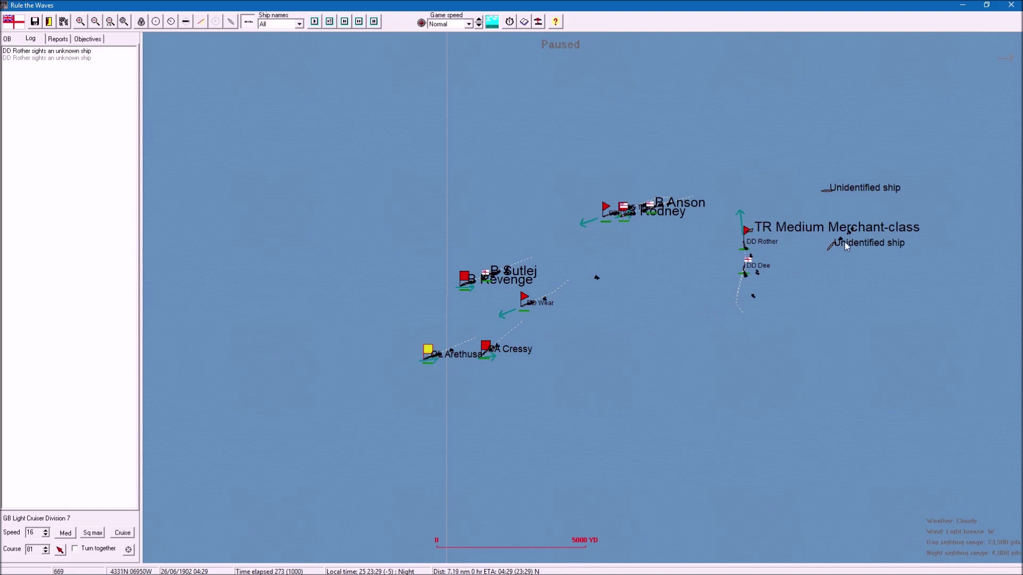
{"action": "left_click_drag", "start_coordinate": [811, 292], "coordinate": [533, 297]}
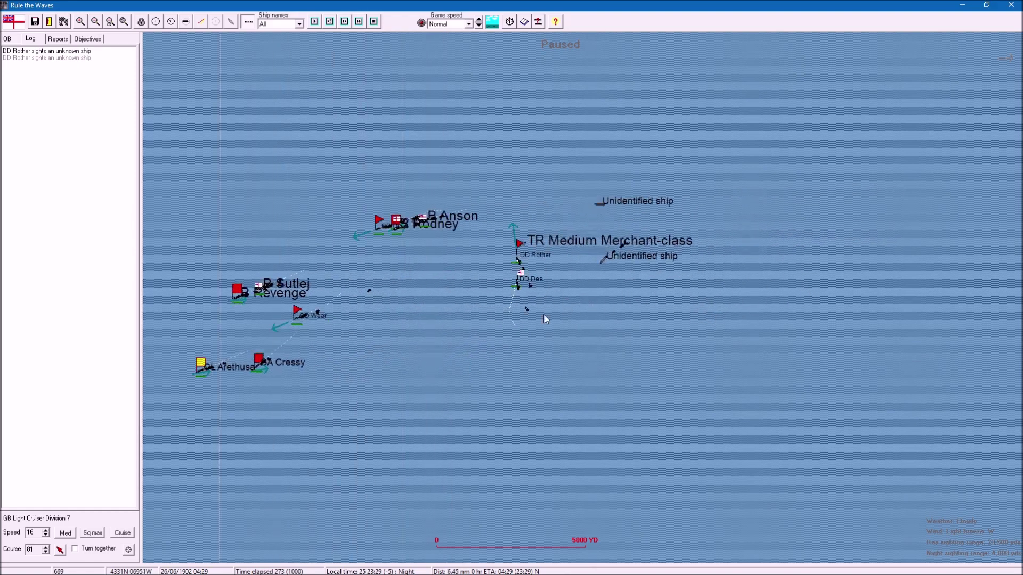
{"action": "scroll", "coordinate": [535, 276], "scroll_direction": "up", "scroll_amount": 1}
{"action": "scroll", "coordinate": [528, 277], "scroll_direction": "up", "scroll_amount": 1}
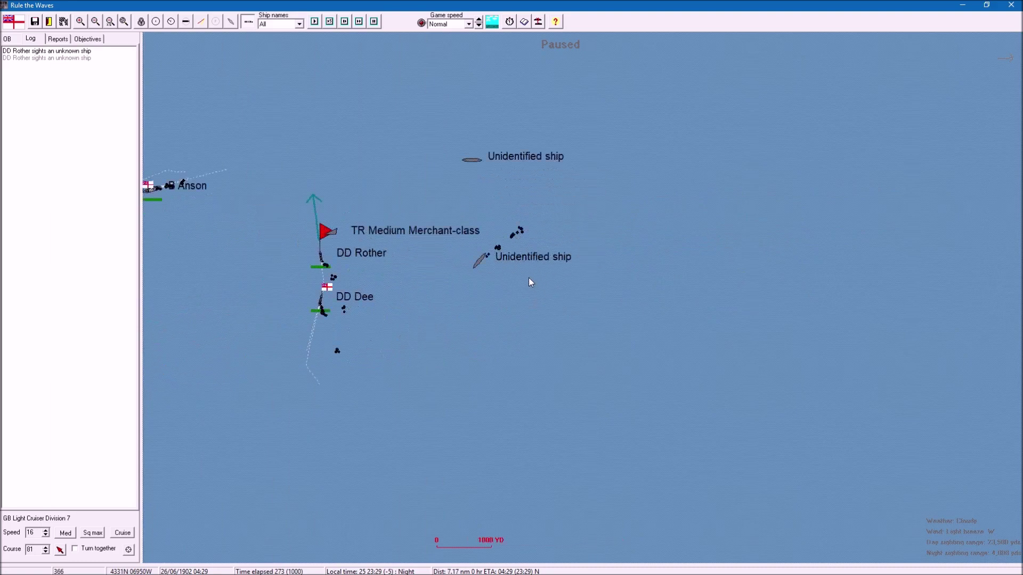
{"action": "scroll", "coordinate": [528, 277], "scroll_direction": "up", "scroll_amount": 1}
{"action": "scroll", "coordinate": [527, 277], "scroll_direction": "up", "scroll_amount": 1}
{"action": "scroll", "coordinate": [528, 278], "scroll_direction": "down", "scroll_amount": 1}
{"action": "scroll", "coordinate": [529, 277], "scroll_direction": "down", "scroll_amount": 1}
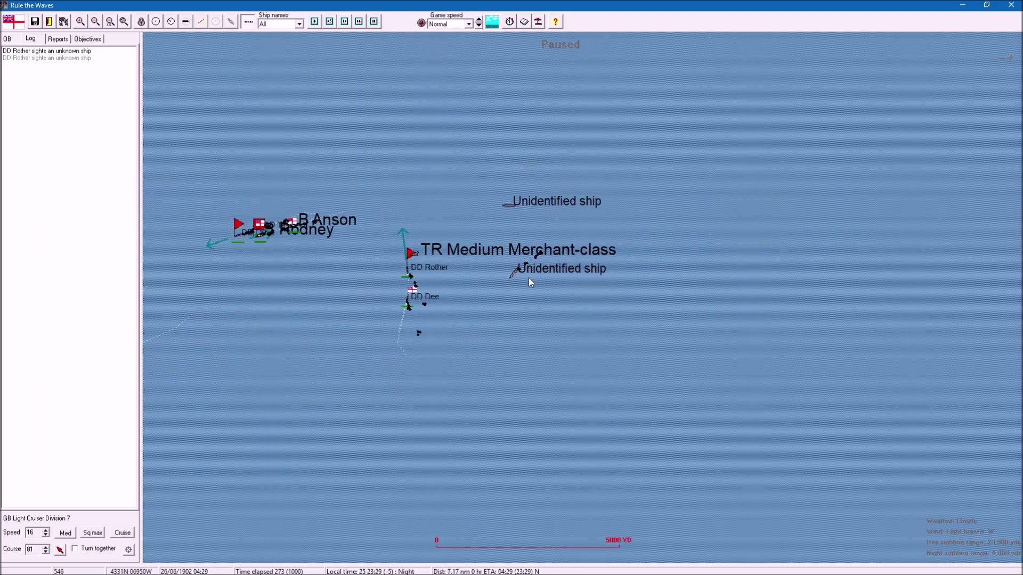
{"action": "scroll", "coordinate": [528, 277], "scroll_direction": "down", "scroll_amount": 1}
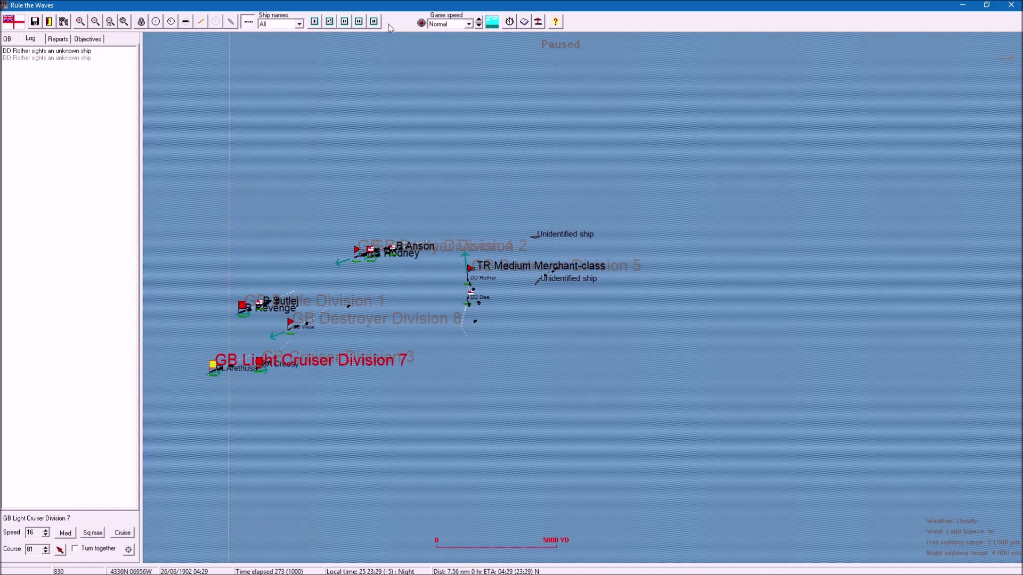
Step: Run the battle at Slow speed with Light Cruiser Division 7 set to Sq max
{"action": "left_click", "coordinate": [468, 24]}
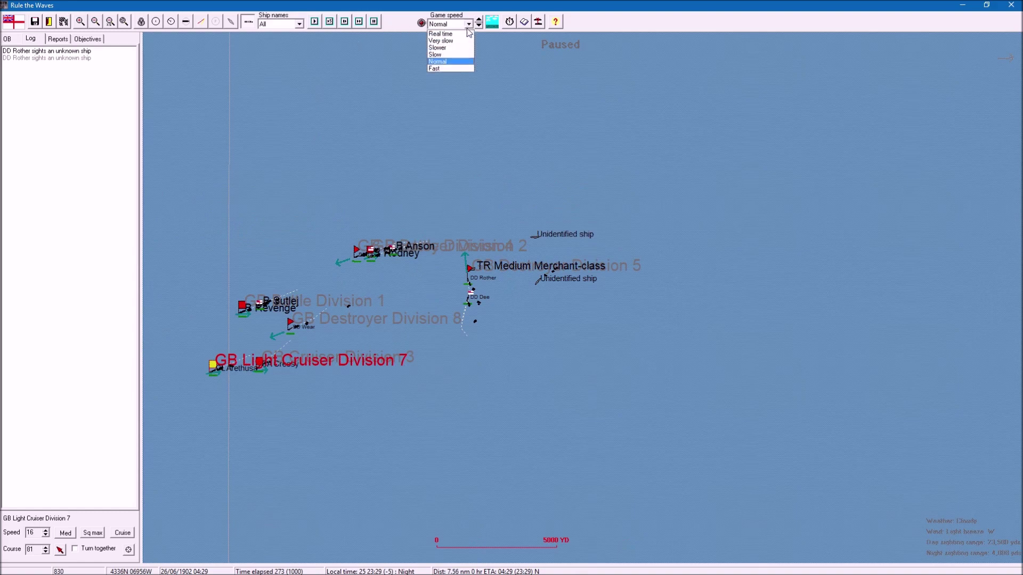
{"action": "left_click", "coordinate": [452, 55]}
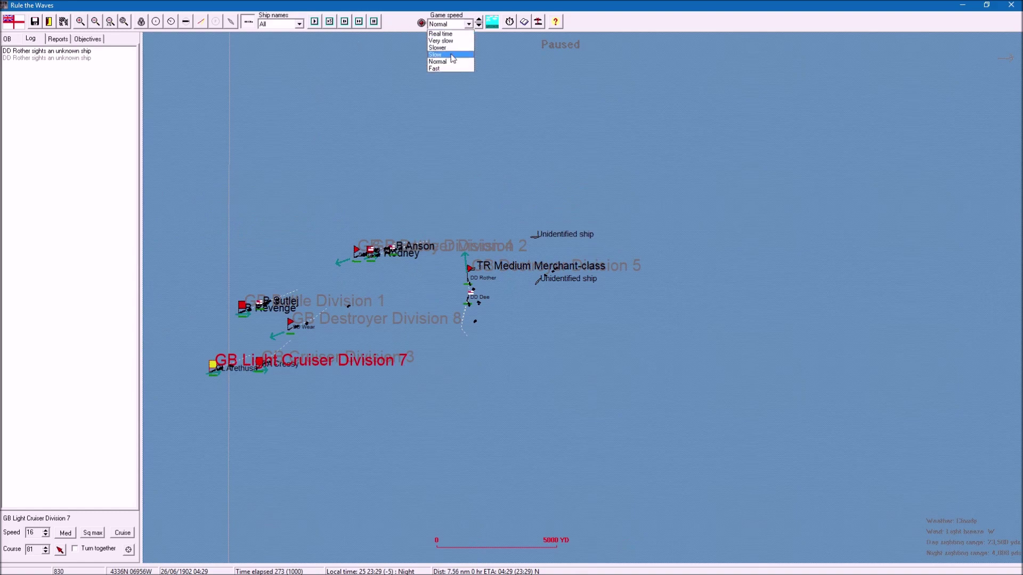
{"action": "left_click", "coordinate": [358, 23]}
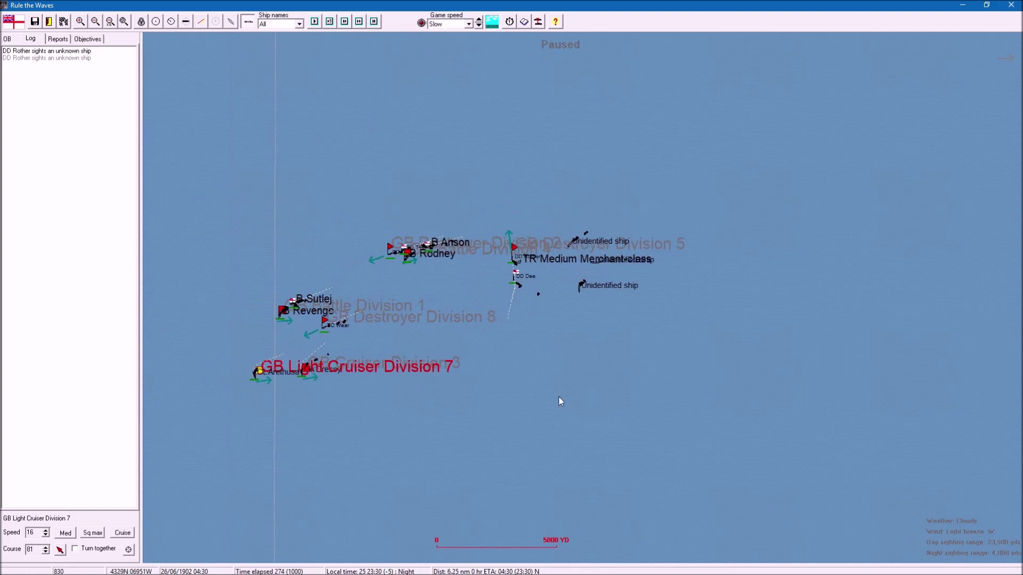
{"action": "scroll", "coordinate": [568, 254], "scroll_direction": "up", "scroll_amount": 1}
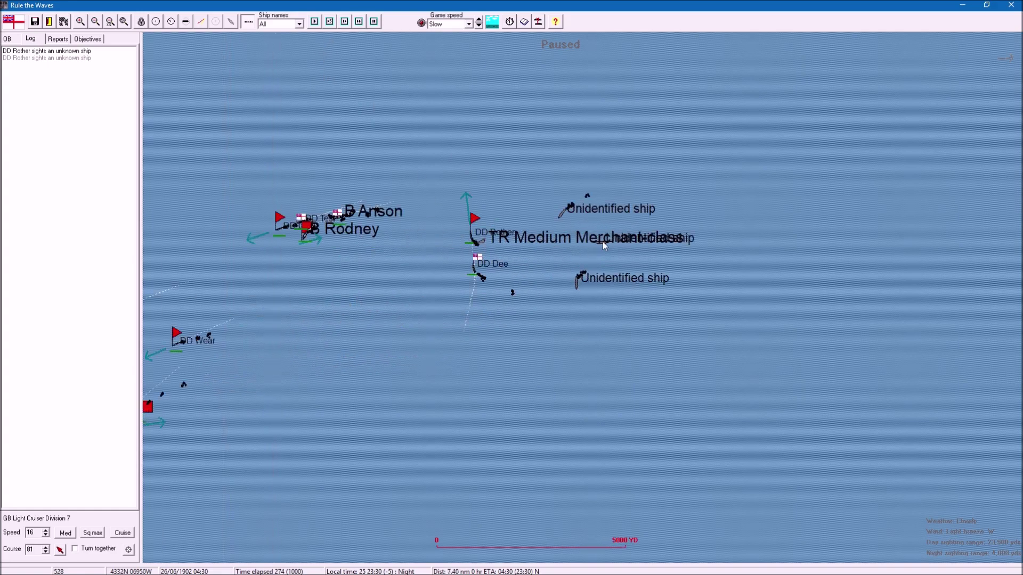
{"action": "scroll", "coordinate": [603, 242], "scroll_direction": "down", "scroll_amount": 1}
{"action": "scroll", "coordinate": [603, 242], "scroll_direction": "down", "scroll_amount": 1}
{"action": "scroll", "coordinate": [603, 242], "scroll_direction": "down", "scroll_amount": 1}
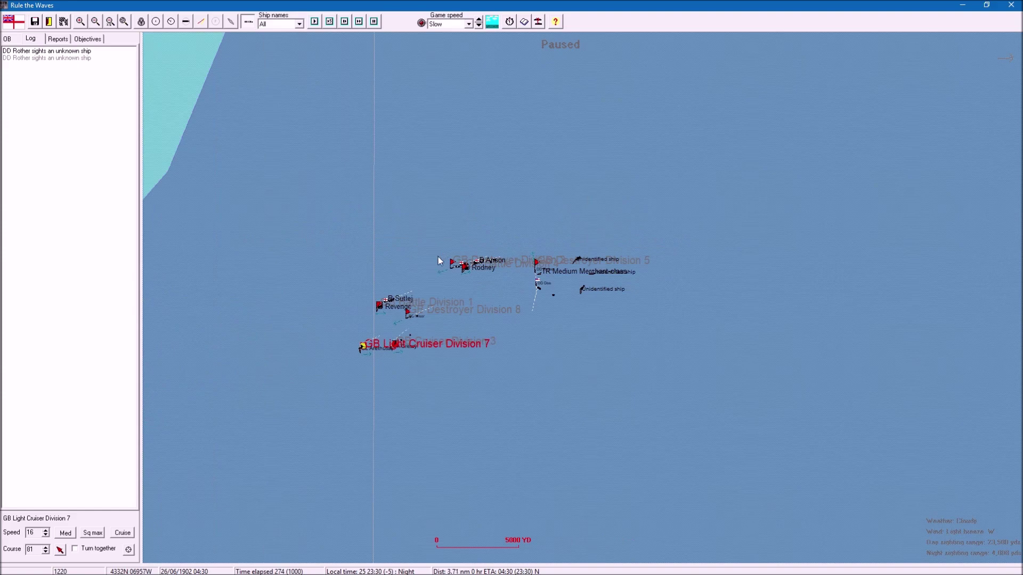
{"action": "left_click", "coordinate": [359, 22]}
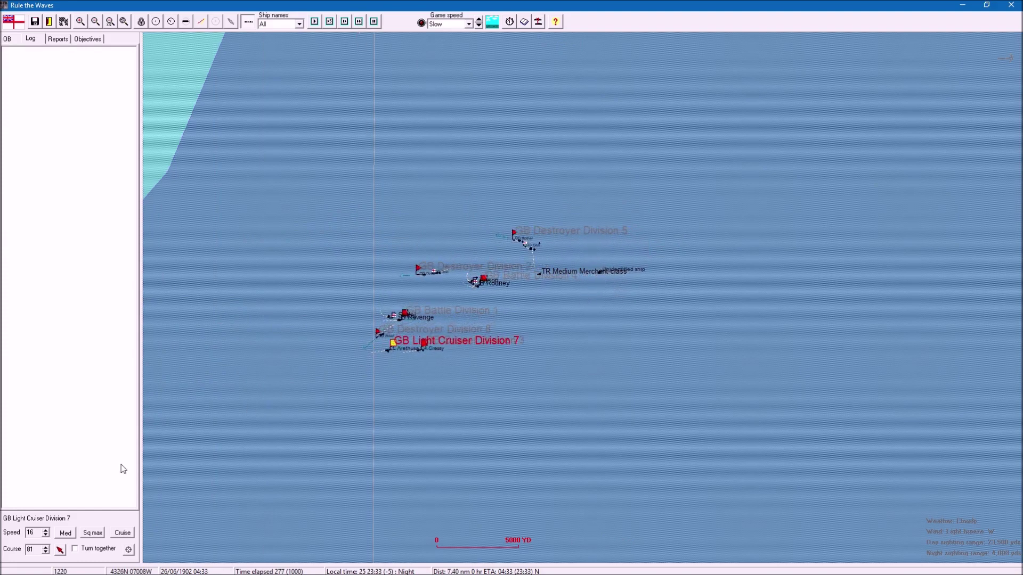
{"action": "left_click", "coordinate": [93, 533]}
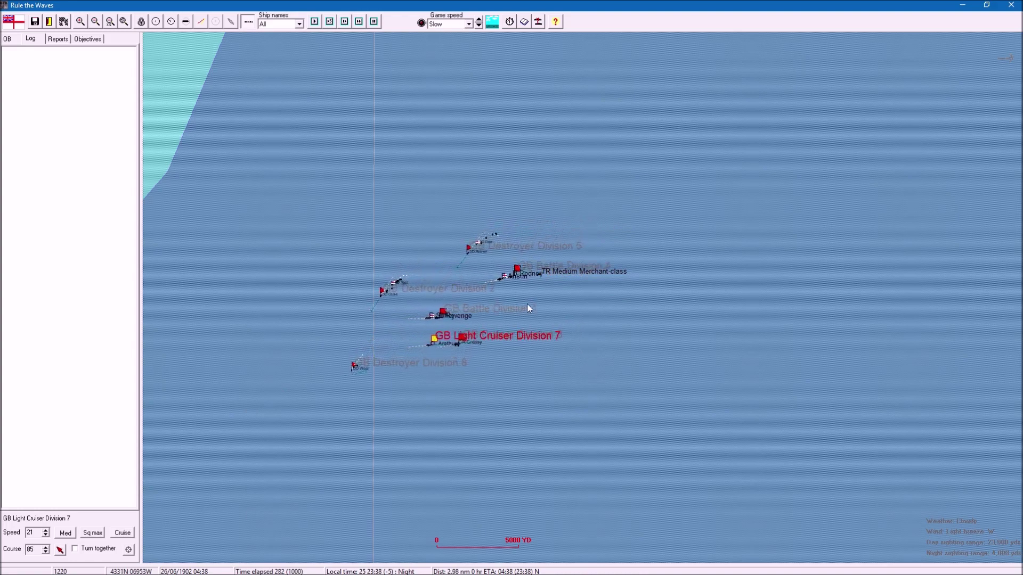
{"action": "scroll", "coordinate": [560, 297], "scroll_direction": "up", "scroll_amount": 1}
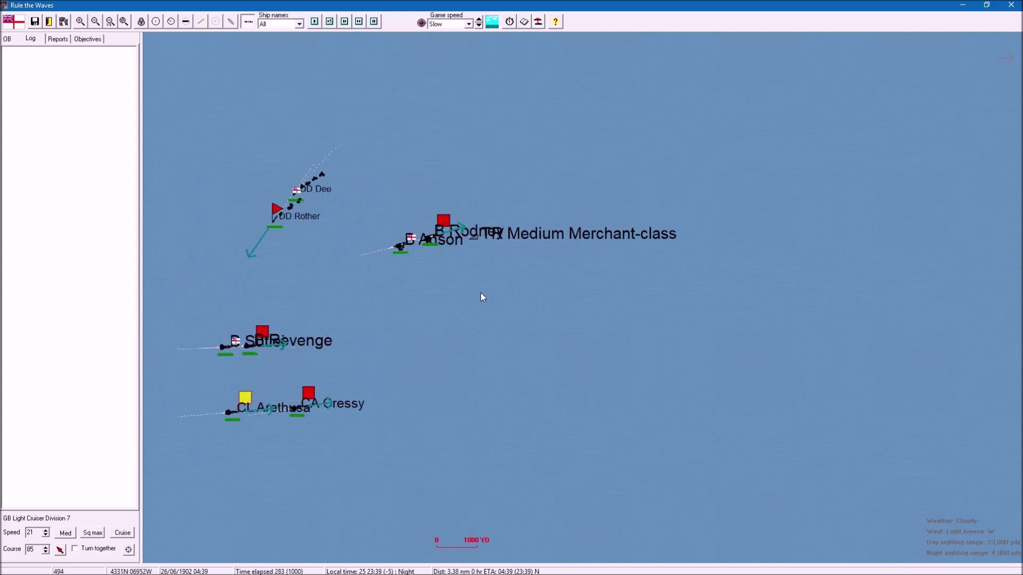
{"action": "scroll", "coordinate": [479, 293], "scroll_direction": "up", "scroll_amount": 1}
{"action": "scroll", "coordinate": [414, 206], "scroll_direction": "down", "scroll_amount": 1}
{"action": "scroll", "coordinate": [420, 226], "scroll_direction": "down", "scroll_amount": 1}
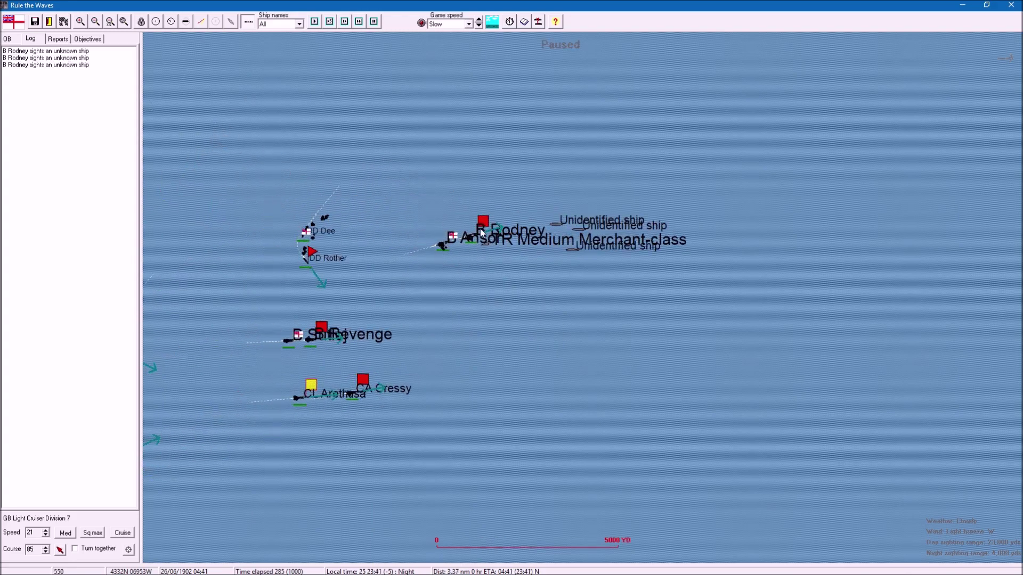
{"action": "scroll", "coordinate": [544, 242], "scroll_direction": "down", "scroll_amount": 1}
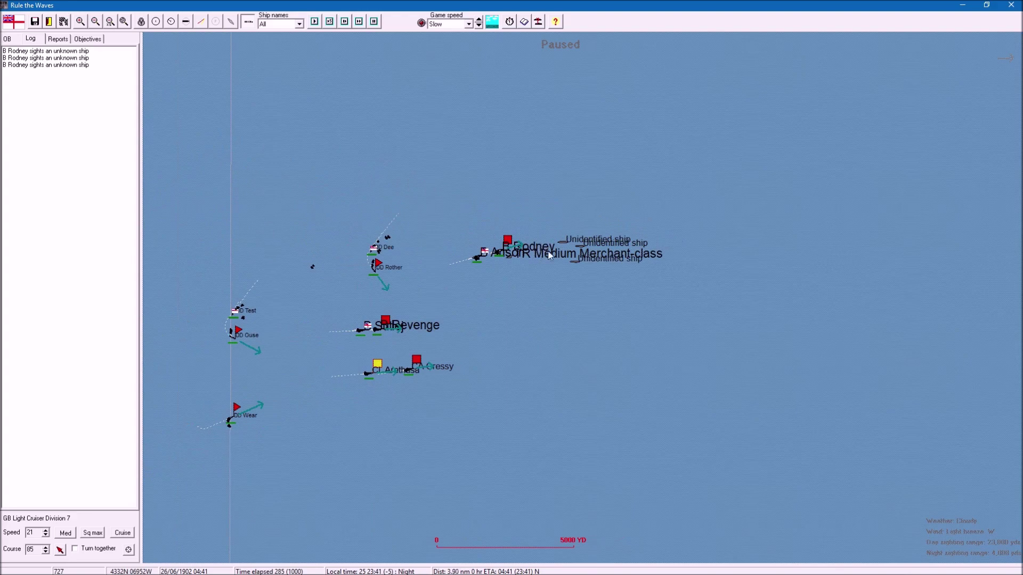
Step: Raise Battle Division 1 to max speed 17 and Cruiser Division 3 to 22
{"action": "left_click", "coordinate": [418, 363]}
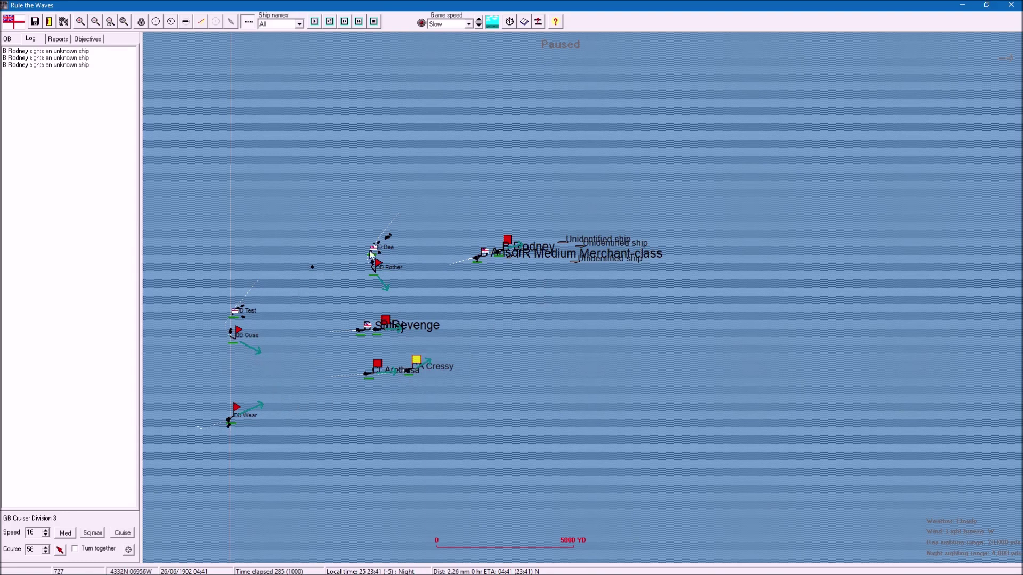
{"action": "left_click", "coordinate": [386, 323]}
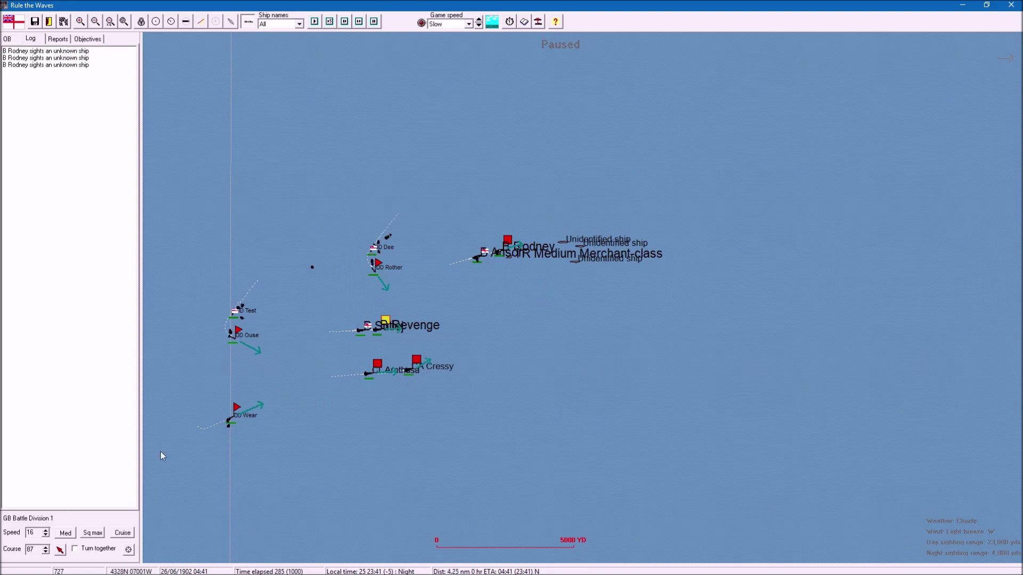
{"action": "left_click", "coordinate": [93, 533]}
{"action": "left_click", "coordinate": [418, 361]}
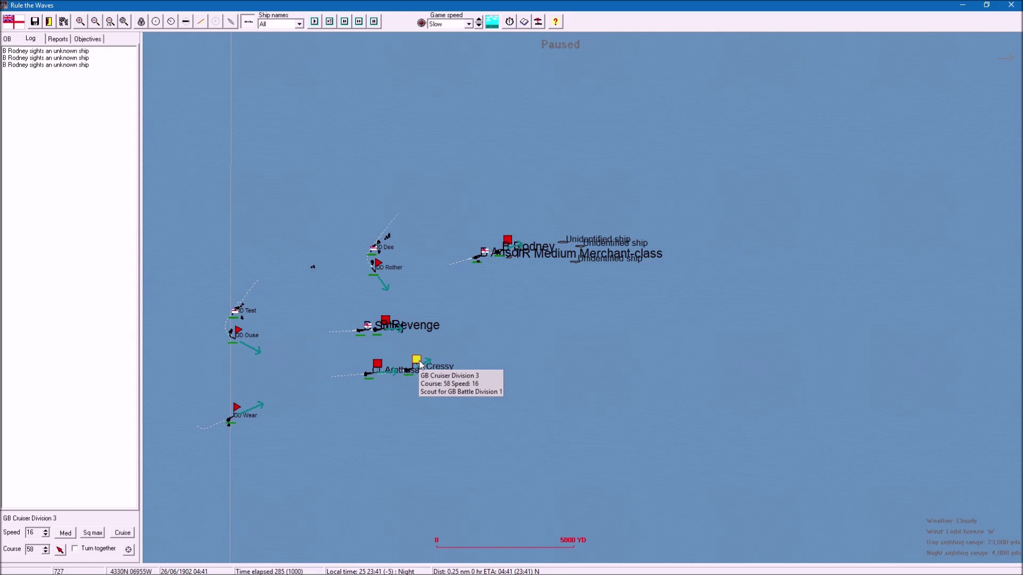
{"action": "left_click", "coordinate": [94, 532]}
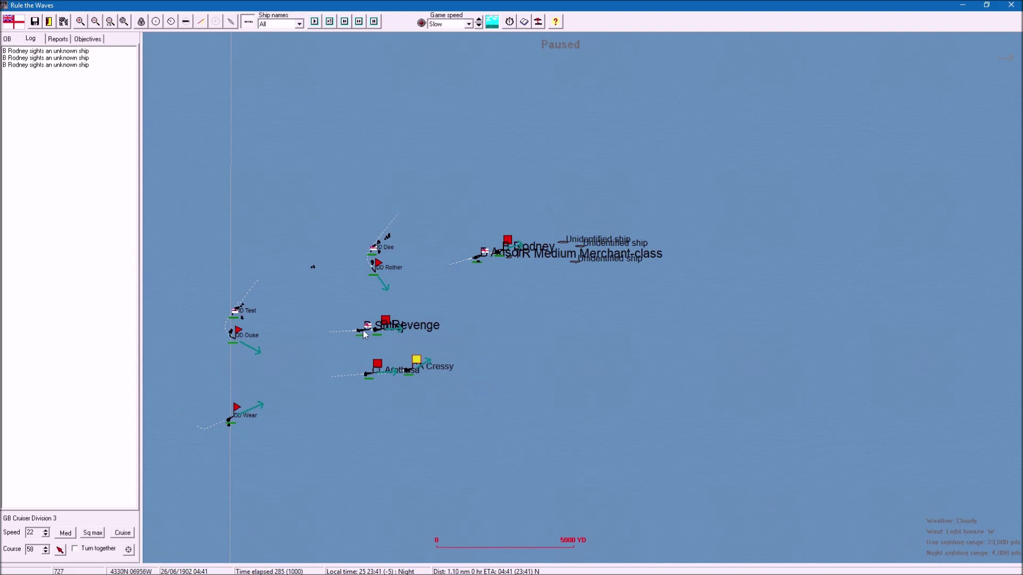
{"action": "left_click", "coordinate": [386, 321]}
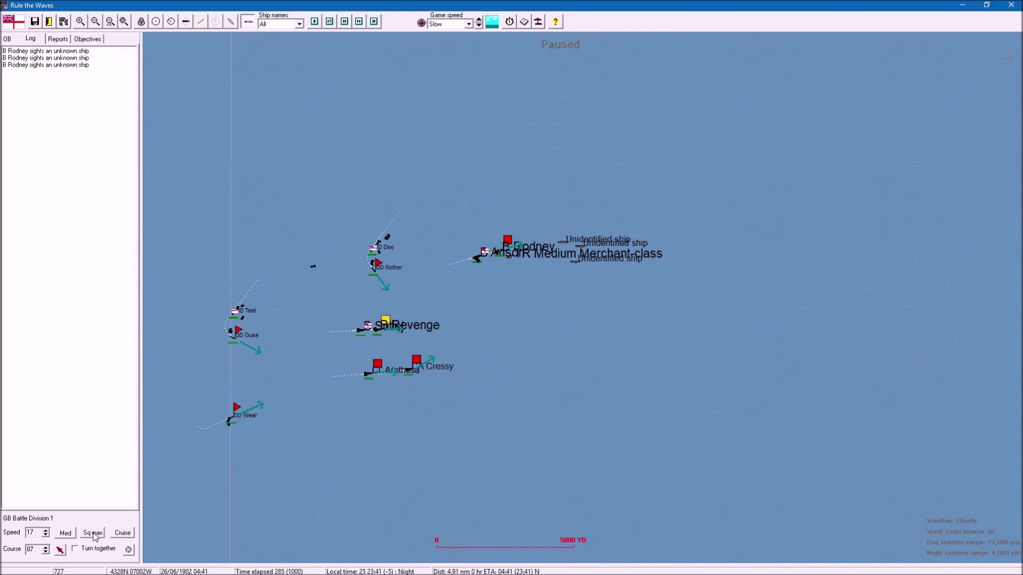
{"action": "scroll", "coordinate": [370, 335], "scroll_direction": "up", "scroll_amount": 3}
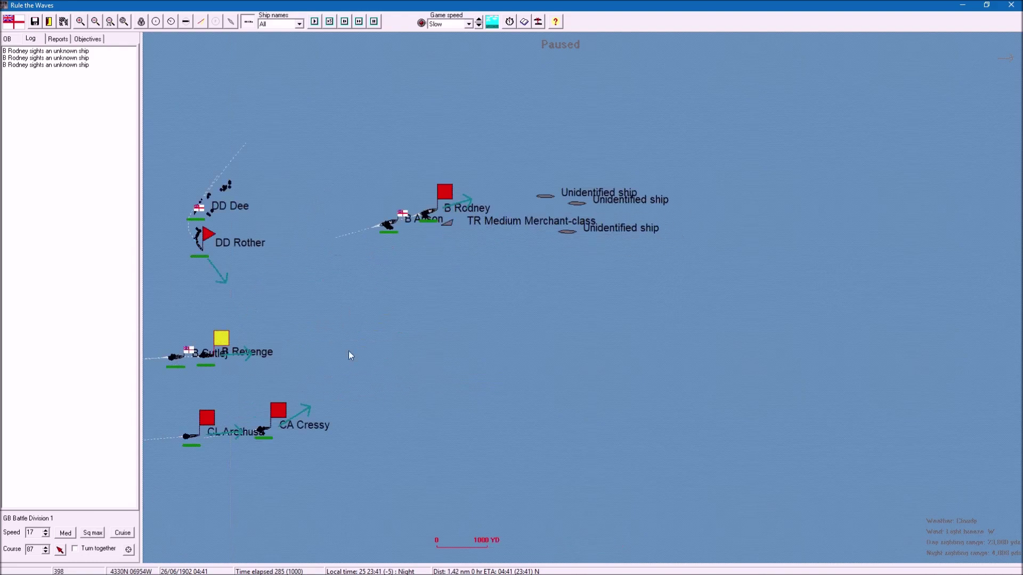
{"action": "scroll", "coordinate": [270, 388], "scroll_direction": "down", "scroll_amount": 2}
{"action": "scroll", "coordinate": [403, 325], "scroll_direction": "up", "scroll_amount": 2}
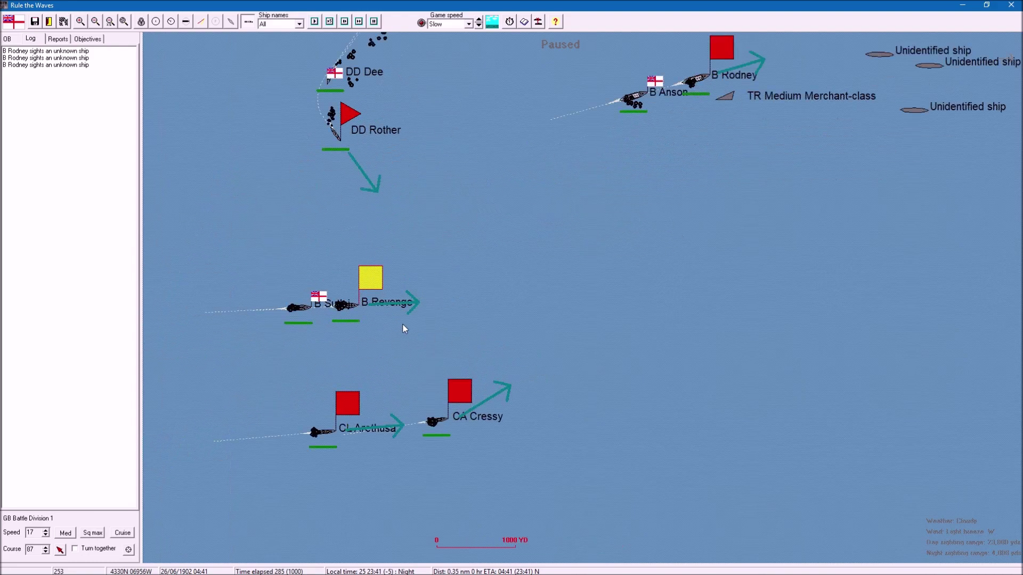
{"action": "scroll", "coordinate": [403, 325], "scroll_direction": "up", "scroll_amount": 2}
{"action": "left_click_drag", "start_coordinate": [400, 325], "coordinate": [534, 385]}
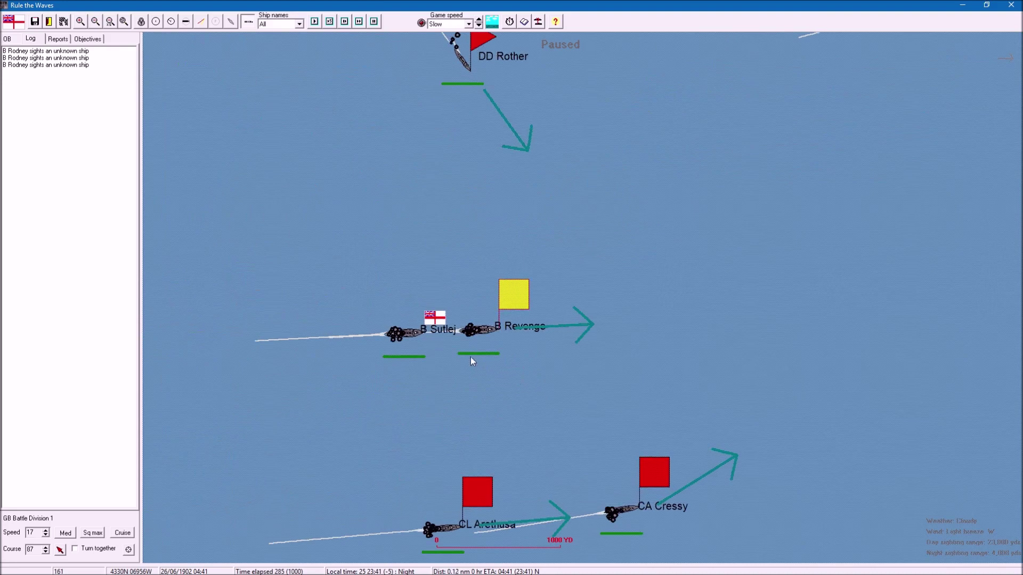
{"action": "double_click", "coordinate": [480, 331]}
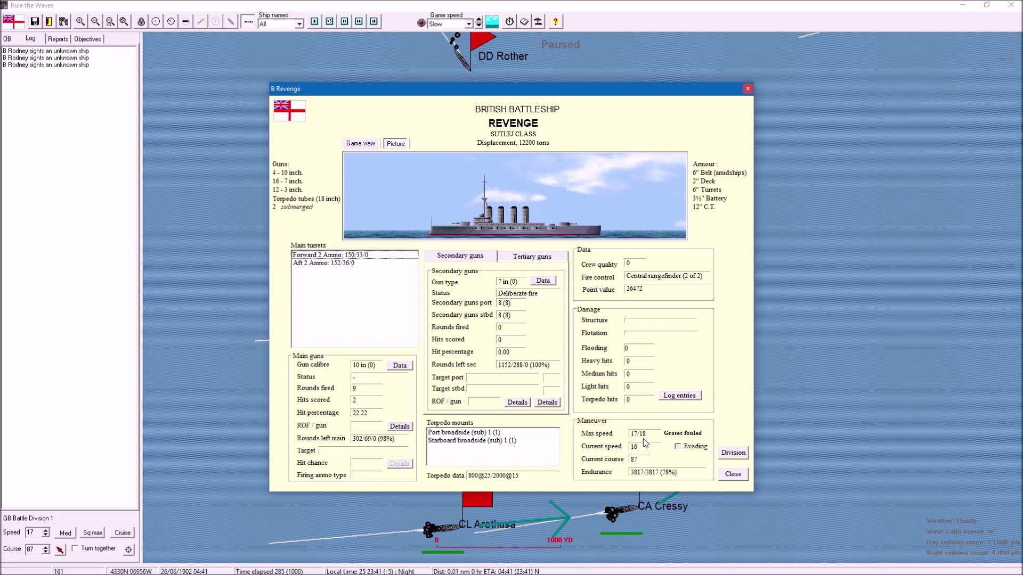
{"action": "left_click", "coordinate": [732, 473]}
{"action": "scroll", "coordinate": [534, 369], "scroll_direction": "down", "scroll_amount": 1}
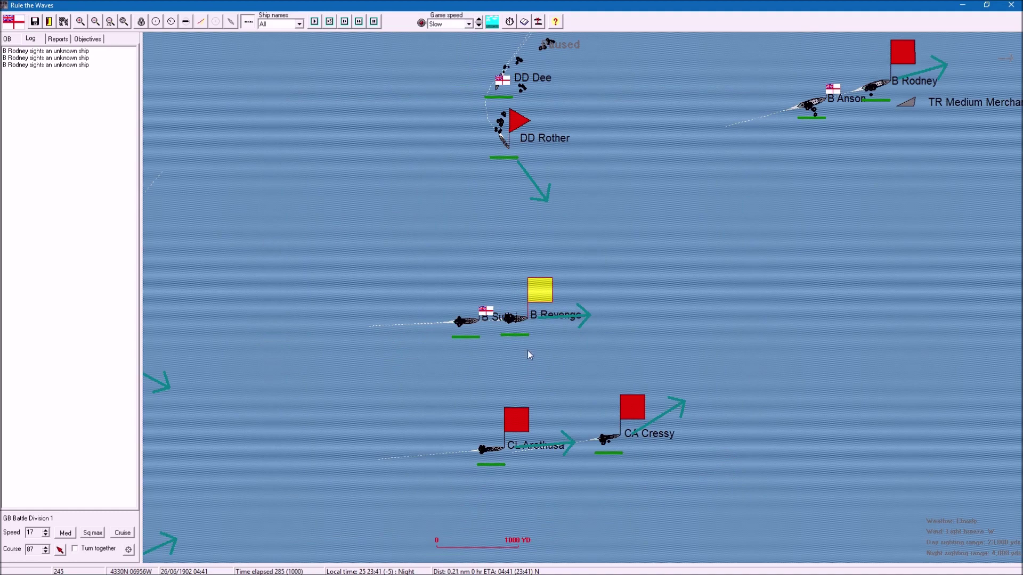
{"action": "left_click", "coordinate": [538, 295]}
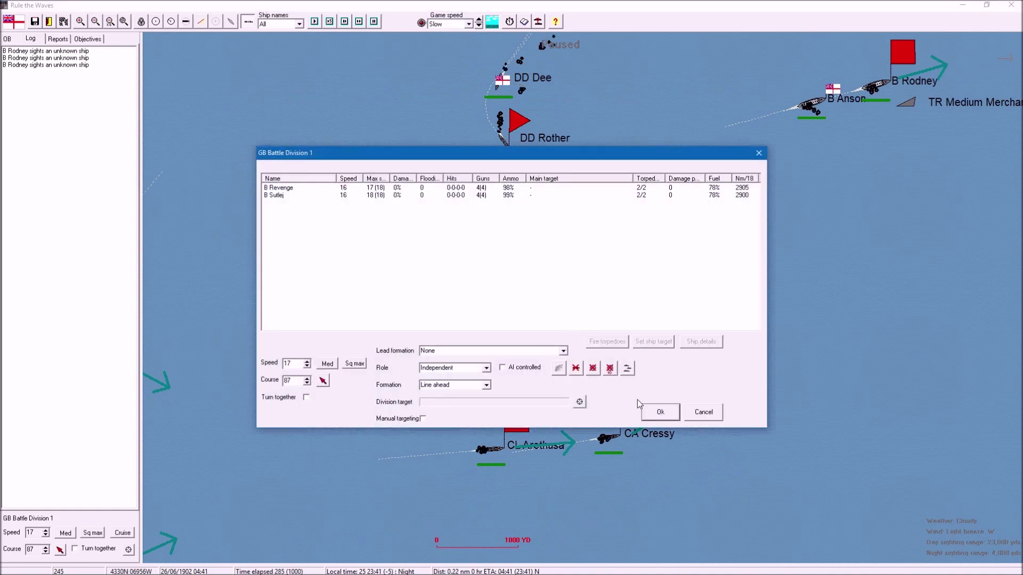
{"action": "left_click", "coordinate": [697, 413]}
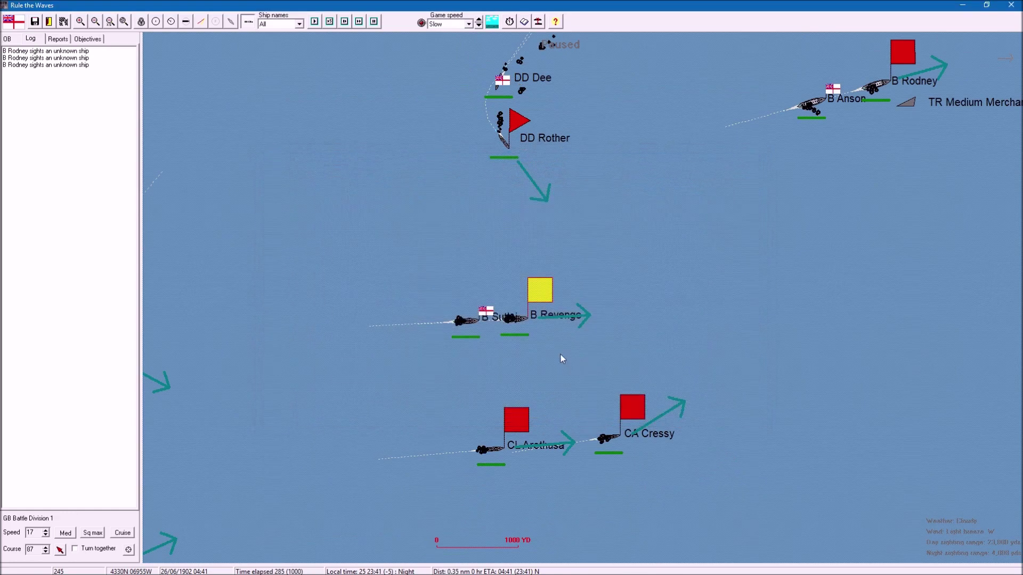
{"action": "double_click", "coordinate": [515, 320]}
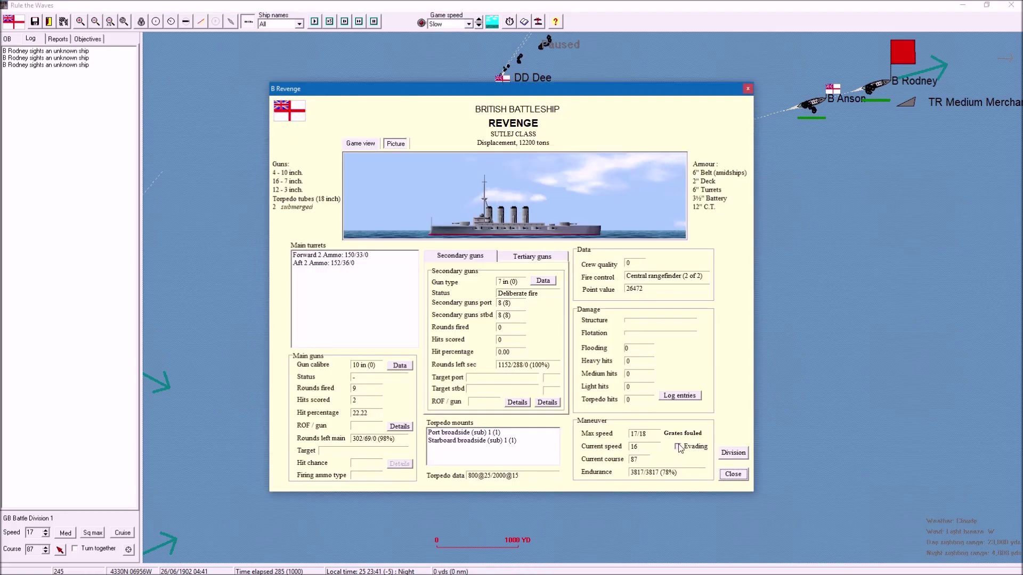
{"action": "left_click", "coordinate": [732, 474]}
{"action": "scroll", "coordinate": [584, 324], "scroll_direction": "down", "scroll_amount": 2}
{"action": "scroll", "coordinate": [607, 325], "scroll_direction": "down", "scroll_amount": 2}
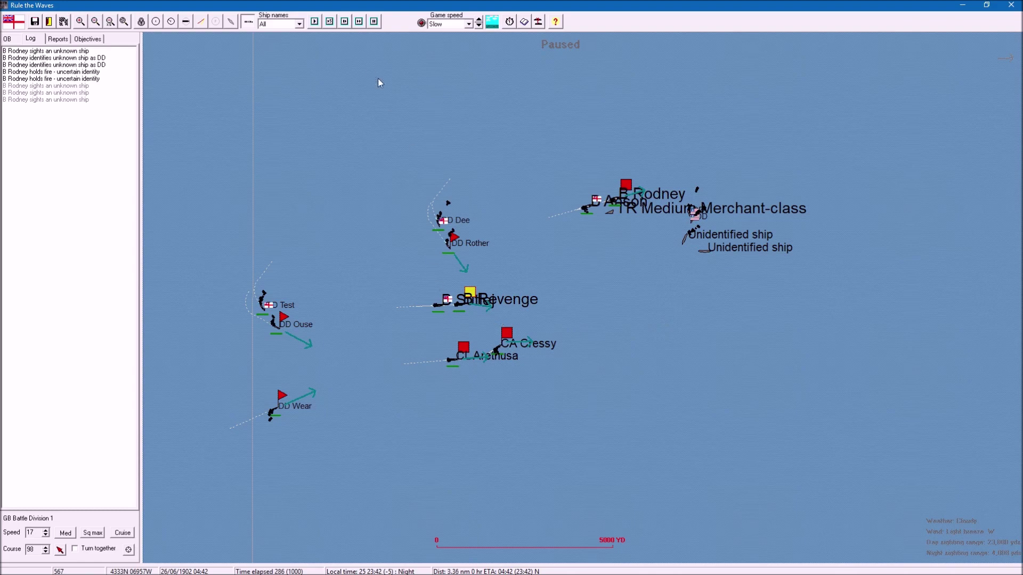
Step: Advance the night battle until Anson hits the Bainbridge-class destroyer twice
{"action": "left_click", "coordinate": [360, 21]}
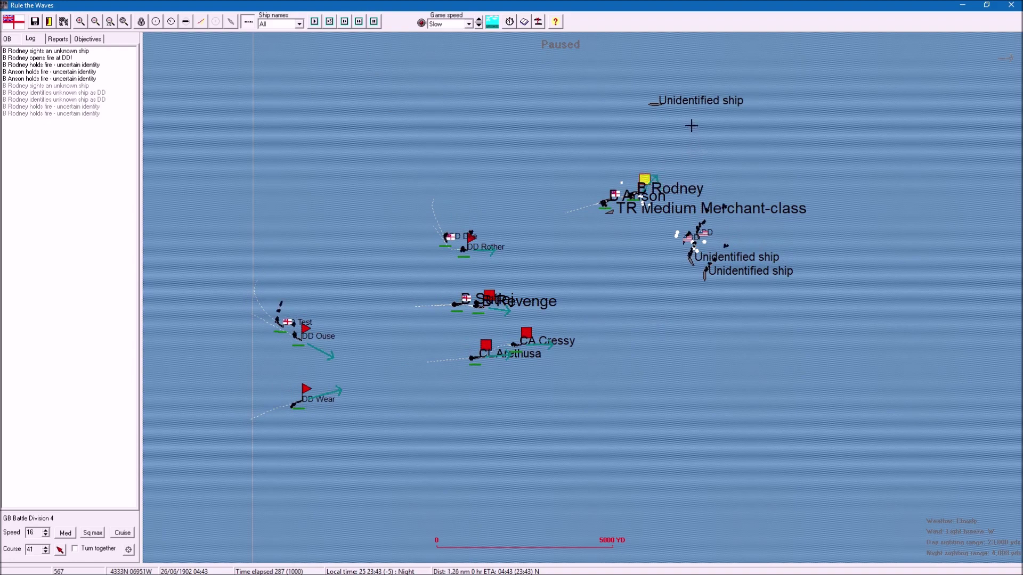
{"action": "left_click", "coordinate": [360, 21]}
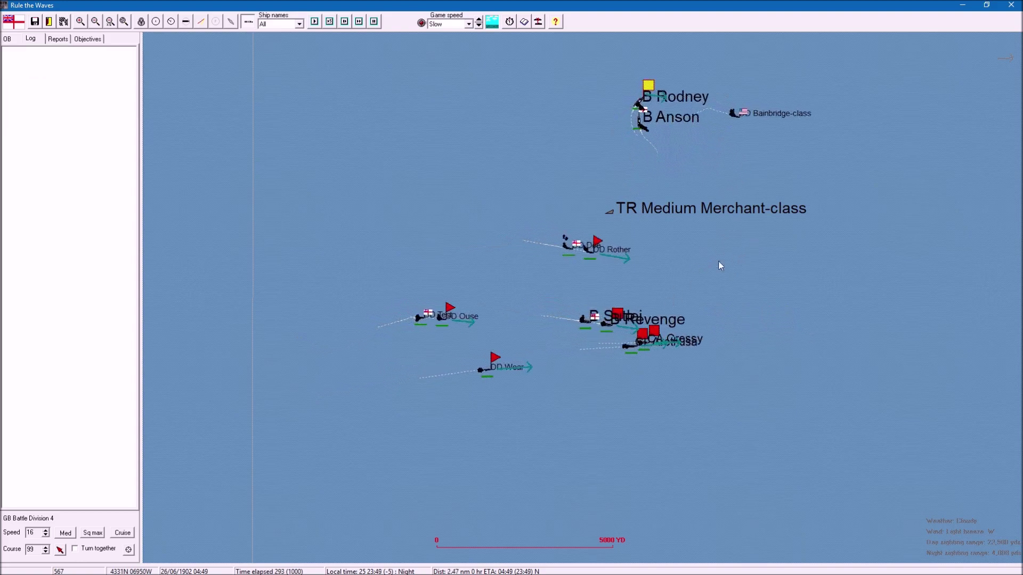
{"action": "left_click", "coordinate": [670, 332]}
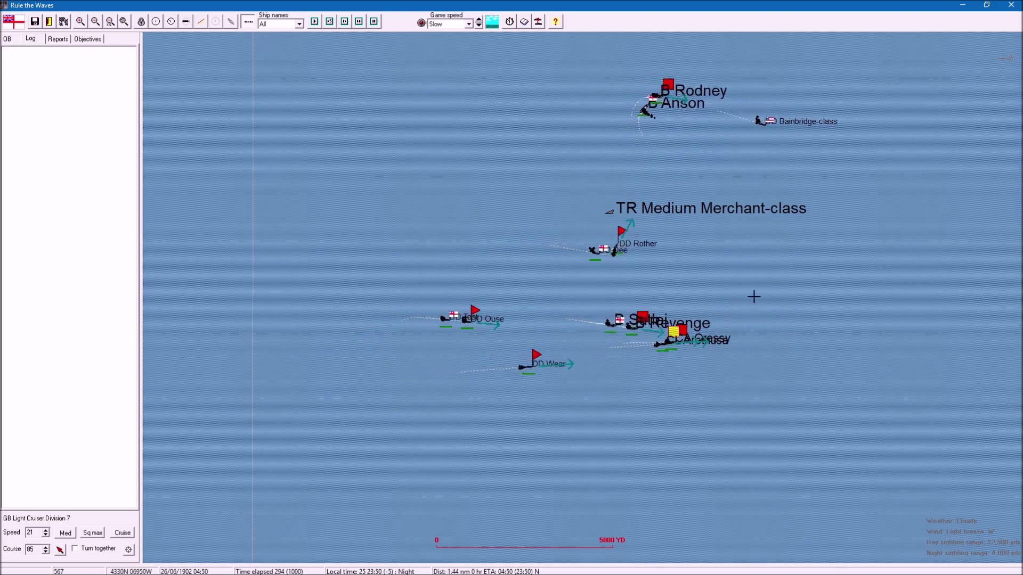
Step: Steer Cressy's Cruiser Division 3 onto course 53
{"action": "left_click", "coordinate": [689, 336]}
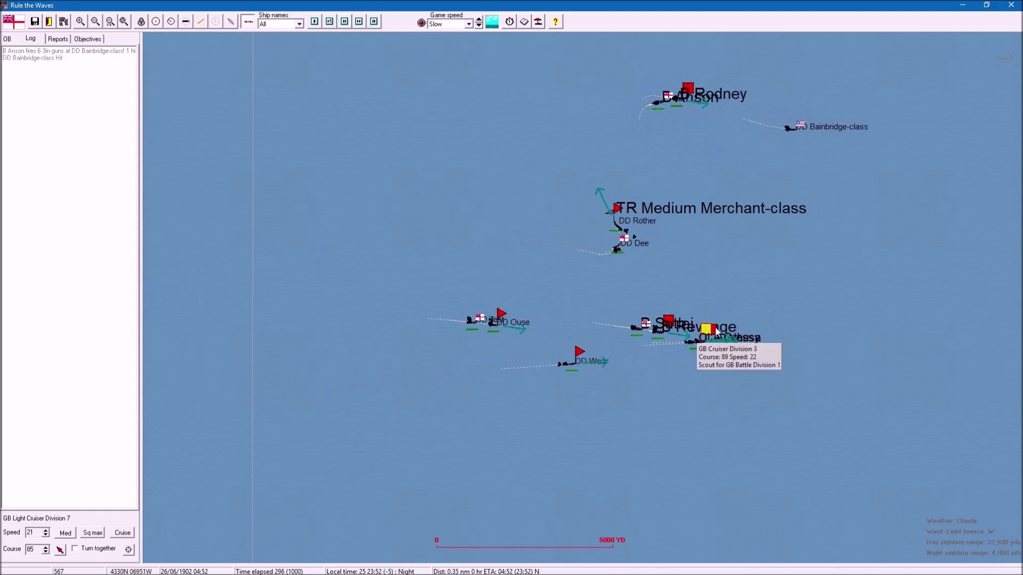
{"action": "left_click", "coordinate": [719, 346]}
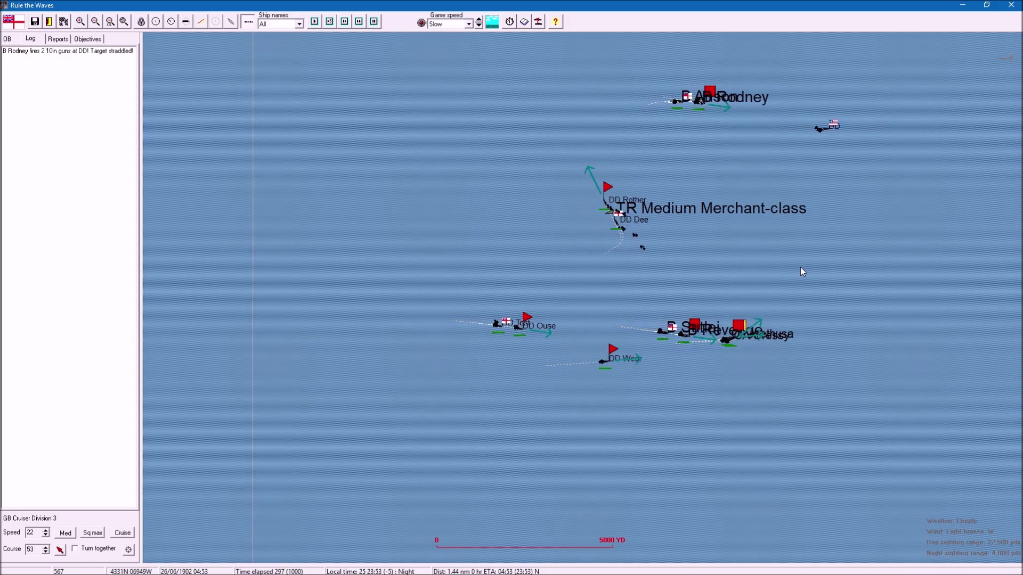
{"action": "left_click", "coordinate": [784, 310]}
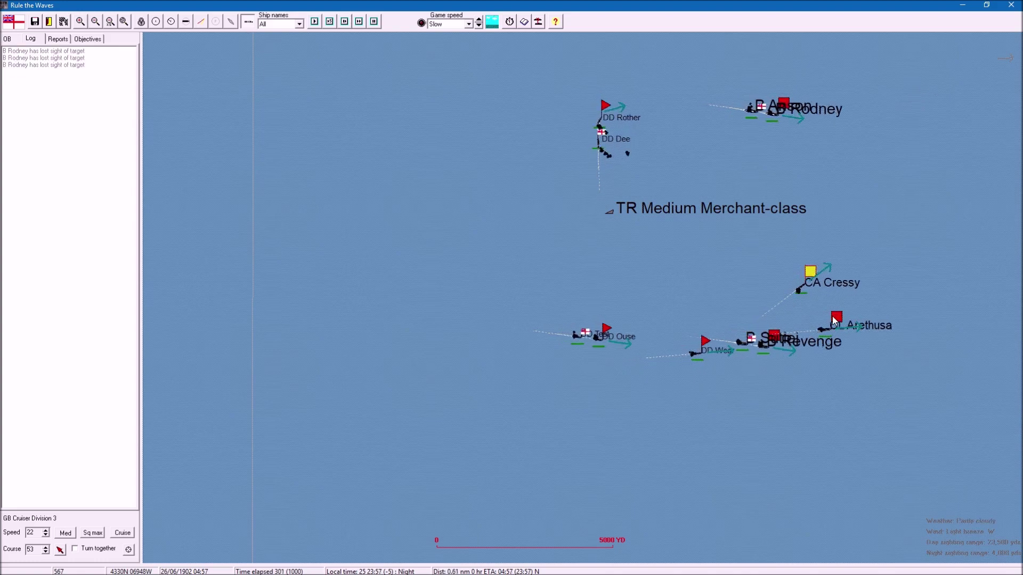
{"action": "left_click", "coordinate": [827, 320]}
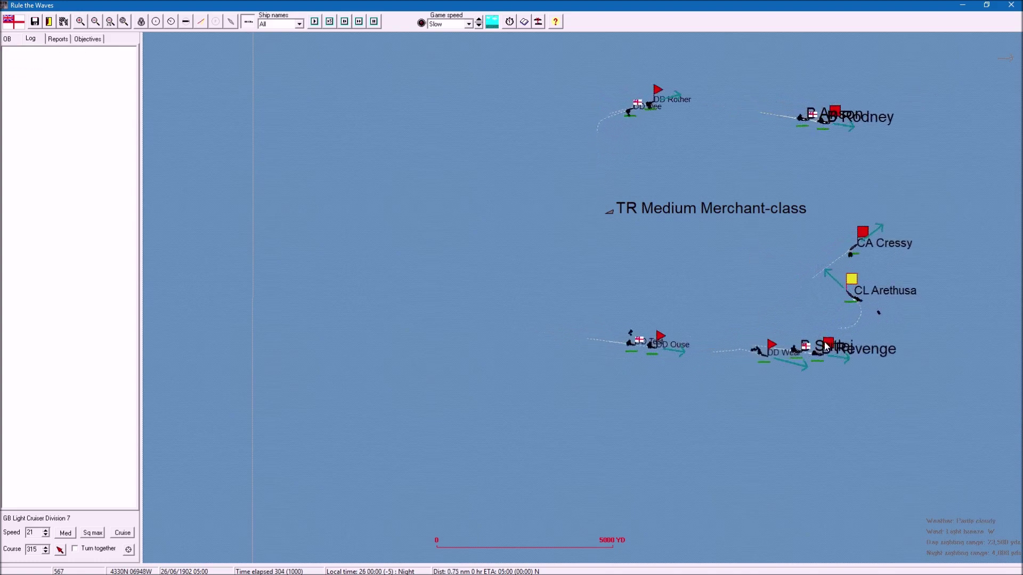
{"action": "left_click", "coordinate": [823, 345]}
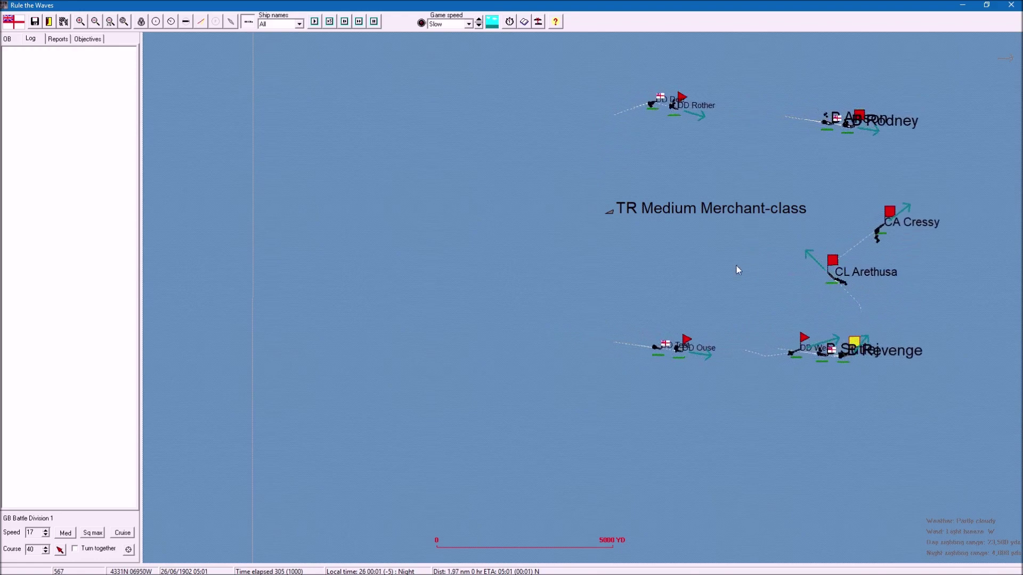
{"action": "left_click_drag", "start_coordinate": [736, 266], "coordinate": [381, 284]}
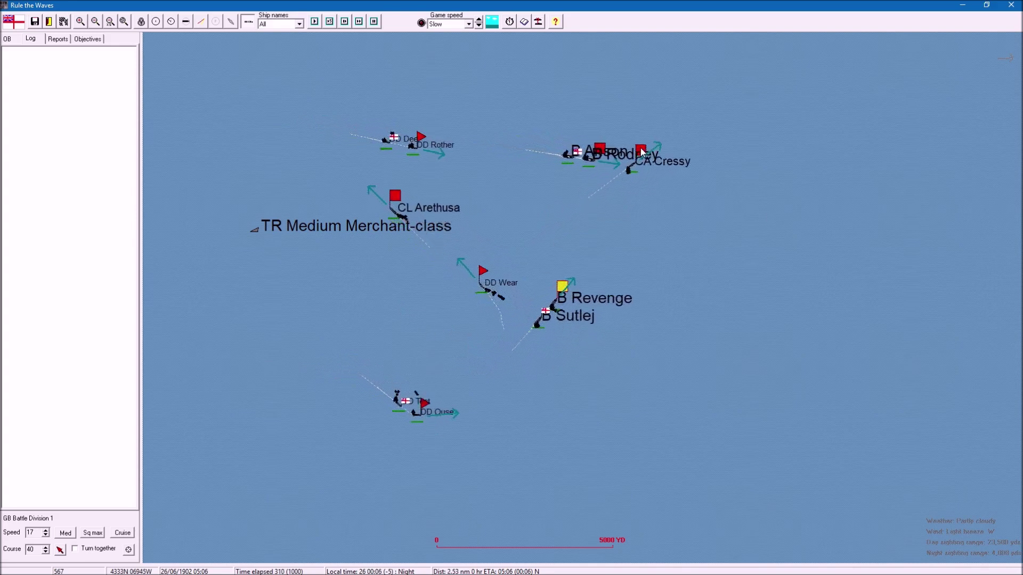
Step: Turn Cressy southeast to course 142 and Arethusa south to 184, then east-southeast
{"action": "left_click", "coordinate": [657, 140]}
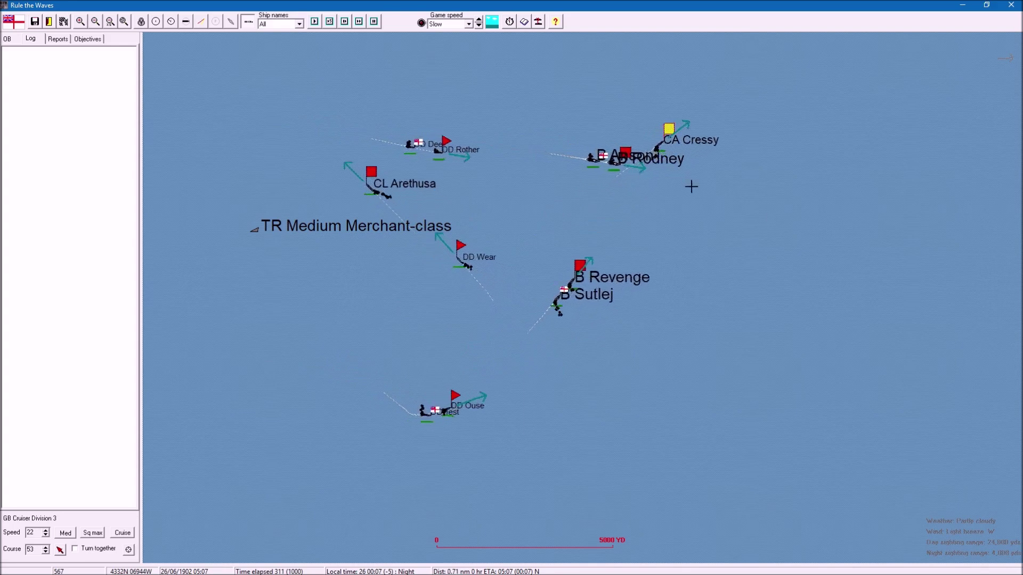
{"action": "left_click", "coordinate": [708, 203]}
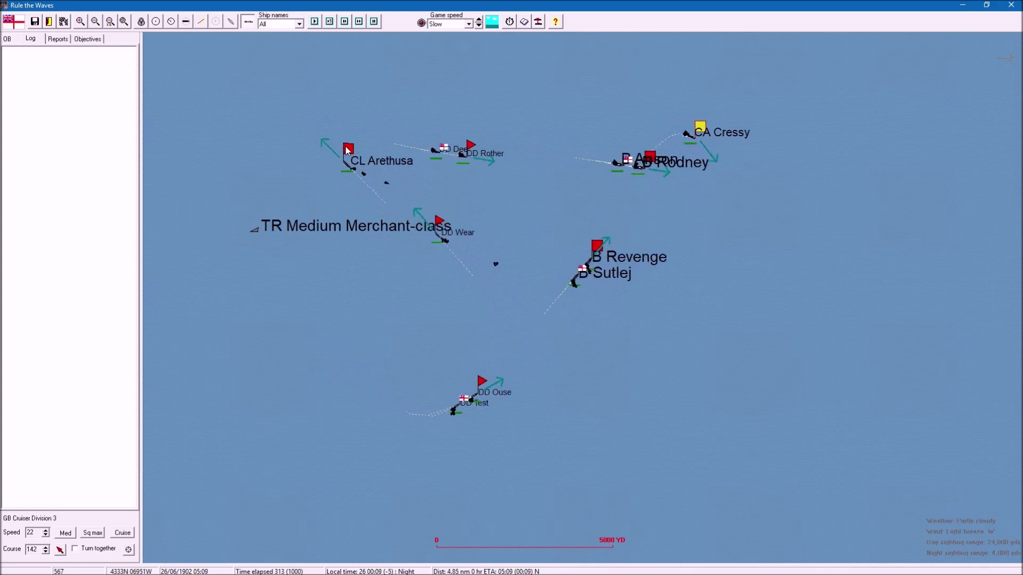
{"action": "left_click", "coordinate": [352, 156]}
{"action": "left_click", "coordinate": [323, 203]}
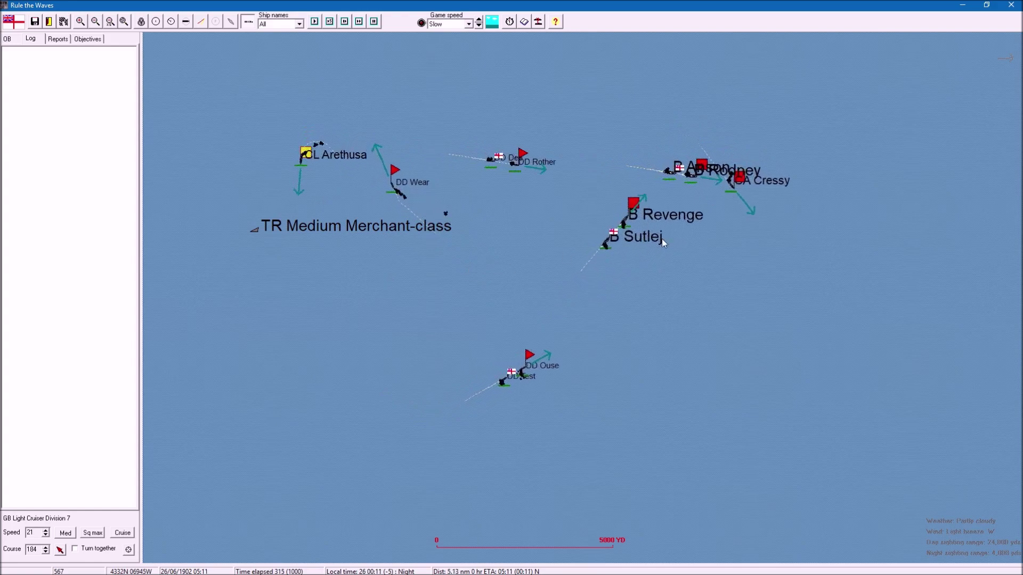
{"action": "left_click", "coordinate": [625, 213]}
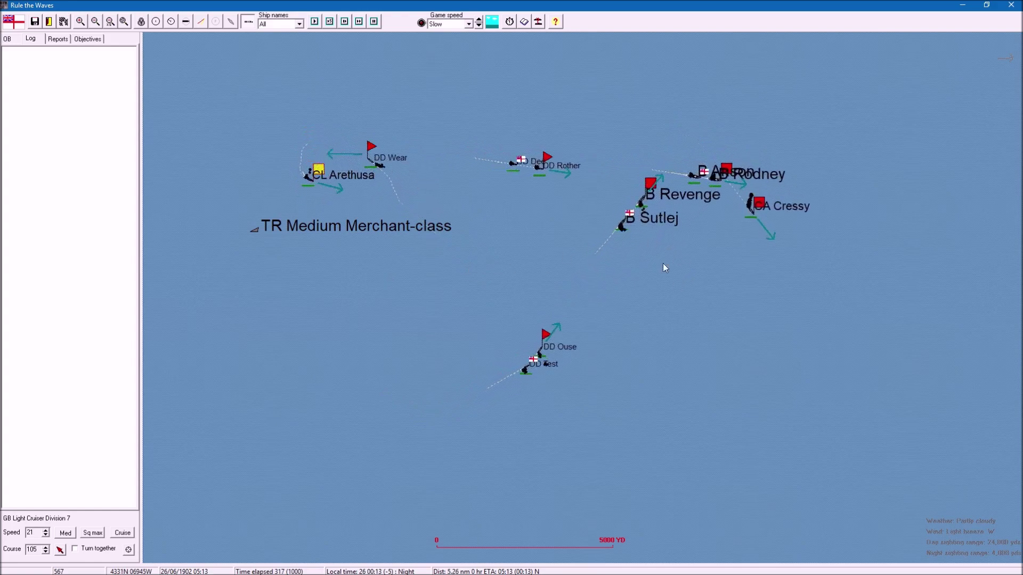
Step: Turn Battle Division 1 and Arethusa's light cruiser division south
{"action": "left_click", "coordinate": [660, 174]}
{"action": "left_click", "coordinate": [663, 237]}
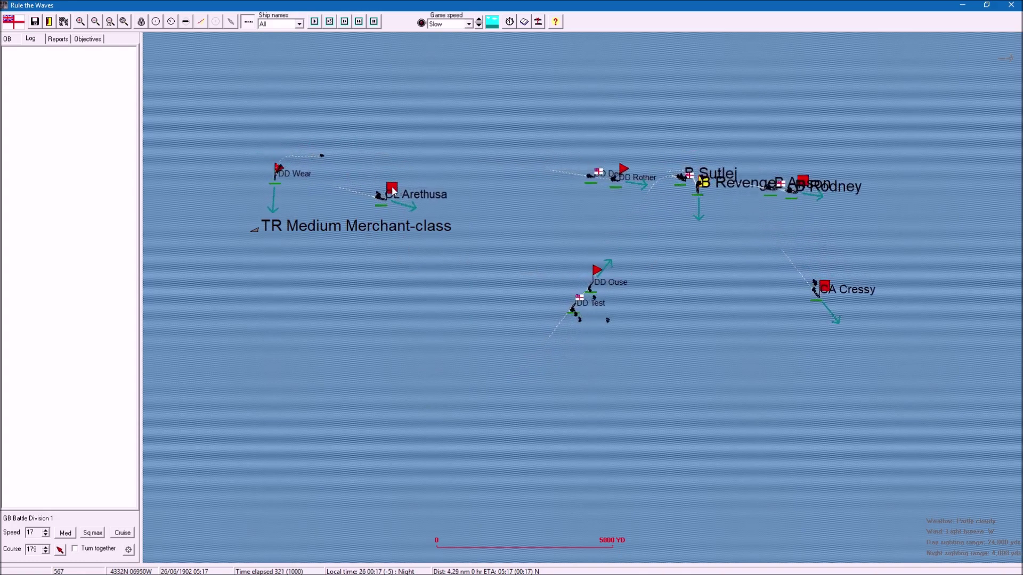
{"action": "left_click", "coordinate": [400, 198]}
{"action": "left_click", "coordinate": [378, 366]}
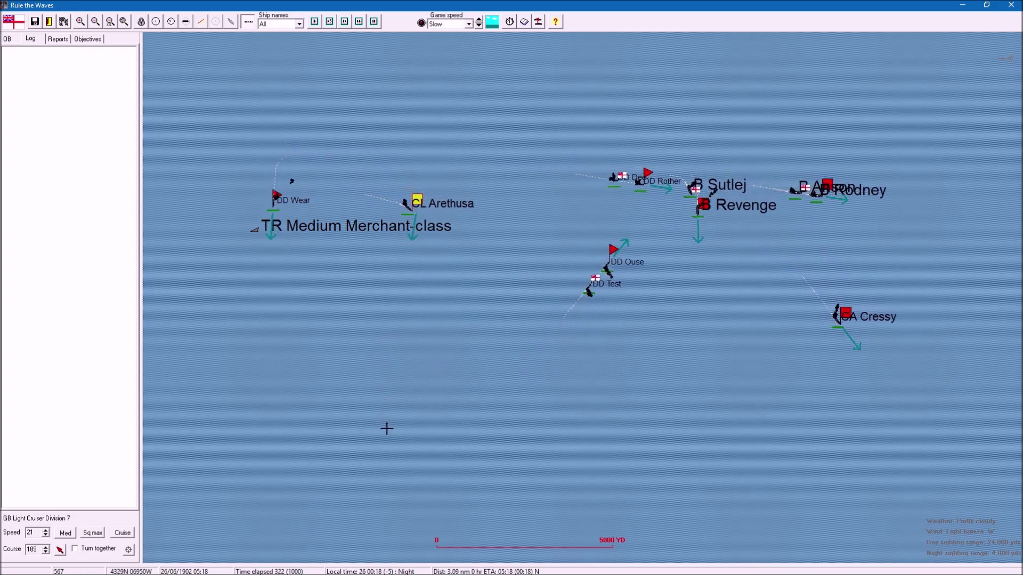
Step: Turn Cressy west-southwest to 250 and Battle Division 4 southwest to 220
{"action": "left_click", "coordinate": [864, 331]}
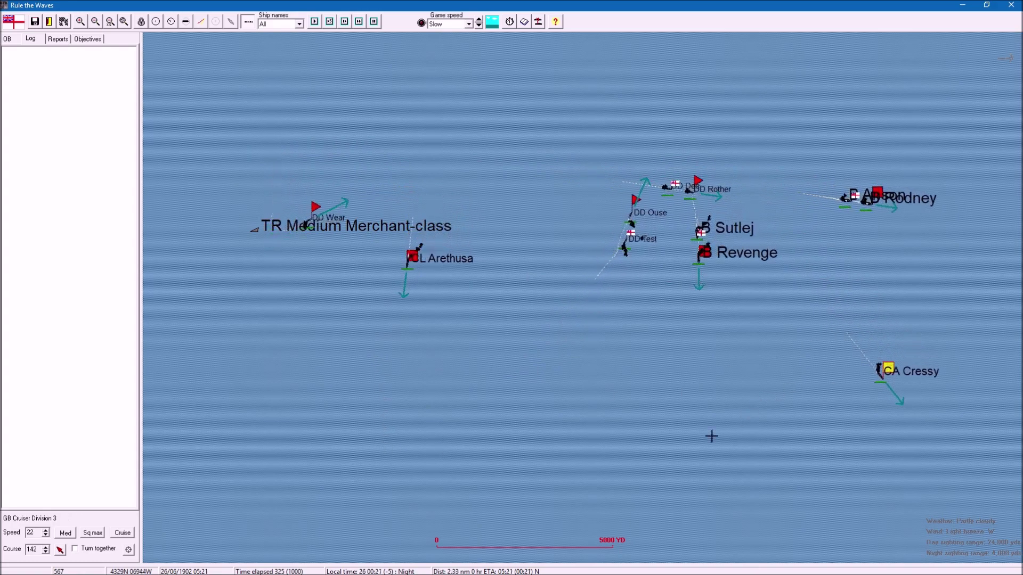
{"action": "left_click", "coordinate": [663, 451]}
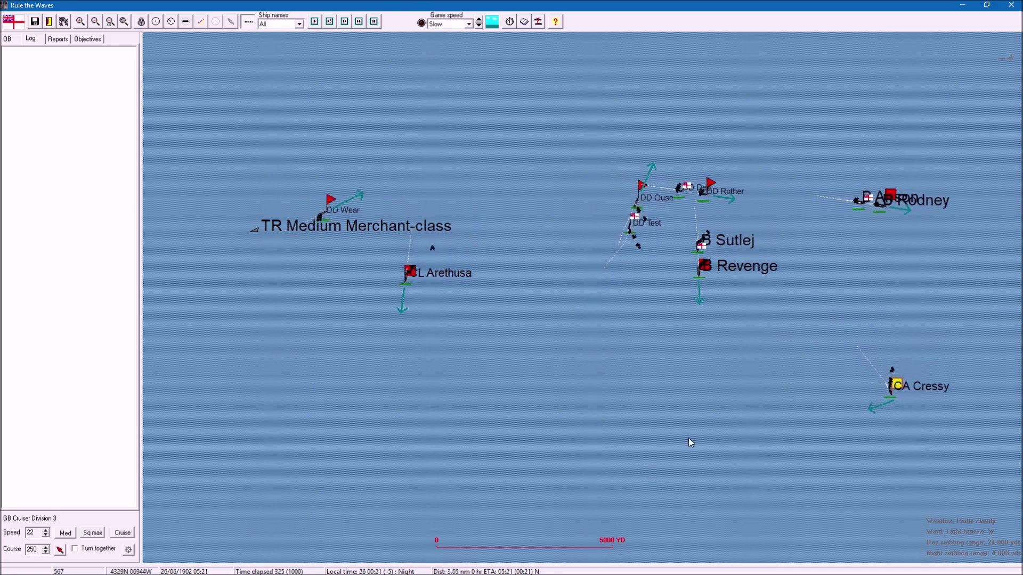
{"action": "left_click", "coordinate": [895, 197]}
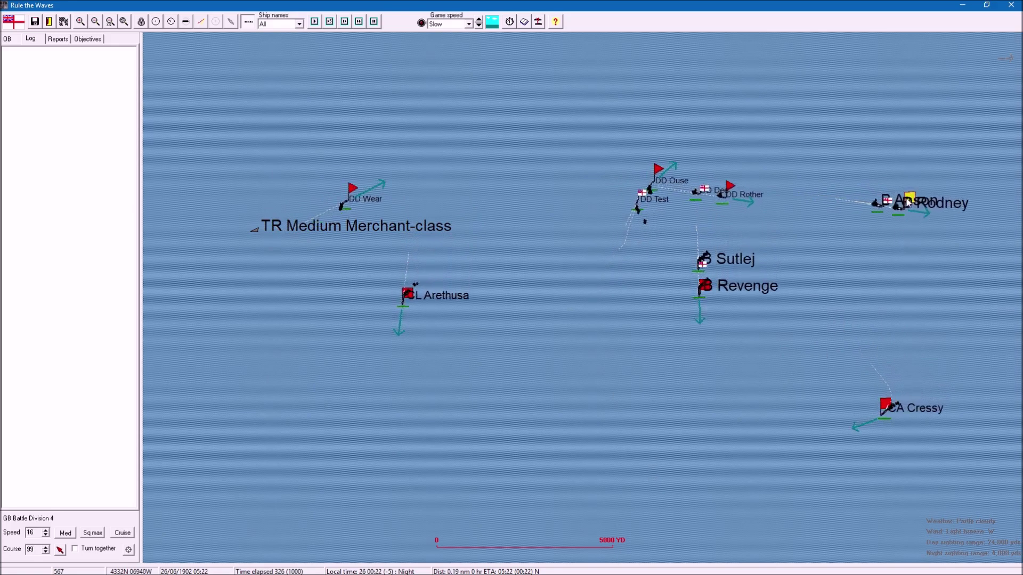
{"action": "left_click", "coordinate": [789, 352]}
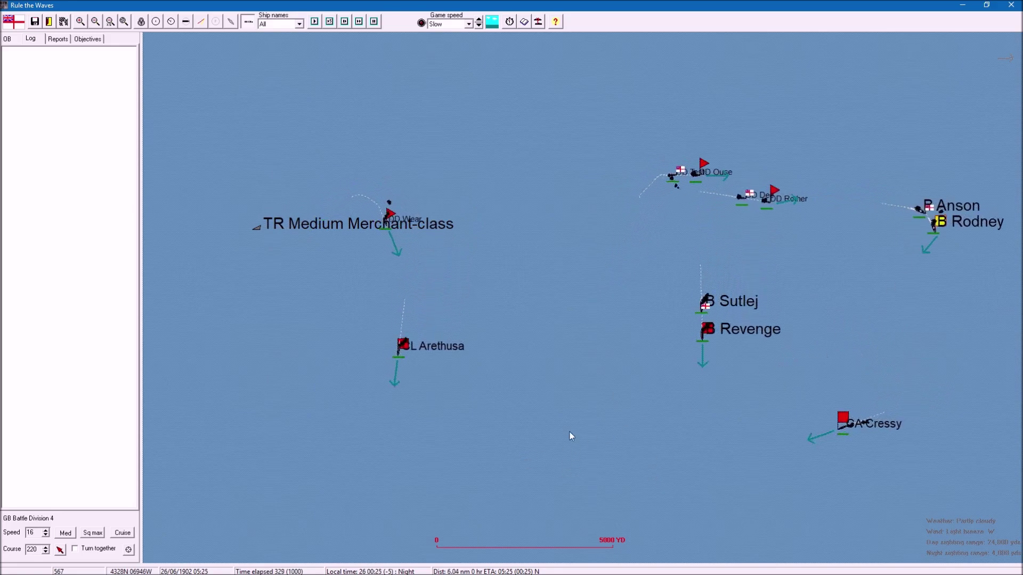
{"action": "left_click_drag", "start_coordinate": [559, 473], "coordinate": [627, 392]}
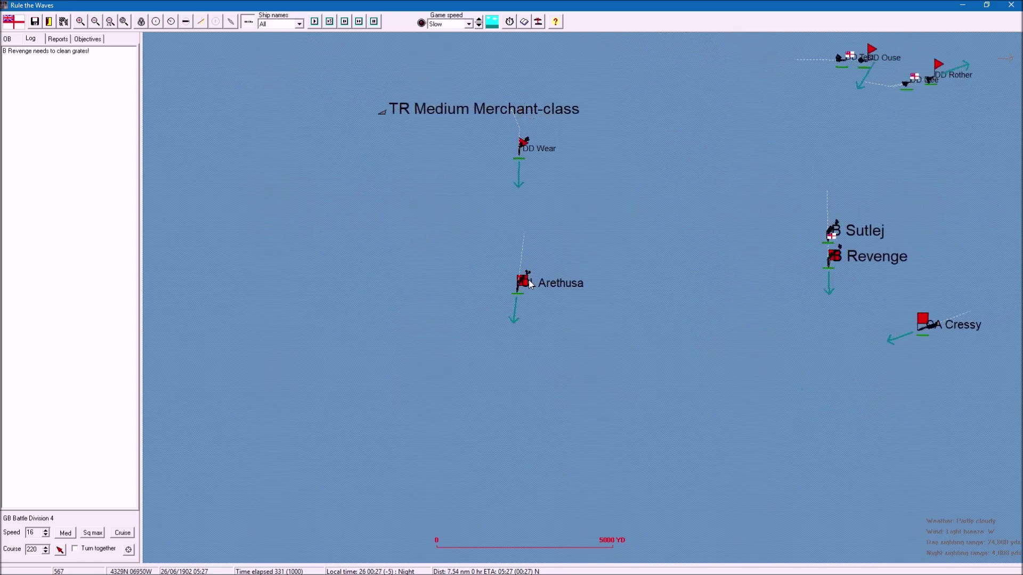
{"action": "left_click", "coordinate": [521, 302]}
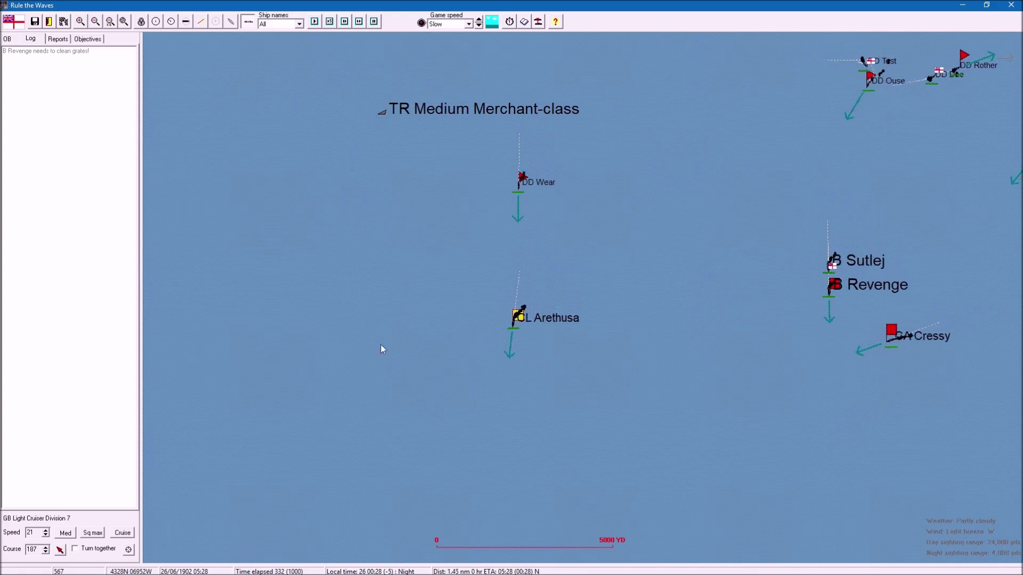
{"action": "left_click_drag", "start_coordinate": [653, 411], "coordinate": [375, 448]}
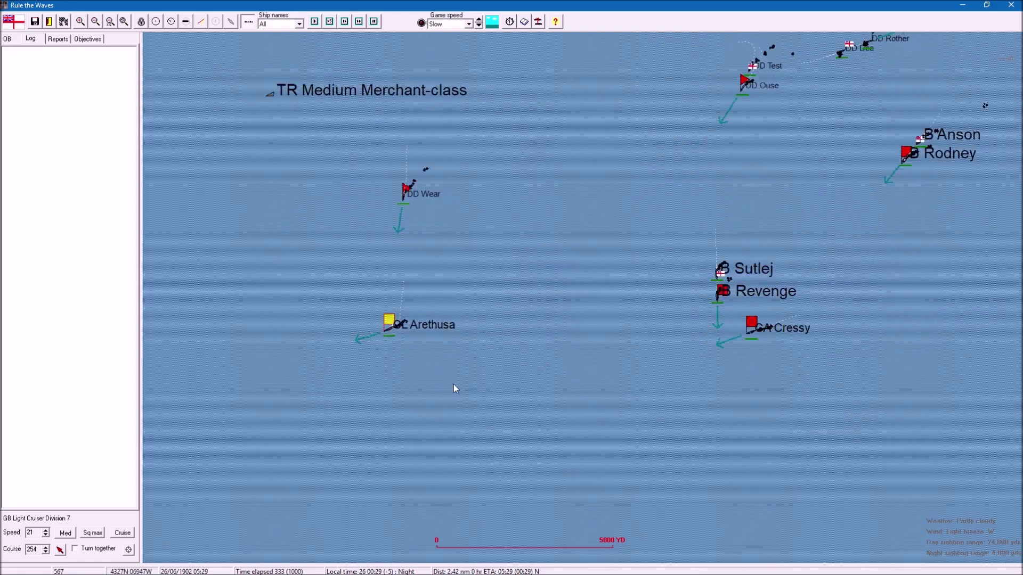
{"action": "scroll", "coordinate": [631, 315], "scroll_direction": "down", "scroll_amount": 2}
{"action": "scroll", "coordinate": [539, 360], "scroll_direction": "down", "scroll_amount": 3}
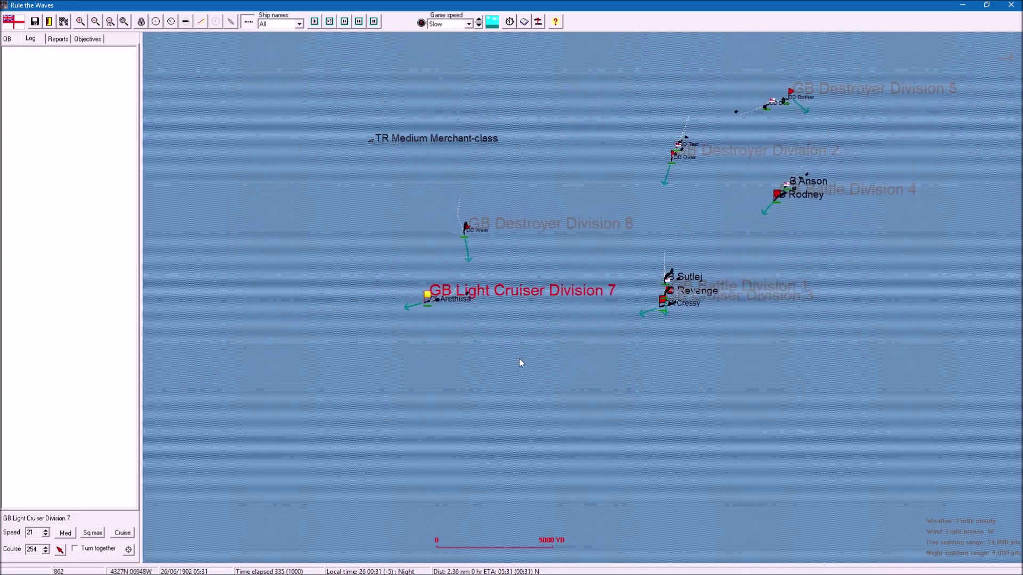
Step: Turn Cruiser Division 3 north, Light Cruiser Division 7 to 359, Battle Division 1 to 274
{"action": "mouse_move", "coordinate": [432, 370]}
{"action": "left_mouse_down"}
{"action": "mouse_move", "coordinate": [506, 349]}
{"action": "mouse_move", "coordinate": [403, 396]}
{"action": "mouse_move", "coordinate": [499, 377]}
{"action": "left_mouse_up"}
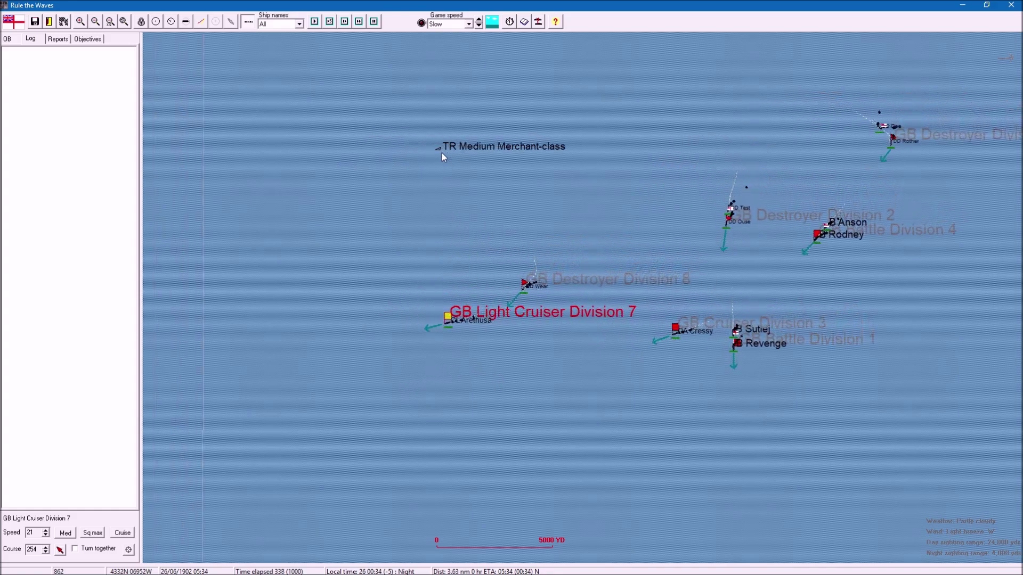
{"action": "left_click_drag", "start_coordinate": [624, 256], "coordinate": [475, 279]}
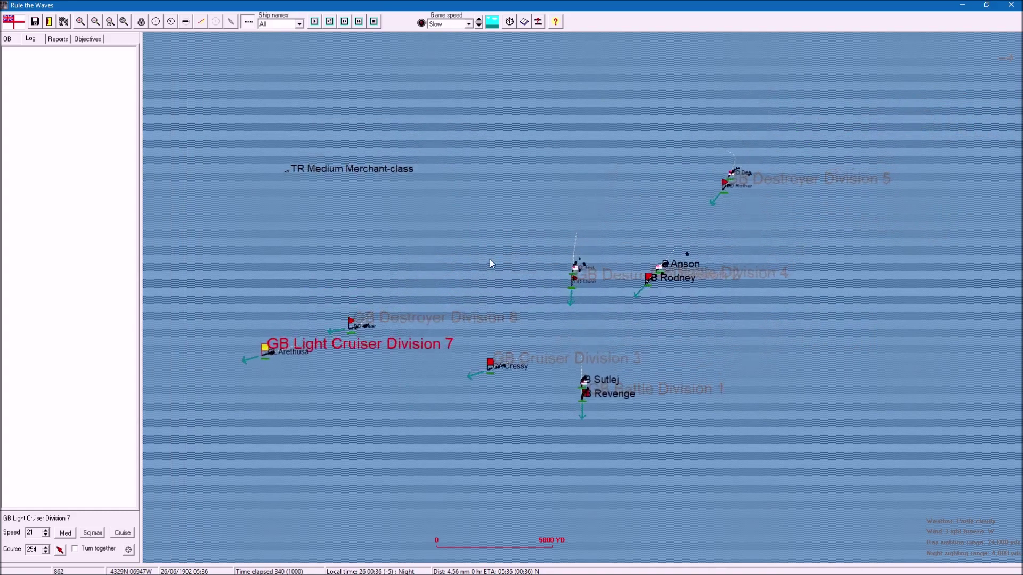
{"action": "left_click_drag", "start_coordinate": [475, 279], "coordinate": [541, 210]}
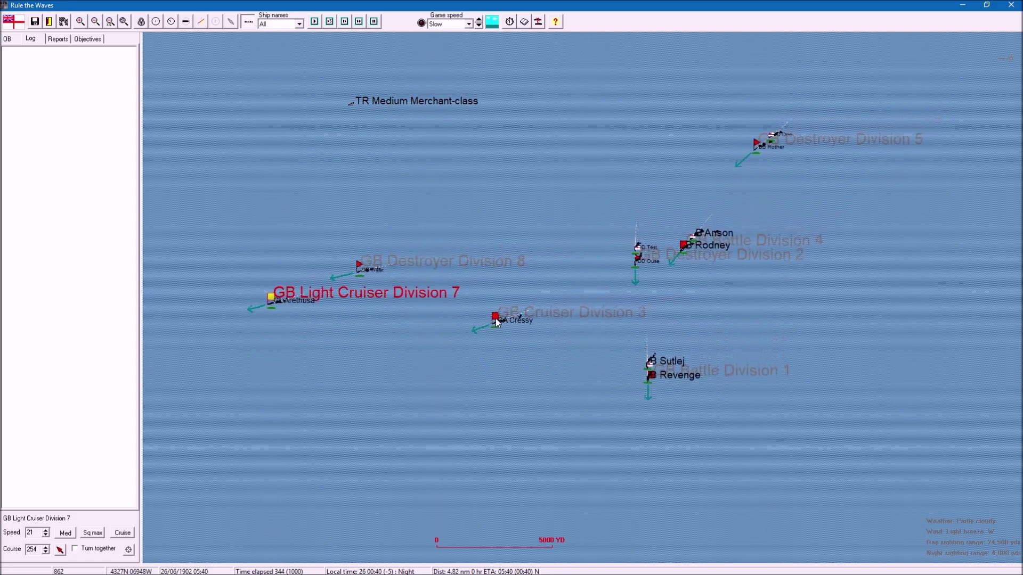
{"action": "left_click", "coordinate": [508, 315]}
{"action": "right_click", "coordinate": [511, 215]}
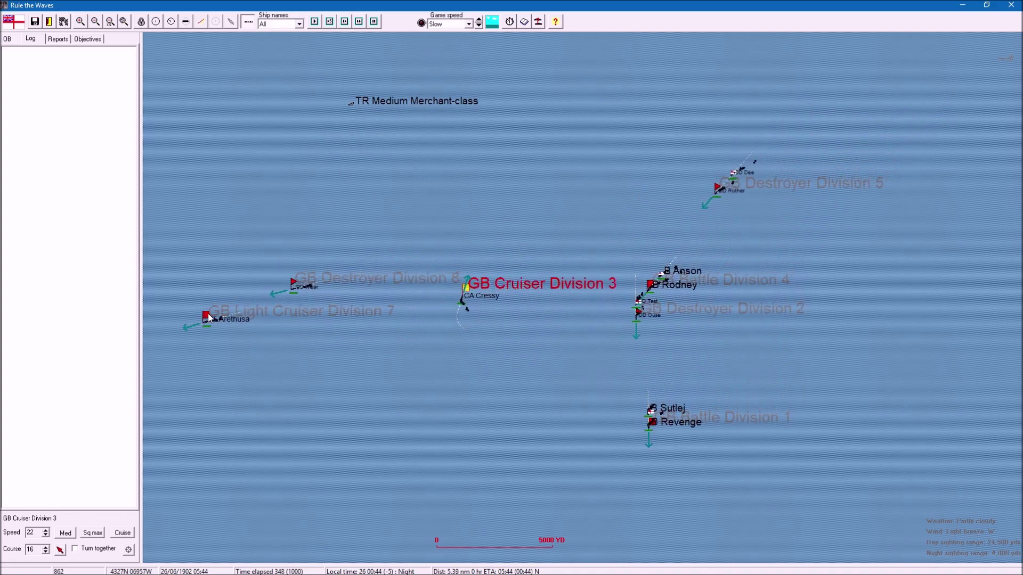
{"action": "left_click", "coordinate": [221, 314]}
{"action": "right_click", "coordinate": [189, 175]}
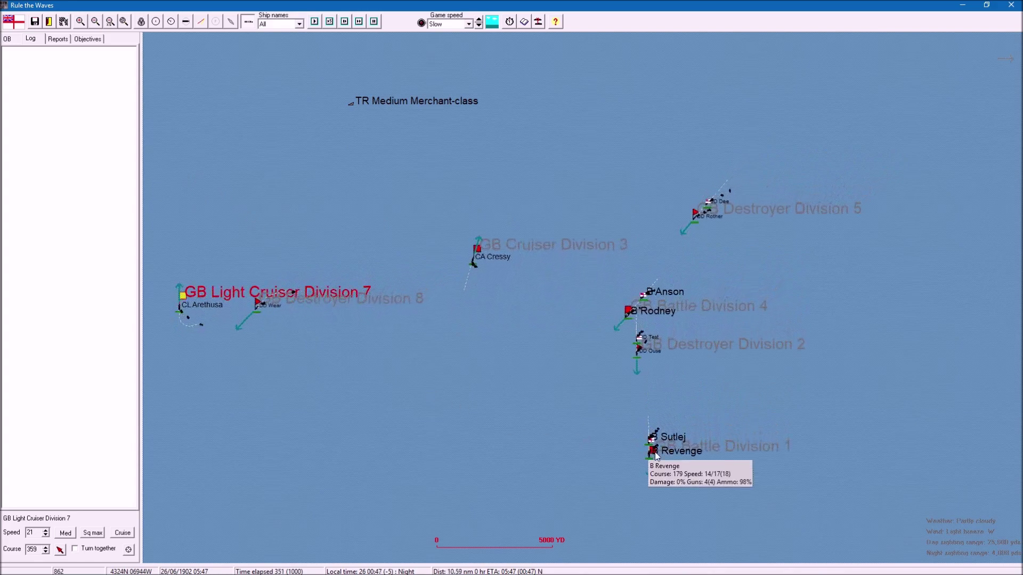
{"action": "left_click", "coordinate": [653, 445]}
{"action": "right_click", "coordinate": [344, 444]}
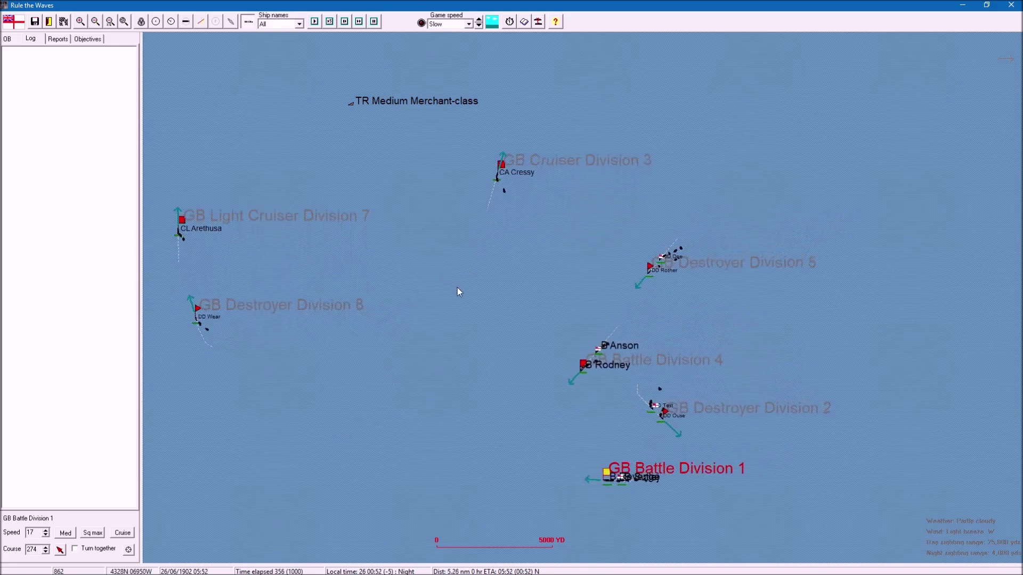
{"action": "scroll", "coordinate": [457, 287], "scroll_direction": "down", "scroll_amount": 1}
{"action": "scroll", "coordinate": [464, 298], "scroll_direction": "down", "scroll_amount": 1}
{"action": "scroll", "coordinate": [470, 312], "scroll_direction": "down", "scroll_amount": 1}
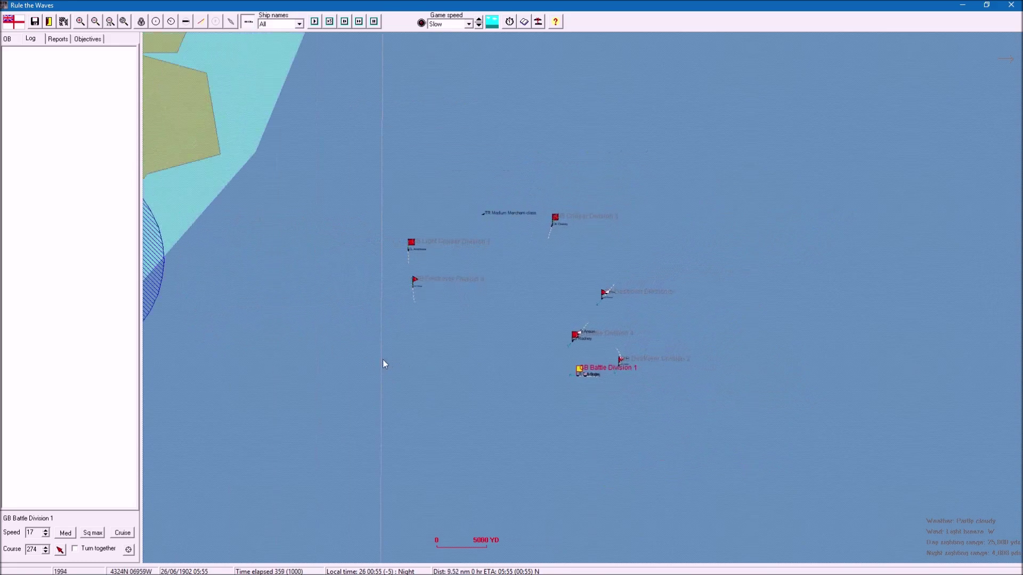
{"action": "scroll", "coordinate": [361, 368], "scroll_direction": "down", "scroll_amount": 1}
{"action": "scroll", "coordinate": [493, 305], "scroll_direction": "up", "scroll_amount": 1}
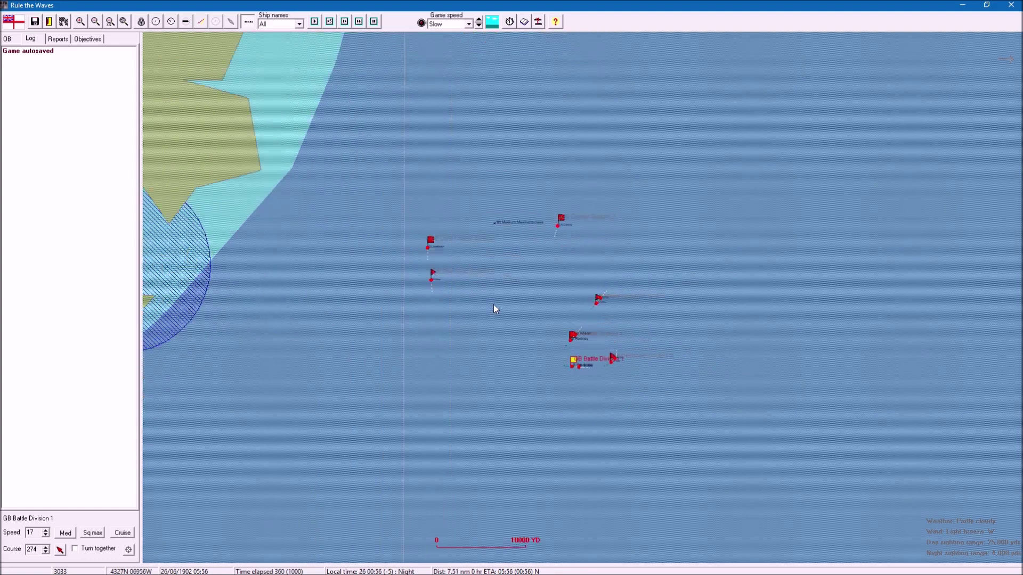
{"action": "scroll", "coordinate": [494, 303], "scroll_direction": "up", "scroll_amount": 1}
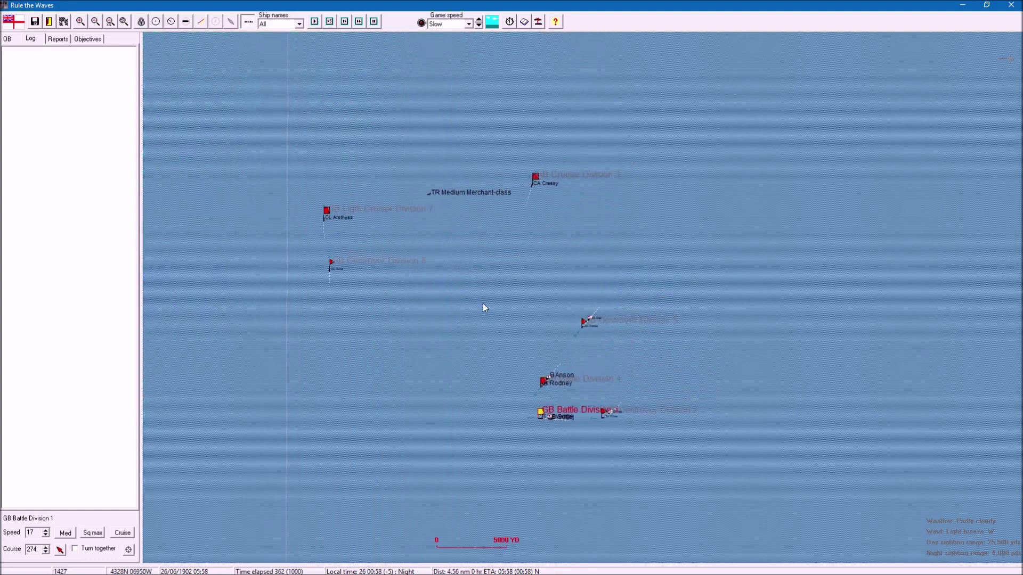
{"action": "left_click_drag", "start_coordinate": [503, 290], "coordinate": [484, 341]}
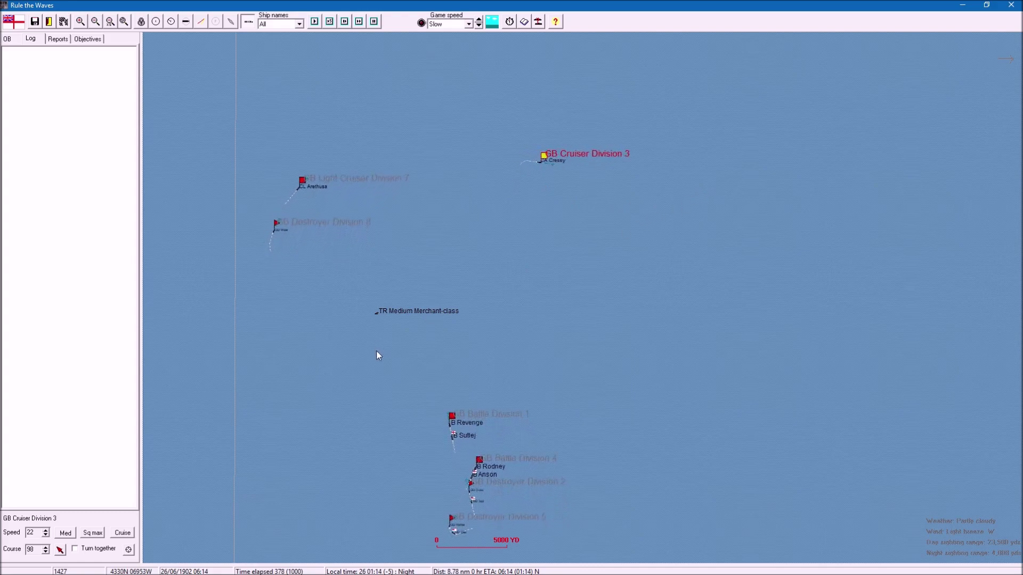
{"action": "left_click_drag", "start_coordinate": [334, 363], "coordinate": [427, 194]}
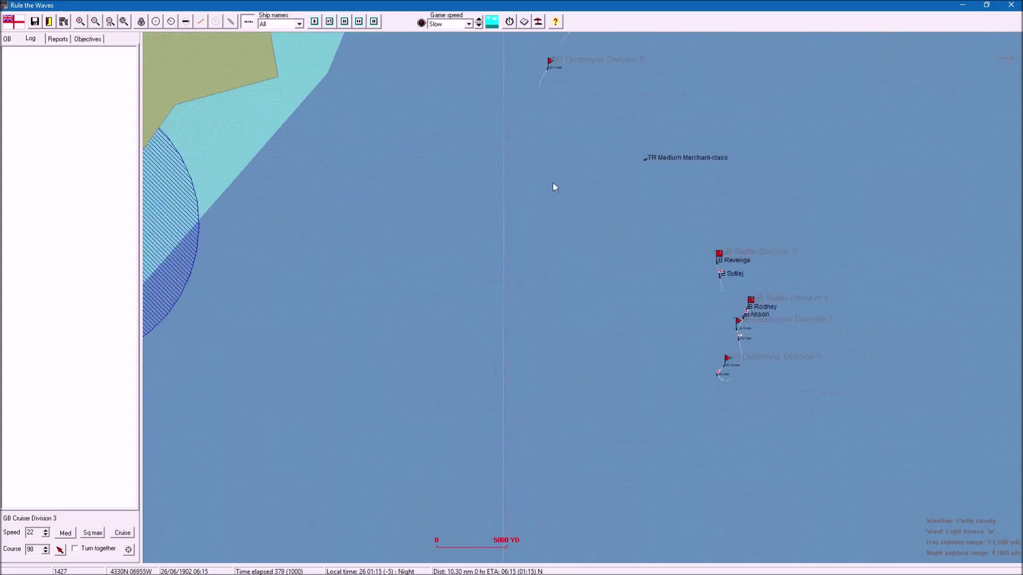
{"action": "left_click_drag", "start_coordinate": [373, 295], "coordinate": [371, 317]}
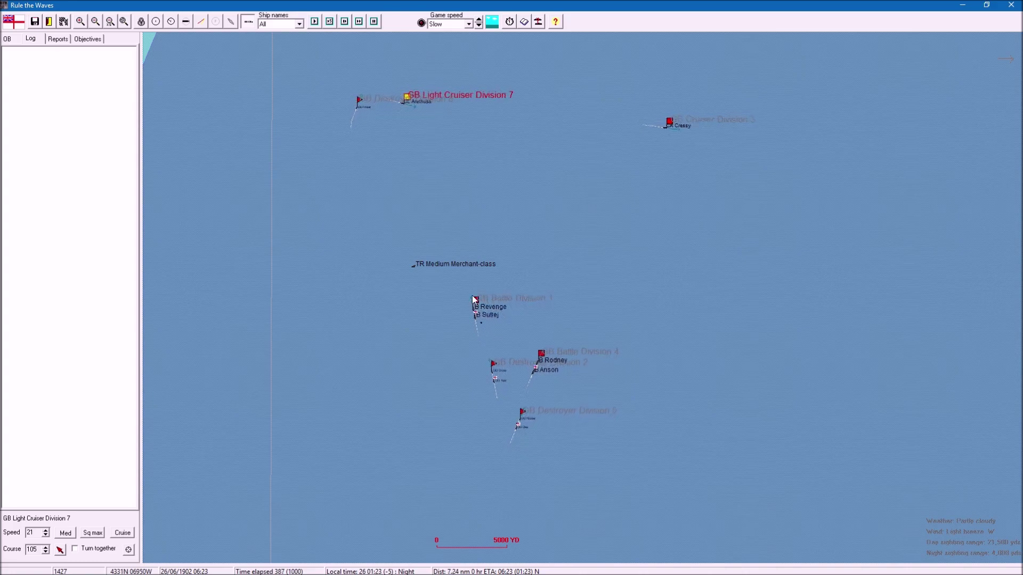
Step: Steer Battle Division 1 to 86 and Battle Division 4 to 78 while tracking the fleet
{"action": "left_click", "coordinate": [475, 299]}
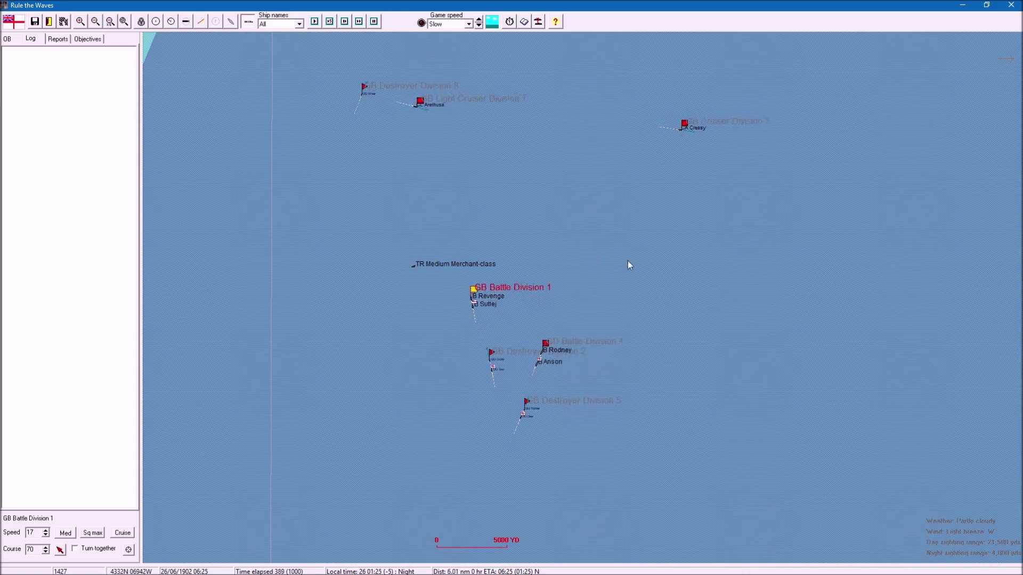
{"action": "left_click", "coordinate": [545, 342]}
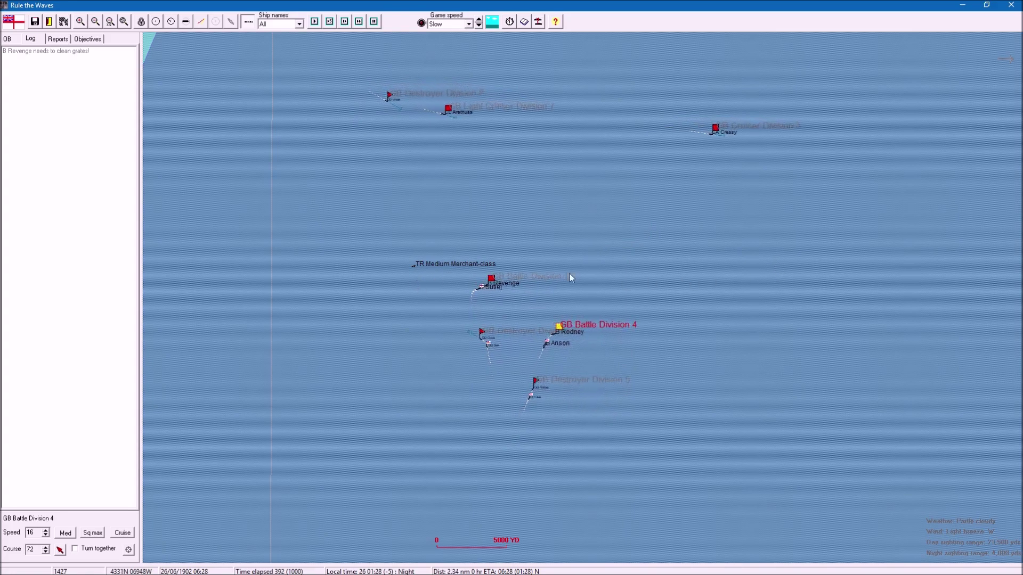
{"action": "left_click", "coordinate": [658, 274]}
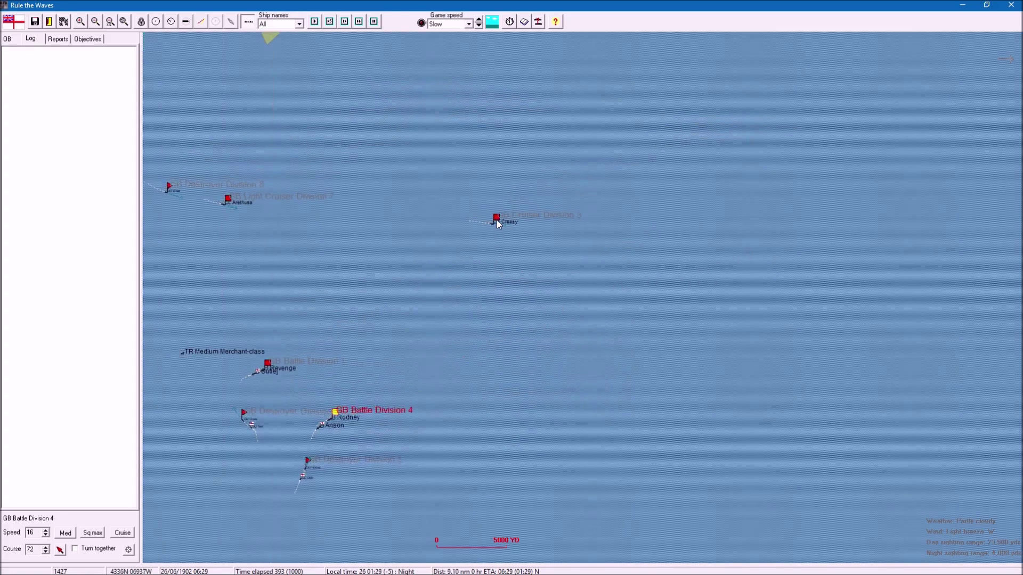
{"action": "left_click", "coordinate": [408, 306]}
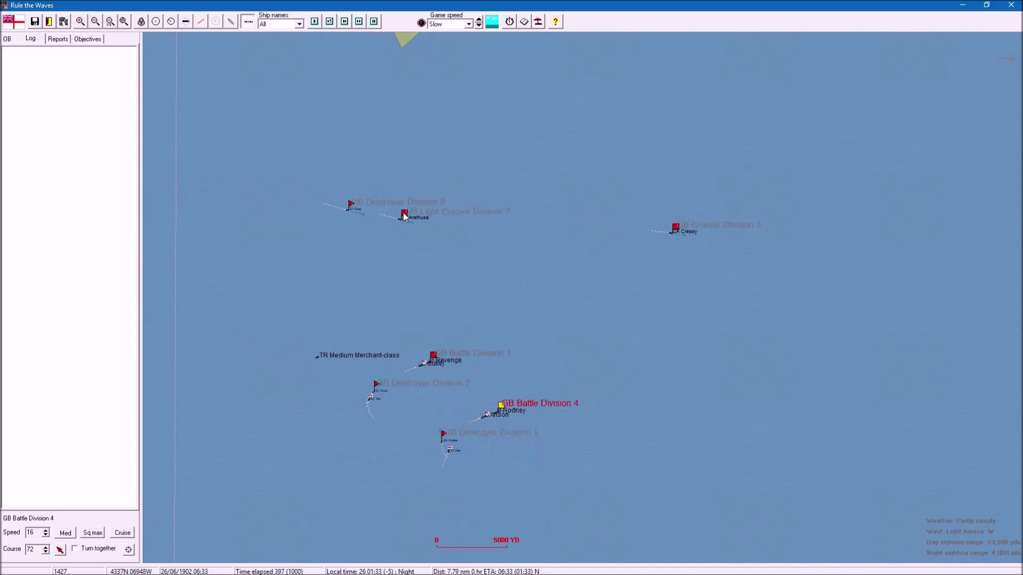
{"action": "left_click", "coordinate": [402, 215]}
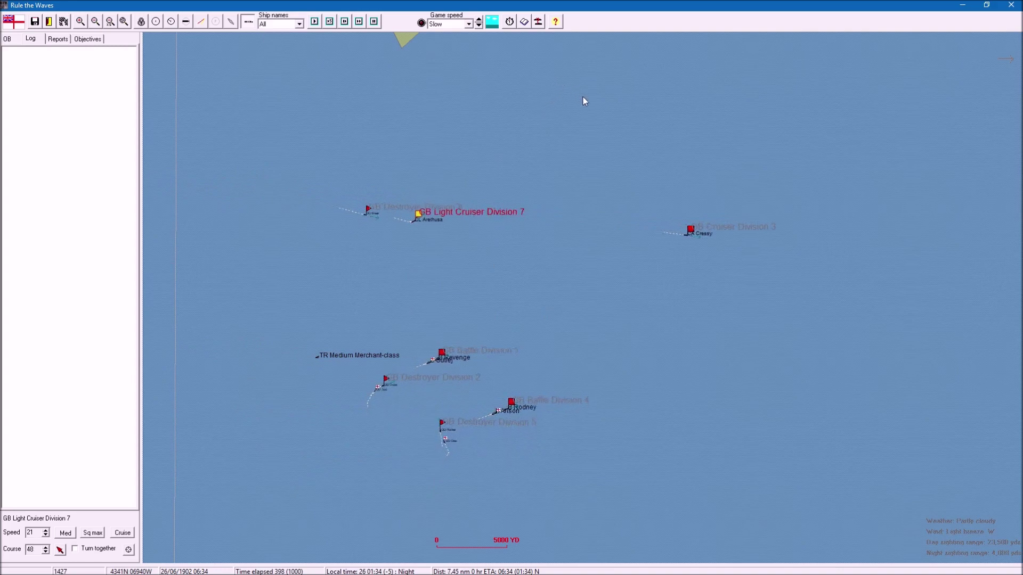
{"action": "left_click_drag", "start_coordinate": [594, 292], "coordinate": [494, 257]}
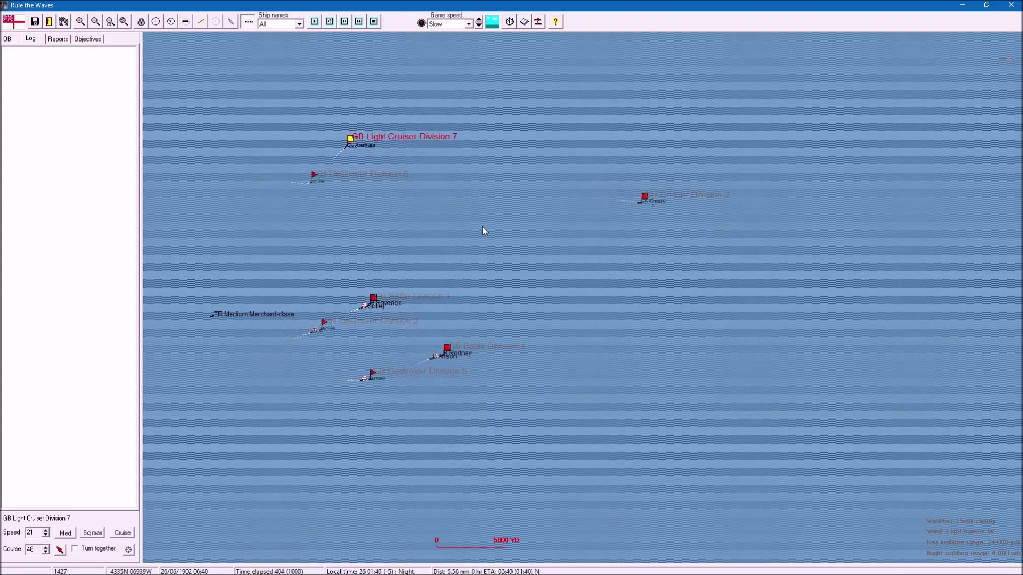
{"action": "scroll", "coordinate": [482, 226], "scroll_direction": "down", "scroll_amount": 1}
{"action": "scroll", "coordinate": [517, 288], "scroll_direction": "down", "scroll_amount": 1}
{"action": "scroll", "coordinate": [529, 295], "scroll_direction": "down", "scroll_amount": 1}
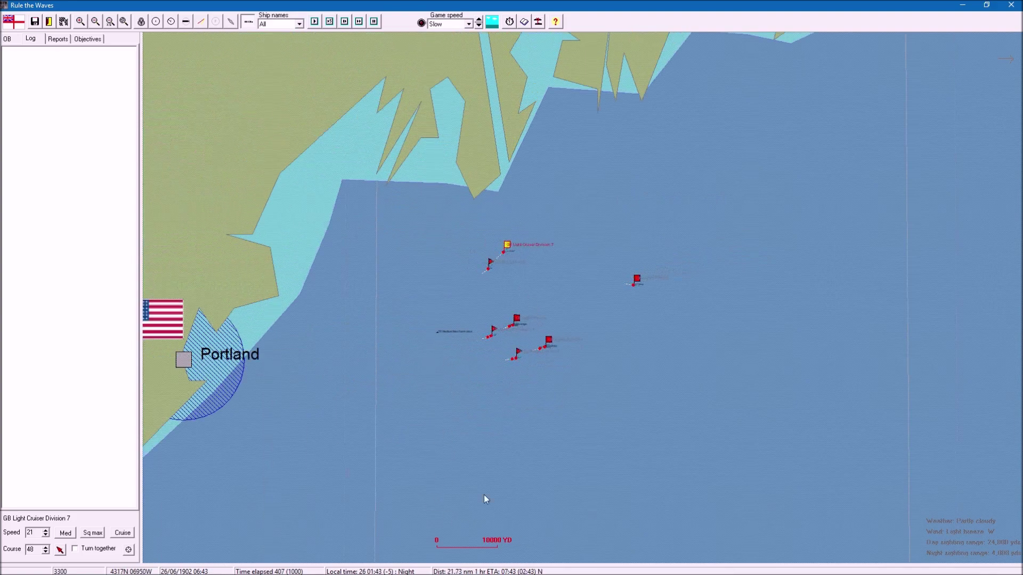
{"action": "left_click_drag", "start_coordinate": [587, 423], "coordinate": [521, 427]}
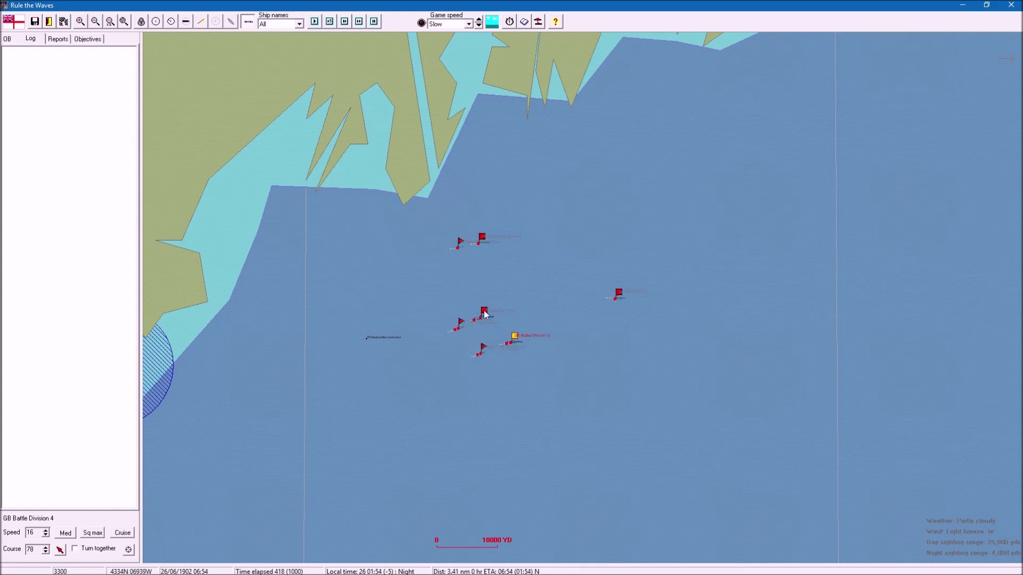
{"action": "scroll", "coordinate": [555, 349], "scroll_direction": "up", "scroll_amount": 2}
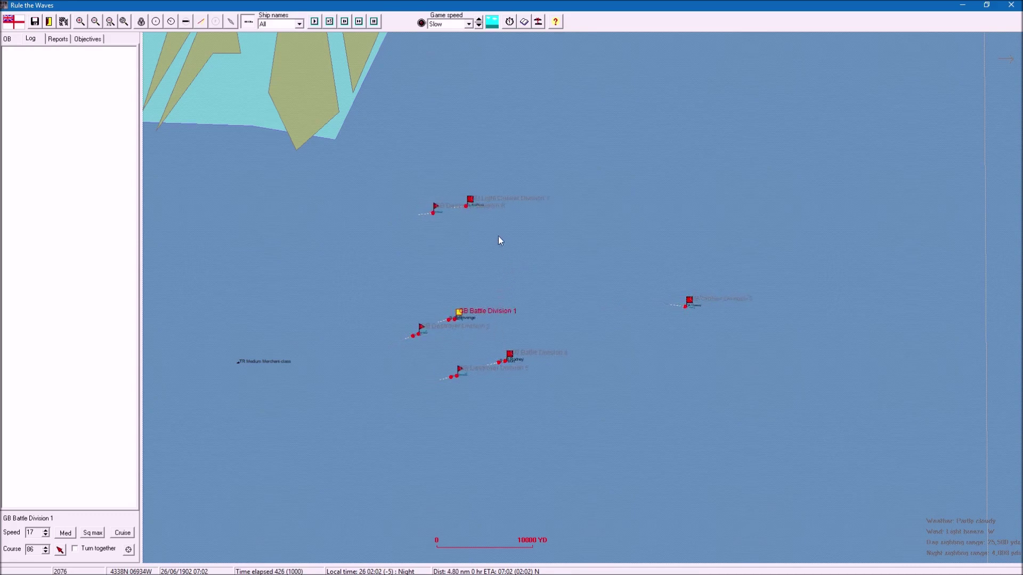
{"action": "left_click", "coordinate": [468, 25]}
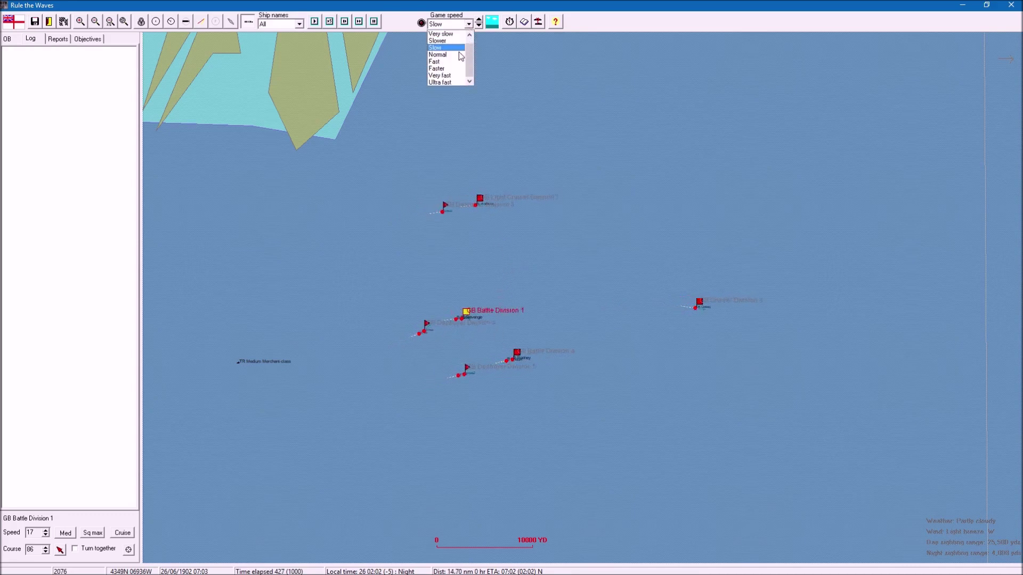
{"action": "scroll", "coordinate": [559, 188], "scroll_direction": "down", "scroll_amount": 1}
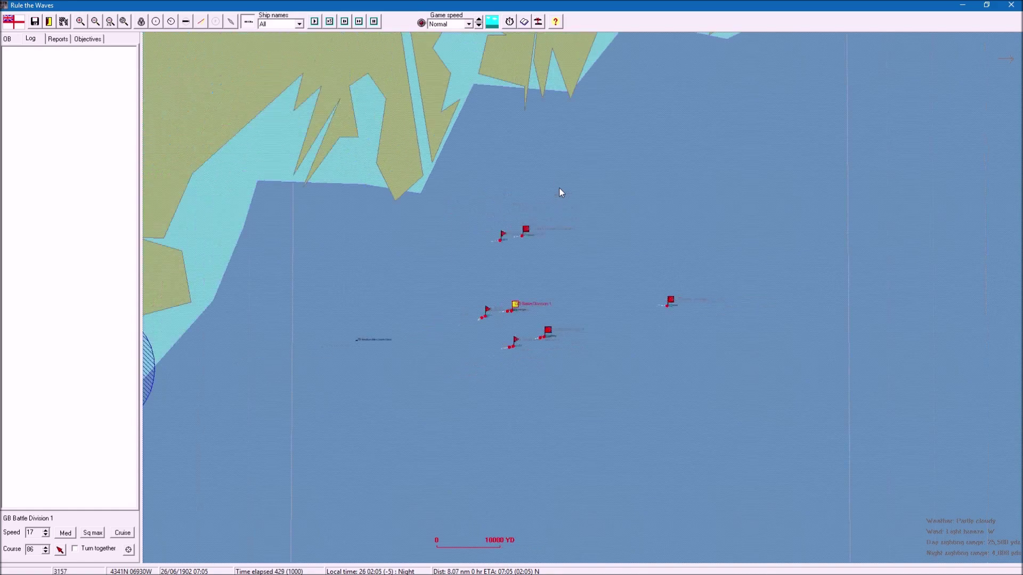
{"action": "scroll", "coordinate": [558, 188], "scroll_direction": "down", "scroll_amount": 2}
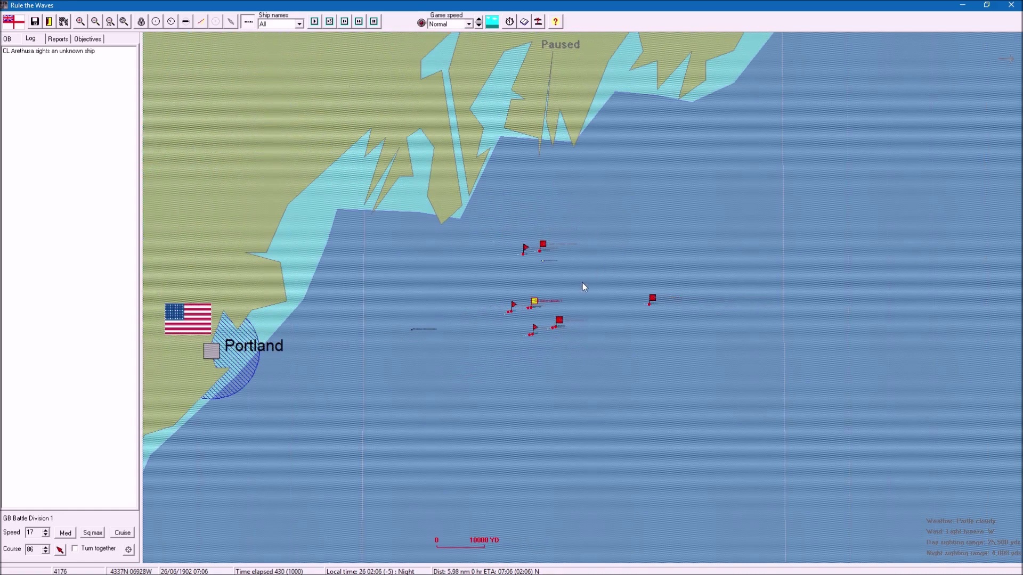
{"action": "scroll", "coordinate": [582, 284], "scroll_direction": "up", "scroll_amount": 1}
{"action": "scroll", "coordinate": [560, 292], "scroll_direction": "up", "scroll_amount": 1}
{"action": "scroll", "coordinate": [528, 296], "scroll_direction": "up", "scroll_amount": 1}
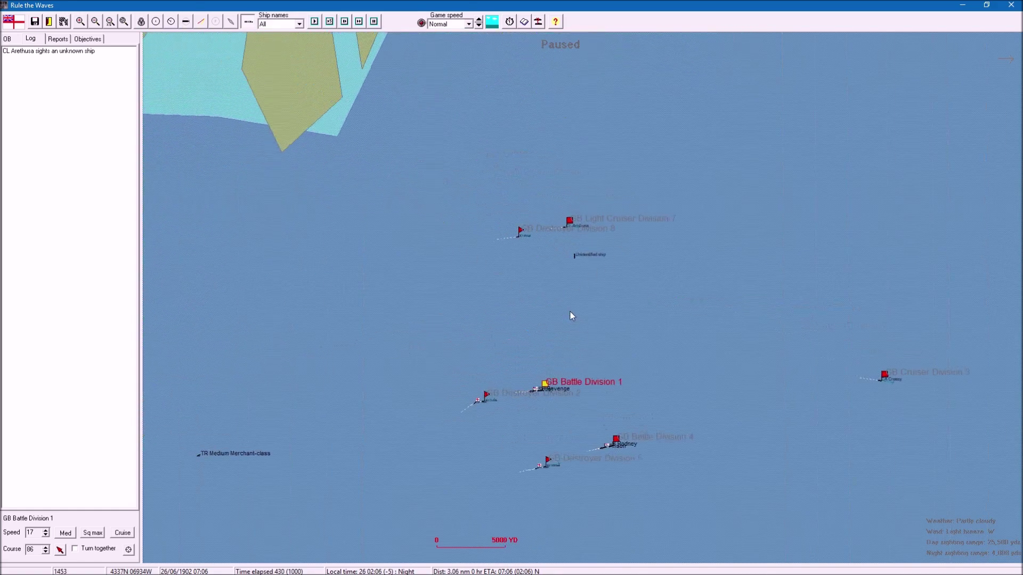
{"action": "scroll", "coordinate": [539, 296], "scroll_direction": "up", "scroll_amount": 1}
{"action": "scroll", "coordinate": [539, 297], "scroll_direction": "up", "scroll_amount": 1}
{"action": "scroll", "coordinate": [539, 297], "scroll_direction": "up", "scroll_amount": 1}
{"action": "scroll", "coordinate": [539, 296], "scroll_direction": "down", "scroll_amount": 2}
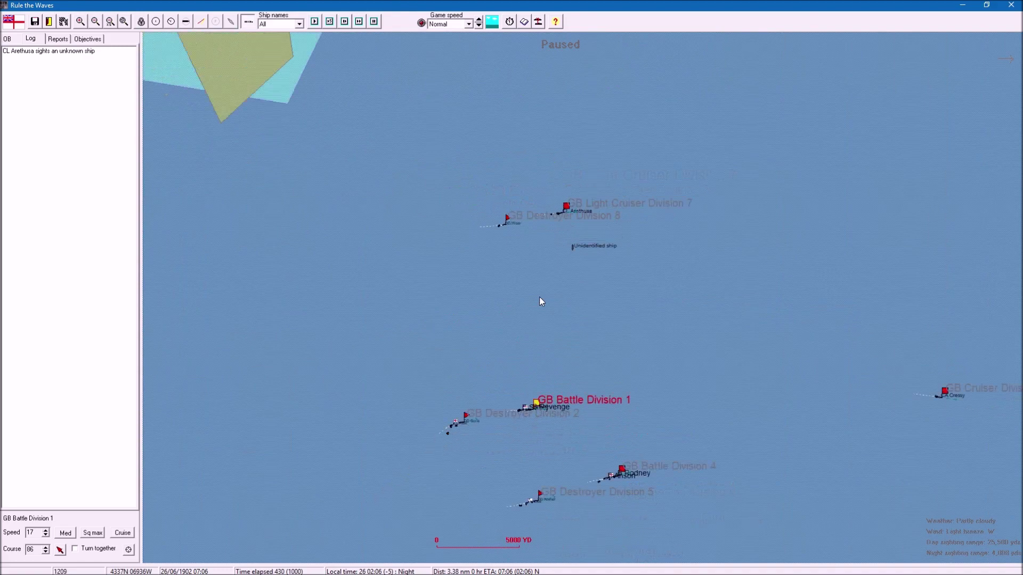
Step: Set Battle Division 1 to course 12 at speed 17 and choose Slow game speed
{"action": "left_click", "coordinate": [568, 210]}
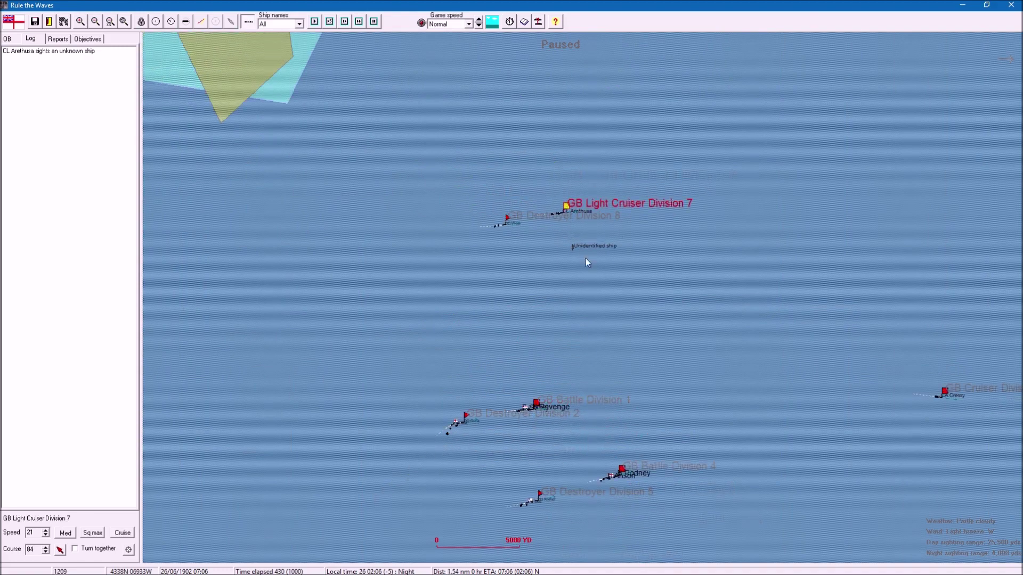
{"action": "left_click", "coordinate": [537, 405]}
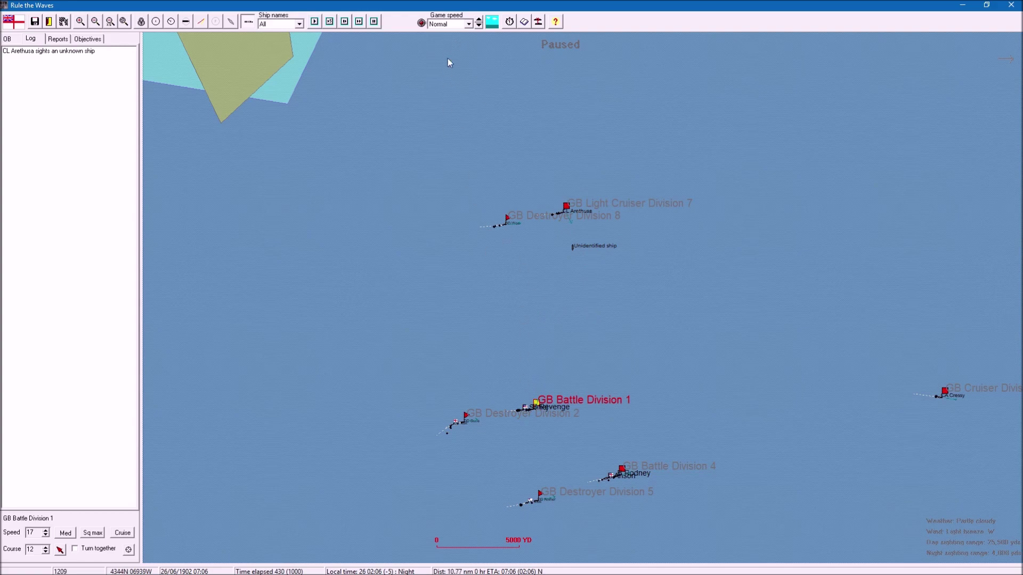
{"action": "left_click", "coordinate": [469, 24]}
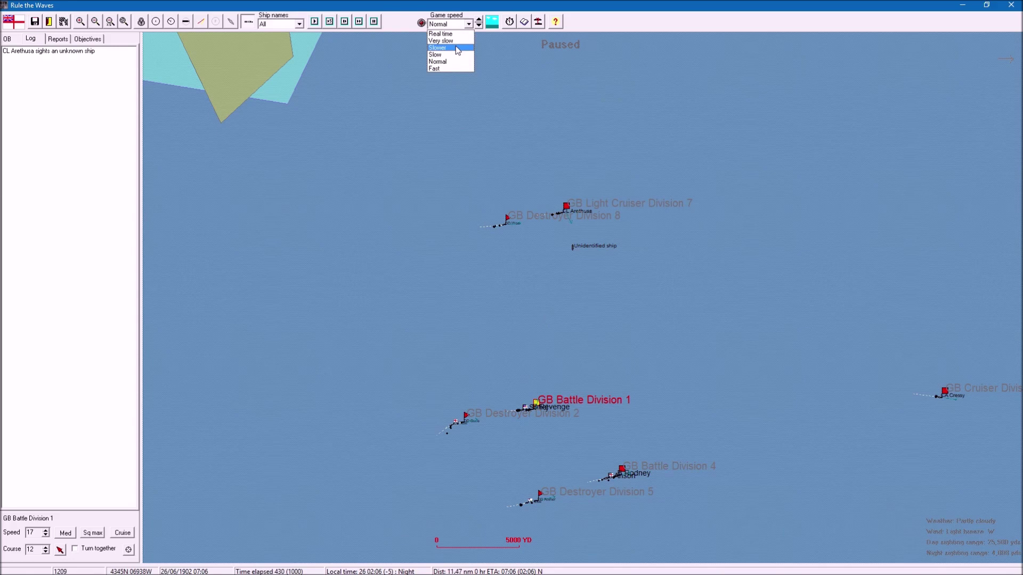
{"action": "left_click", "coordinate": [359, 22]}
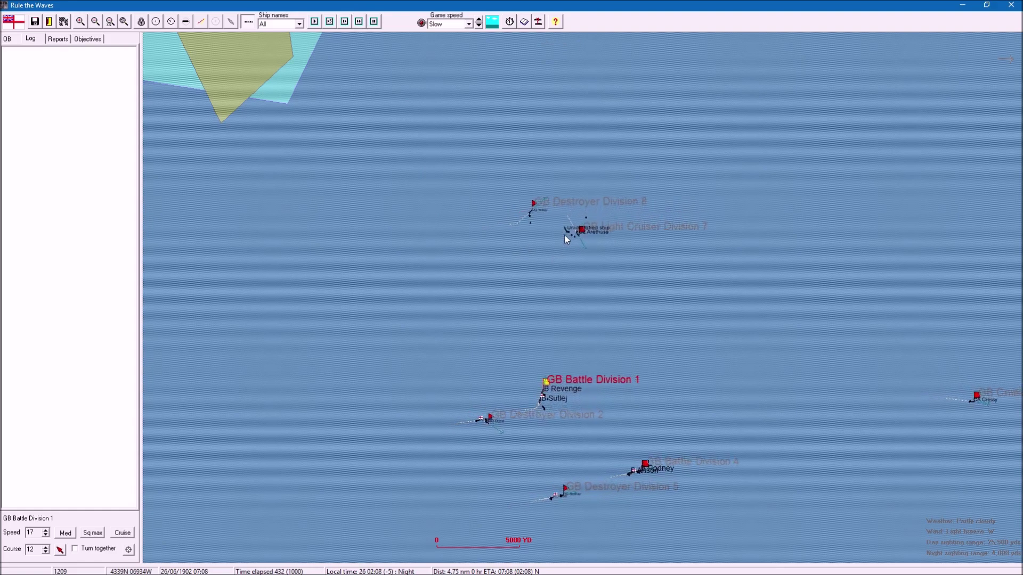
{"action": "scroll", "coordinate": [563, 228], "scroll_direction": "up", "scroll_amount": 1}
{"action": "scroll", "coordinate": [505, 195], "scroll_direction": "up", "scroll_amount": 2}
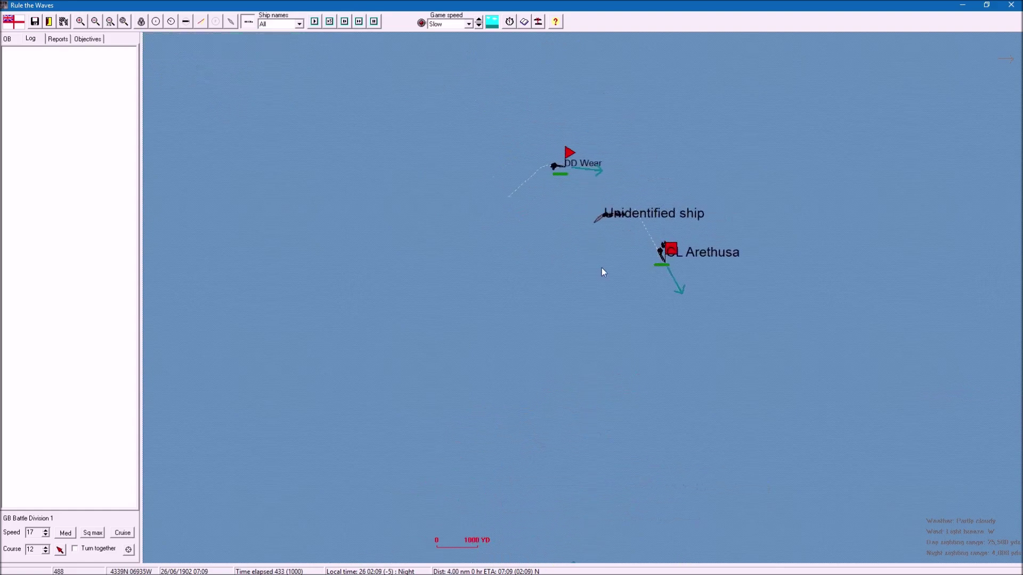
{"action": "left_click", "coordinate": [670, 262]}
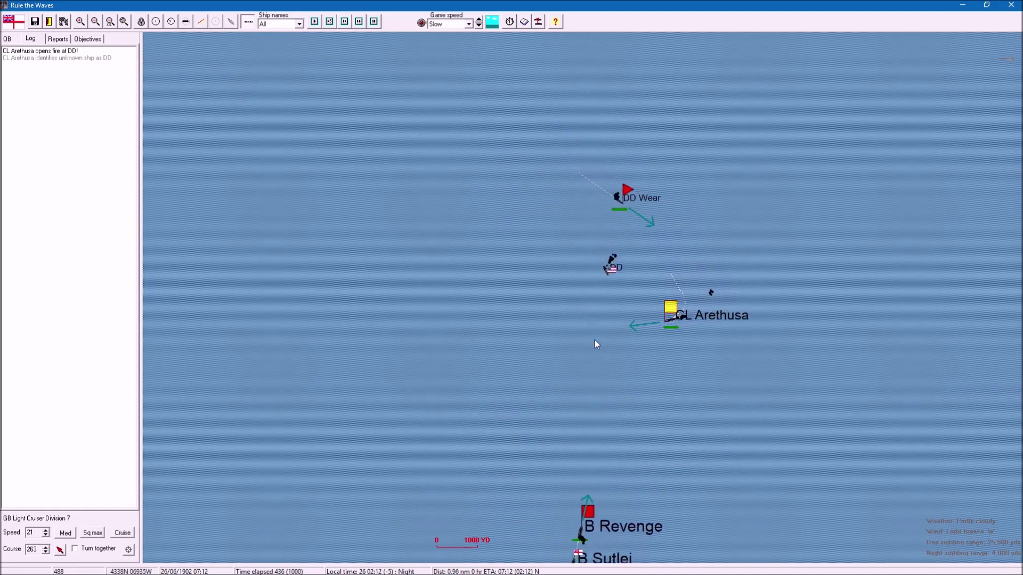
{"action": "left_click", "coordinate": [589, 503]}
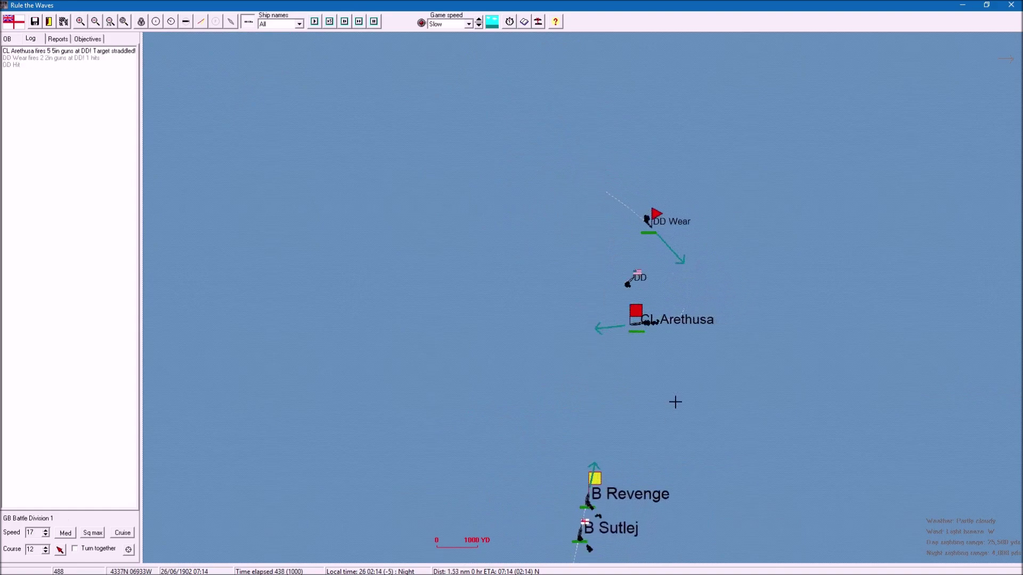
{"action": "left_click", "coordinate": [625, 252]}
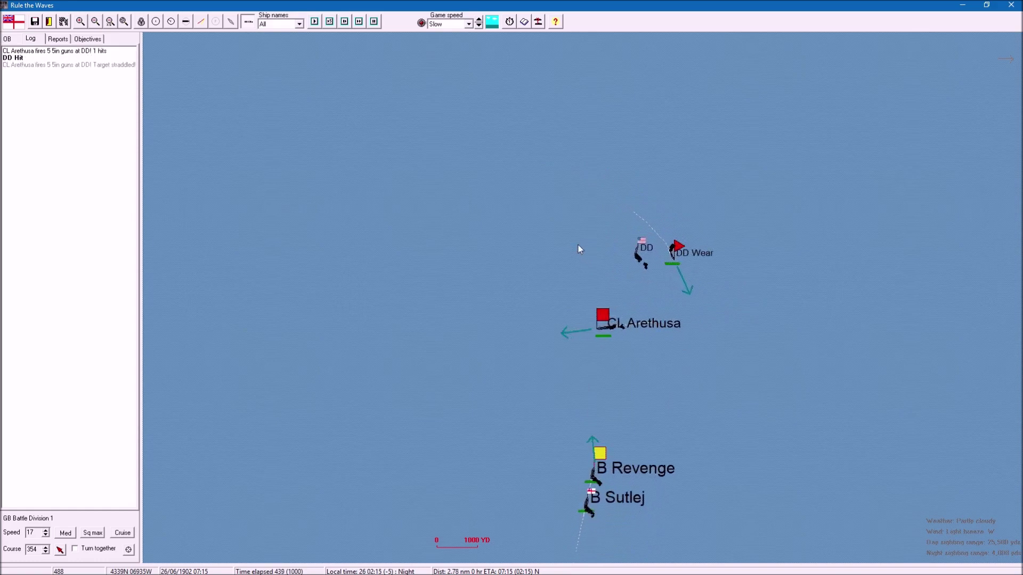
{"action": "left_click", "coordinate": [578, 329]}
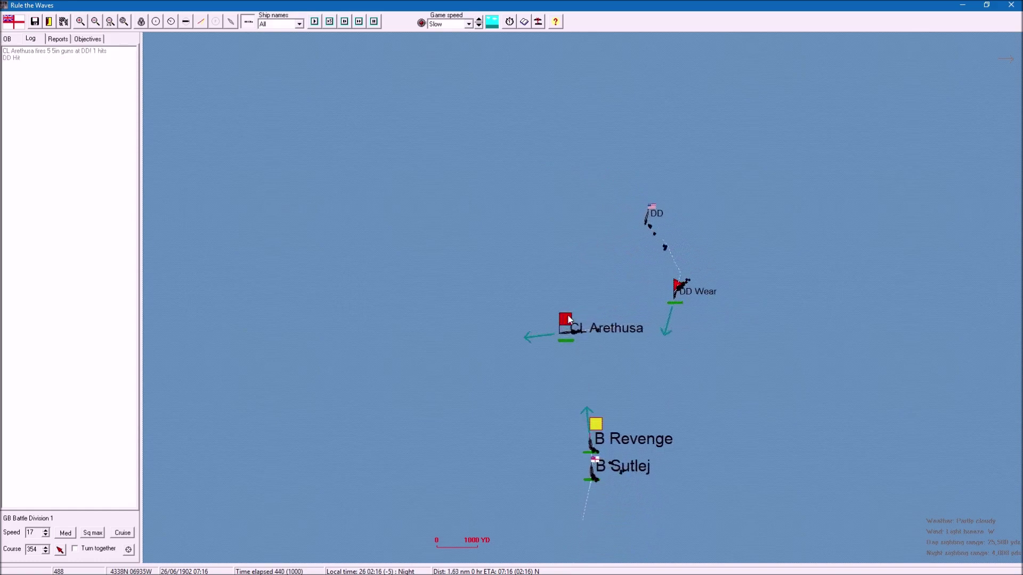
{"action": "left_click", "coordinate": [620, 260]}
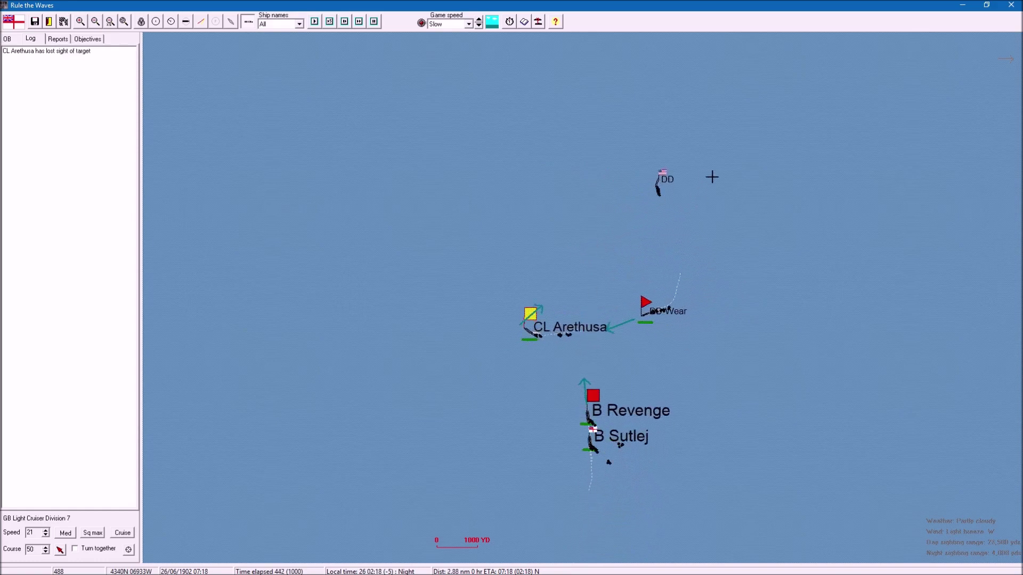
{"action": "scroll", "coordinate": [670, 208], "scroll_direction": "down", "scroll_amount": 3}
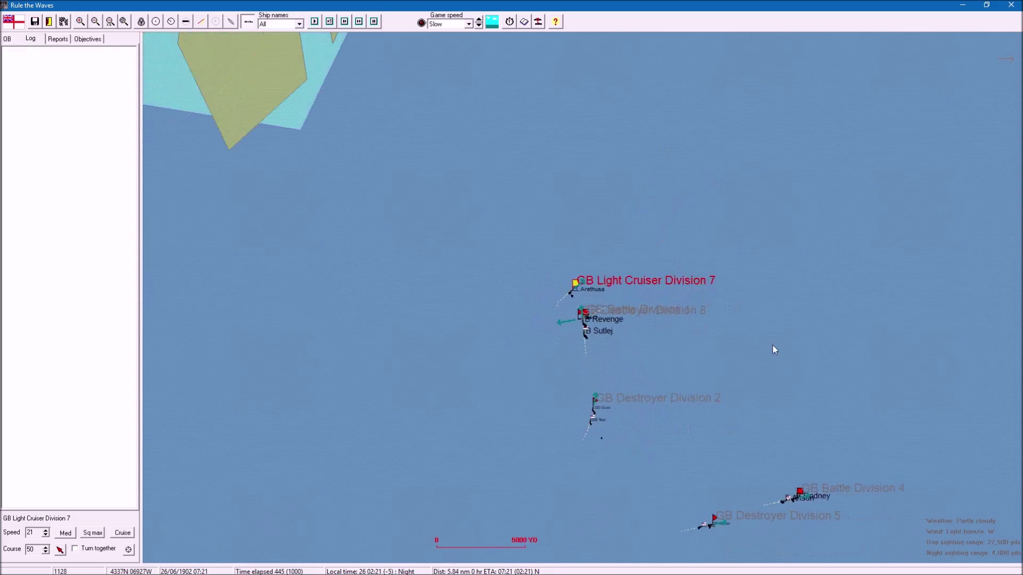
{"action": "left_click", "coordinate": [667, 314]}
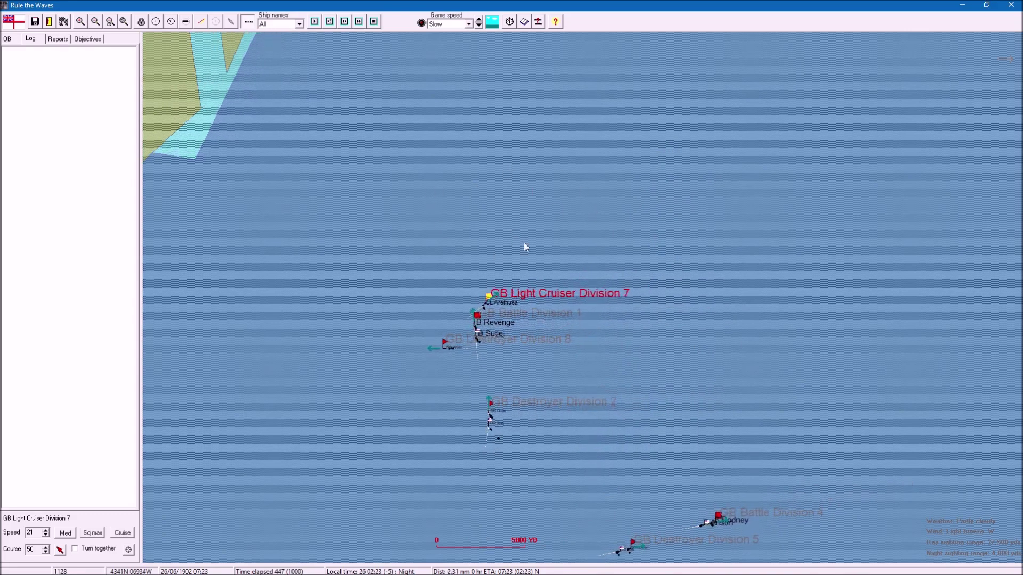
{"action": "left_click", "coordinate": [493, 229]}
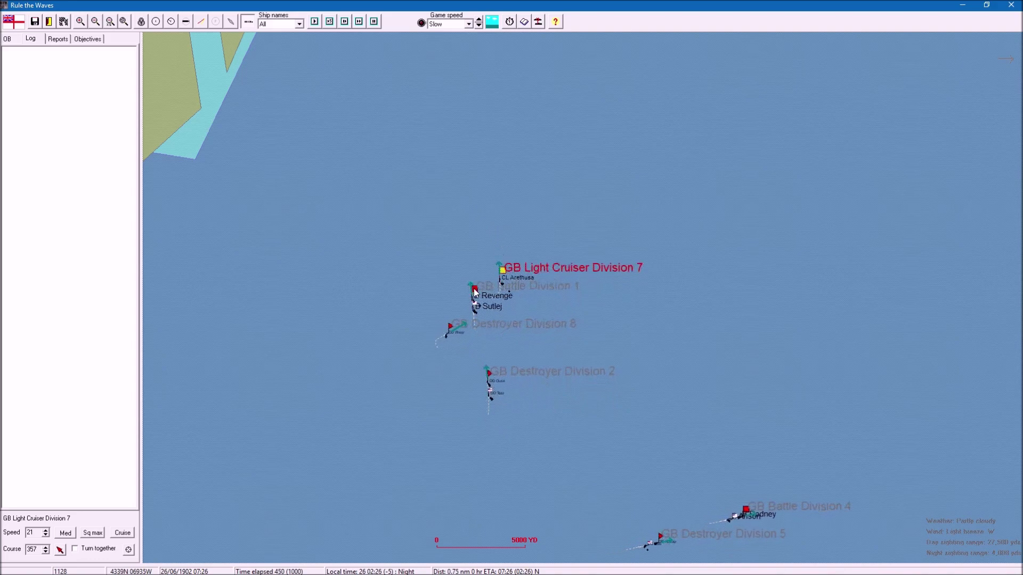
{"action": "left_click", "coordinate": [503, 264]}
{"action": "left_click", "coordinate": [540, 191]}
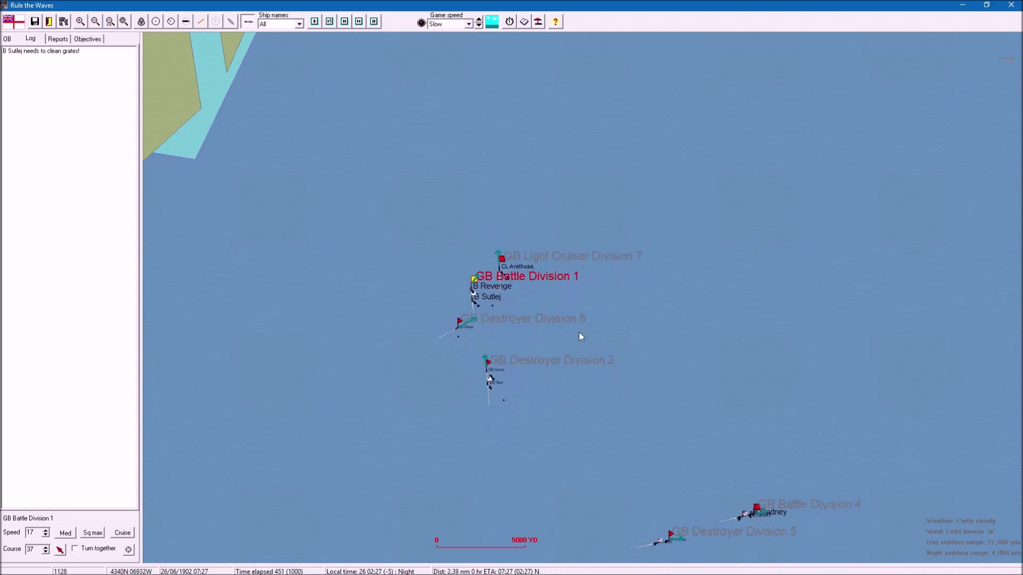
{"action": "left_click", "coordinate": [764, 507]}
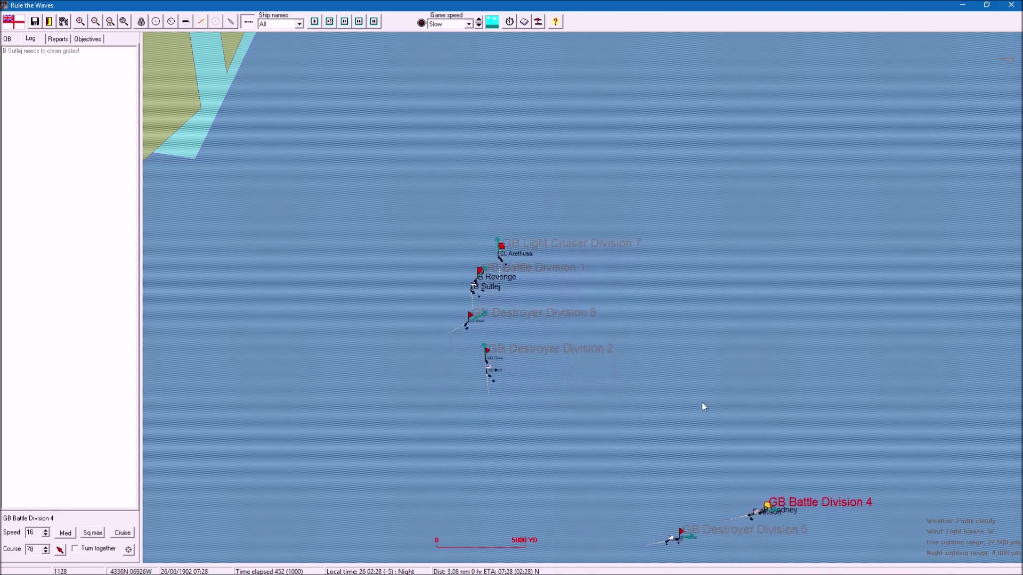
{"action": "left_click", "coordinate": [685, 197]}
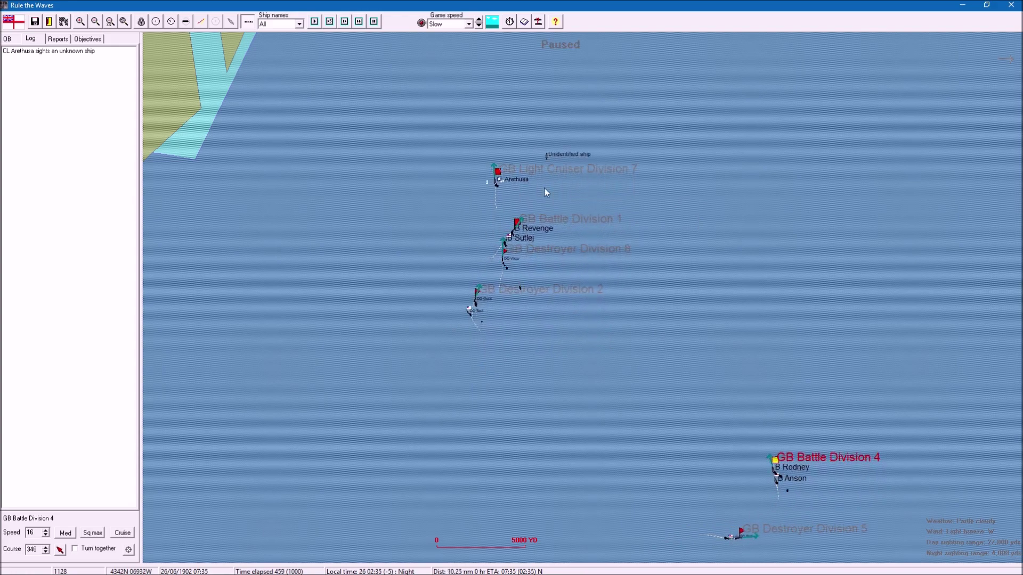
Step: Command Light Cruiser Division 7 and run the battle until it auto-pauses at 464 minutes
{"action": "left_click_drag", "start_coordinate": [552, 276], "coordinate": [475, 272]}
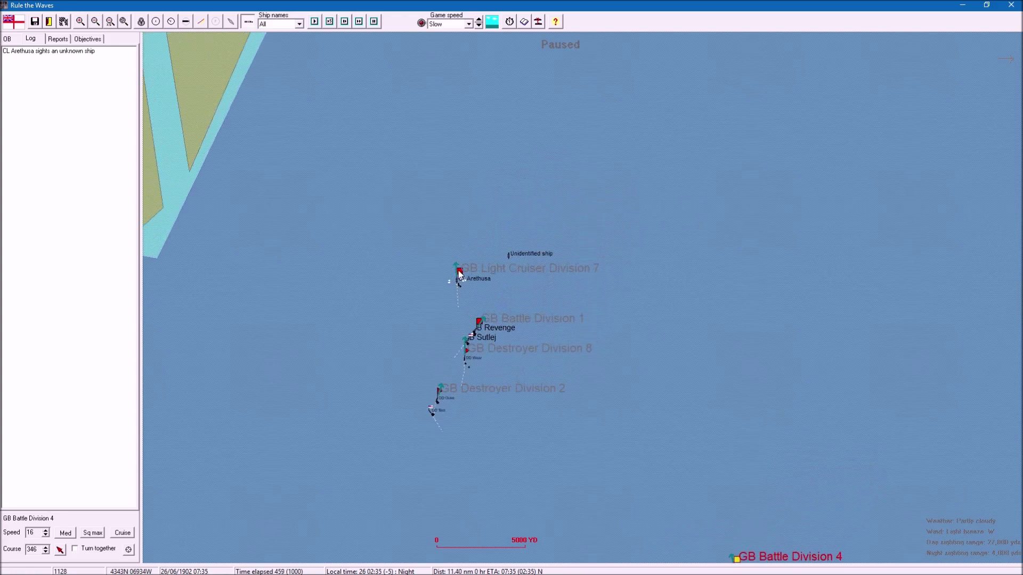
{"action": "left_click", "coordinate": [459, 272]}
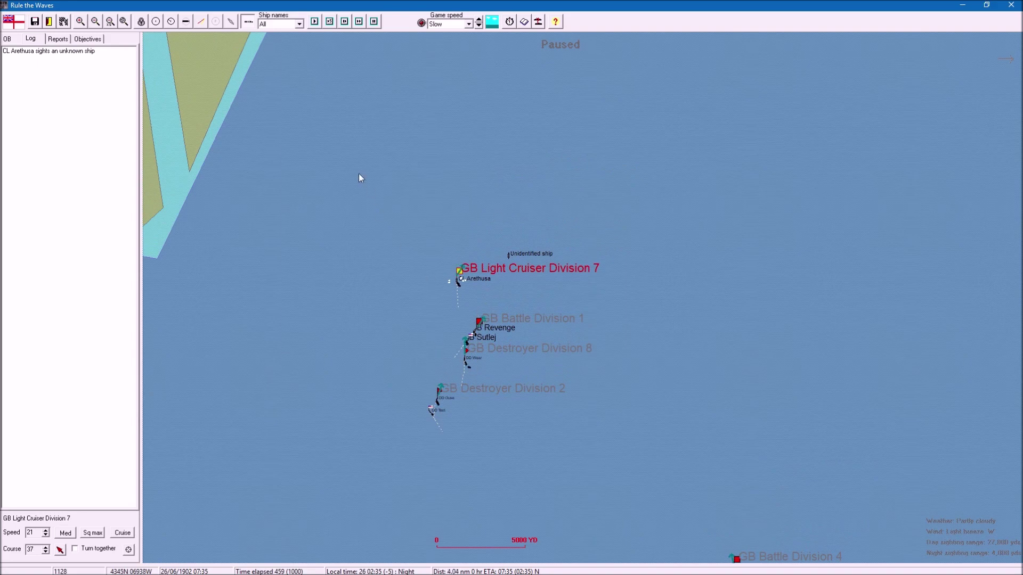
{"action": "left_click", "coordinate": [356, 21]}
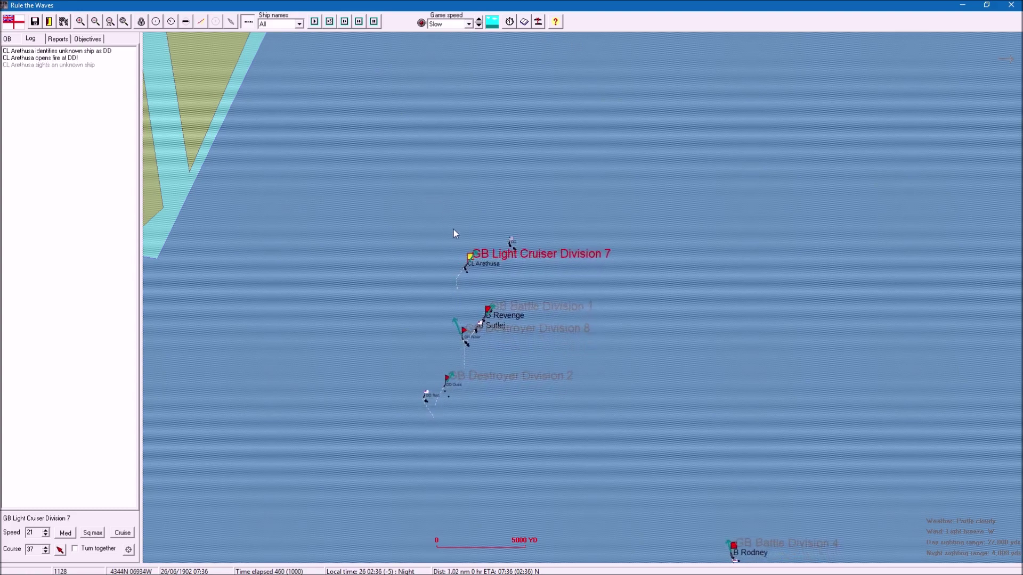
{"action": "left_click_drag", "start_coordinate": [453, 230], "coordinate": [512, 256]}
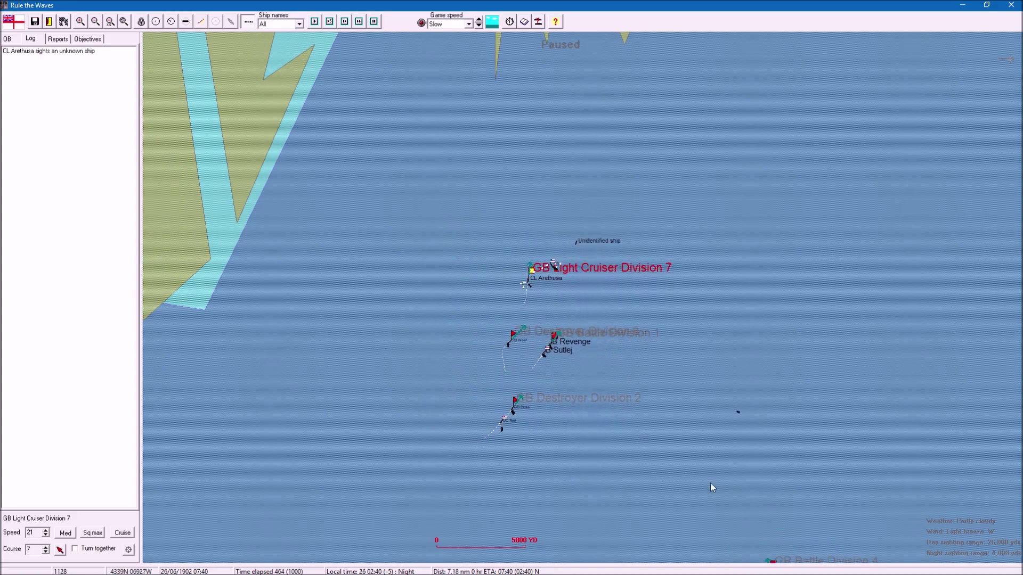
{"action": "left_click_drag", "start_coordinate": [710, 481], "coordinate": [478, 272]}
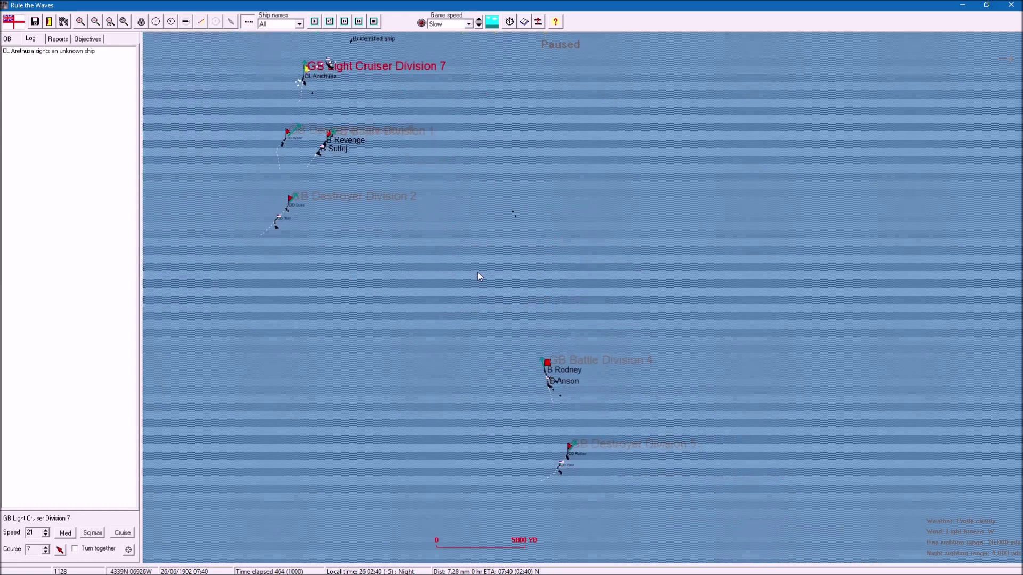
{"action": "left_click_drag", "start_coordinate": [478, 276], "coordinate": [602, 408]}
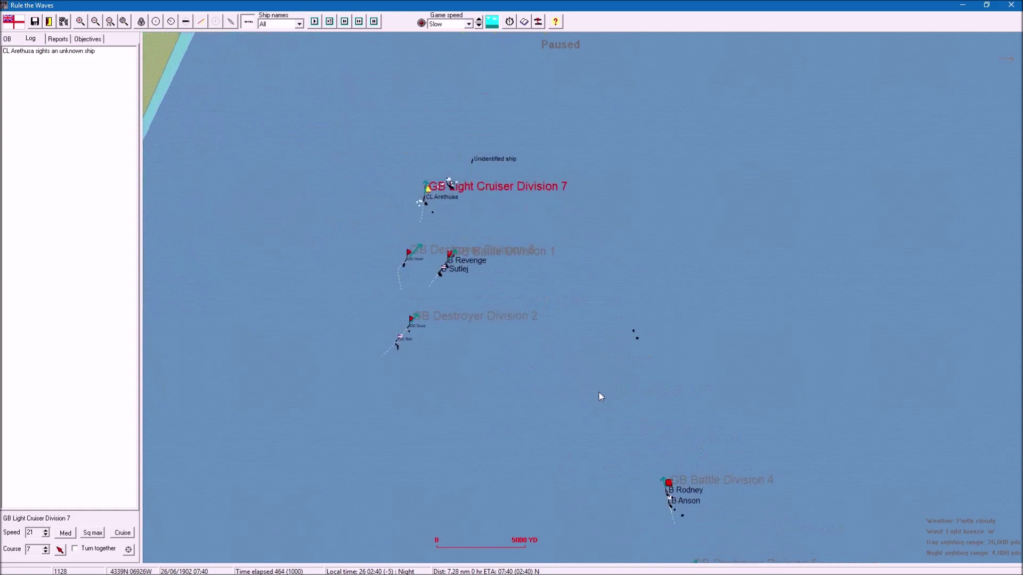
{"action": "scroll", "coordinate": [601, 404], "scroll_direction": "down", "scroll_amount": 1}
{"action": "scroll", "coordinate": [589, 403], "scroll_direction": "down", "scroll_amount": 2}
{"action": "scroll", "coordinate": [579, 397], "scroll_direction": "down", "scroll_amount": 2}
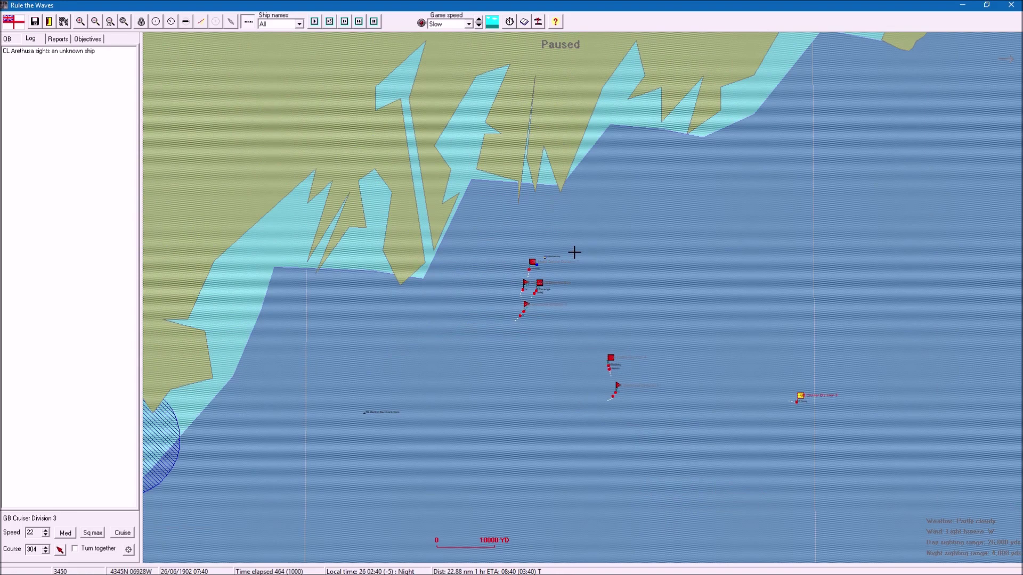
{"action": "scroll", "coordinate": [532, 280], "scroll_direction": "up", "scroll_amount": 2}
{"action": "scroll", "coordinate": [533, 280], "scroll_direction": "up", "scroll_amount": 1}
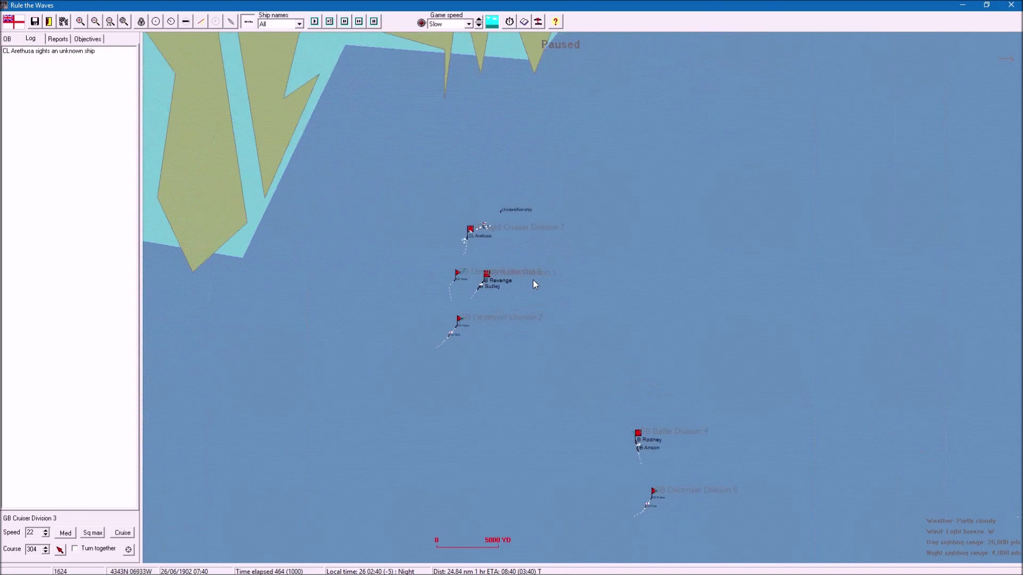
{"action": "scroll", "coordinate": [533, 281], "scroll_direction": "up", "scroll_amount": 1}
{"action": "scroll", "coordinate": [656, 345], "scroll_direction": "down", "scroll_amount": 1}
{"action": "scroll", "coordinate": [504, 245], "scroll_direction": "down", "scroll_amount": 1}
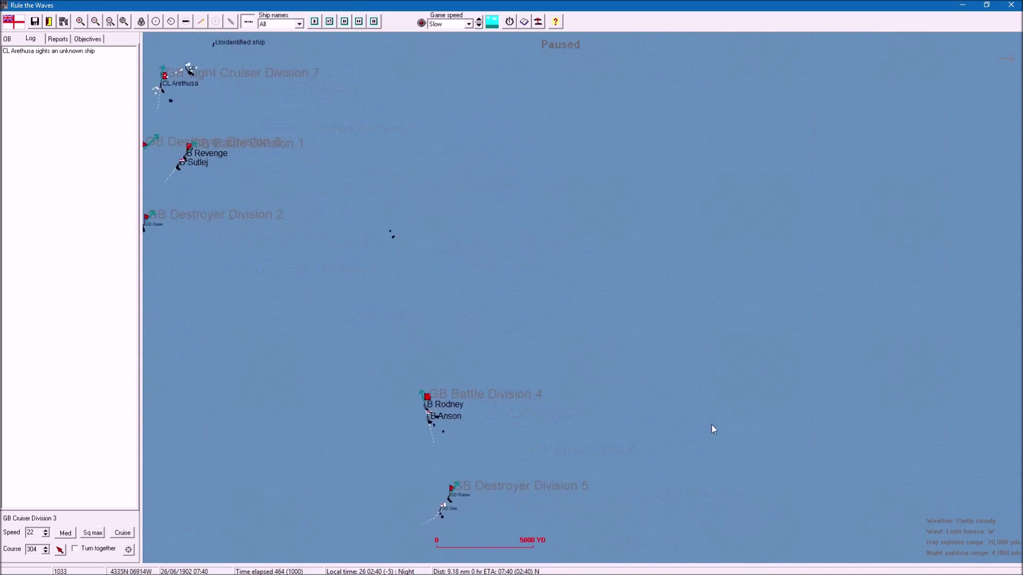
{"action": "scroll", "coordinate": [695, 424], "scroll_direction": "down", "scroll_amount": 1}
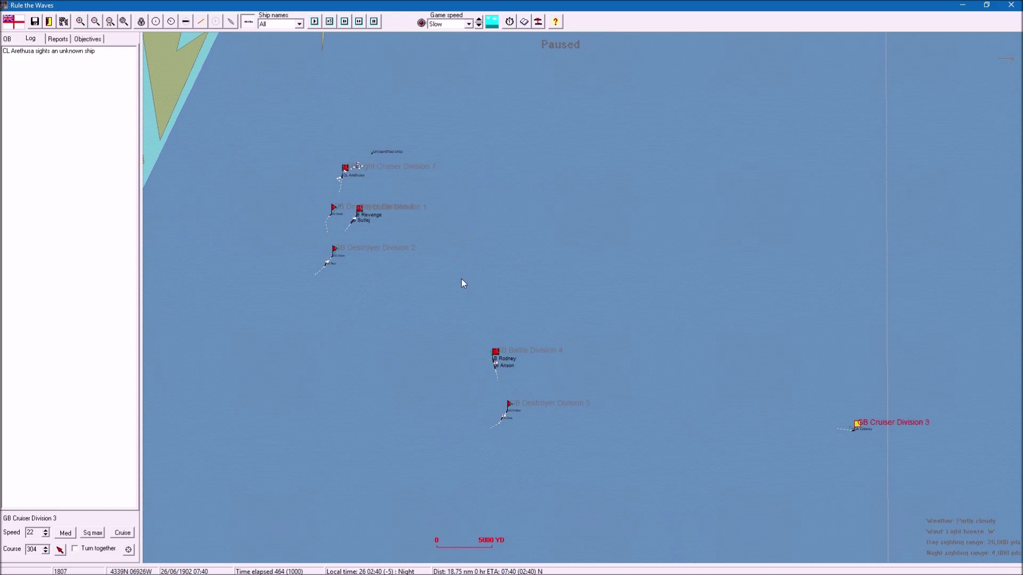
Step: Recentre on the coastline and lead divisions, then resume the battle
{"action": "left_click_drag", "start_coordinate": [461, 279], "coordinate": [558, 418]}
{"action": "left_click_drag", "start_coordinate": [498, 357], "coordinate": [583, 396]}
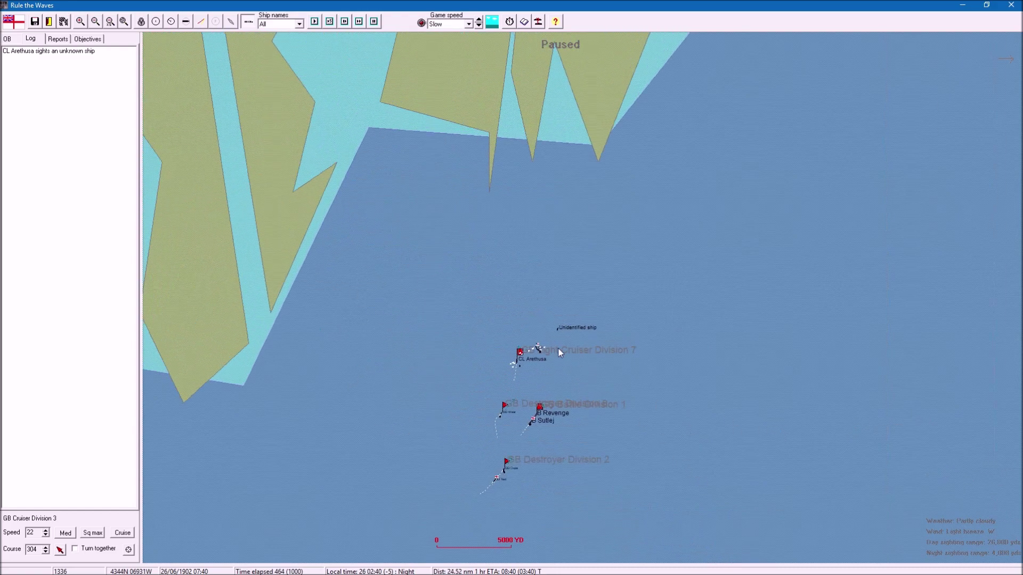
{"action": "scroll", "coordinate": [538, 350], "scroll_direction": "up", "scroll_amount": 1}
{"action": "scroll", "coordinate": [491, 406], "scroll_direction": "up", "scroll_amount": 1}
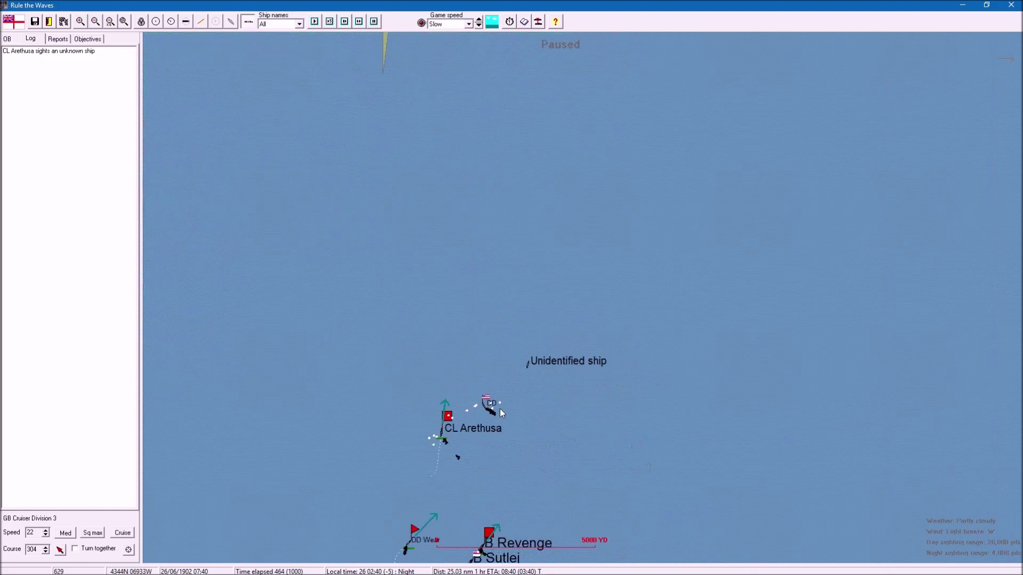
{"action": "left_click", "coordinate": [360, 24]}
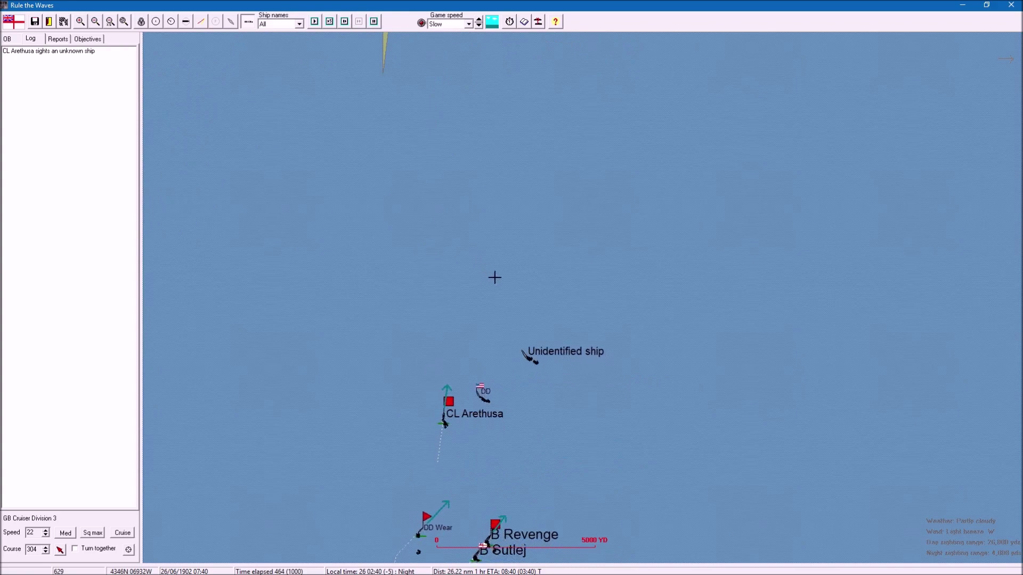
Step: Turn Arethusa east, Battle Division 1 southeast and Battle Division 4 northeast
{"action": "left_click", "coordinate": [452, 390]}
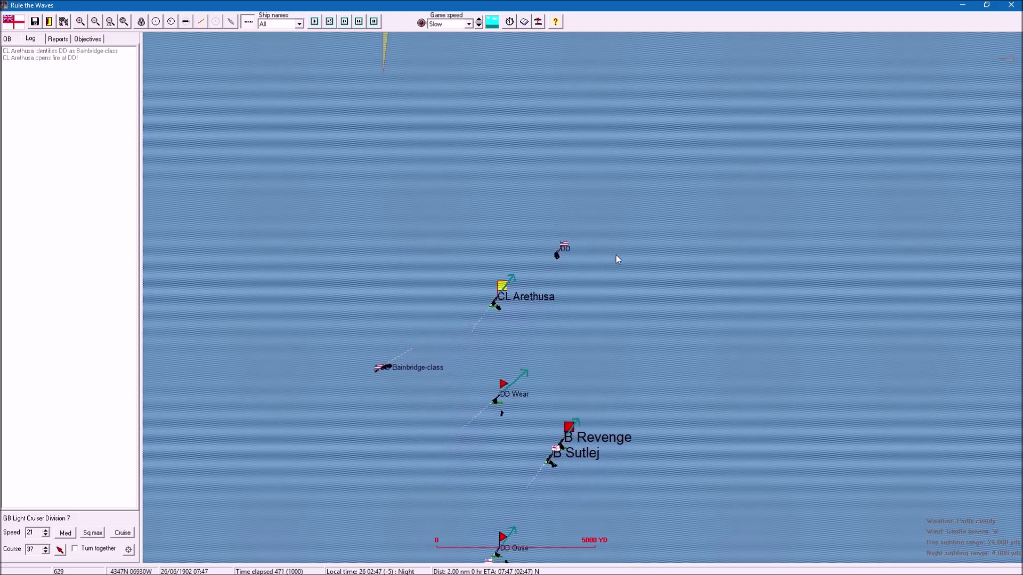
{"action": "left_click_drag", "start_coordinate": [637, 252], "coordinate": [512, 330]}
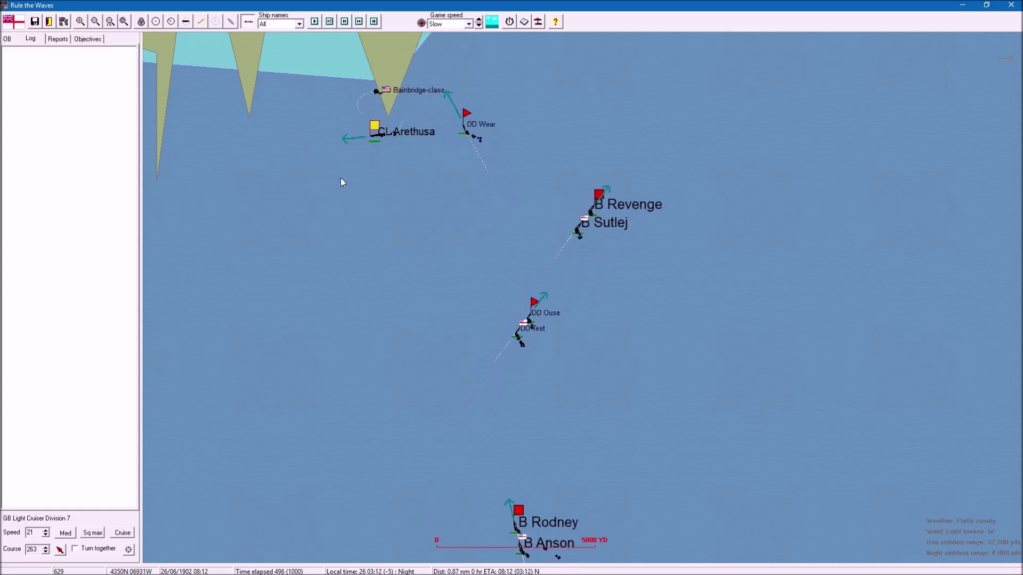
{"action": "left_click", "coordinate": [422, 147]}
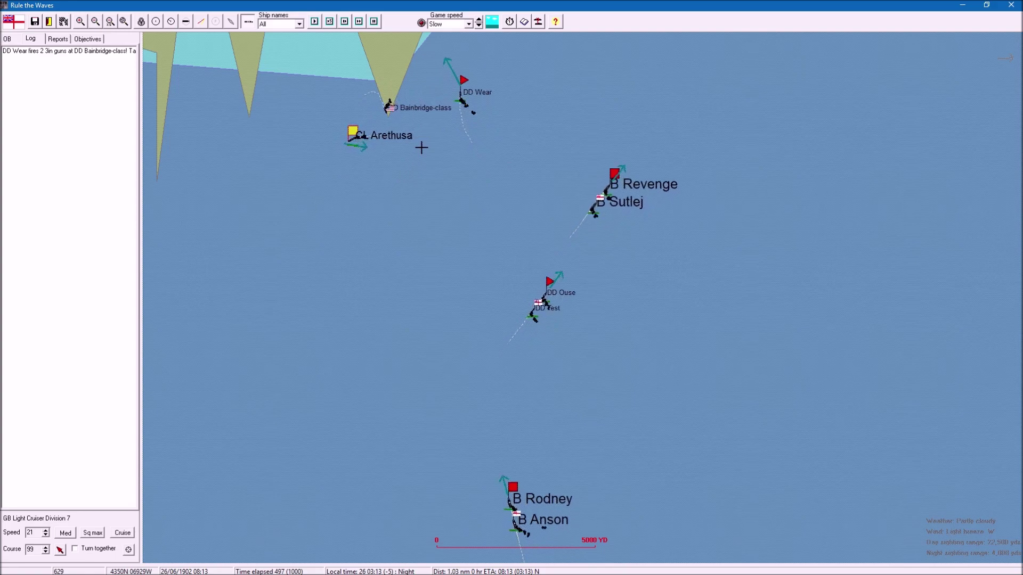
{"action": "left_click", "coordinate": [630, 157]}
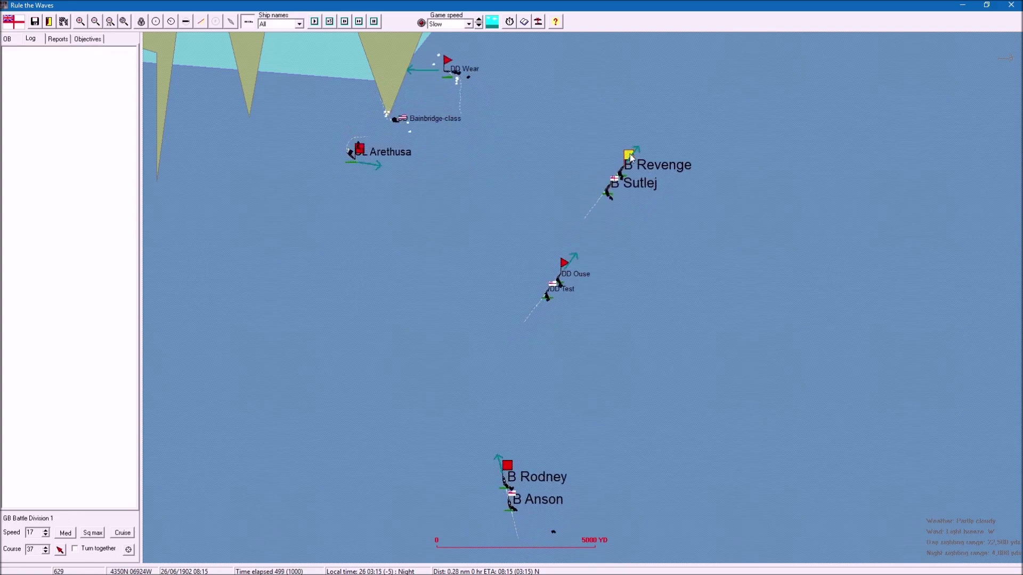
{"action": "left_click", "coordinate": [661, 220]}
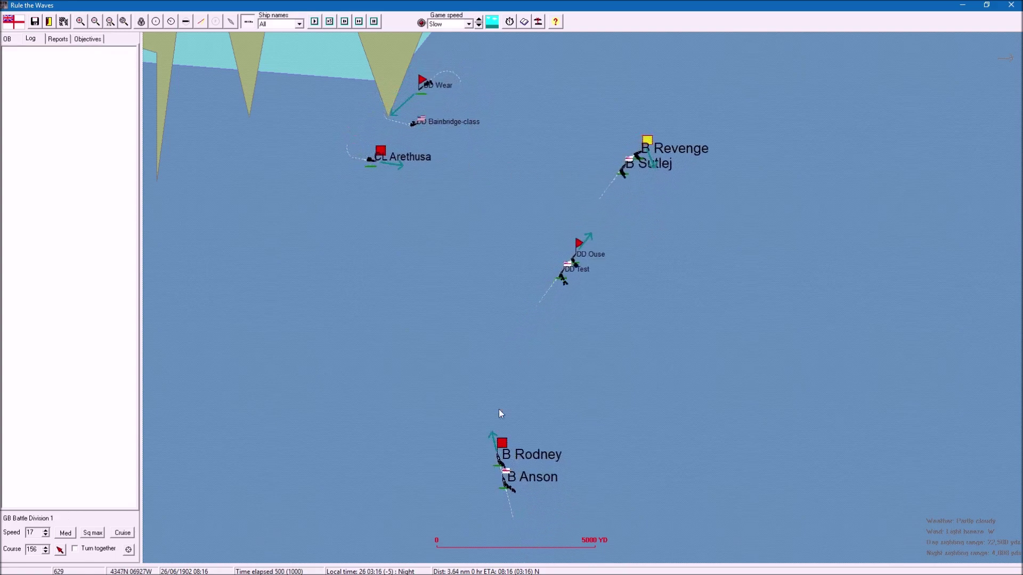
{"action": "left_click", "coordinate": [500, 427]}
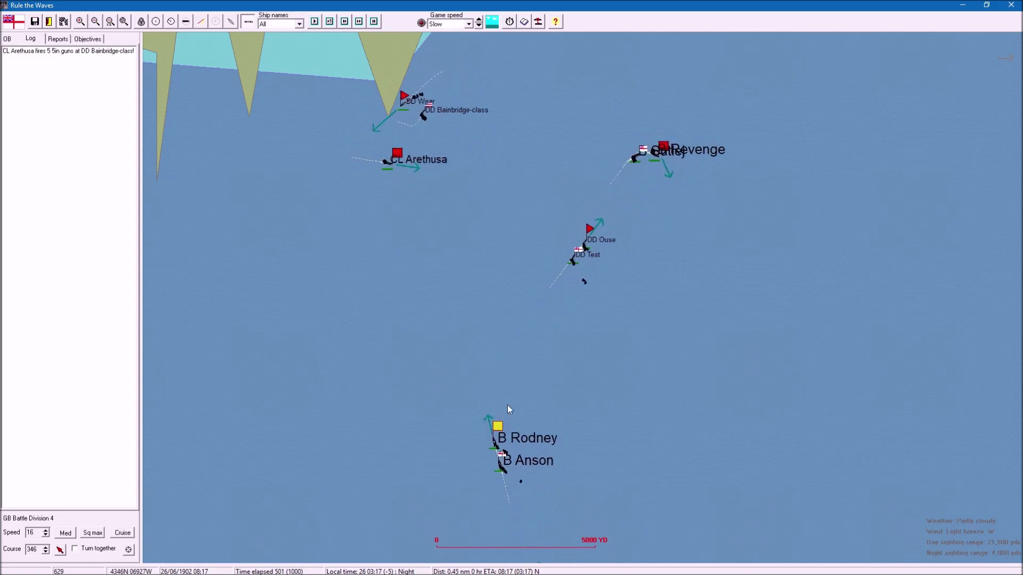
{"action": "left_click", "coordinate": [639, 273]}
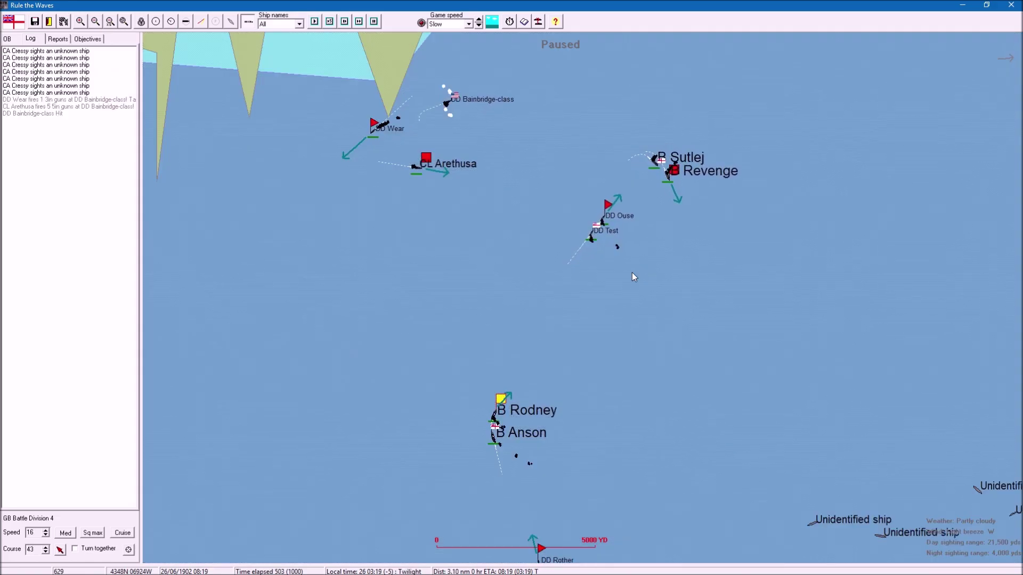
Step: Bring the unidentified ships to the southeast into view and advance the battle one turn
{"action": "left_click_drag", "start_coordinate": [704, 364], "coordinate": [483, 265]}
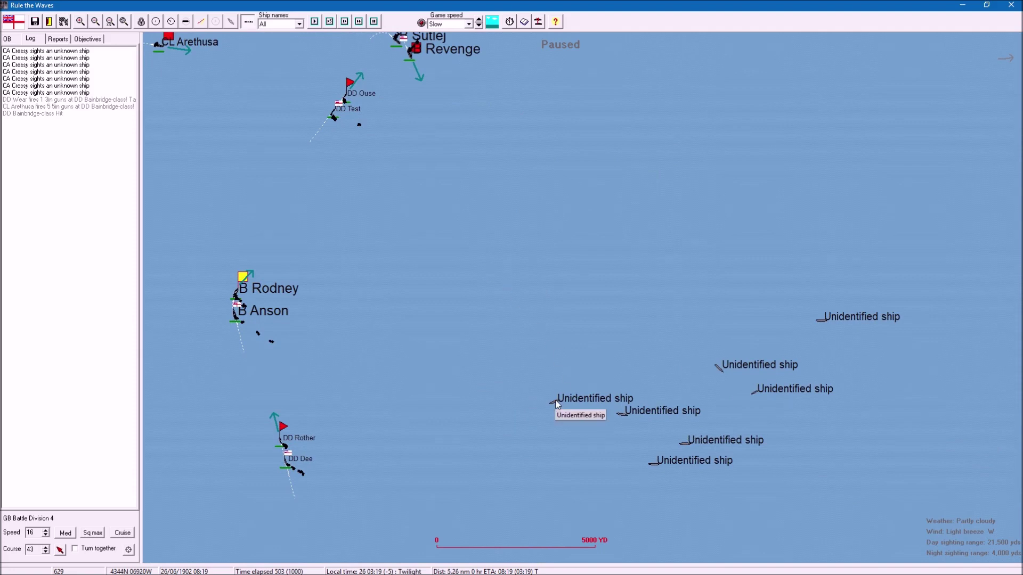
{"action": "scroll", "coordinate": [408, 336], "scroll_direction": "down", "scroll_amount": 2}
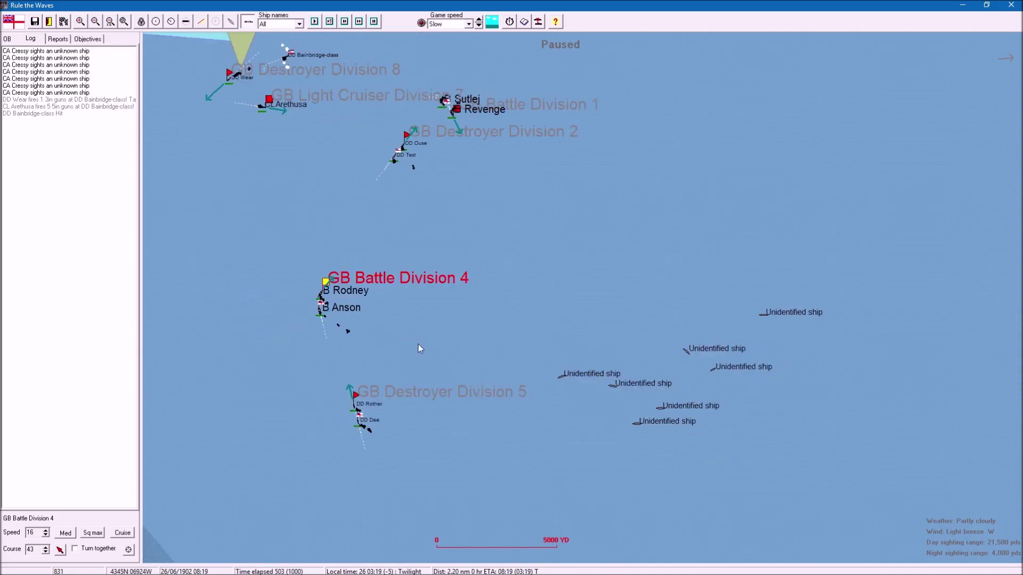
{"action": "scroll", "coordinate": [417, 344], "scroll_direction": "down", "scroll_amount": 2}
{"action": "scroll", "coordinate": [502, 382], "scroll_direction": "up", "scroll_amount": 1}
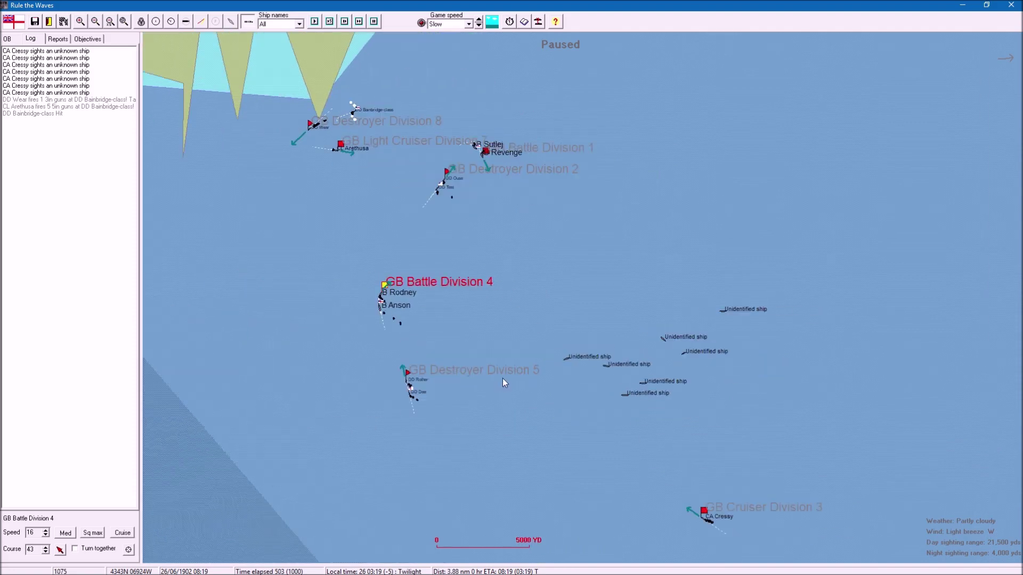
{"action": "left_click", "coordinate": [702, 510]}
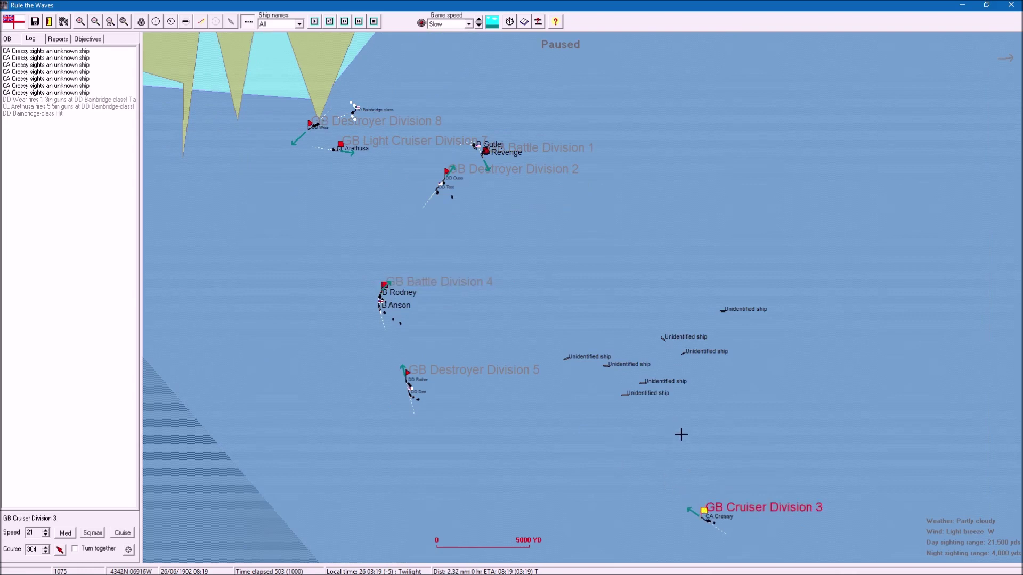
{"action": "left_click", "coordinate": [384, 285]}
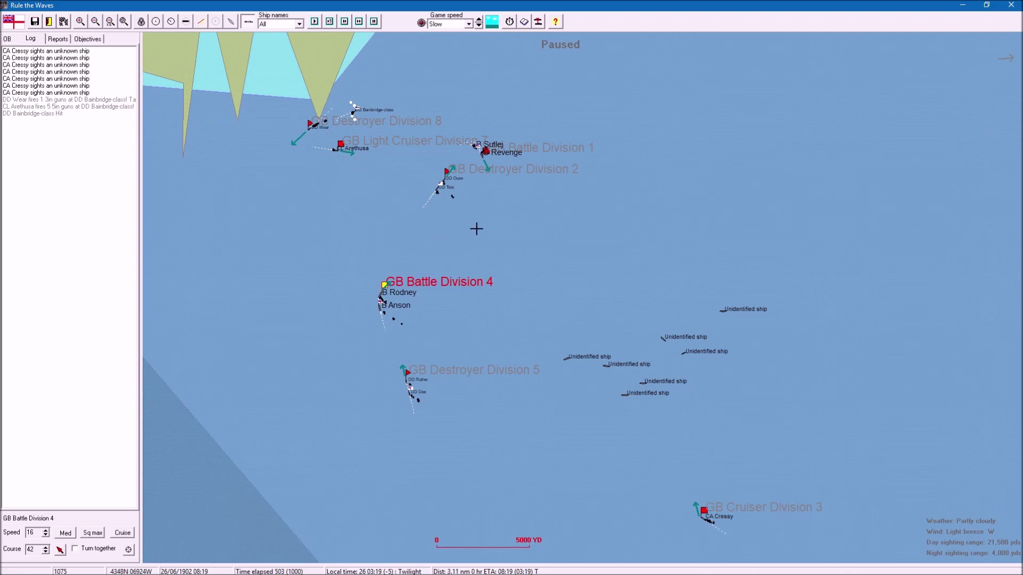
{"action": "left_click", "coordinate": [486, 150]}
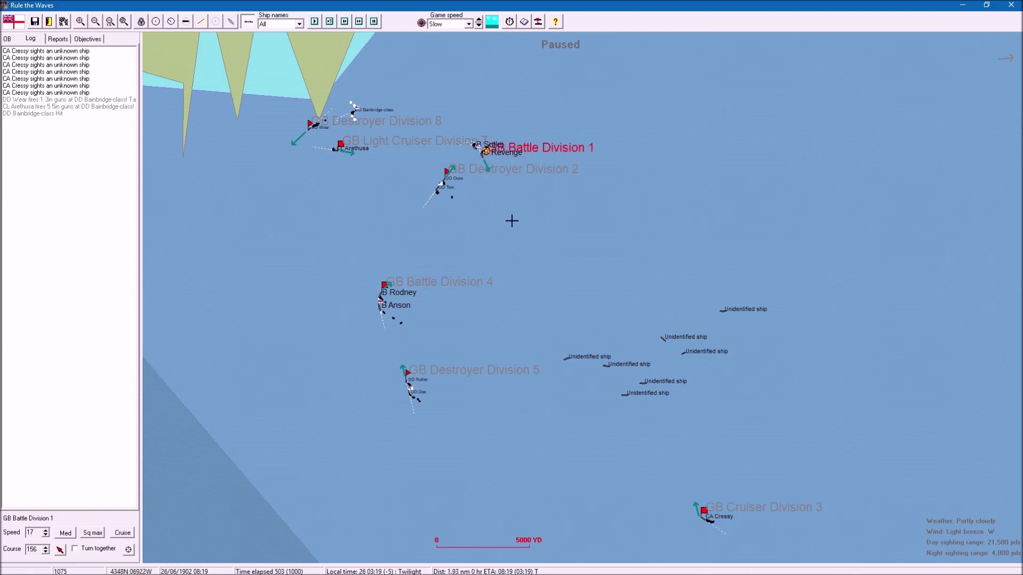
{"action": "left_click", "coordinate": [358, 22]}
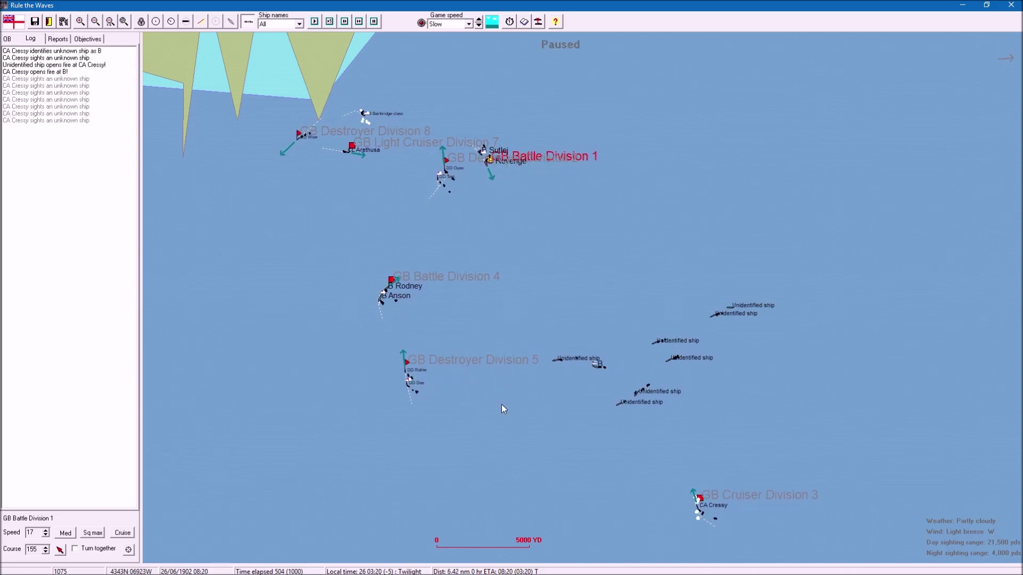
{"action": "scroll", "coordinate": [501, 404], "scroll_direction": "up", "scroll_amount": 1}
{"action": "scroll", "coordinate": [501, 404], "scroll_direction": "up", "scroll_amount": 1}
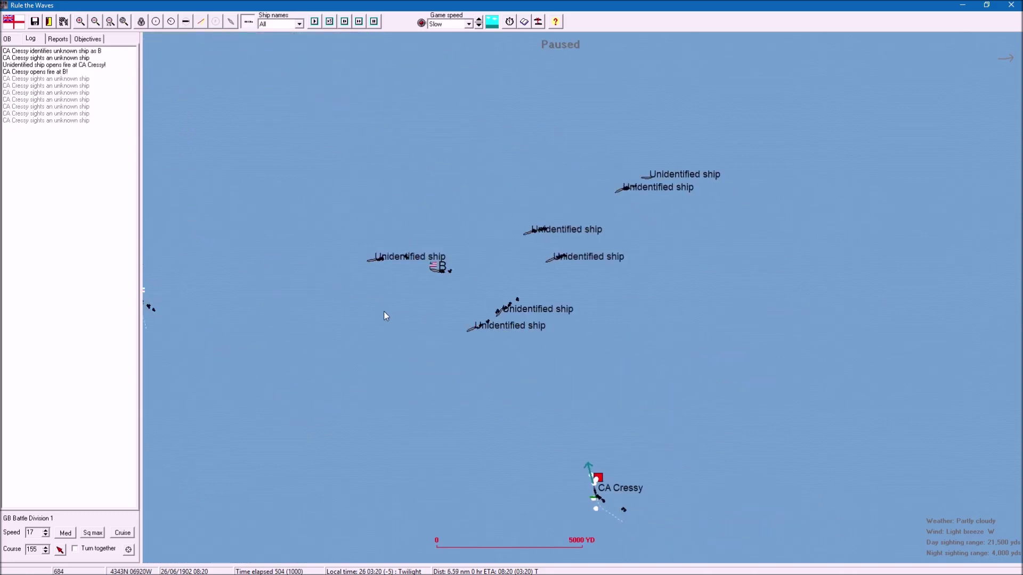
{"action": "scroll", "coordinate": [387, 334], "scroll_direction": "down", "scroll_amount": 1}
{"action": "scroll", "coordinate": [360, 365], "scroll_direction": "down", "scroll_amount": 1}
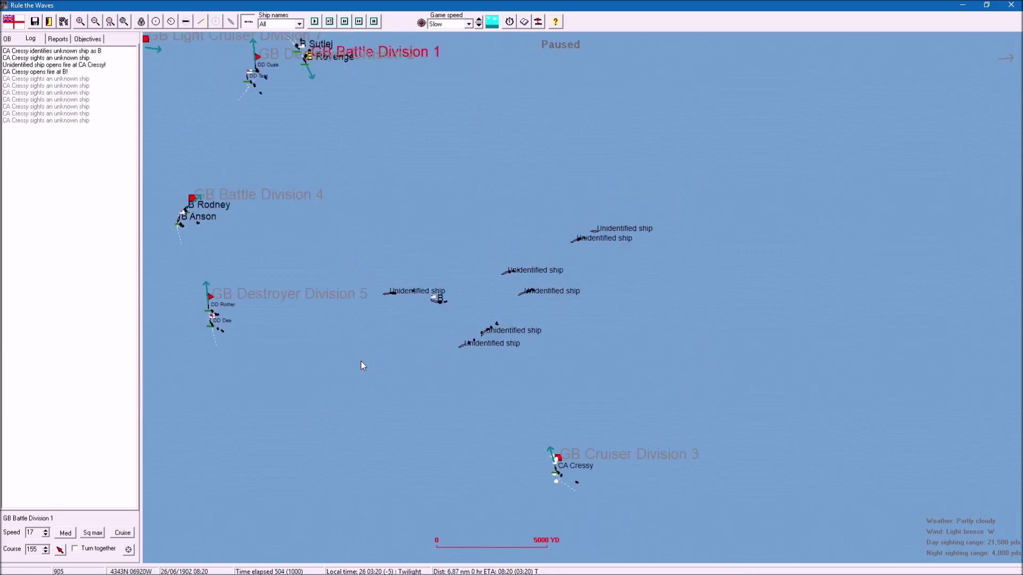
{"action": "scroll", "coordinate": [360, 365], "scroll_direction": "down", "scroll_amount": 1}
{"action": "scroll", "coordinate": [361, 365], "scroll_direction": "down", "scroll_amount": 1}
Step: Set Cruiser Division 3 on northeasterly course 45 and advance the battle one minute
{"action": "left_click_drag", "start_coordinate": [463, 234], "coordinate": [371, 243]}
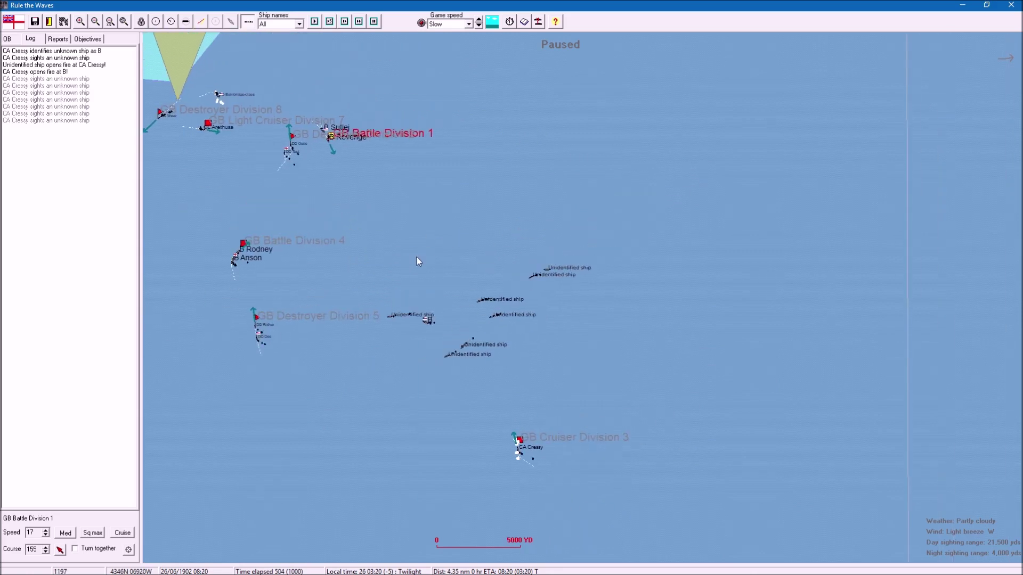
{"action": "left_click", "coordinate": [518, 442]}
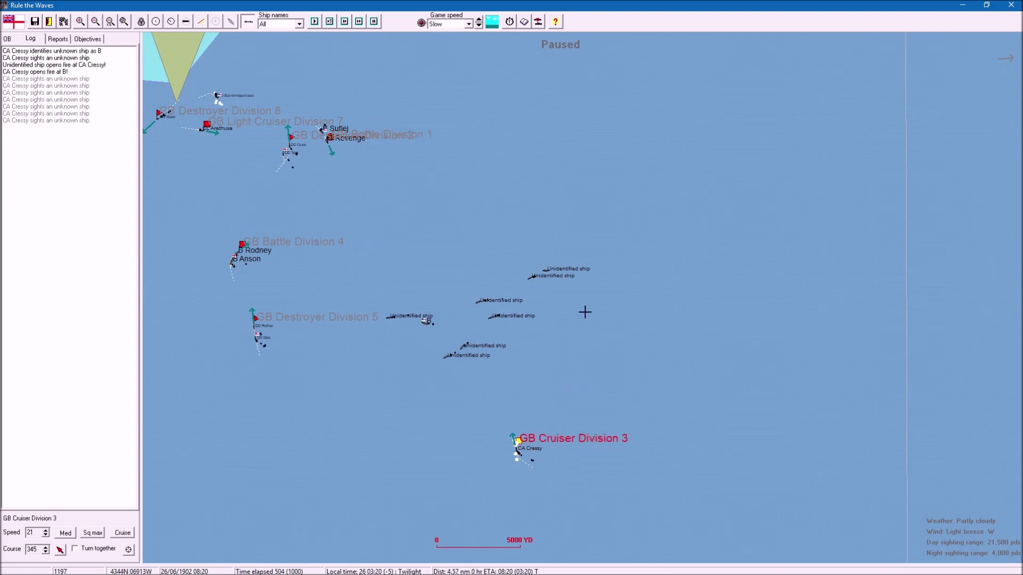
{"action": "left_click", "coordinate": [623, 324]}
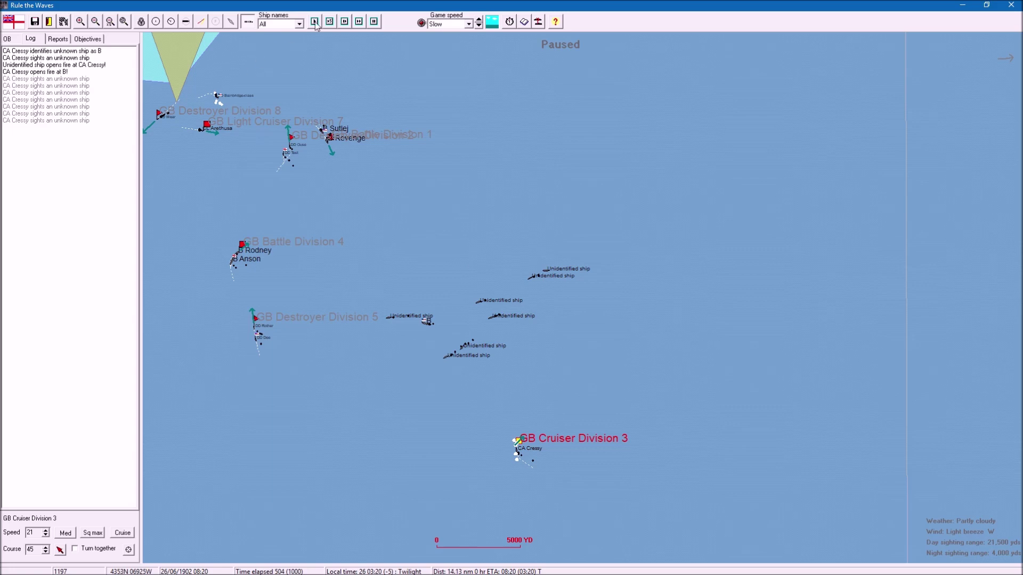
{"action": "left_click", "coordinate": [359, 21]}
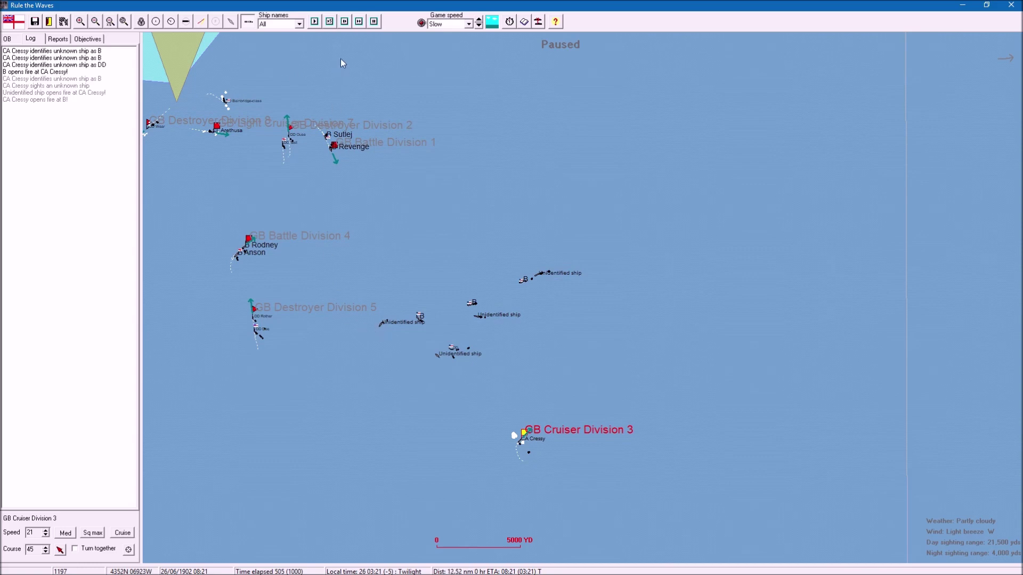
Step: Run the battle on and select GB Battle Divisions 1 and 4 and Cruiser Division 3
{"action": "left_click", "coordinate": [357, 22]}
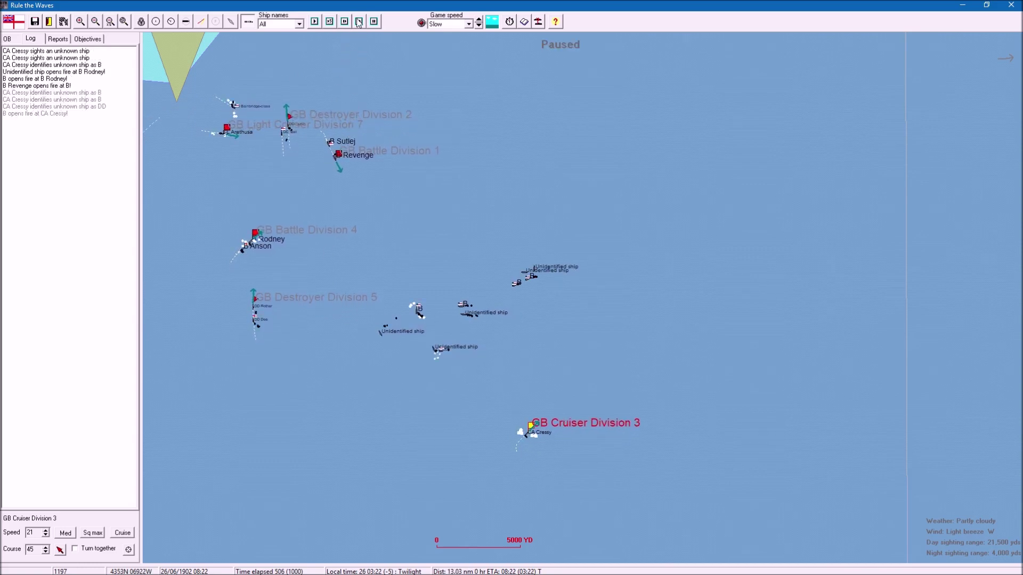
{"action": "left_click", "coordinate": [359, 22]}
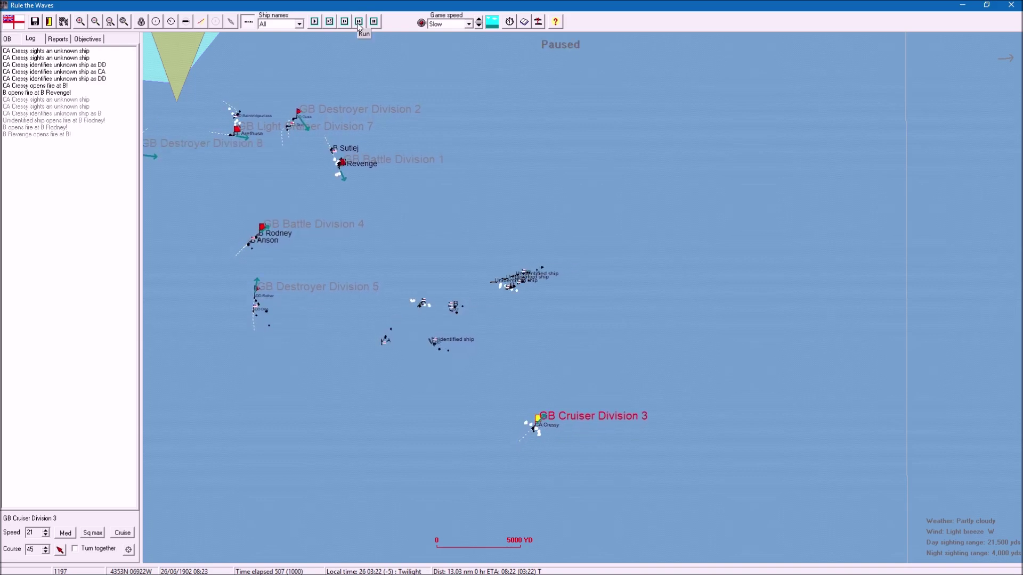
{"action": "left_click", "coordinate": [358, 23]}
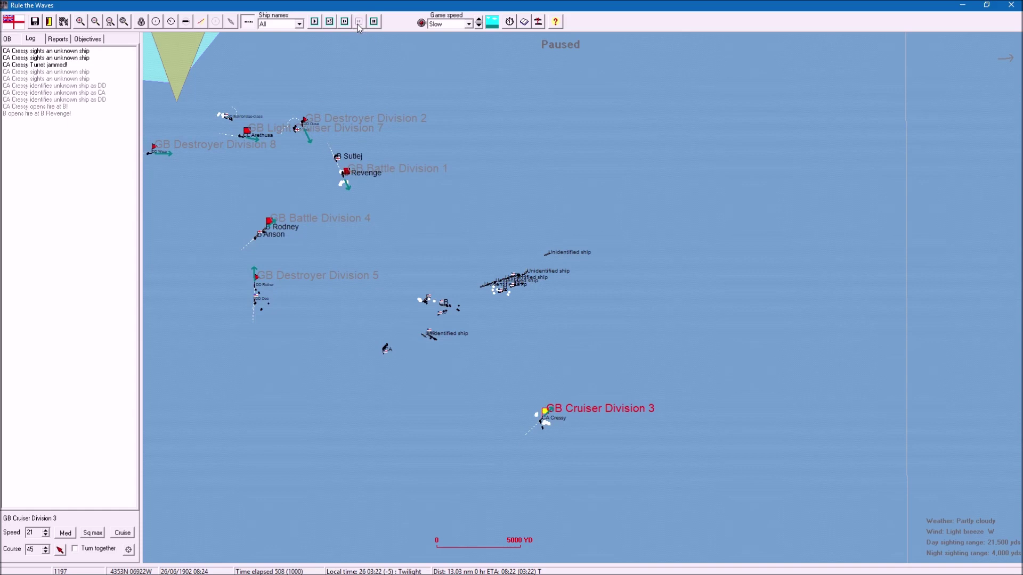
{"action": "left_click", "coordinate": [358, 23]}
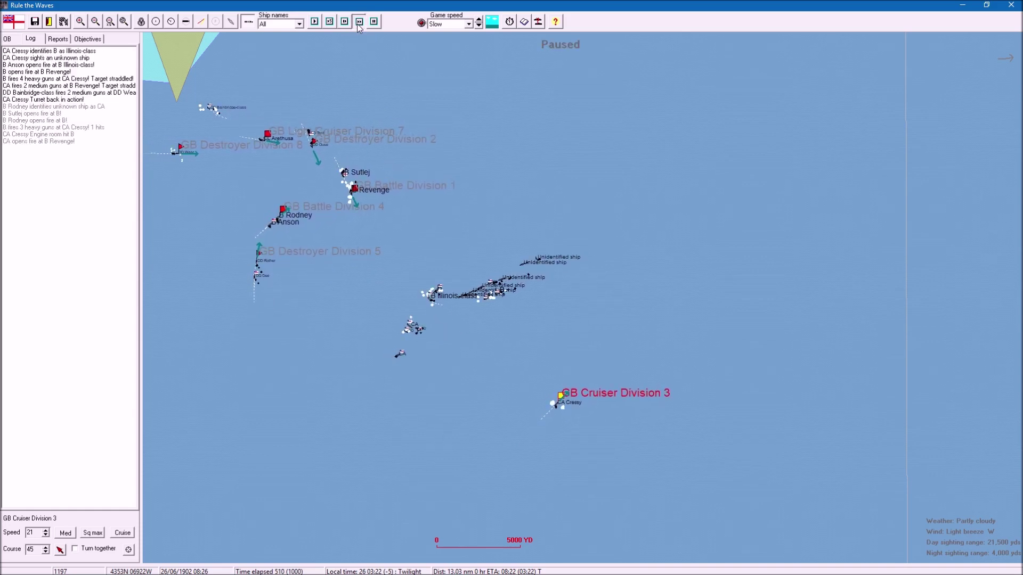
{"action": "left_click", "coordinate": [358, 23]}
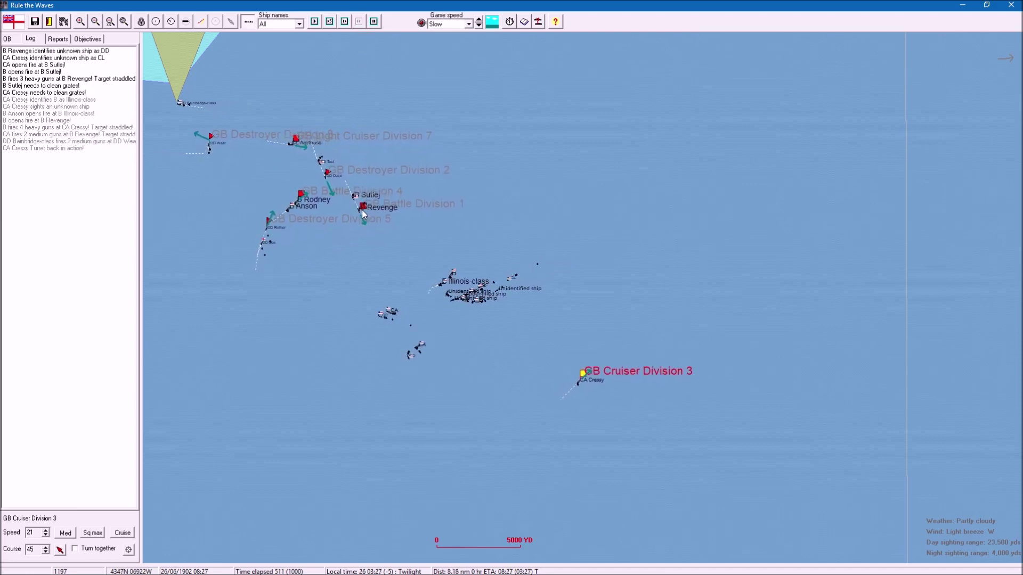
{"action": "left_click", "coordinate": [363, 210]}
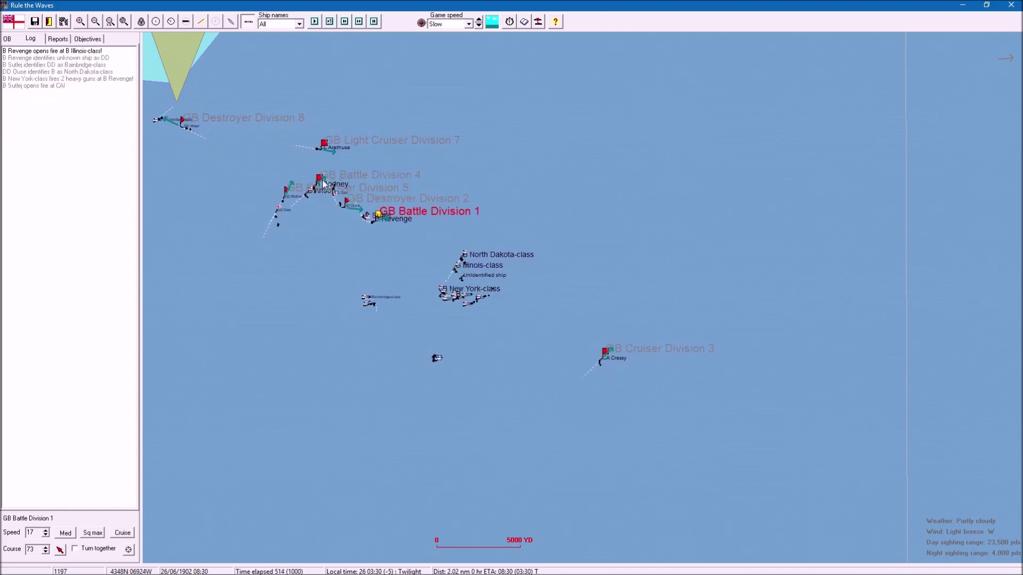
{"action": "left_click", "coordinate": [322, 179]}
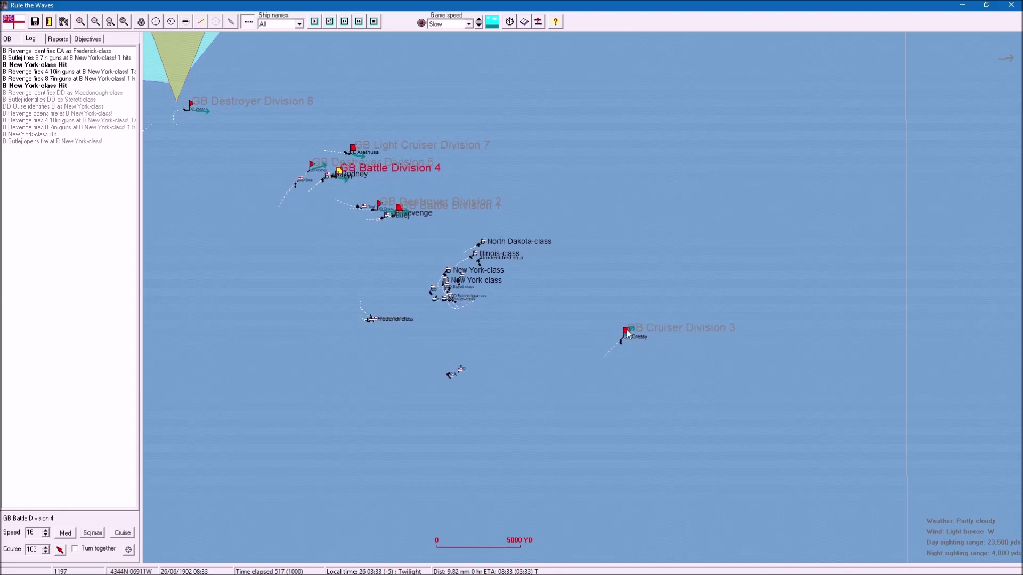
{"action": "left_click", "coordinate": [625, 331]}
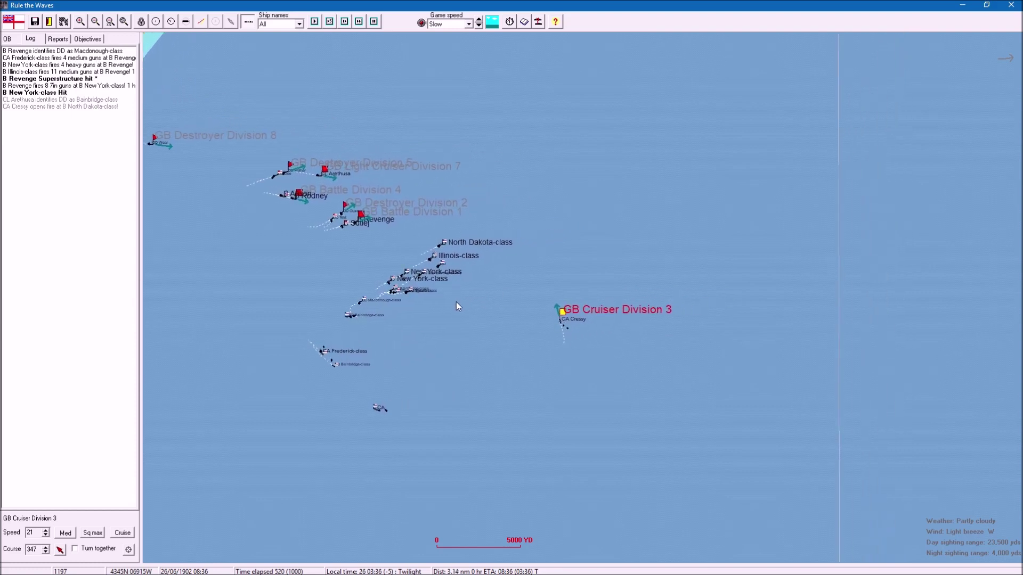
{"action": "scroll", "coordinate": [411, 296], "scroll_direction": "up", "scroll_amount": 2}
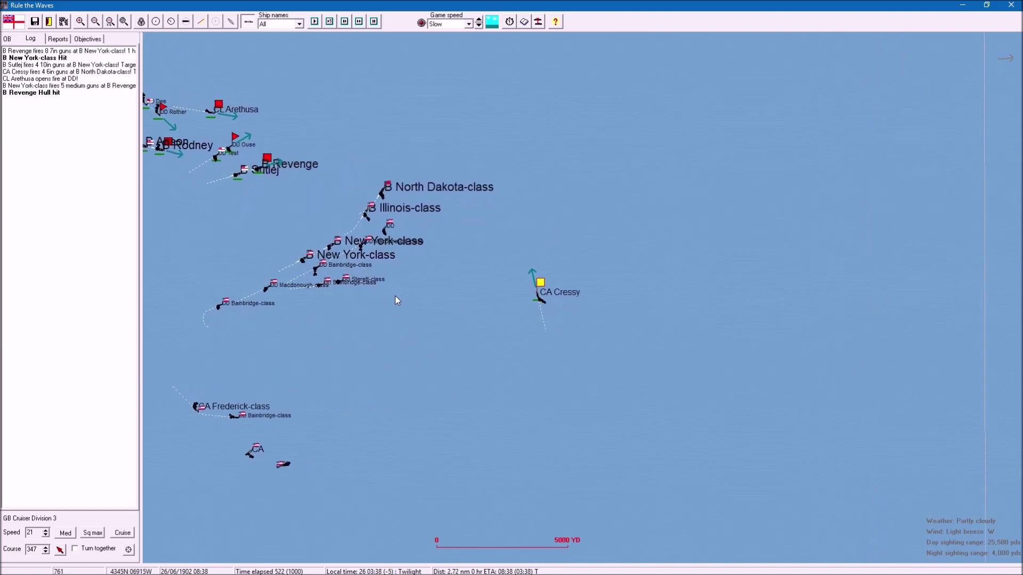
{"action": "scroll", "coordinate": [425, 258], "scroll_direction": "down", "scroll_amount": 2}
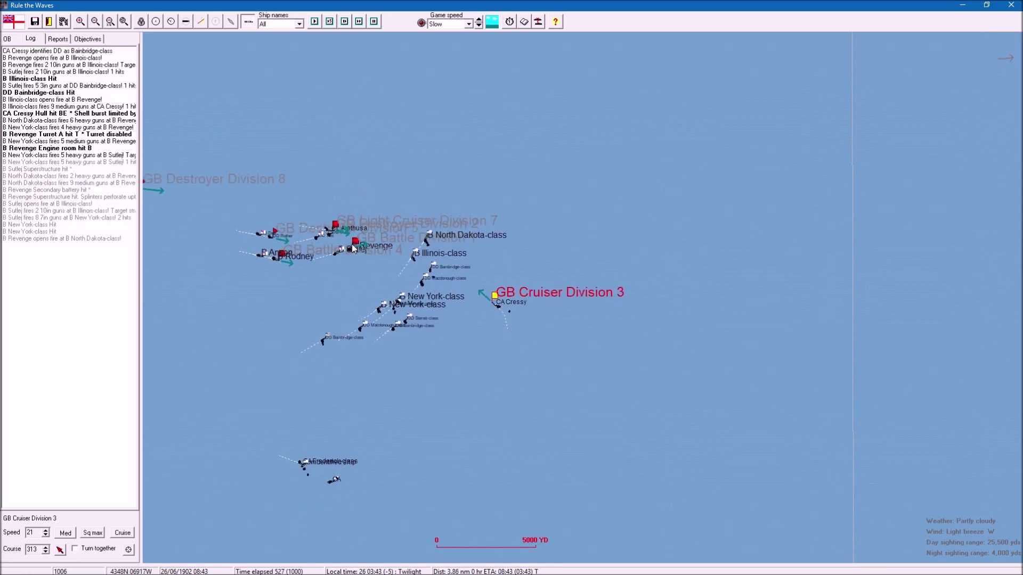
Step: Set game speed to Slower, acknowledge Sutlej's magazine explosion and sinking, and reselect Cruiser Division 3
{"action": "left_click", "coordinate": [478, 23]}
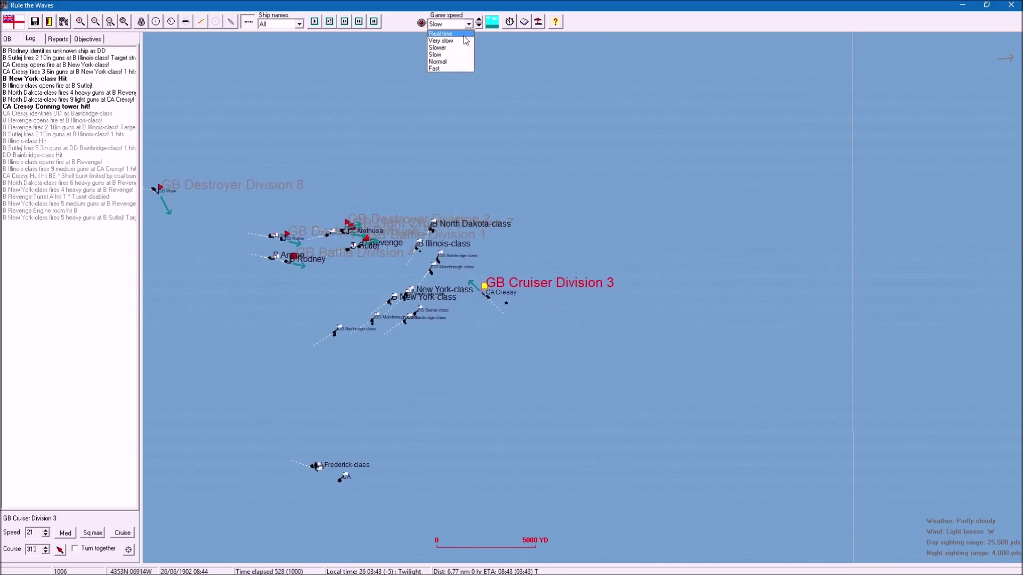
{"action": "left_click", "coordinate": [448, 47]}
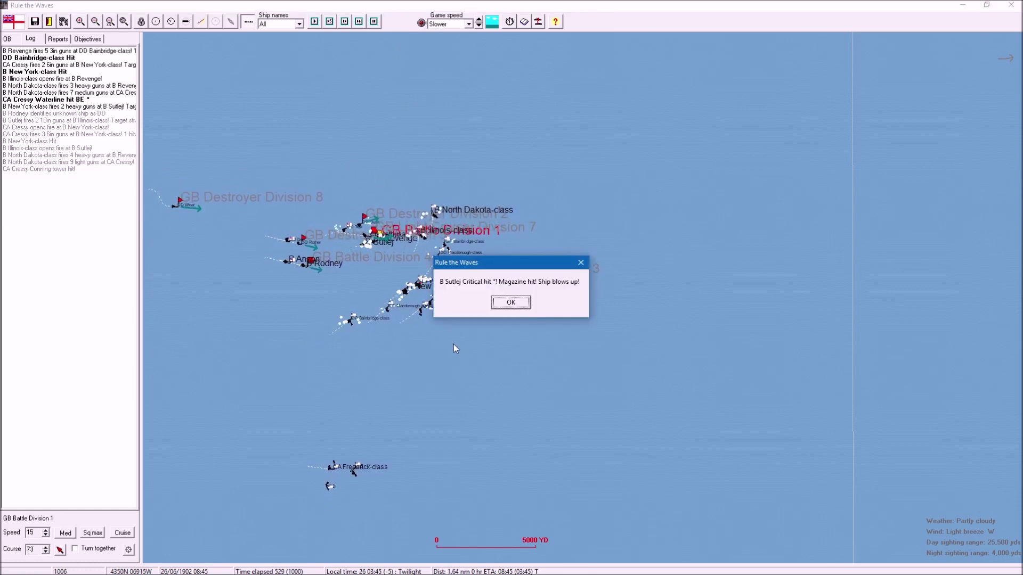
{"action": "left_click", "coordinate": [497, 307]}
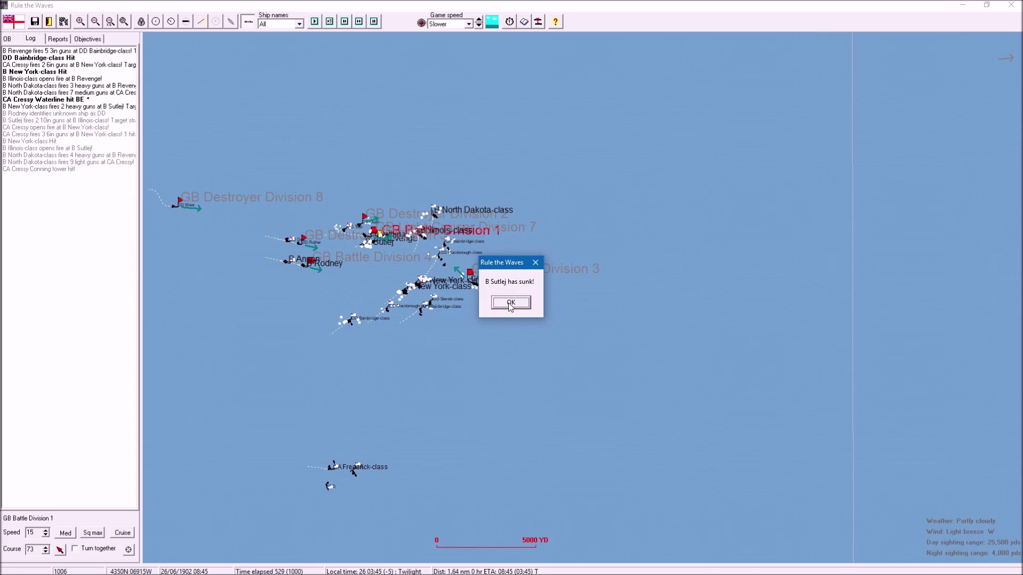
{"action": "left_click", "coordinate": [510, 304]}
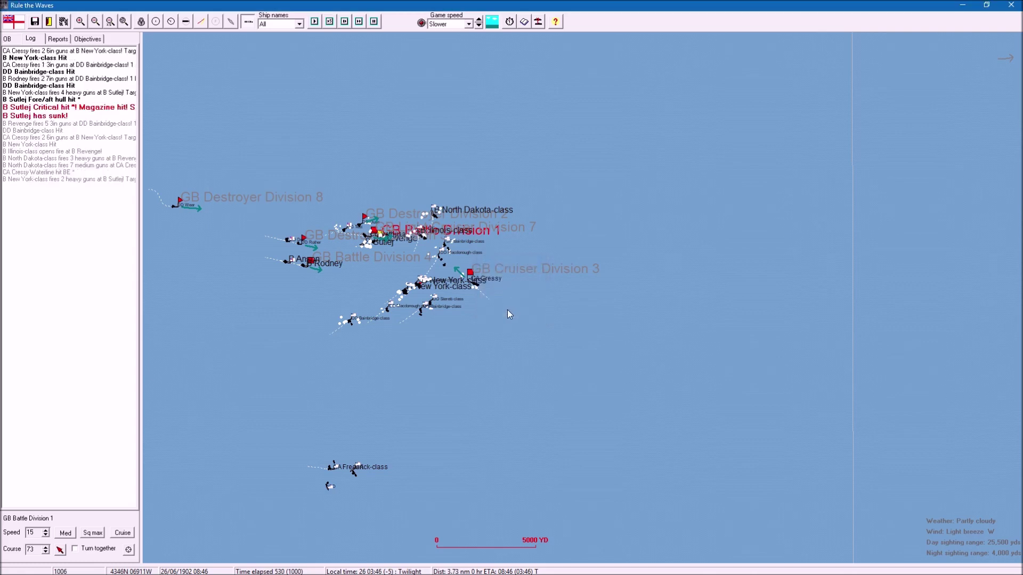
{"action": "left_click", "coordinate": [470, 273]}
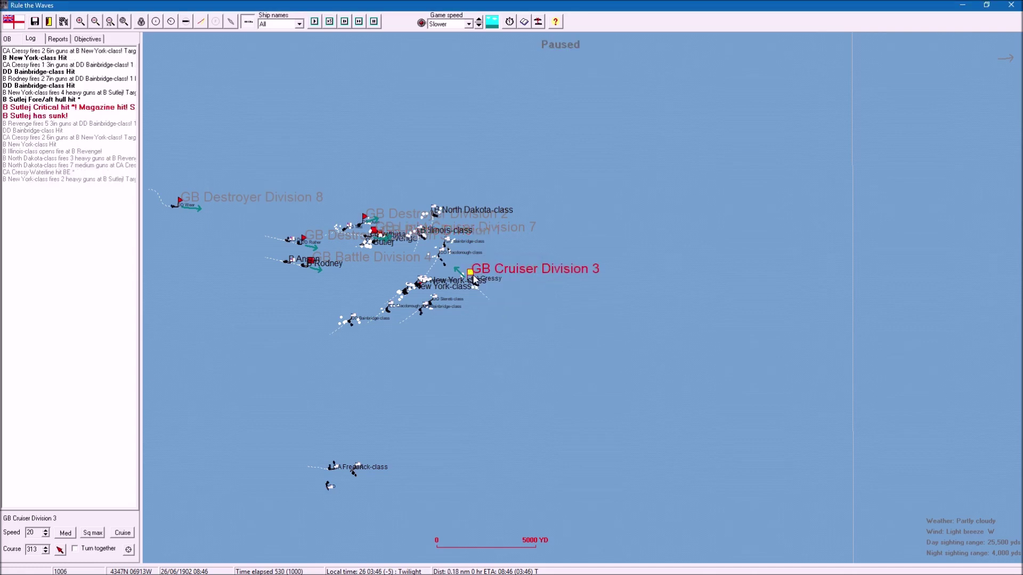
Step: Turn Cruiser Division 3 onto course 28 and label only capital ships on the map
{"action": "left_click", "coordinate": [494, 232]}
{"action": "scroll", "coordinate": [377, 242], "scroll_direction": "up", "scroll_amount": 2}
{"action": "scroll", "coordinate": [378, 241], "scroll_direction": "up", "scroll_amount": 2}
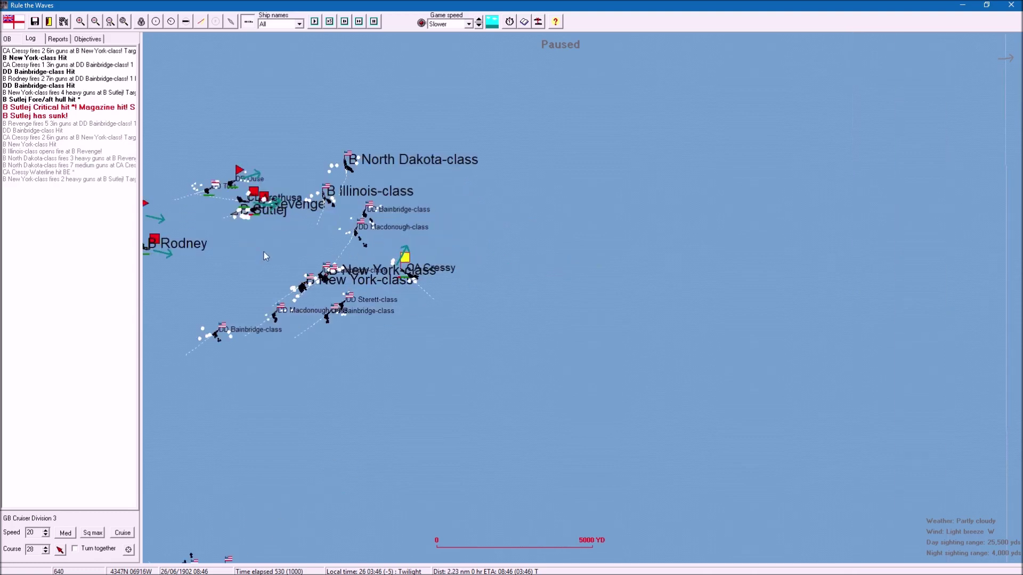
{"action": "scroll", "coordinate": [265, 251], "scroll_direction": "down", "scroll_amount": 1}
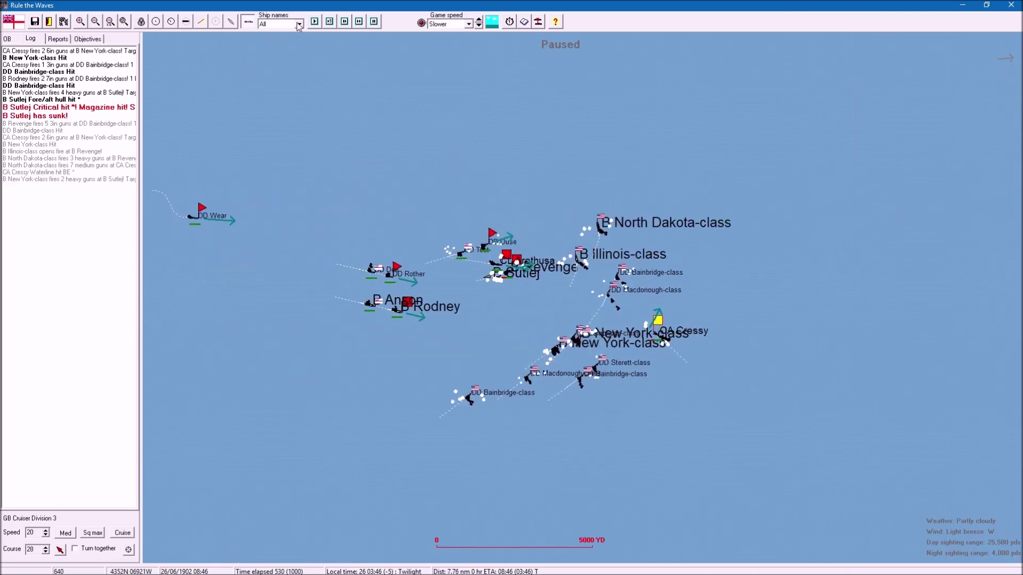
{"action": "left_click", "coordinate": [298, 22]}
{"action": "left_click", "coordinate": [280, 62]}
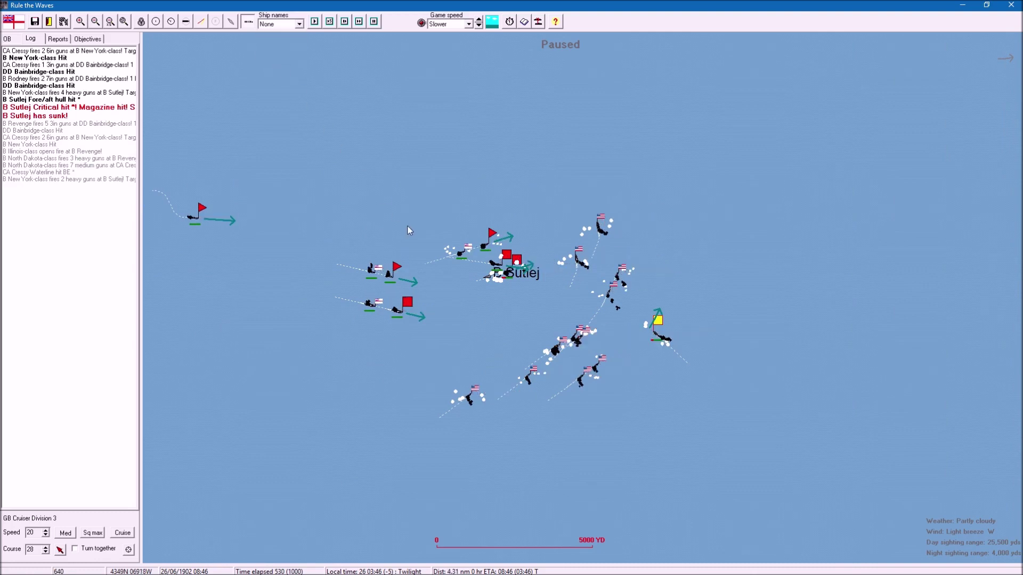
{"action": "scroll", "coordinate": [450, 278], "scroll_direction": "up", "scroll_amount": 2}
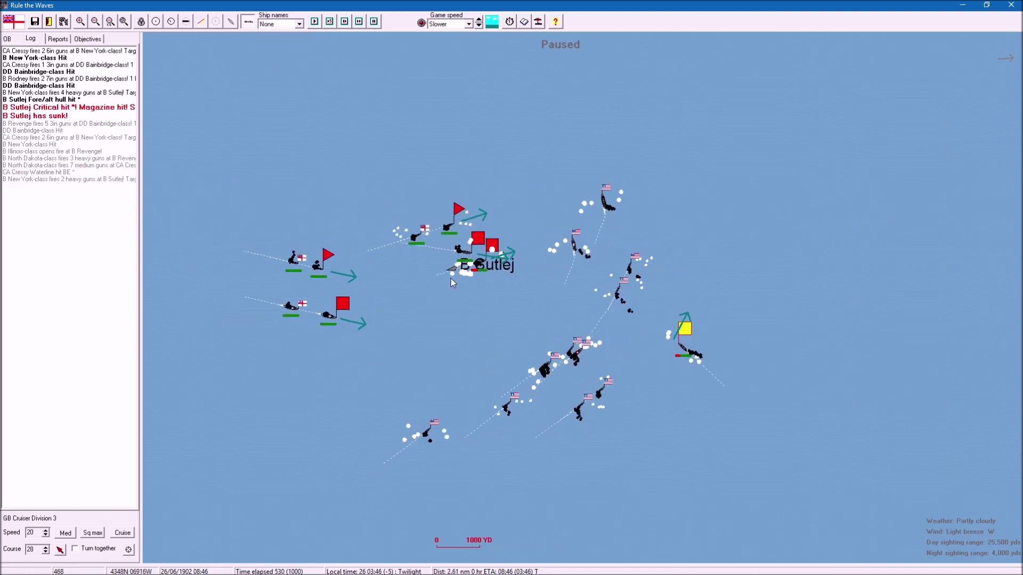
{"action": "left_click", "coordinate": [298, 23]}
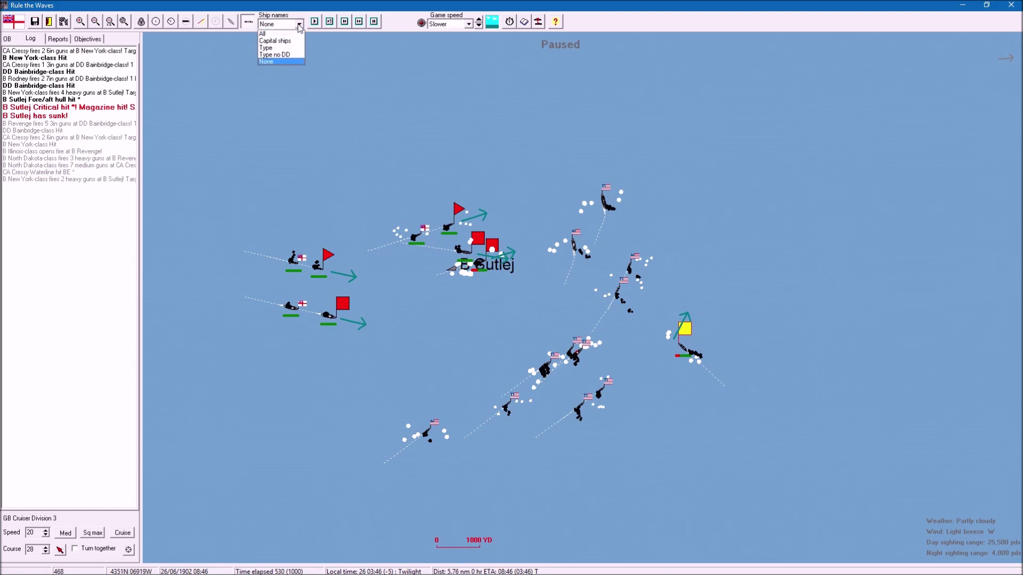
{"action": "left_click", "coordinate": [276, 46]}
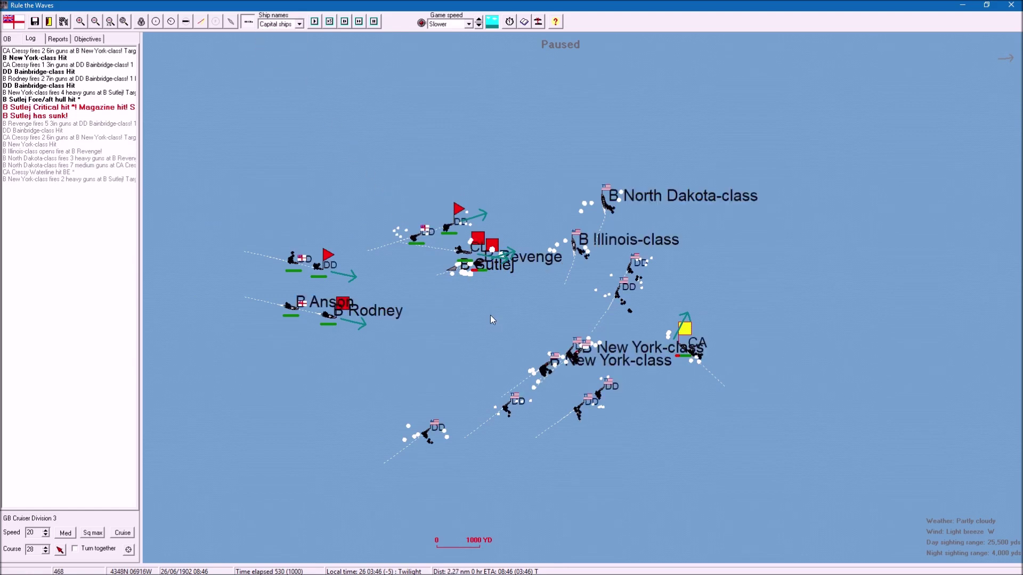
Step: Steer Battle Division 1 to 20, Light Cruiser Division 7 to 17, Battle Division 4 to 54, and resume
{"action": "left_click", "coordinate": [491, 243]}
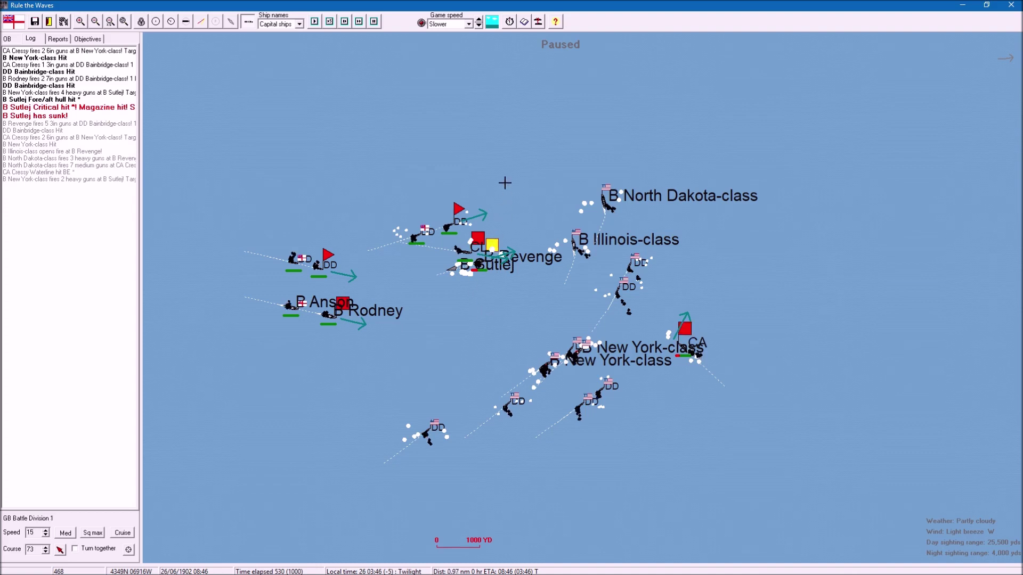
{"action": "left_click", "coordinate": [507, 181]}
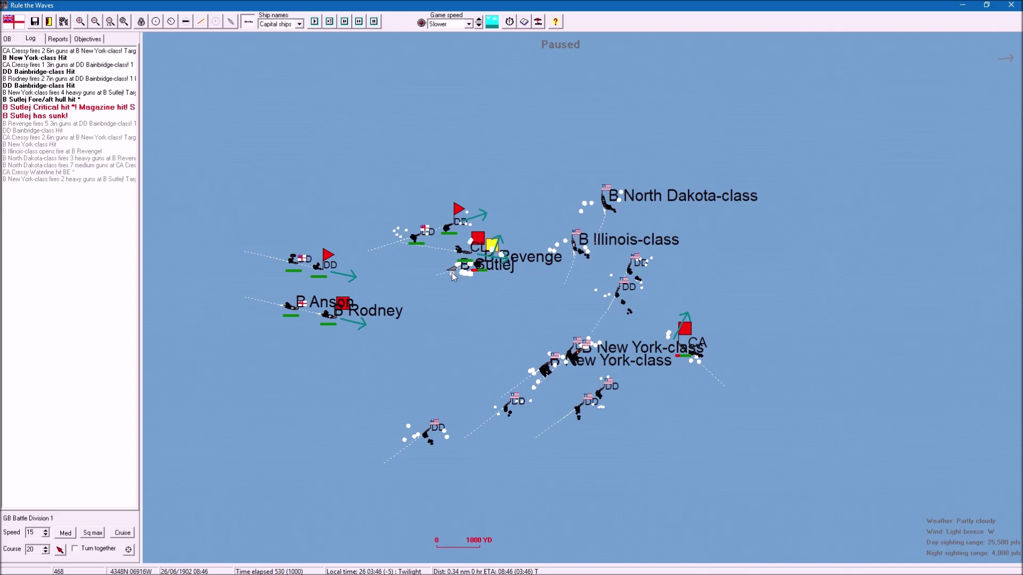
{"action": "left_click", "coordinate": [478, 243]}
{"action": "left_click", "coordinate": [489, 170]}
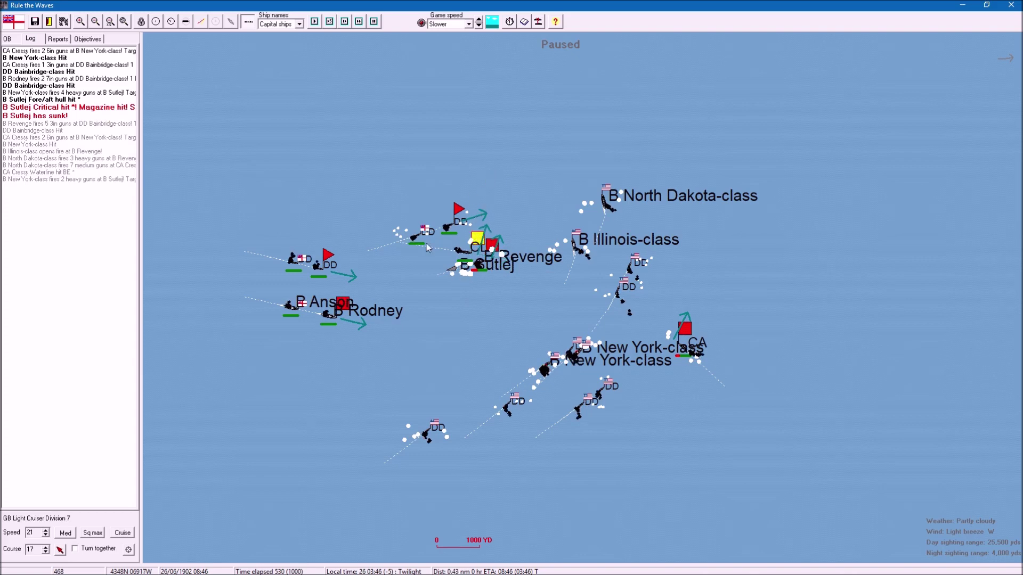
{"action": "left_click", "coordinate": [345, 307]}
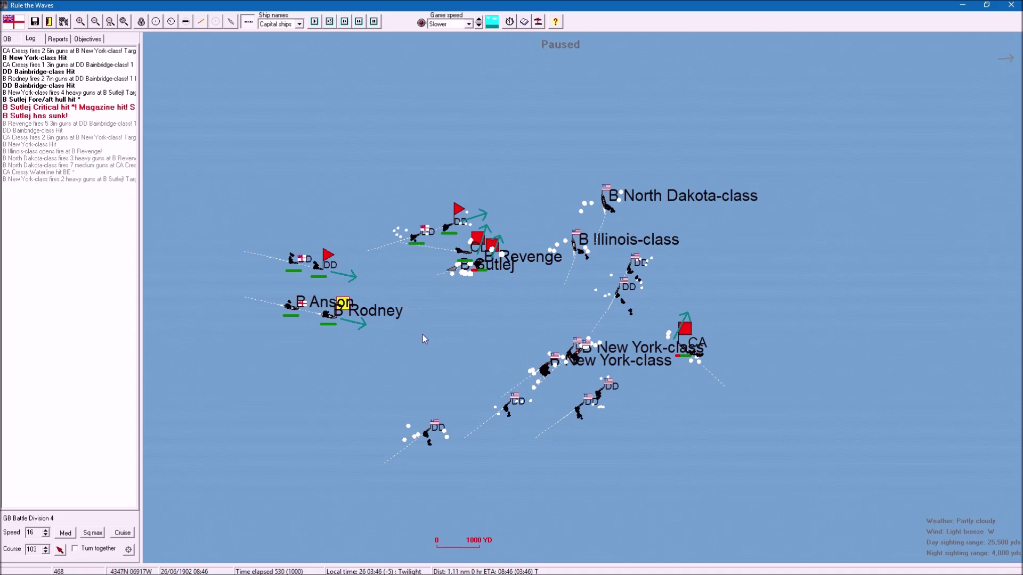
{"action": "left_click", "coordinate": [495, 196]}
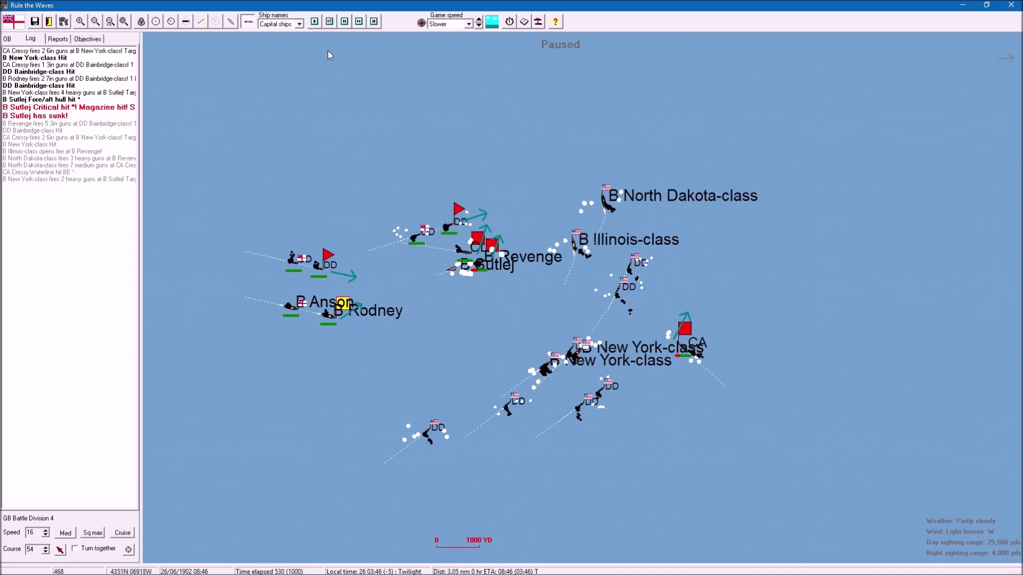
{"action": "left_click", "coordinate": [358, 21]}
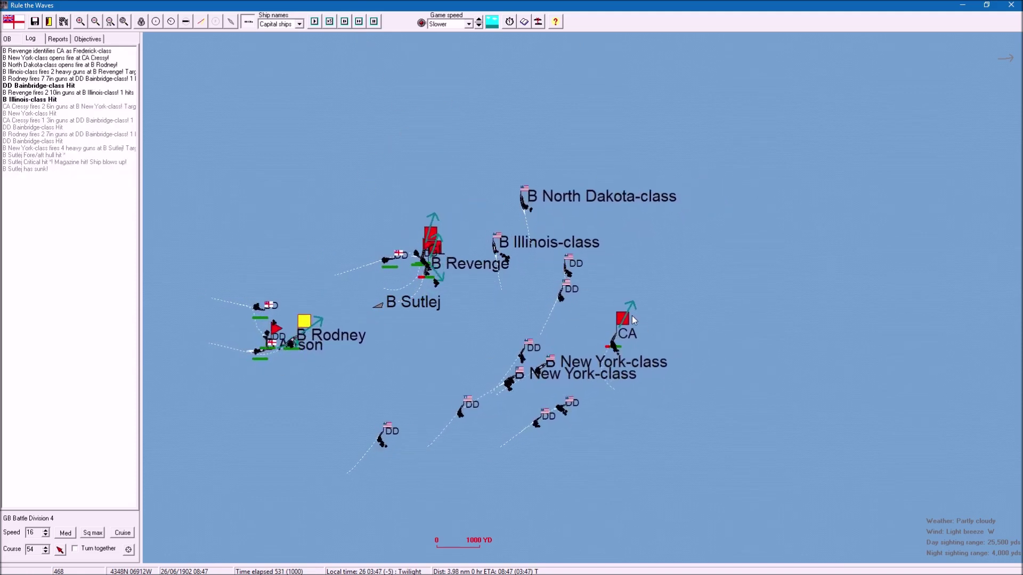
Step: Watch Cruiser Division 3 and Battle Division 4 in action and dismiss the sink-two-ships objective notice
{"action": "left_click", "coordinate": [627, 319]}
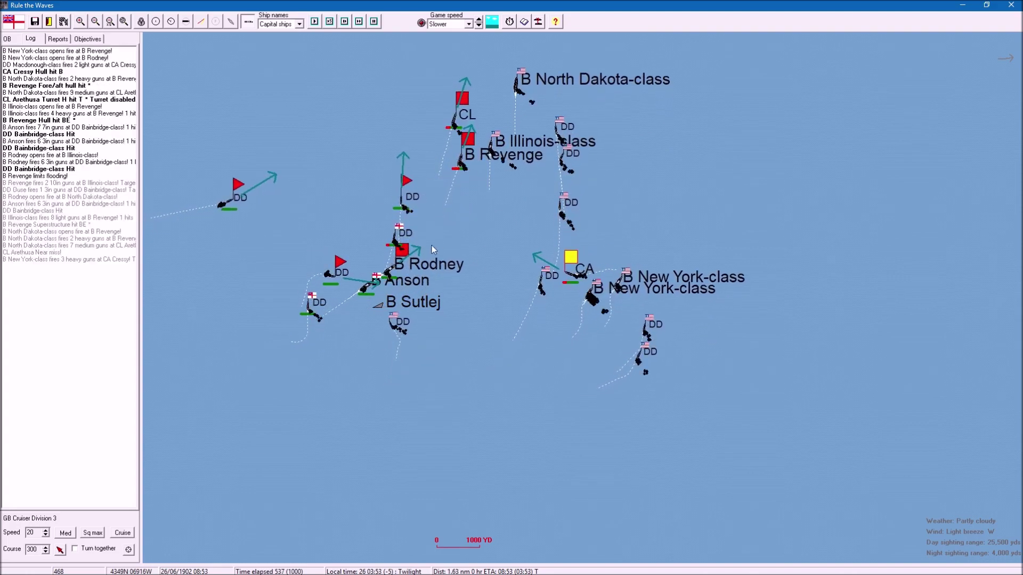
{"action": "left_click", "coordinate": [416, 244]}
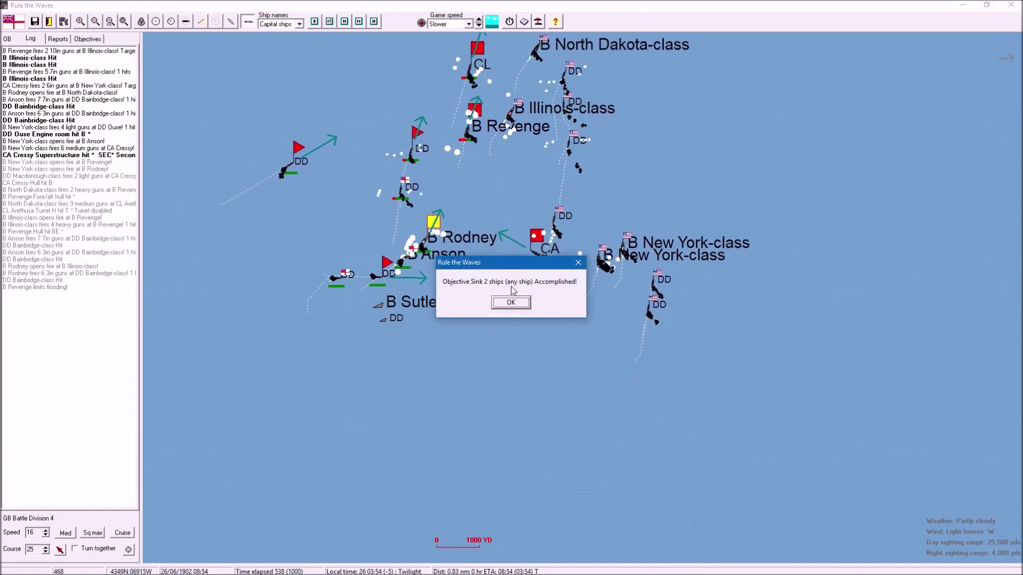
{"action": "left_click", "coordinate": [510, 302]}
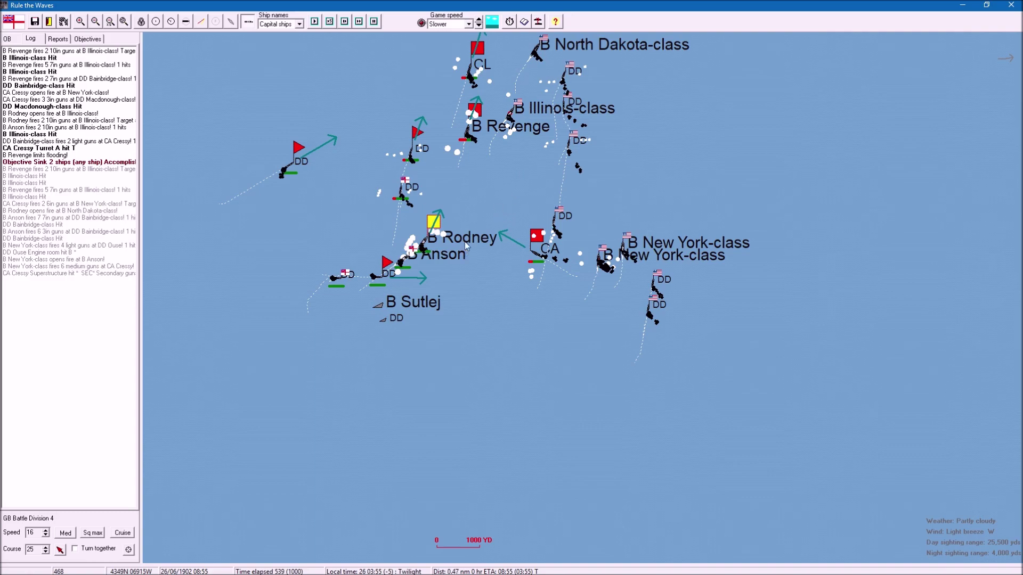
Step: Turn Revenge's division east, Rodney's east-northeast, cruisers north, light cruisers southwest (209), then resume
{"action": "mouse_move", "coordinate": [499, 190]}
{"action": "left_mouse_down"}
{"action": "mouse_move", "coordinate": [442, 349]}
{"action": "mouse_move", "coordinate": [420, 377]}
{"action": "left_mouse_up"}
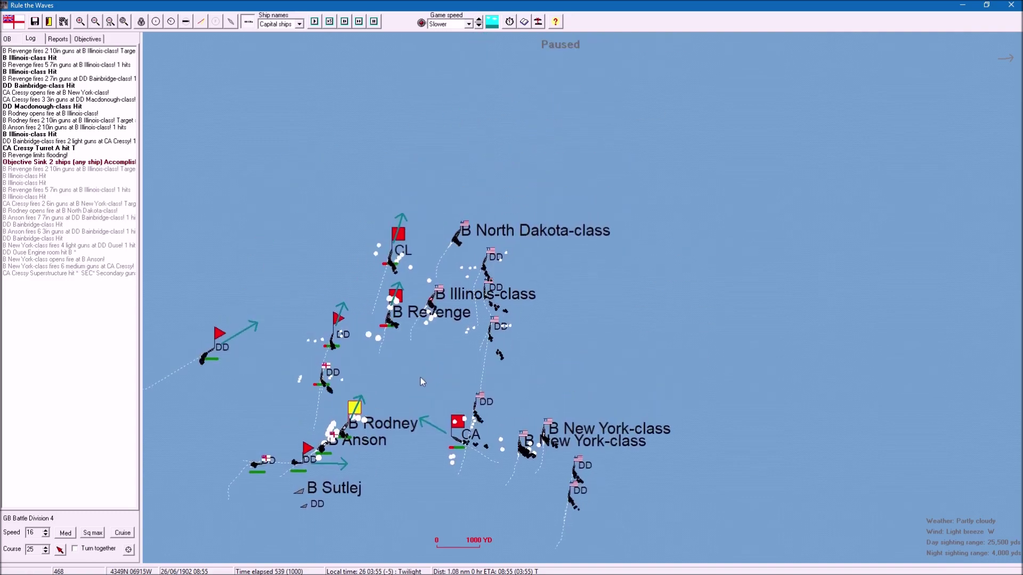
{"action": "scroll", "coordinate": [447, 381], "scroll_direction": "down", "scroll_amount": 2}
{"action": "scroll", "coordinate": [448, 382], "scroll_direction": "down", "scroll_amount": 1}
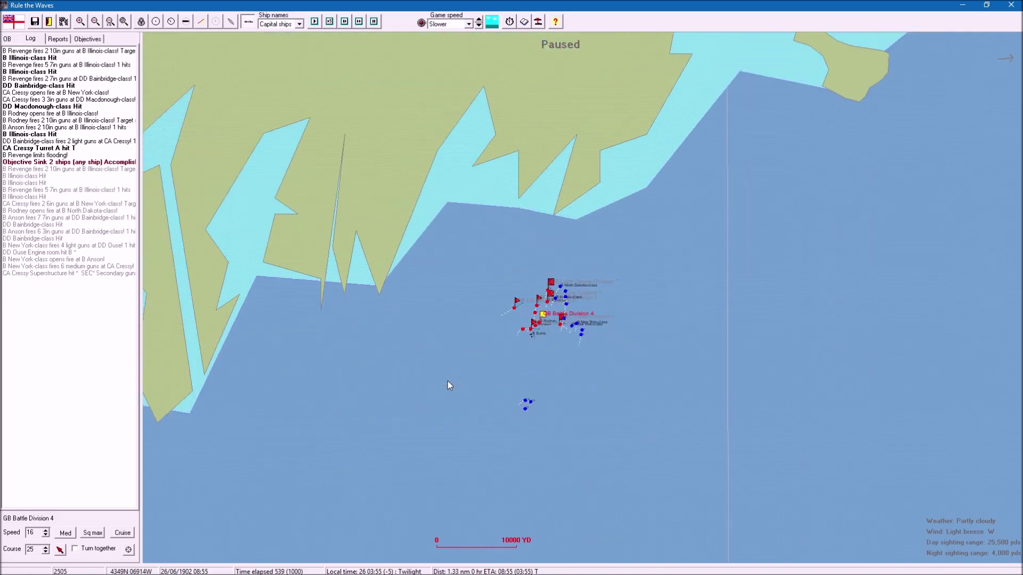
{"action": "scroll", "coordinate": [448, 380], "scroll_direction": "up", "scroll_amount": 2}
{"action": "scroll", "coordinate": [447, 382], "scroll_direction": "up", "scroll_amount": 2}
{"action": "scroll", "coordinate": [448, 381], "scroll_direction": "up", "scroll_amount": 1}
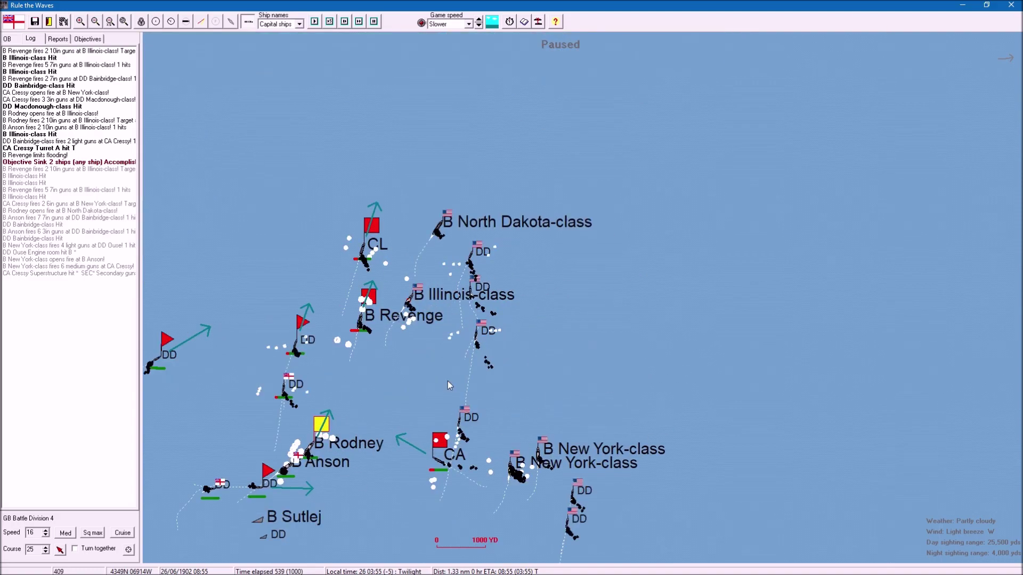
{"action": "scroll", "coordinate": [447, 381], "scroll_direction": "down", "scroll_amount": 1}
{"action": "scroll", "coordinate": [447, 382], "scroll_direction": "up", "scroll_amount": 1}
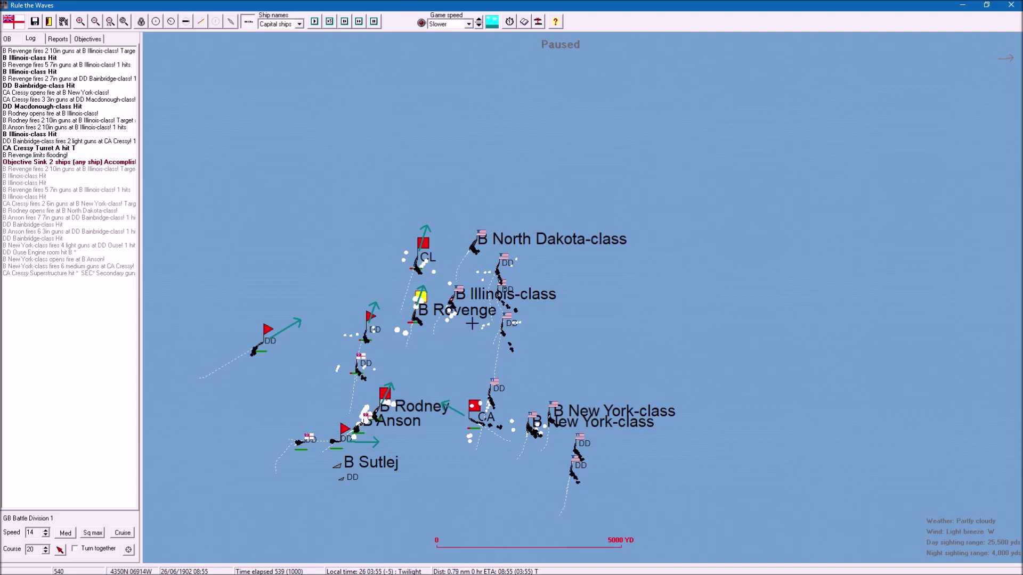
{"action": "scroll", "coordinate": [452, 309], "scroll_direction": "up", "scroll_amount": 2}
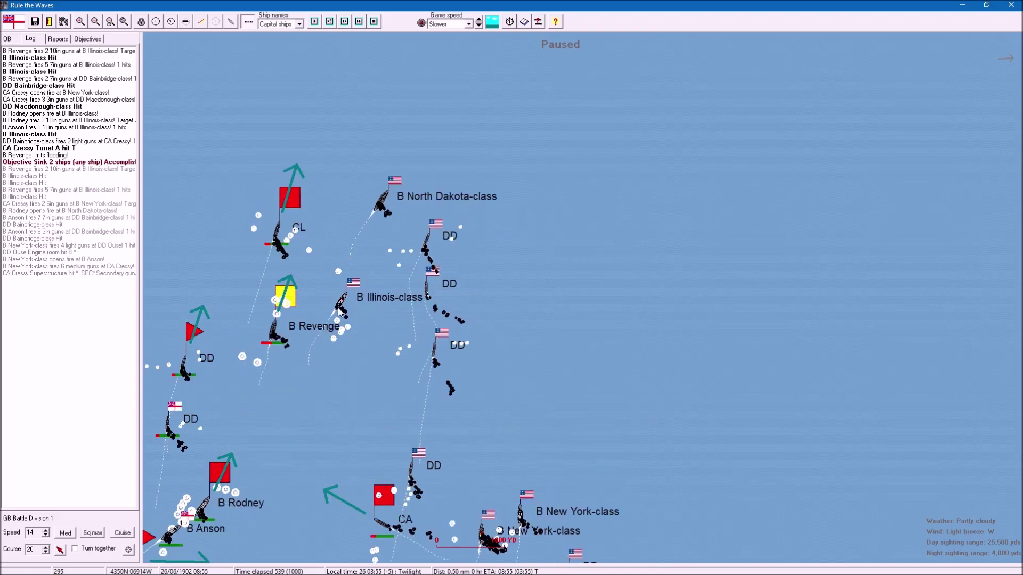
{"action": "scroll", "coordinate": [368, 304], "scroll_direction": "up", "scroll_amount": 1}
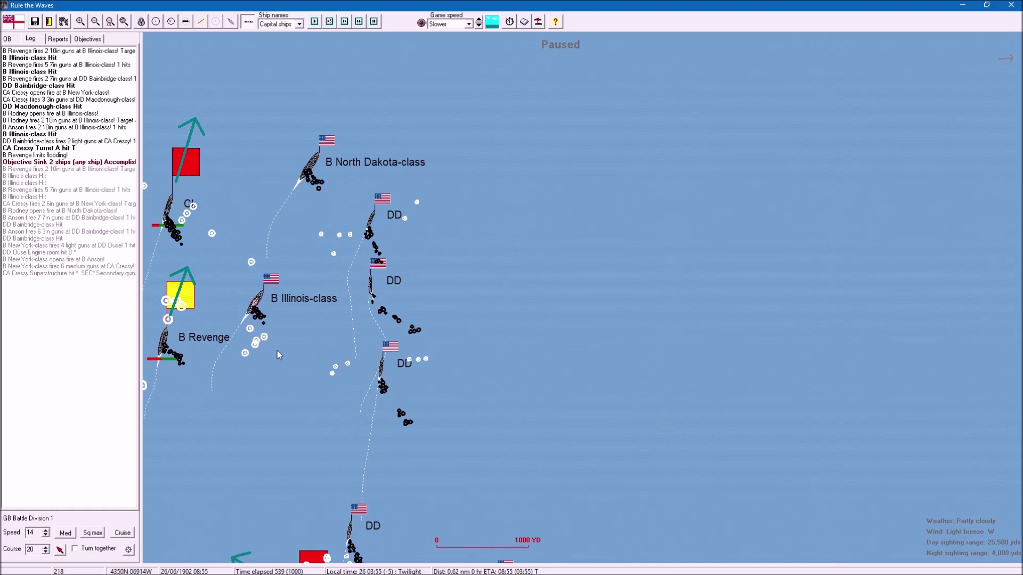
{"action": "scroll", "coordinate": [277, 351], "scroll_direction": "down", "scroll_amount": 1}
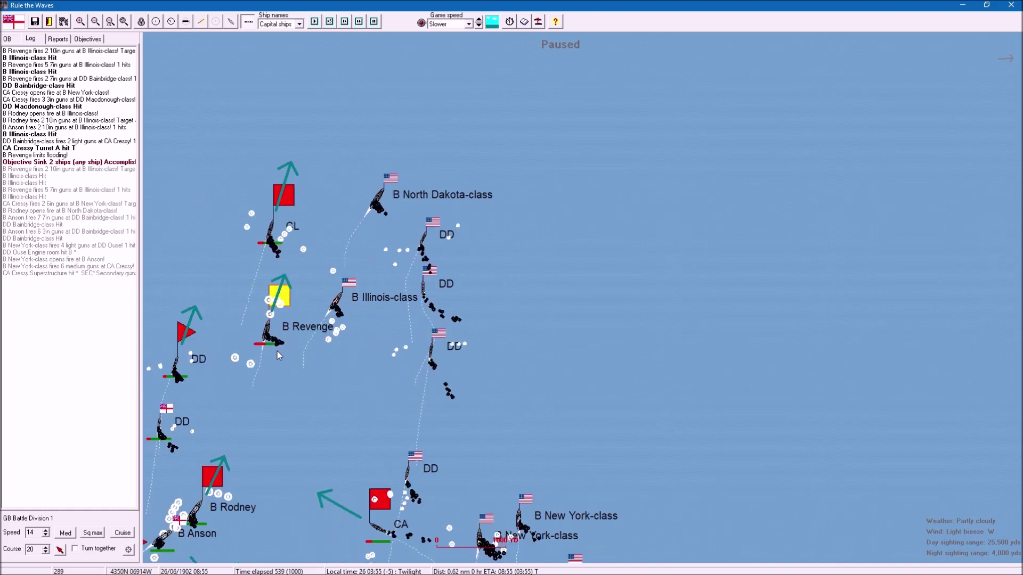
{"action": "right_click", "coordinate": [369, 343]}
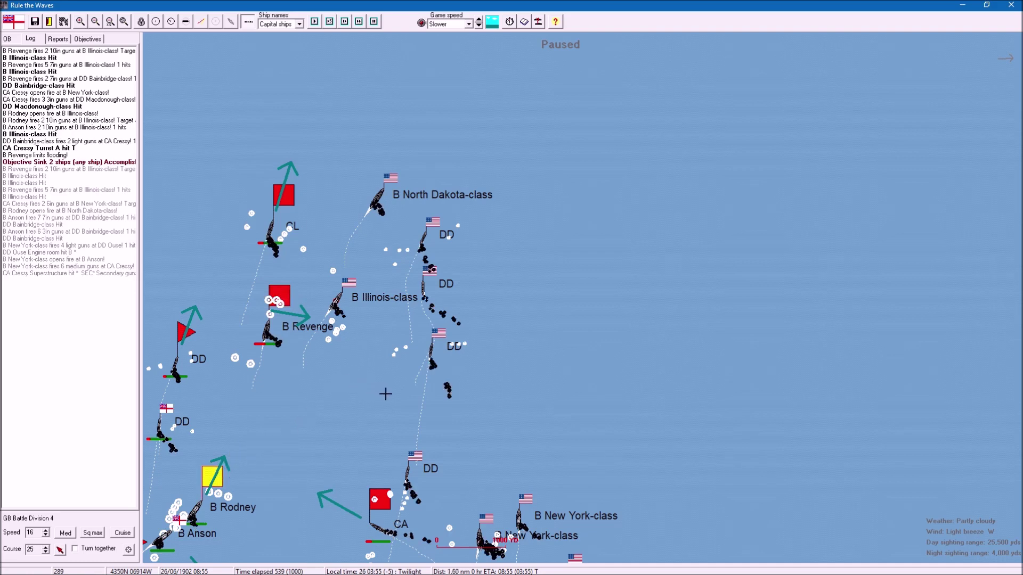
{"action": "right_click", "coordinate": [385, 393]}
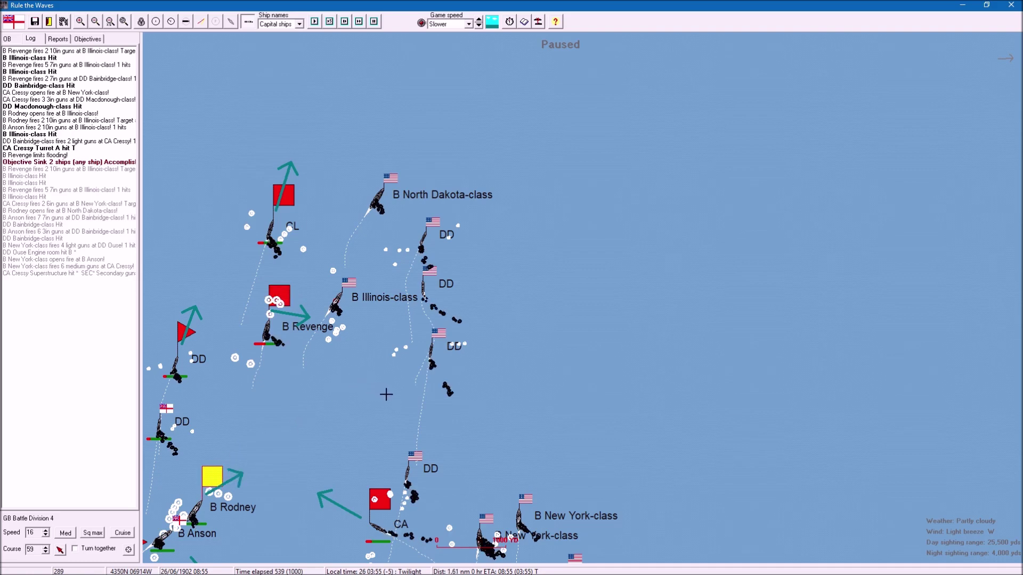
{"action": "left_click", "coordinate": [377, 499]}
{"action": "right_click", "coordinate": [384, 417]}
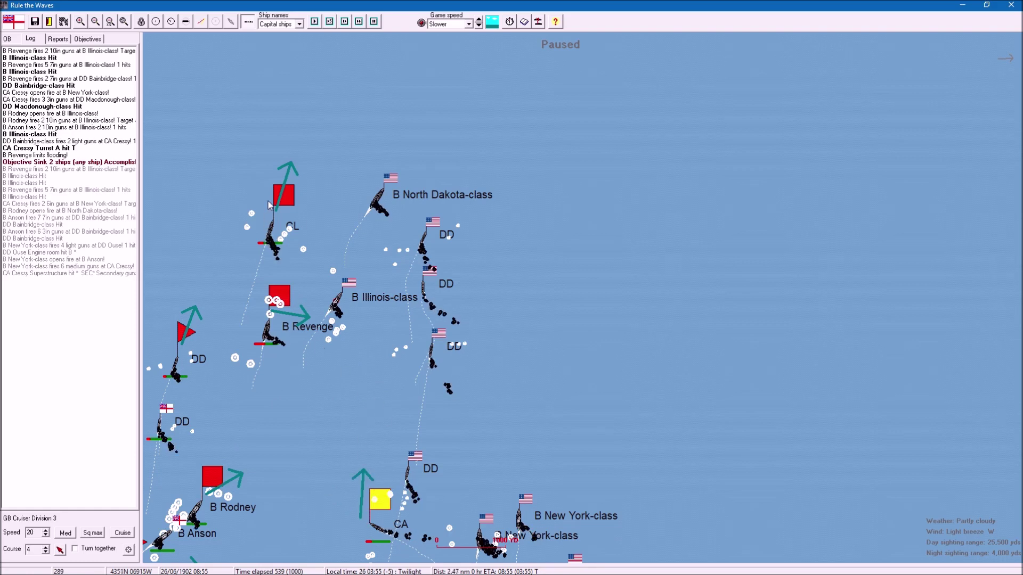
{"action": "left_click", "coordinate": [285, 196]}
{"action": "right_click", "coordinate": [213, 325]}
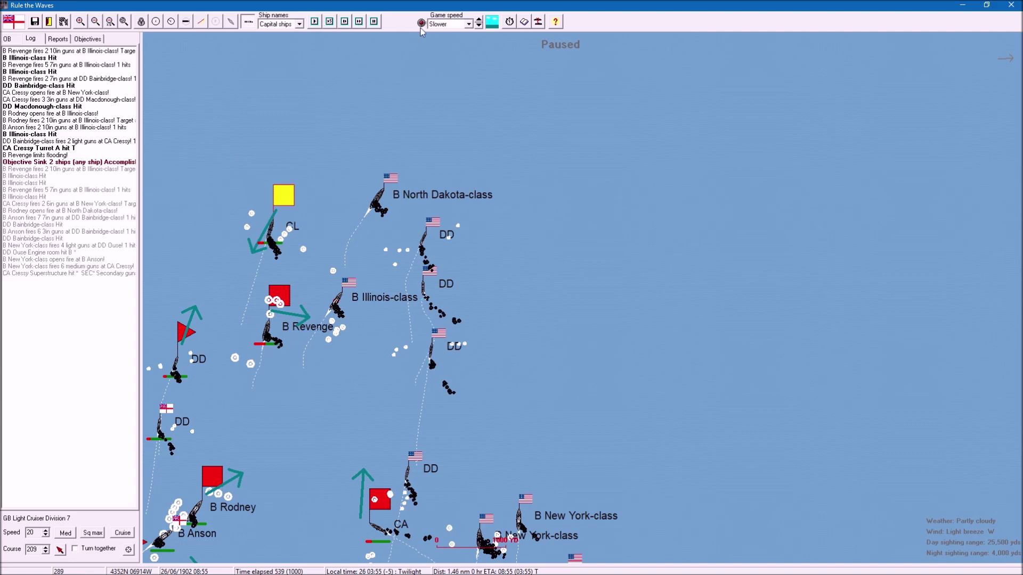
{"action": "left_click", "coordinate": [358, 22]}
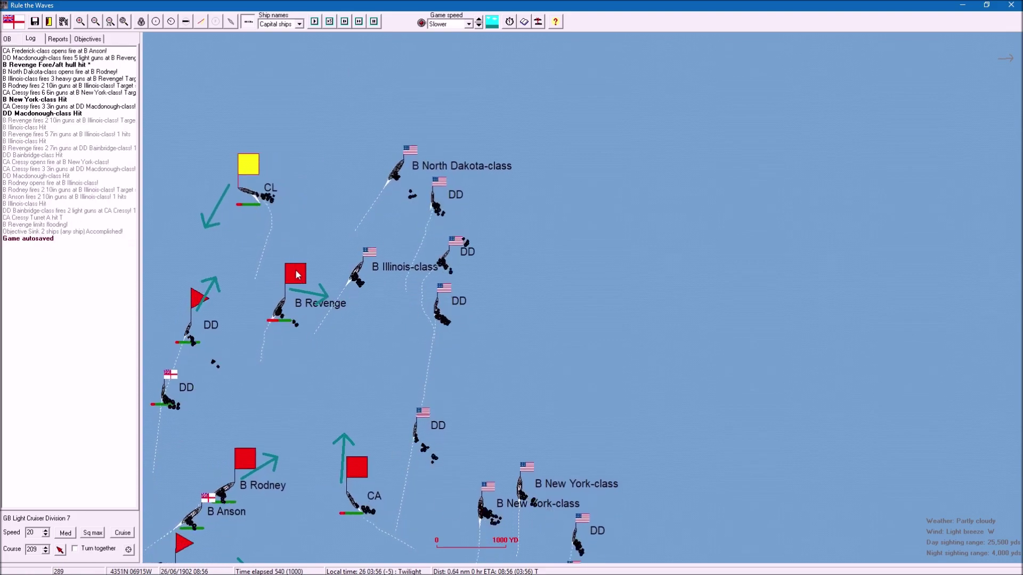
Step: Turn the light cruiser division toward the southeast and advance the battle one turn
{"action": "left_click", "coordinate": [295, 275]}
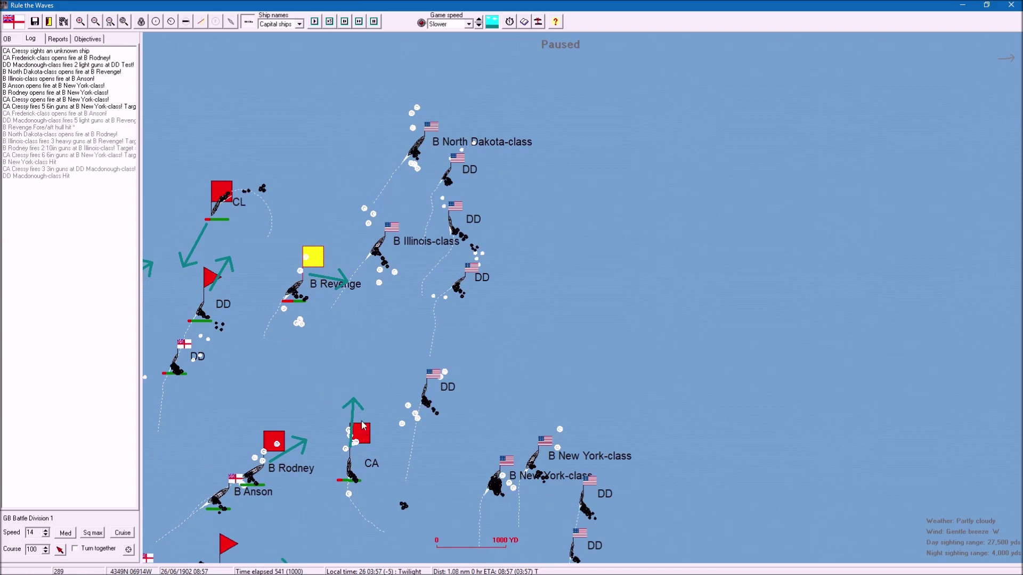
{"action": "left_click", "coordinate": [225, 195]}
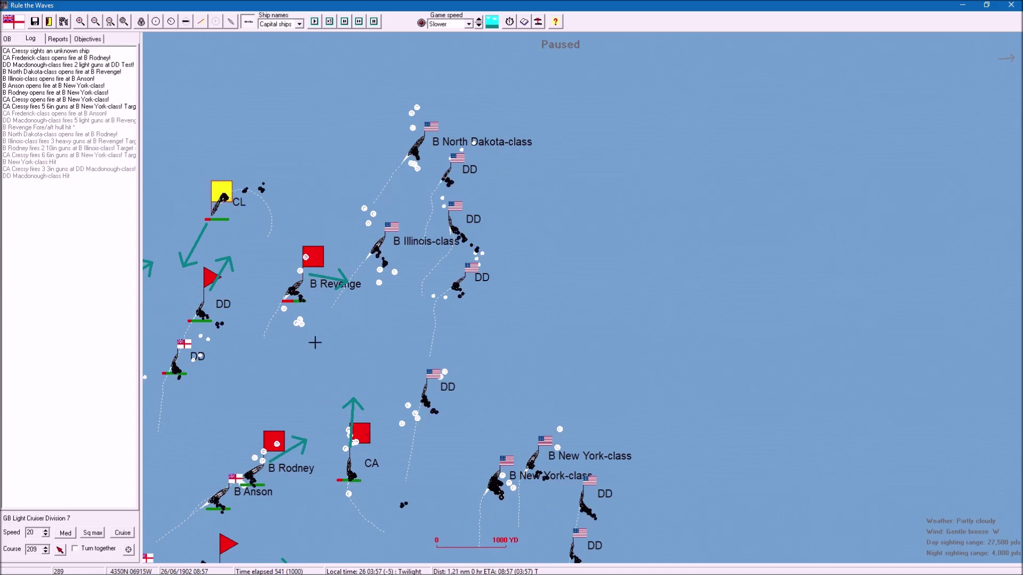
{"action": "right_click", "coordinate": [342, 335]}
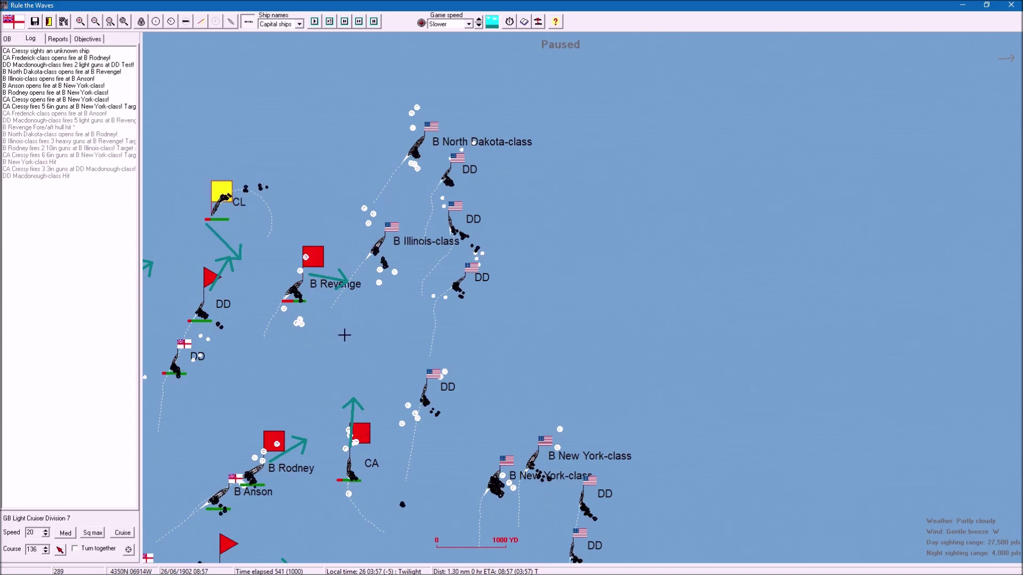
{"action": "left_click", "coordinate": [359, 21]}
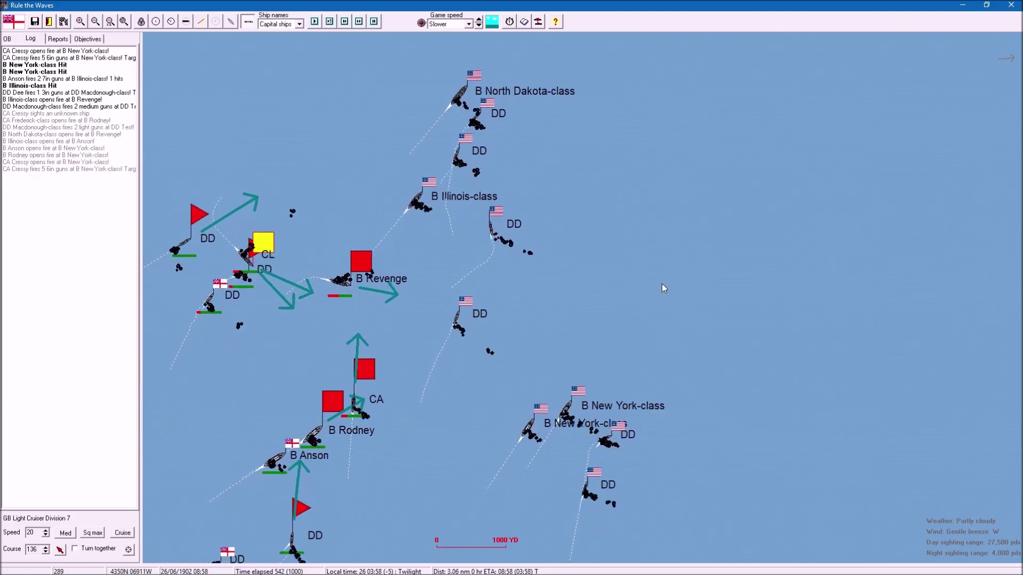
Step: Steer the cruiser division east and the light cruisers onto course 94, then resume the battle
{"action": "left_click", "coordinate": [366, 362]}
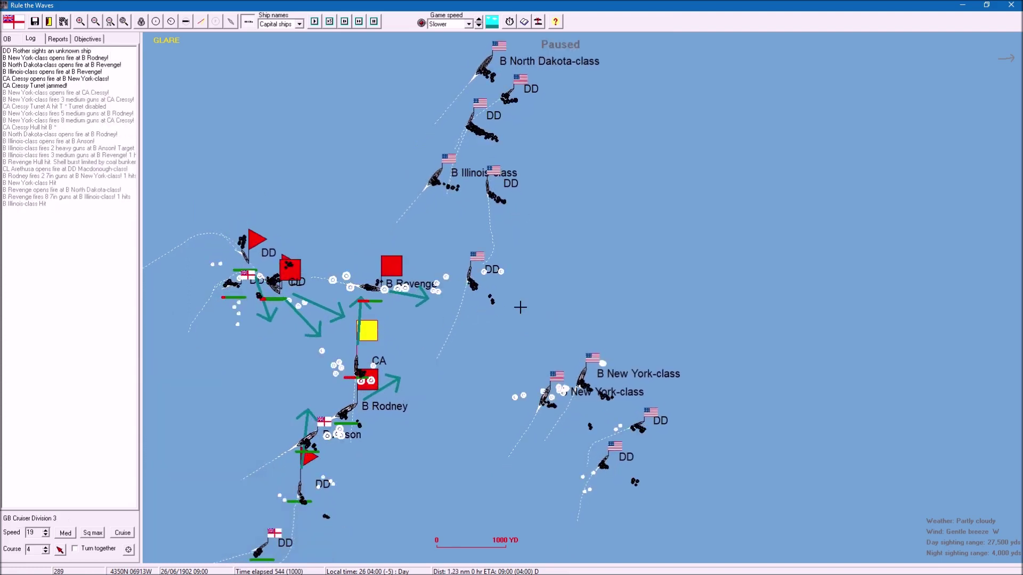
{"action": "left_click", "coordinate": [550, 301]}
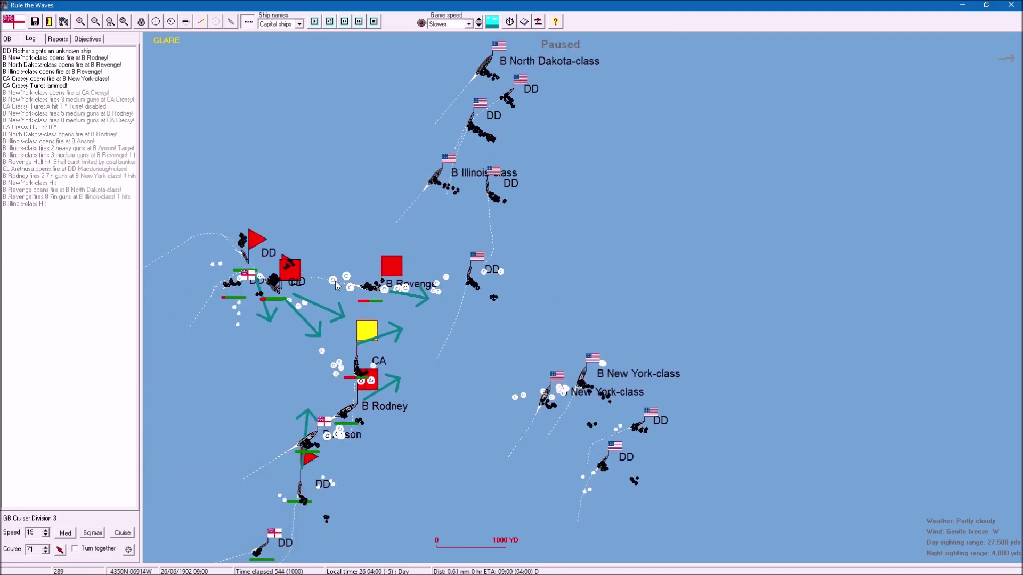
{"action": "left_click", "coordinate": [292, 270]}
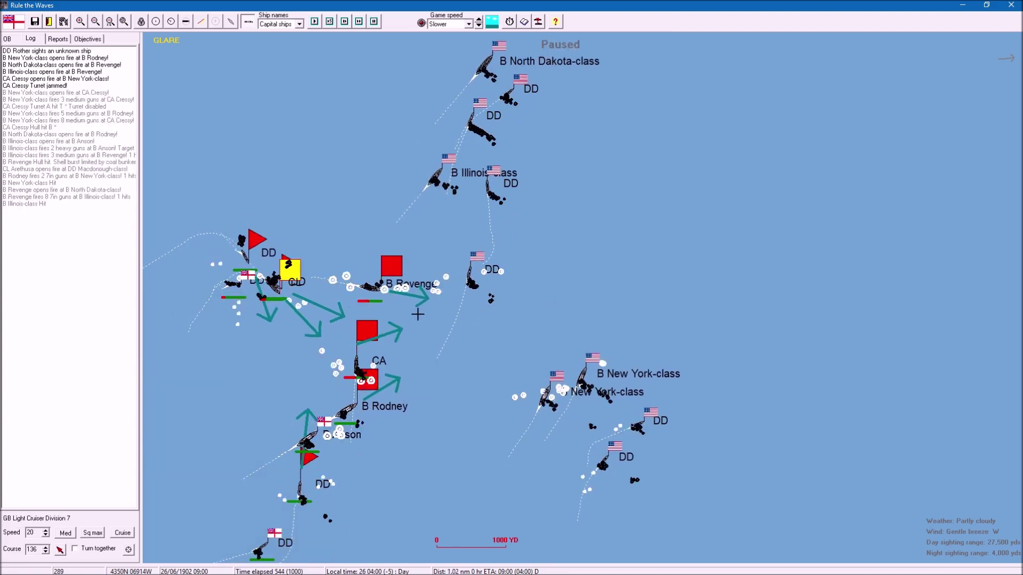
{"action": "left_click", "coordinate": [536, 303]}
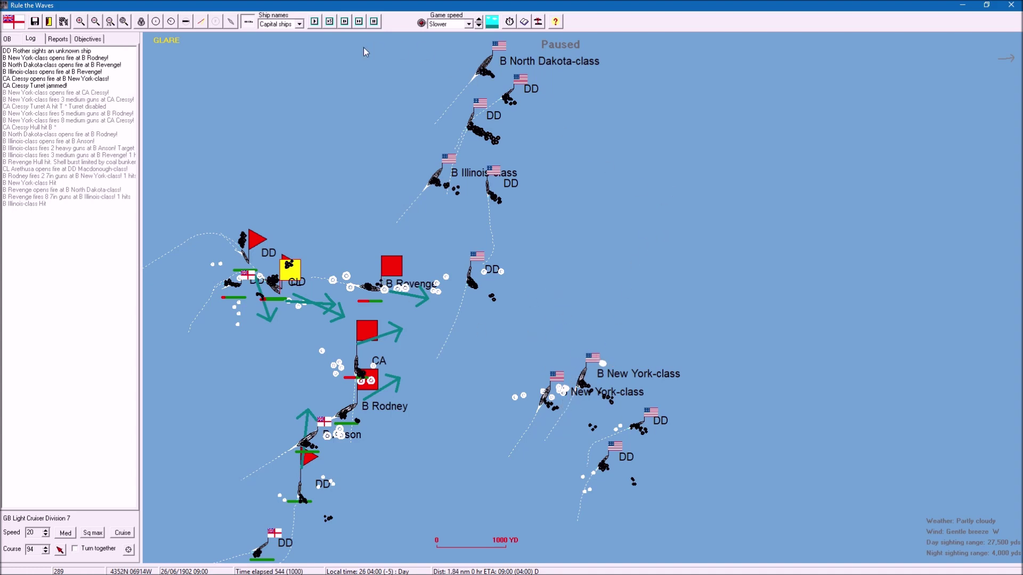
{"action": "key", "text": "space"}
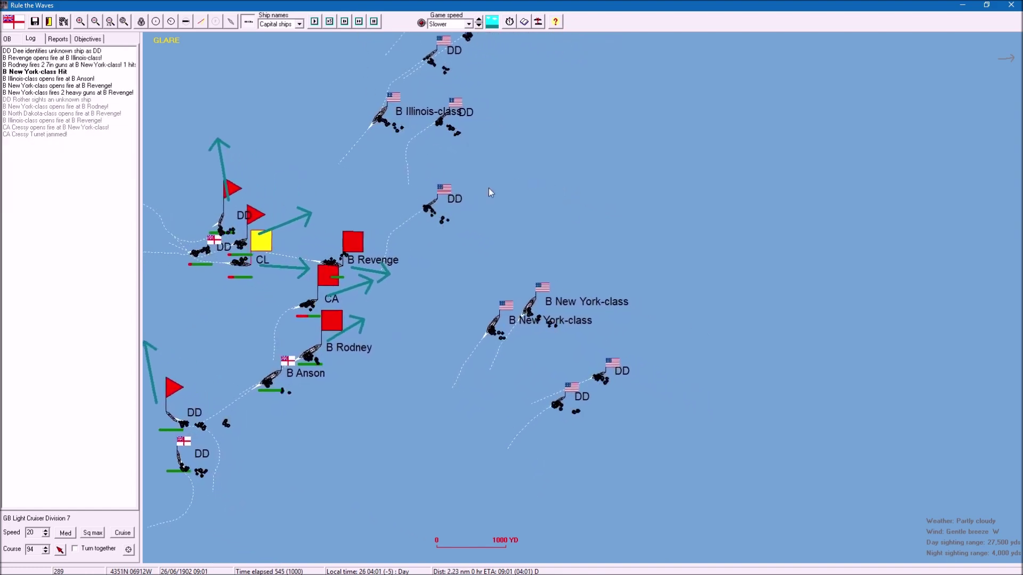
Step: Bring Cruiser Division 3 round through northeast onto an easterly course of 94 beside the battle line
{"action": "left_click", "coordinate": [340, 270]}
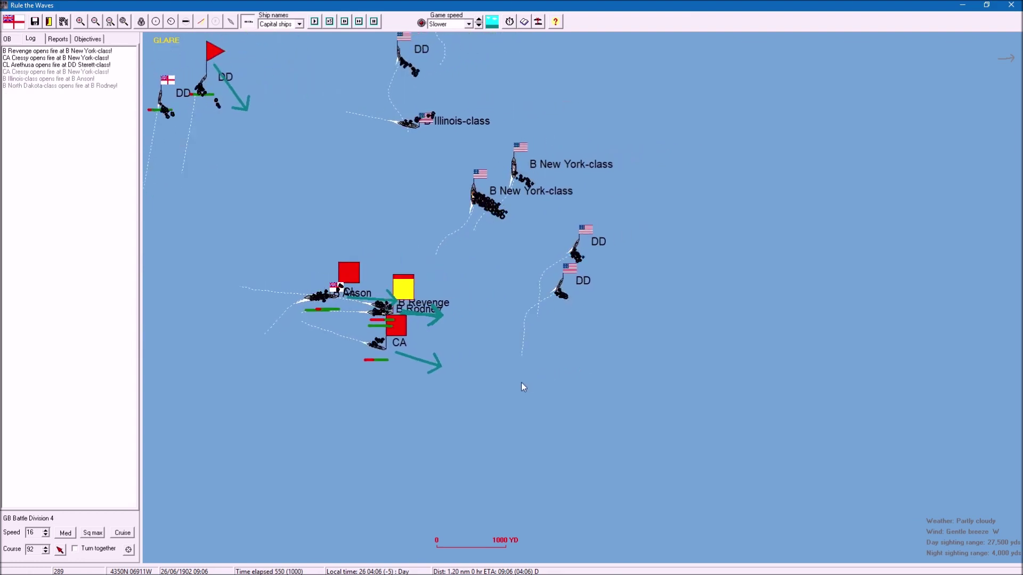
{"action": "left_click", "coordinate": [375, 355]}
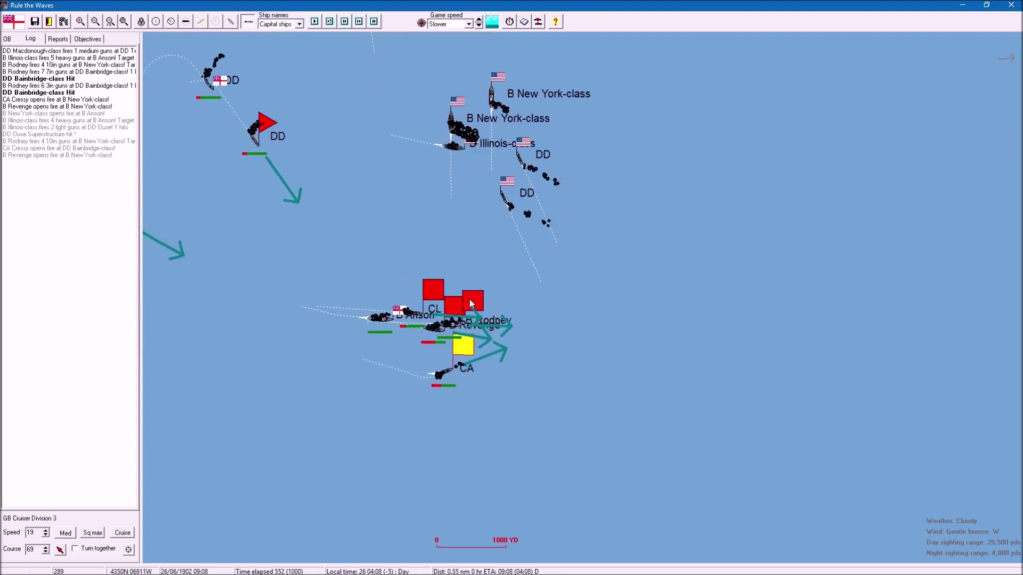
{"action": "left_click", "coordinate": [494, 343]}
{"action": "left_click", "coordinate": [671, 323]}
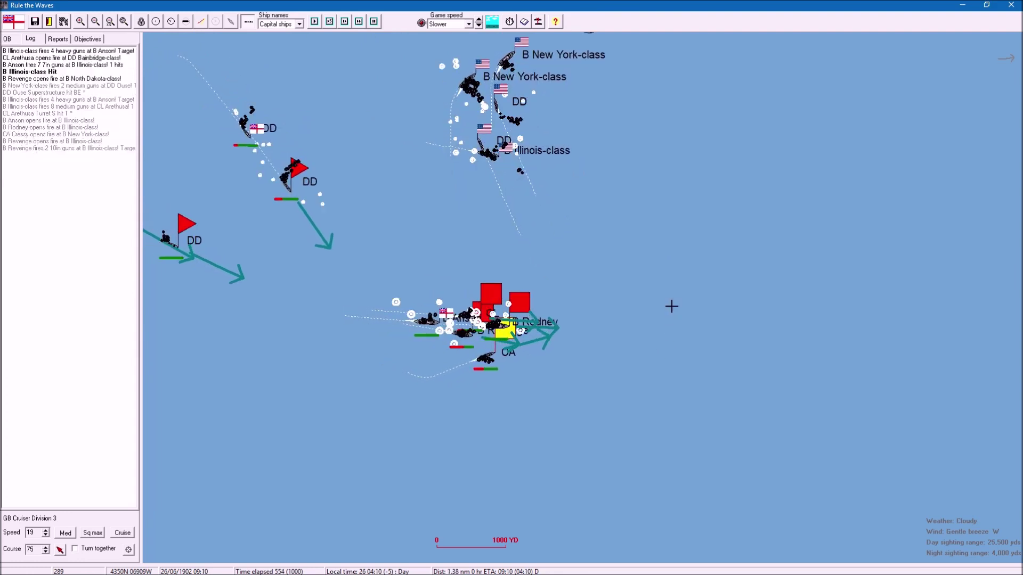
{"action": "left_click", "coordinate": [733, 333]}
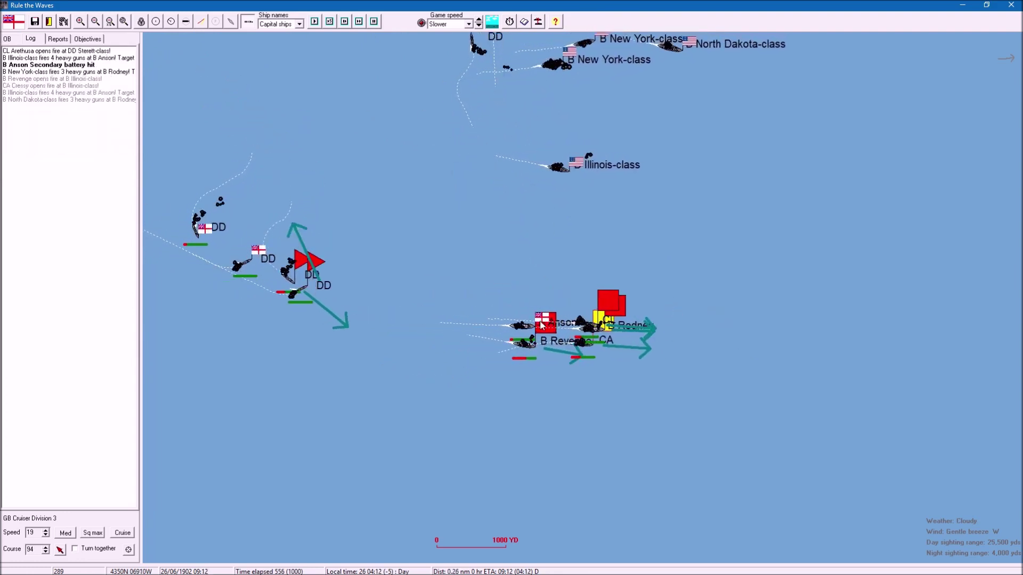
{"action": "left_click_drag", "start_coordinate": [642, 225], "coordinate": [478, 256]}
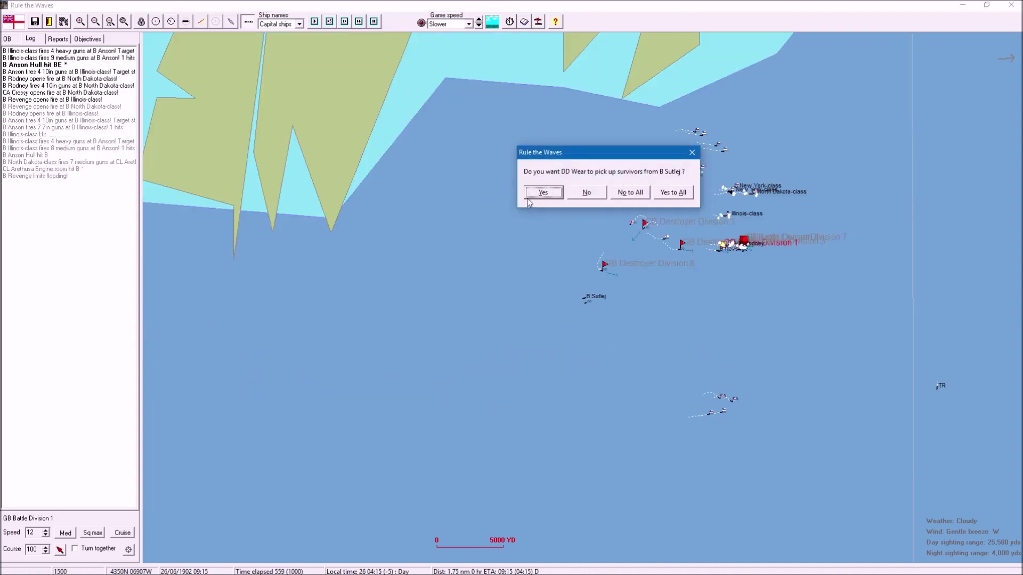
Step: Accept Wear's rescue of survivors from Sutlej and from the sunk US destroyer Reid
{"action": "left_click", "coordinate": [541, 193]}
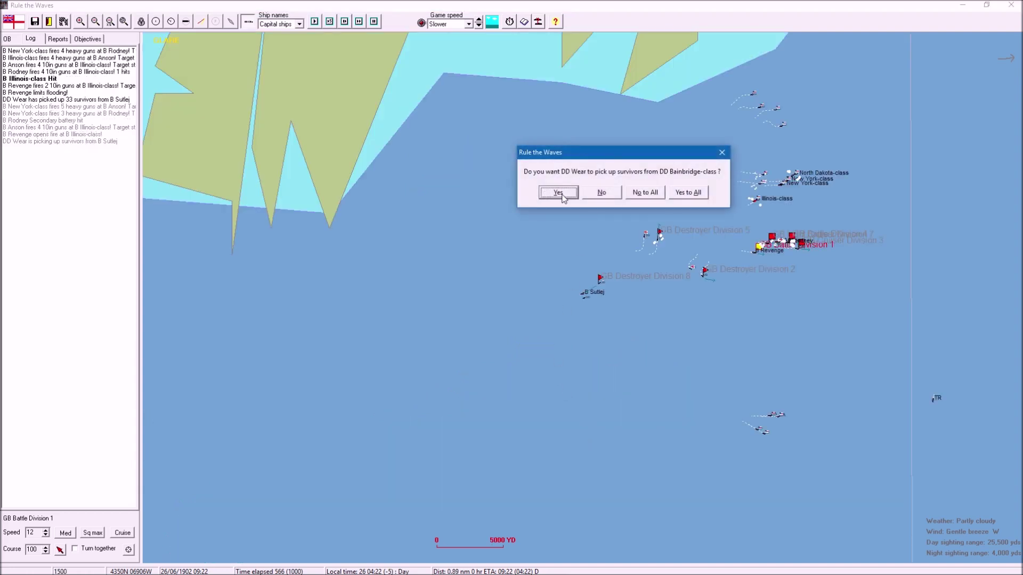
{"action": "left_click", "coordinate": [558, 193]}
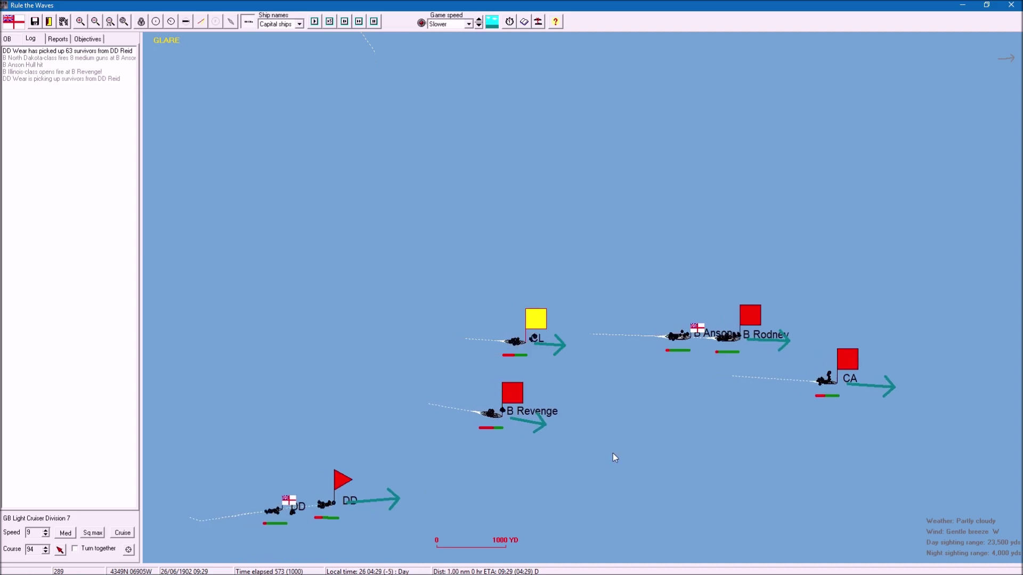
{"action": "left_click_drag", "start_coordinate": [711, 449], "coordinate": [361, 346]}
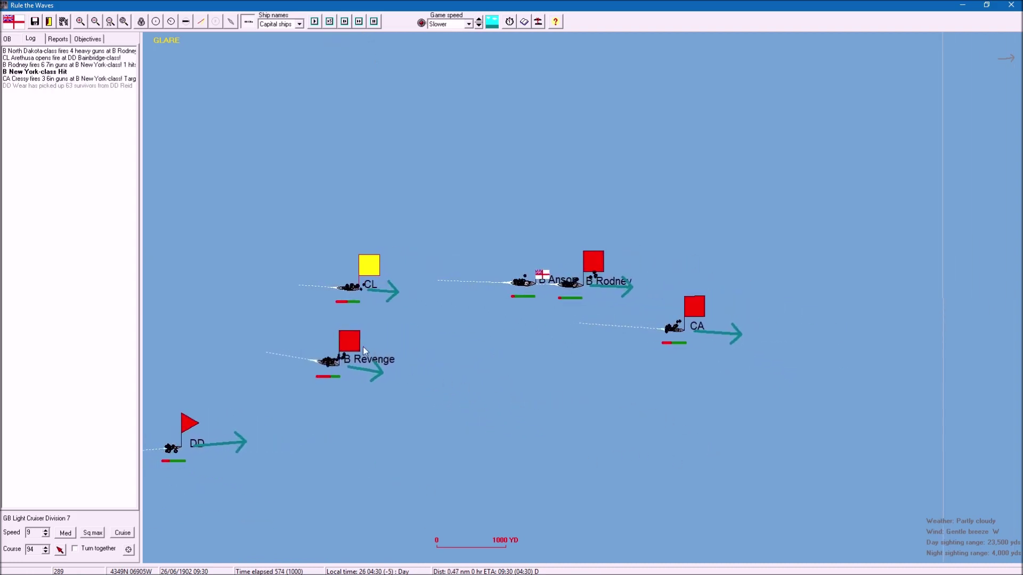
{"action": "left_click", "coordinate": [360, 345]}
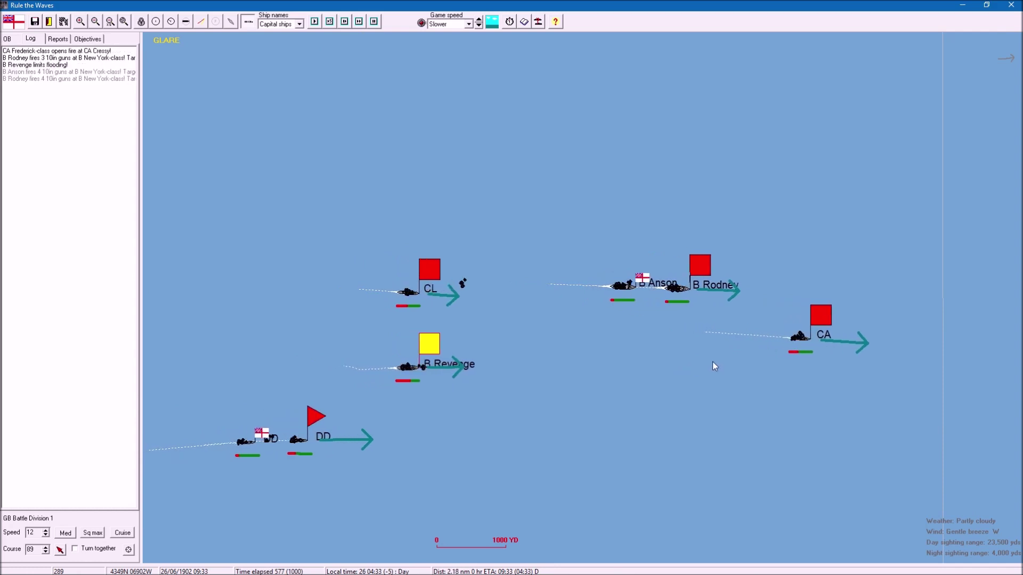
{"action": "scroll", "coordinate": [599, 395], "scroll_direction": "down", "scroll_amount": 2}
{"action": "scroll", "coordinate": [597, 396], "scroll_direction": "down", "scroll_amount": 2}
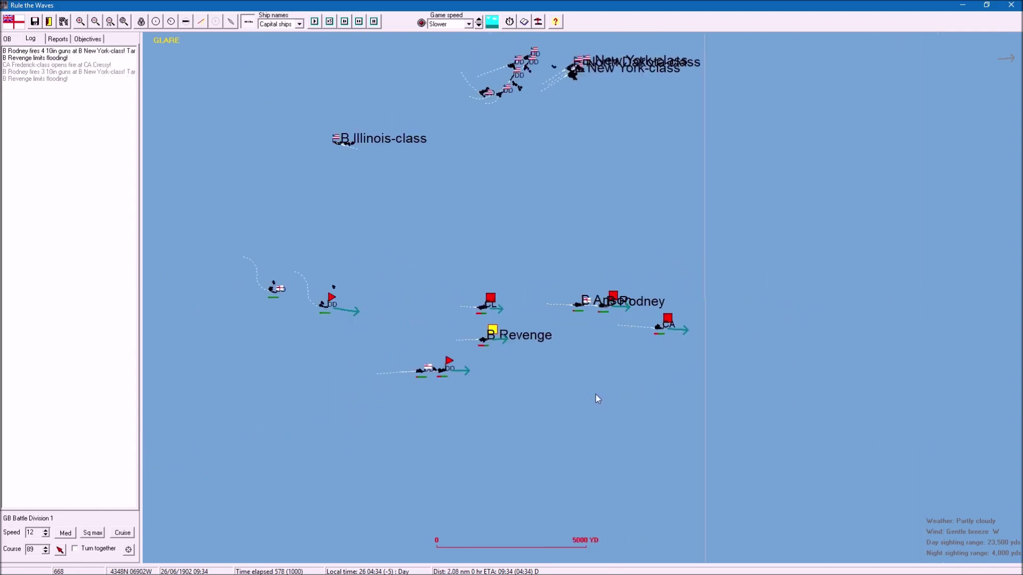
{"action": "scroll", "coordinate": [596, 394], "scroll_direction": "down", "scroll_amount": 2}
{"action": "scroll", "coordinate": [595, 369], "scroll_direction": "up", "scroll_amount": 1}
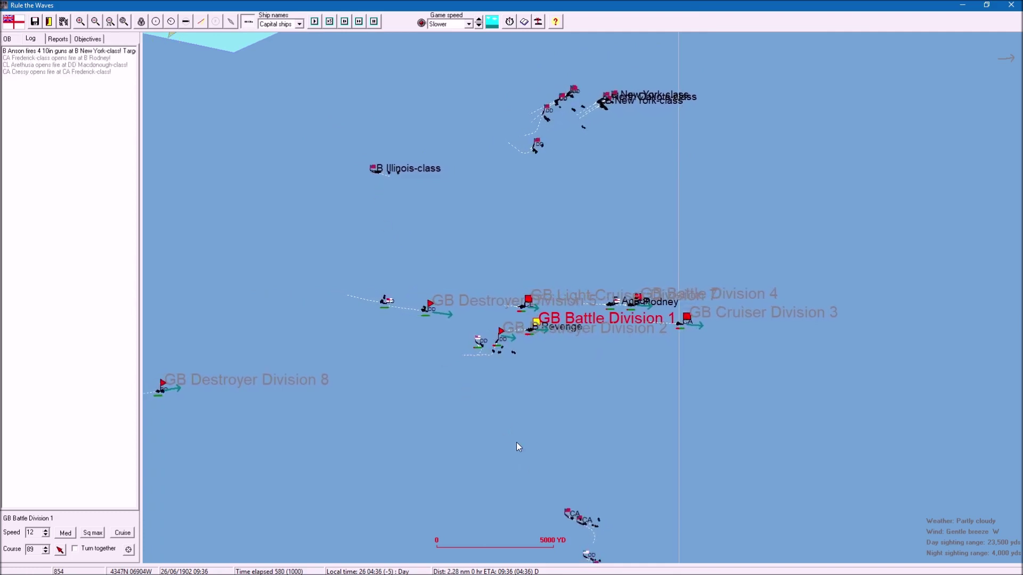
{"action": "scroll", "coordinate": [478, 381], "scroll_direction": "up", "scroll_amount": 2}
{"action": "scroll", "coordinate": [494, 399], "scroll_direction": "up", "scroll_amount": 2}
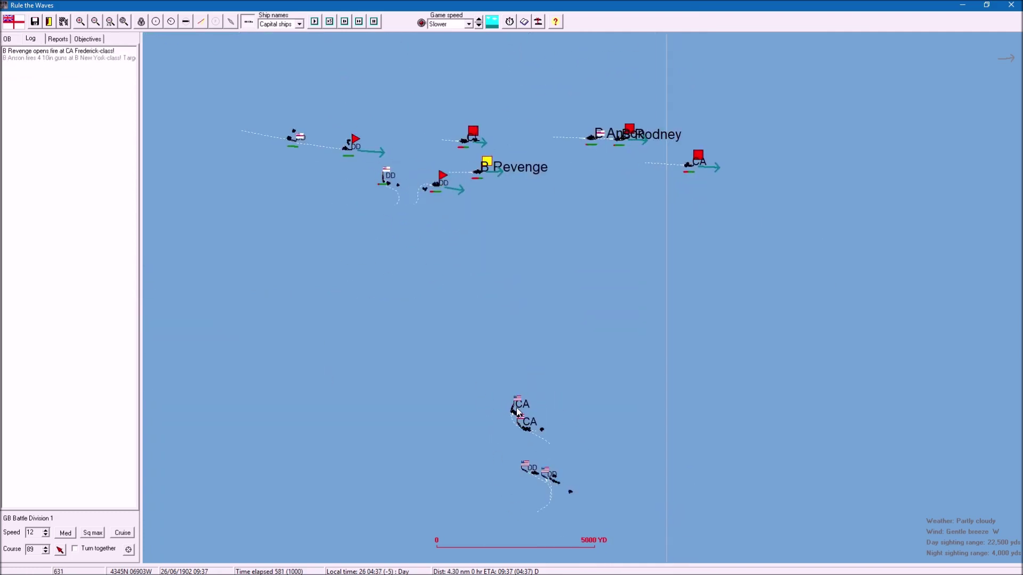
{"action": "scroll", "coordinate": [516, 412], "scroll_direction": "down", "scroll_amount": 2}
{"action": "scroll", "coordinate": [517, 411], "scroll_direction": "down", "scroll_amount": 2}
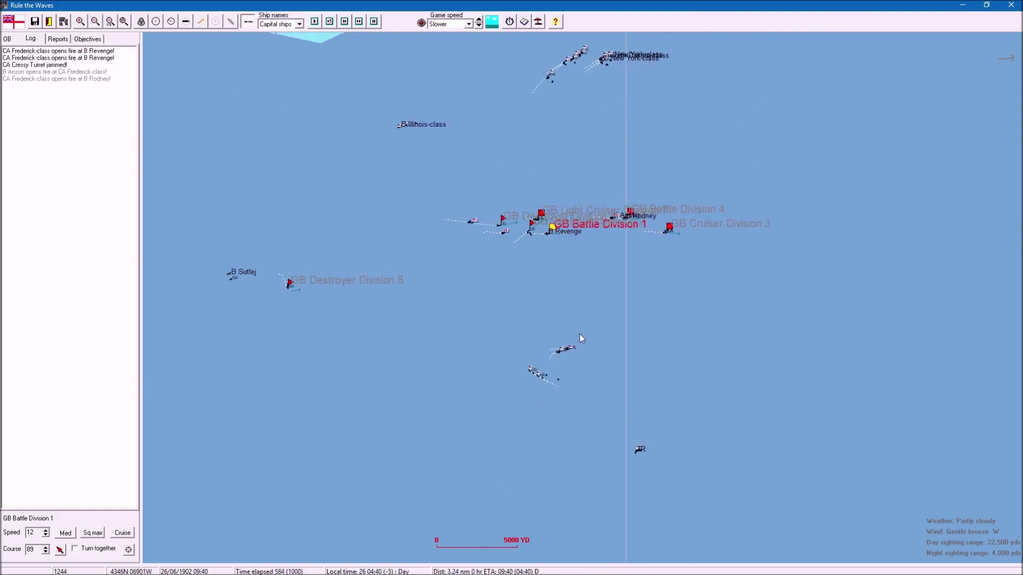
{"action": "scroll", "coordinate": [567, 322], "scroll_direction": "up", "scroll_amount": 2}
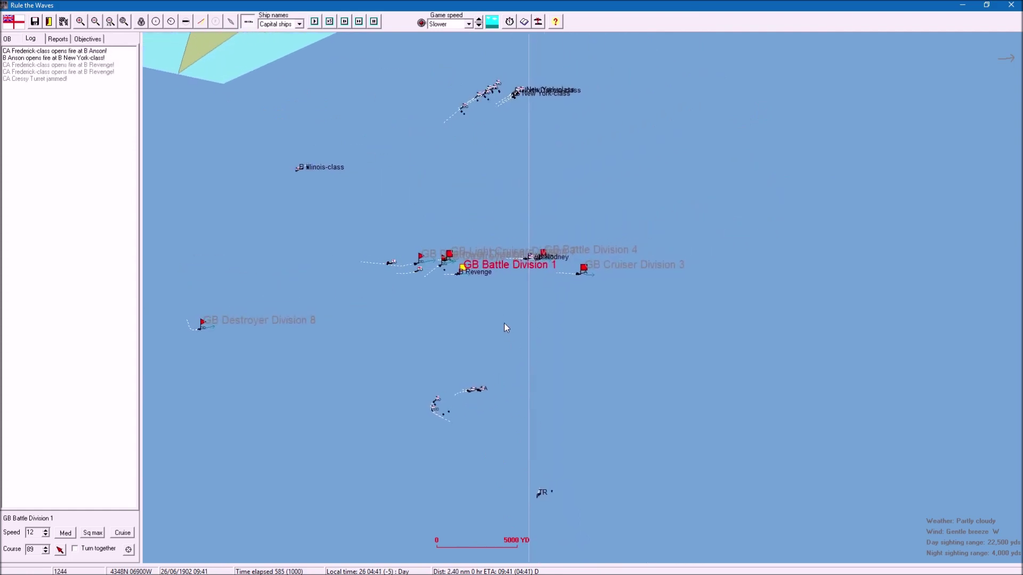
{"action": "scroll", "coordinate": [504, 322], "scroll_direction": "up", "scroll_amount": 1}
{"action": "scroll", "coordinate": [516, 295], "scroll_direction": "up", "scroll_amount": 2}
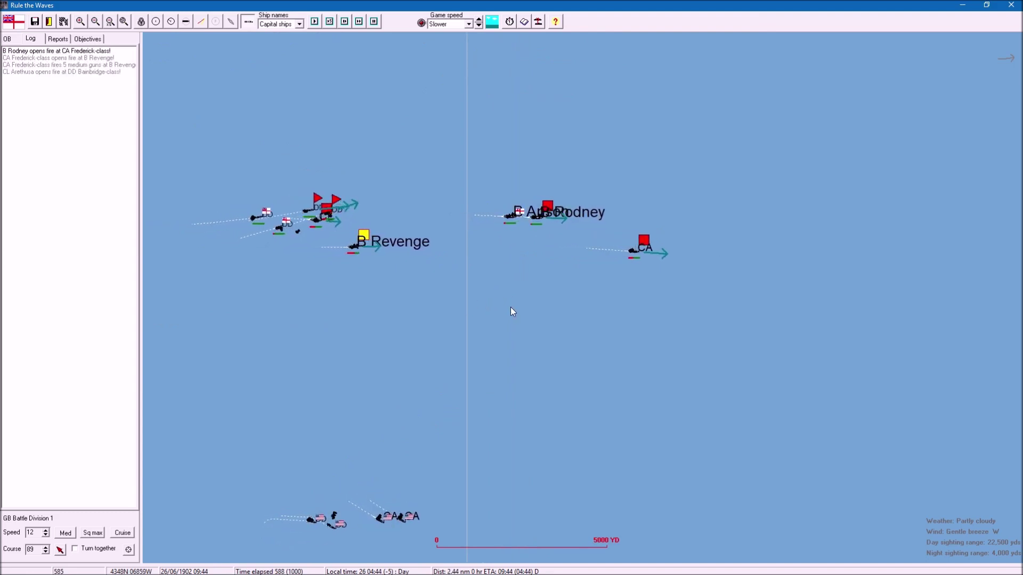
{"action": "left_click_drag", "start_coordinate": [511, 307], "coordinate": [525, 373]}
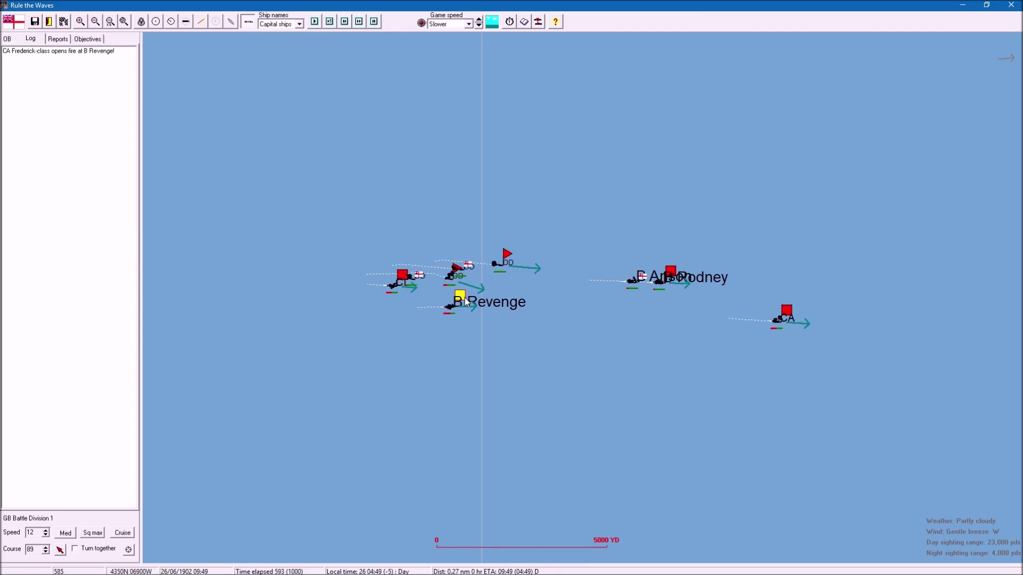
{"action": "left_click_drag", "start_coordinate": [549, 359], "coordinate": [422, 335]}
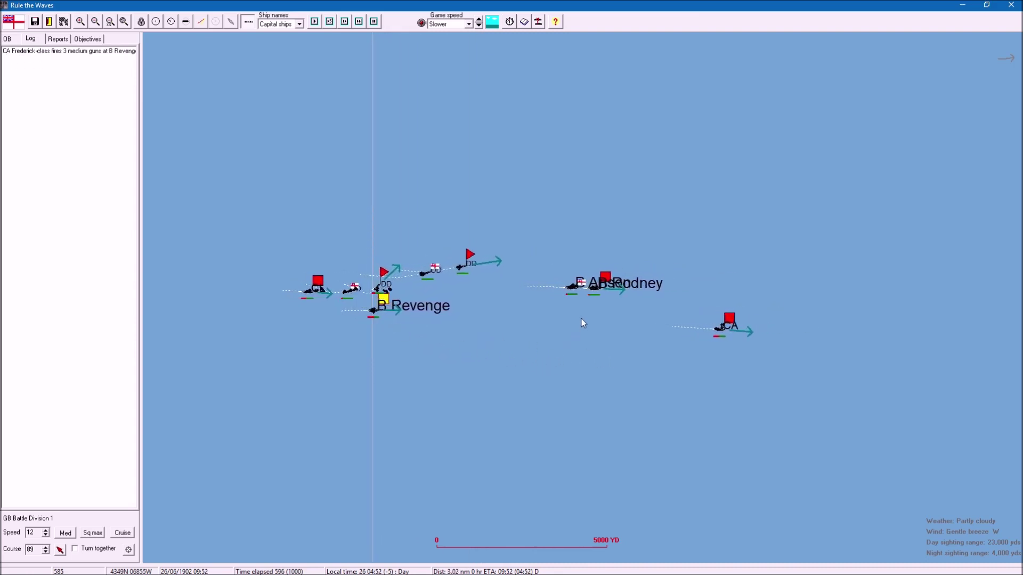
{"action": "scroll", "coordinate": [605, 288], "scroll_direction": "up", "scroll_amount": 1}
{"action": "scroll", "coordinate": [609, 288], "scroll_direction": "up", "scroll_amount": 3}
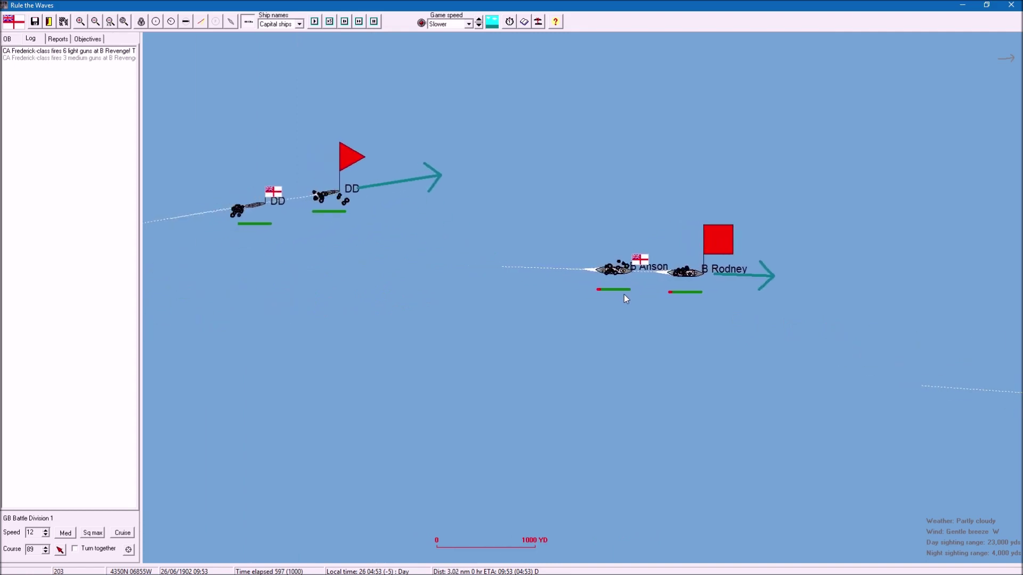
{"action": "scroll", "coordinate": [690, 284], "scroll_direction": "down", "scroll_amount": 2}
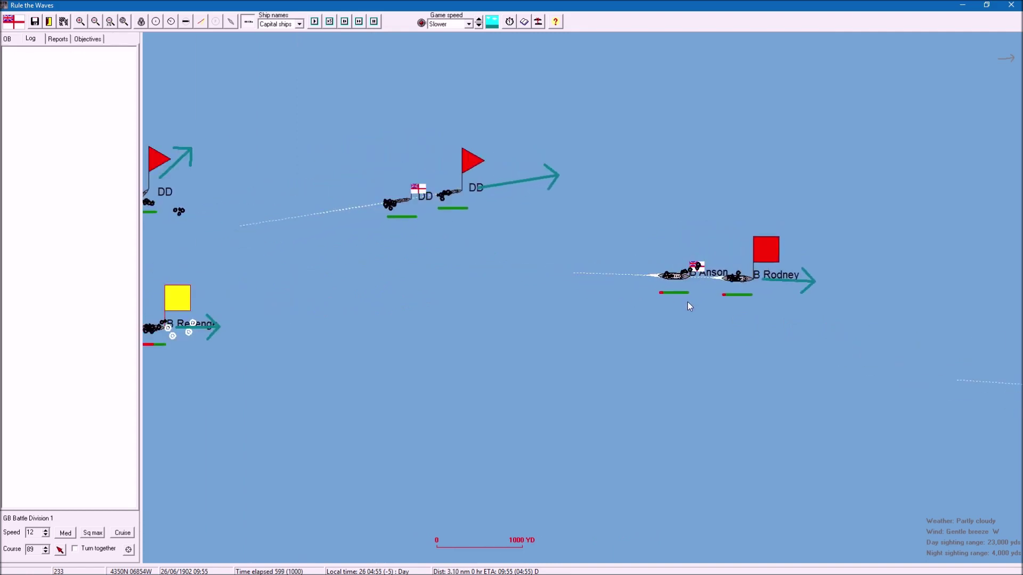
{"action": "scroll", "coordinate": [684, 304], "scroll_direction": "up", "scroll_amount": 1}
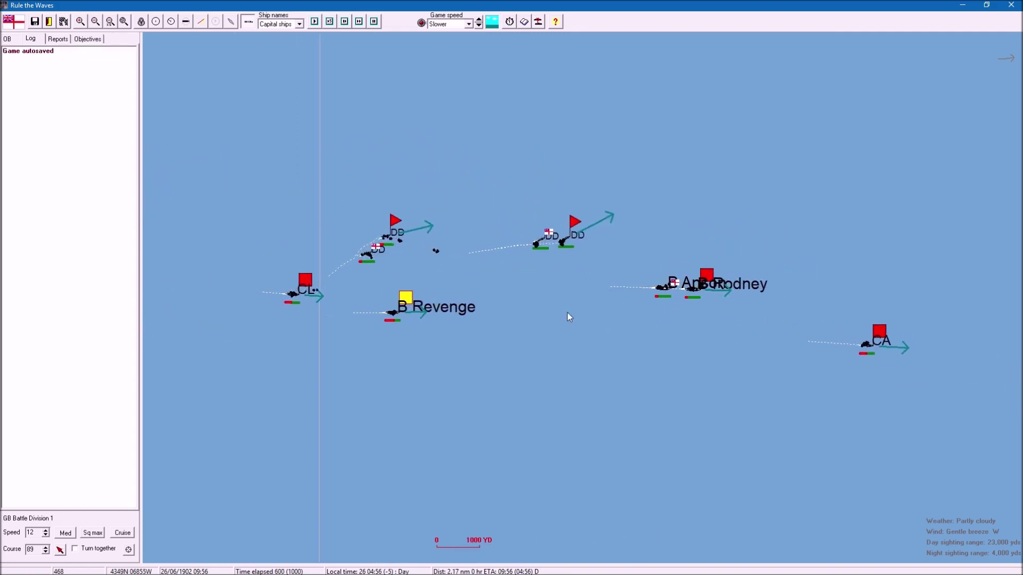
{"action": "left_click_drag", "start_coordinate": [704, 370], "coordinate": [555, 345]}
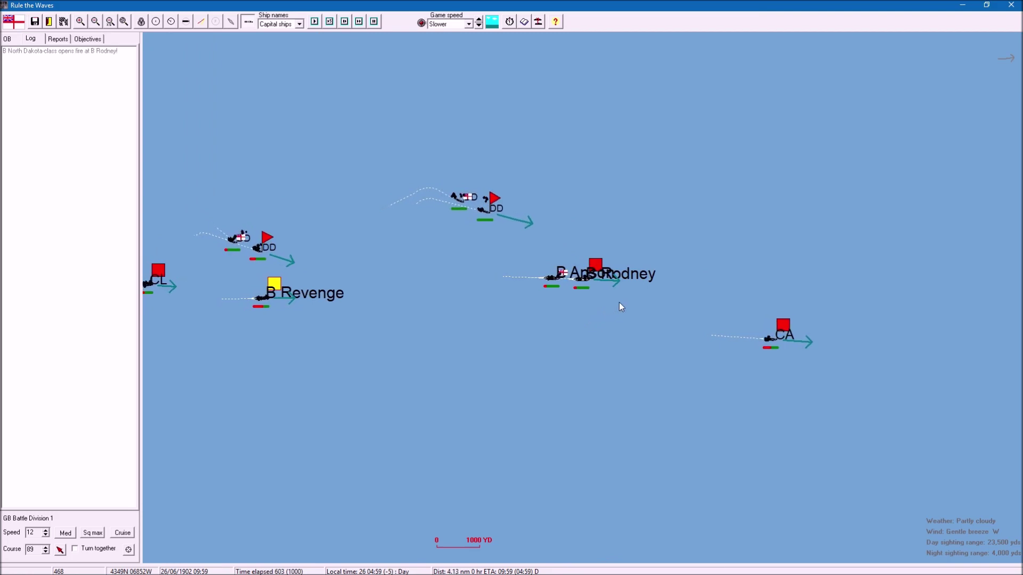
{"action": "scroll", "coordinate": [621, 280], "scroll_direction": "up", "scroll_amount": 4}
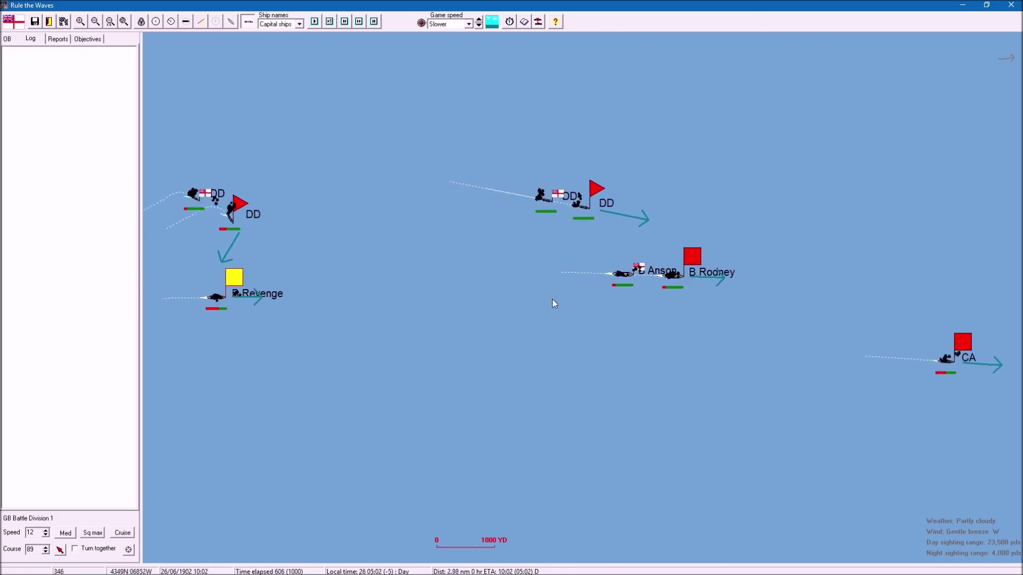
{"action": "scroll", "coordinate": [604, 357], "scroll_direction": "down", "scroll_amount": 4}
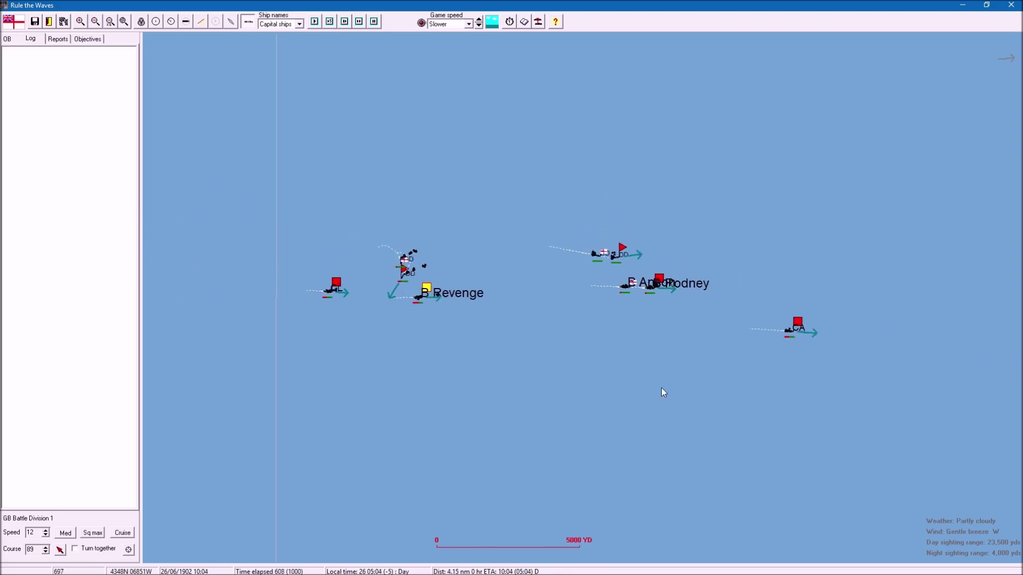
{"action": "scroll", "coordinate": [592, 386], "scroll_direction": "down", "scroll_amount": 2}
{"action": "scroll", "coordinate": [588, 382], "scroll_direction": "down", "scroll_amount": 2}
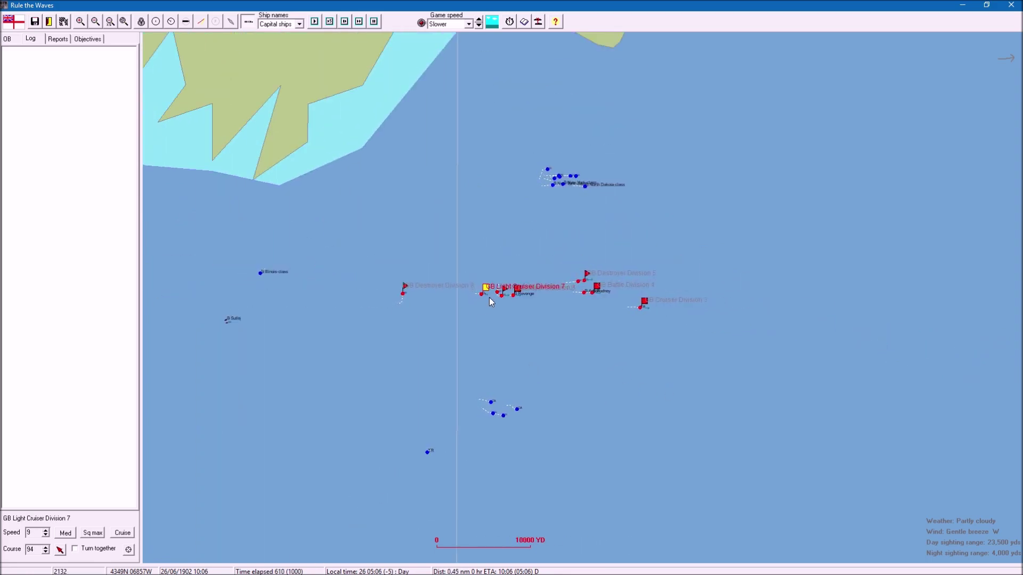
{"action": "scroll", "coordinate": [483, 307], "scroll_direction": "up", "scroll_amount": 2}
{"action": "scroll", "coordinate": [483, 305], "scroll_direction": "up", "scroll_amount": 2}
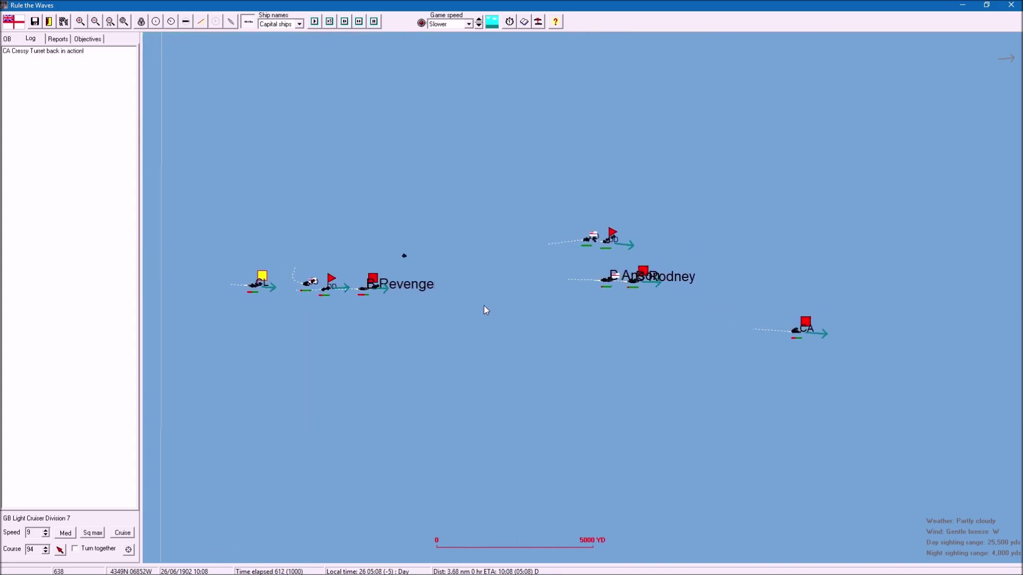
{"action": "scroll", "coordinate": [483, 305], "scroll_direction": "down", "scroll_amount": 2}
{"action": "scroll", "coordinate": [483, 306], "scroll_direction": "down", "scroll_amount": 2}
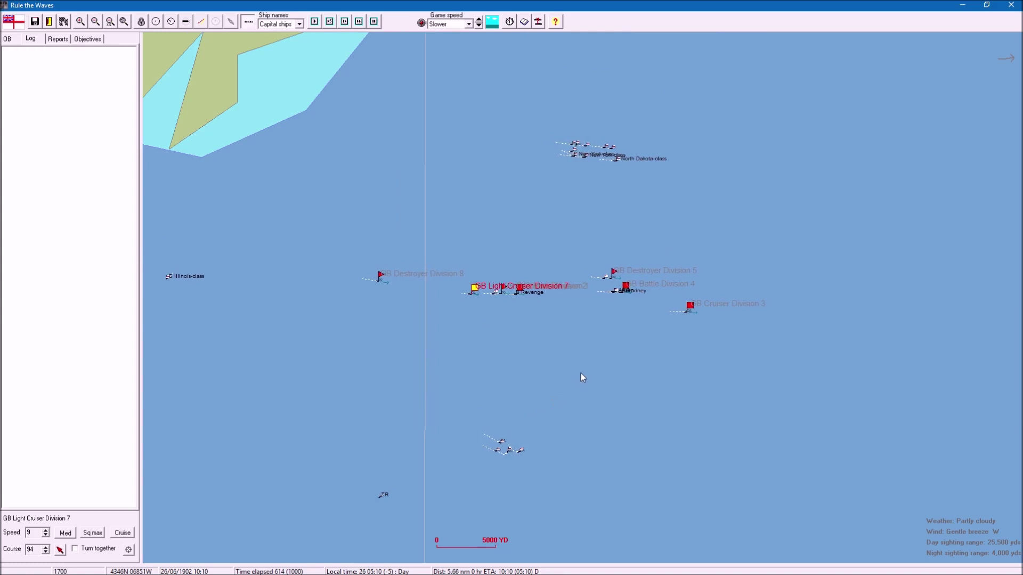
{"action": "left_click_drag", "start_coordinate": [636, 366], "coordinate": [446, 370]}
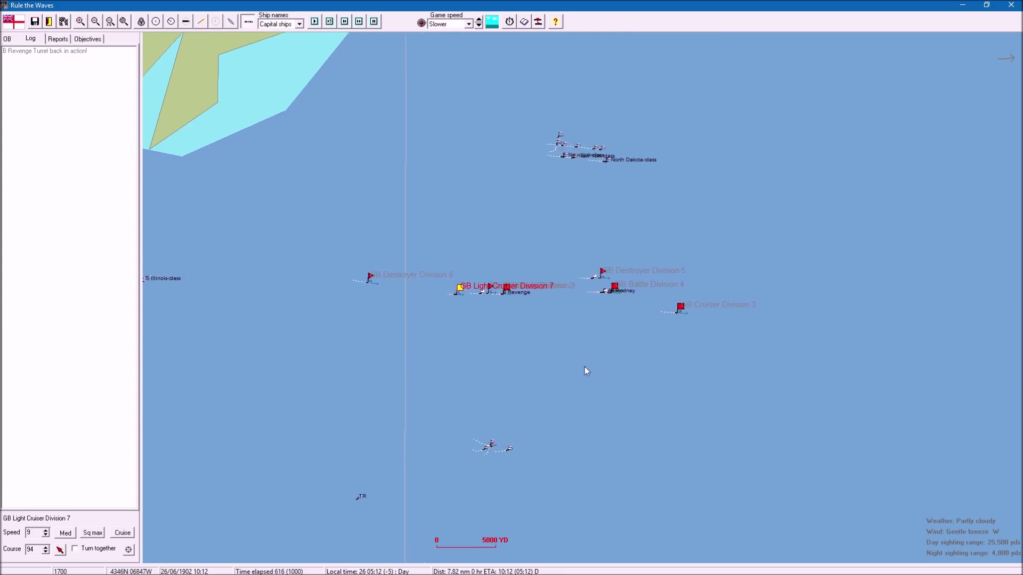
{"action": "scroll", "coordinate": [447, 370], "scroll_direction": "down", "scroll_amount": 1}
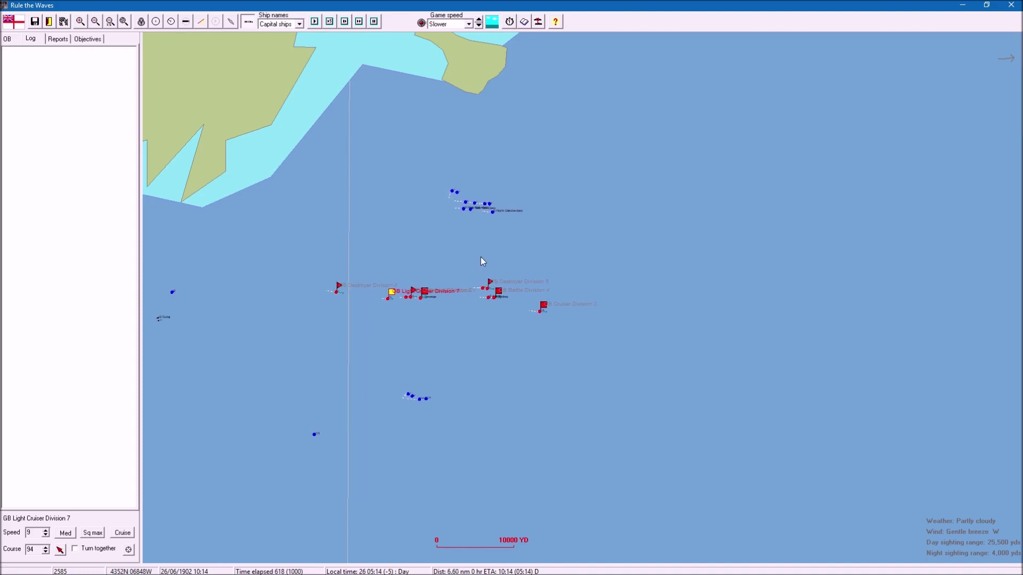
{"action": "scroll", "coordinate": [480, 256], "scroll_direction": "up", "scroll_amount": 1}
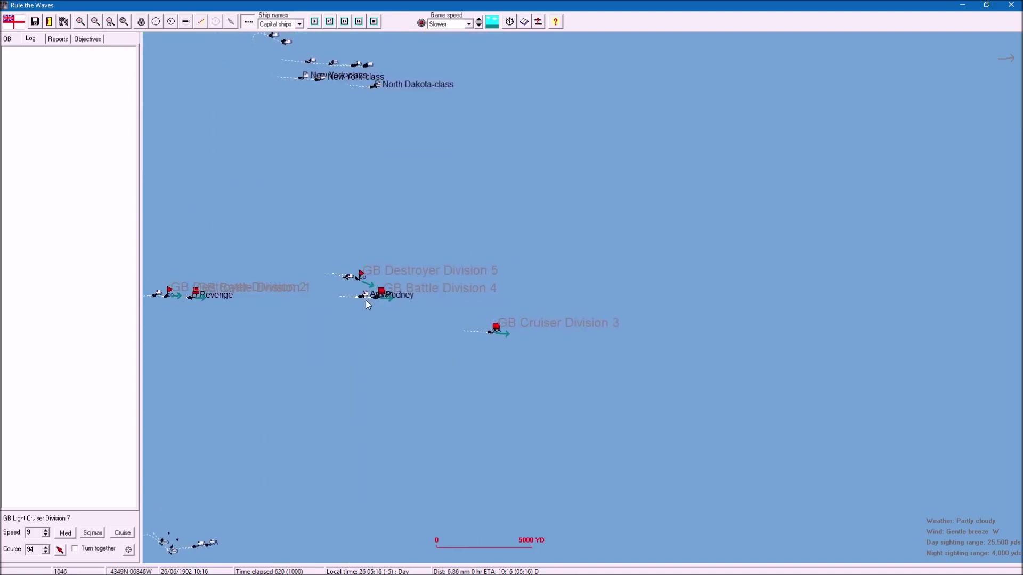
Step: Follow the fleet east and select Anson and Rodney's Battle Division 4 (speed 16, course 92)
{"action": "left_click_drag", "start_coordinate": [386, 349], "coordinate": [550, 355]}
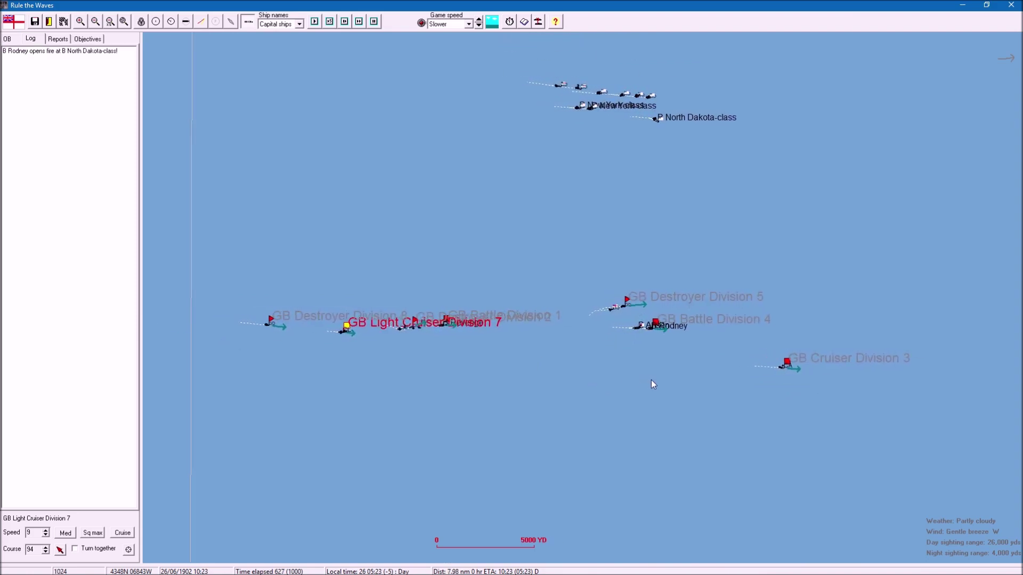
{"action": "left_click_drag", "start_coordinate": [652, 379], "coordinate": [502, 381]}
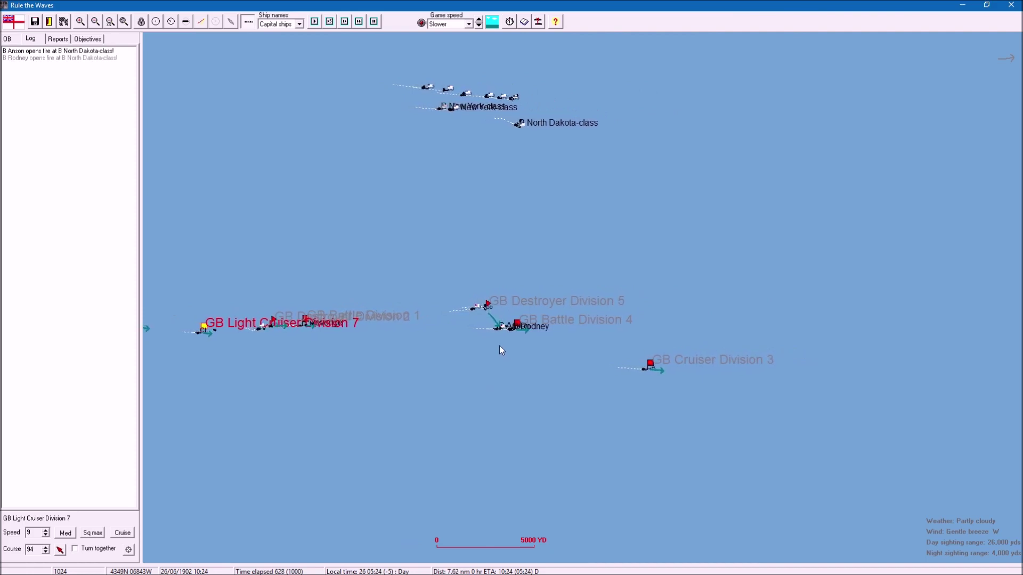
{"action": "scroll", "coordinate": [499, 345], "scroll_direction": "up", "scroll_amount": 1}
{"action": "scroll", "coordinate": [517, 342], "scroll_direction": "up", "scroll_amount": 1}
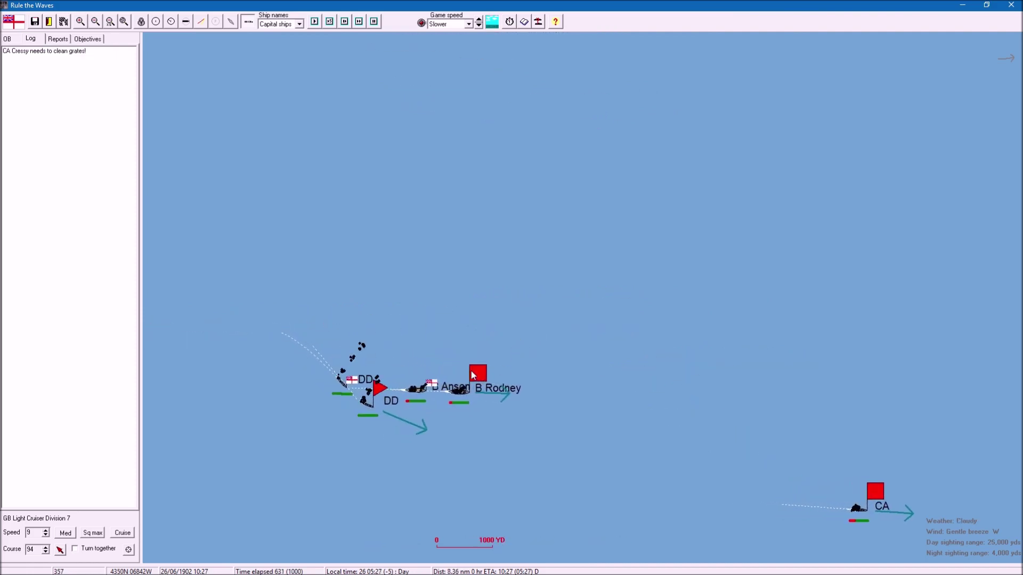
{"action": "left_click", "coordinate": [493, 375]}
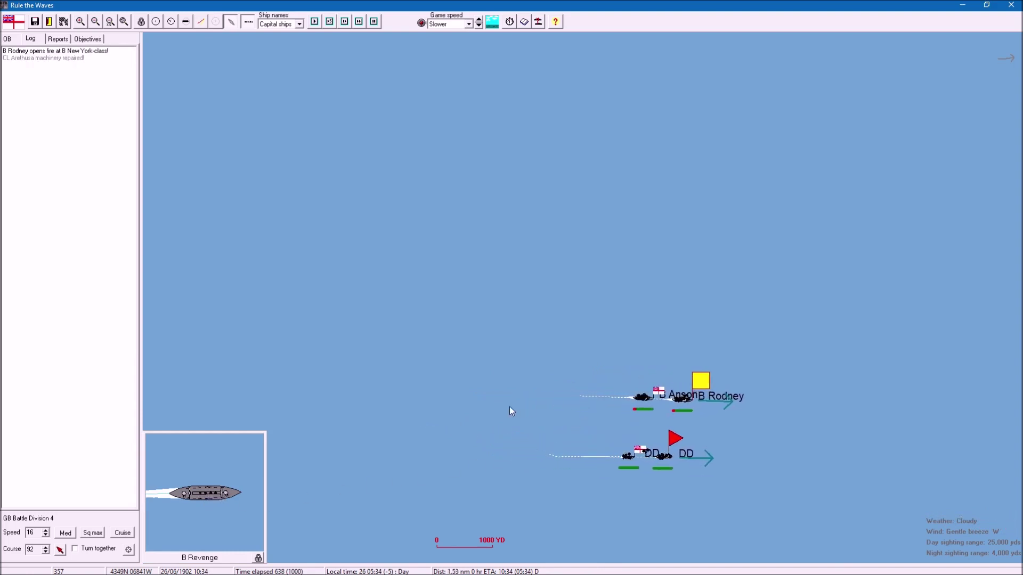
{"action": "scroll", "coordinate": [578, 417], "scroll_direction": "down", "scroll_amount": 2}
{"action": "scroll", "coordinate": [559, 407], "scroll_direction": "down", "scroll_amount": 2}
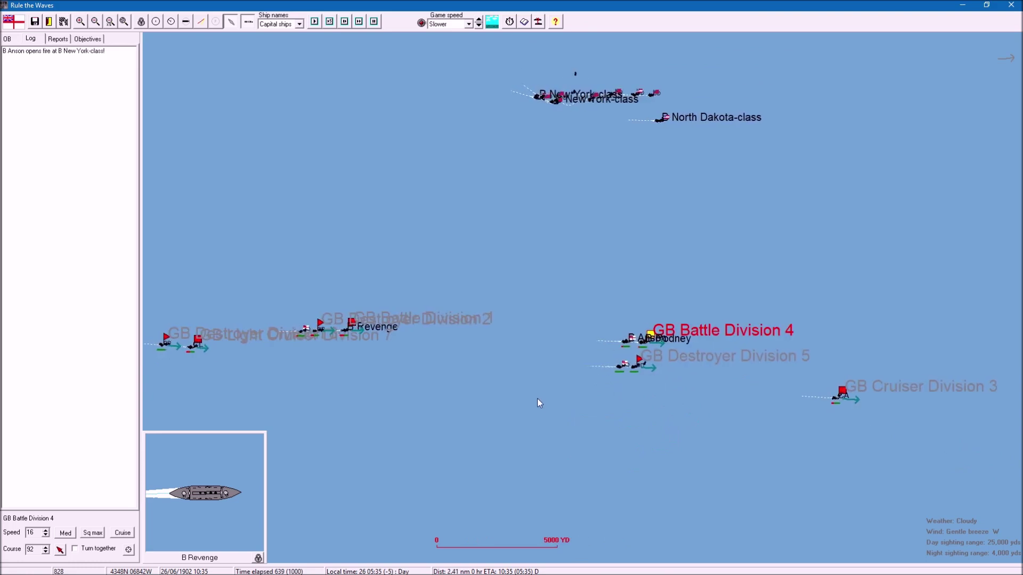
{"action": "scroll", "coordinate": [434, 351], "scroll_direction": "up", "scroll_amount": 2}
{"action": "scroll", "coordinate": [368, 336], "scroll_direction": "up", "scroll_amount": 1}
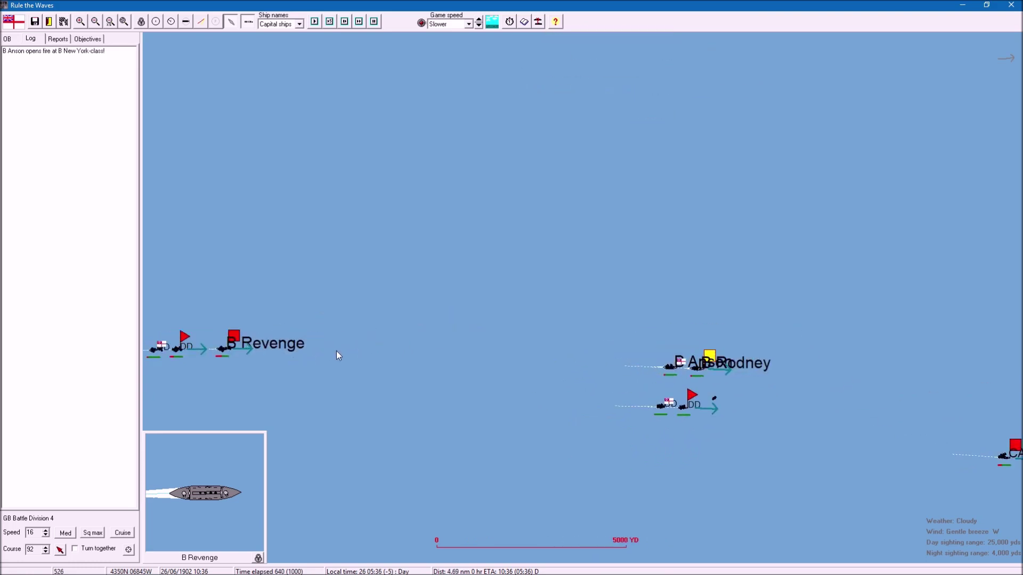
Step: Select Revenge's Battle Division 1 and frame all British divisions and the American battleships
{"action": "left_click", "coordinate": [249, 342]}
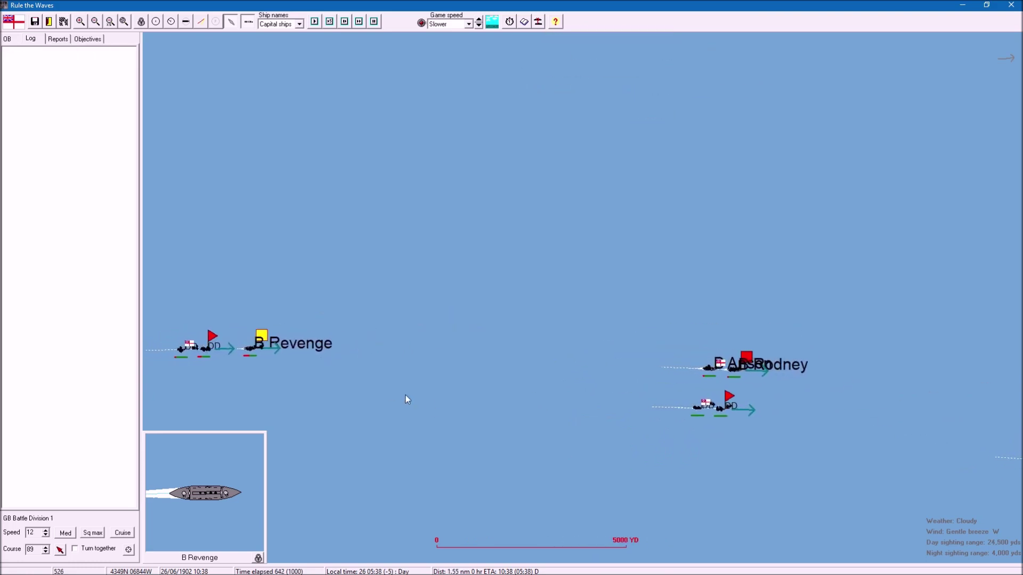
{"action": "scroll", "coordinate": [479, 415], "scroll_direction": "down", "scroll_amount": 2}
{"action": "scroll", "coordinate": [479, 415], "scroll_direction": "down", "scroll_amount": 1}
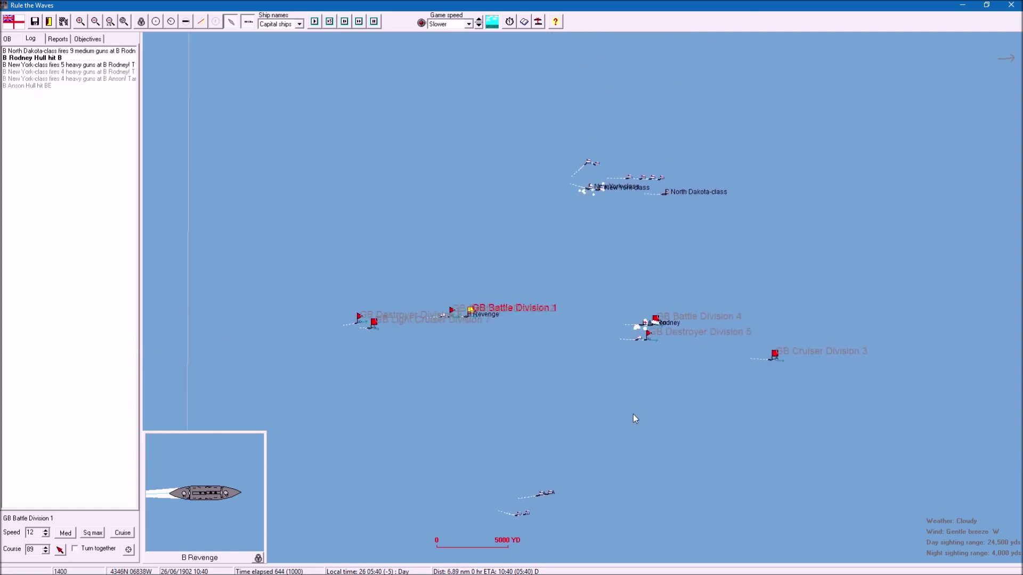
{"action": "left_click_drag", "start_coordinate": [633, 415], "coordinate": [432, 426]}
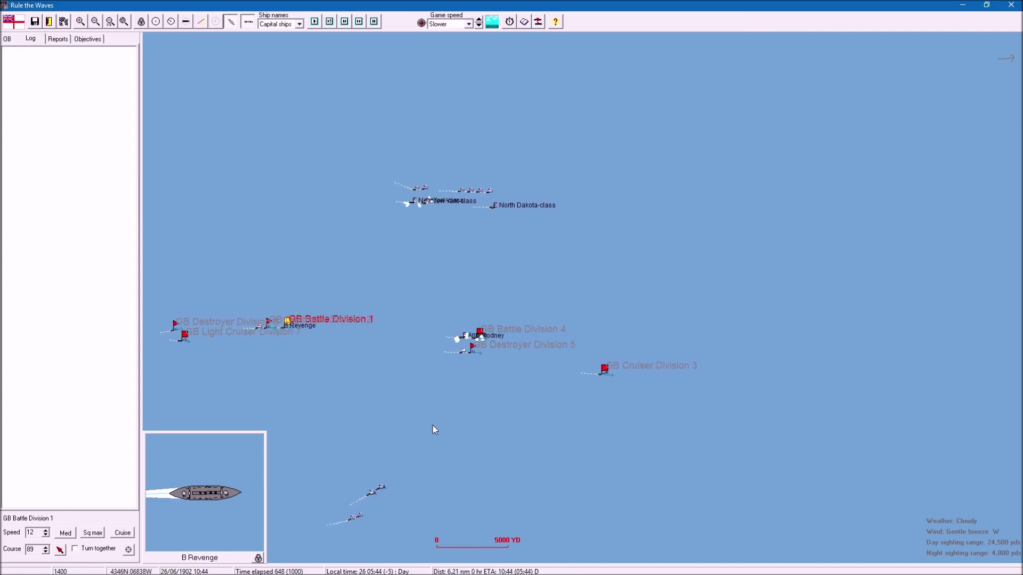
{"action": "scroll", "coordinate": [480, 381], "scroll_direction": "up", "scroll_amount": 1}
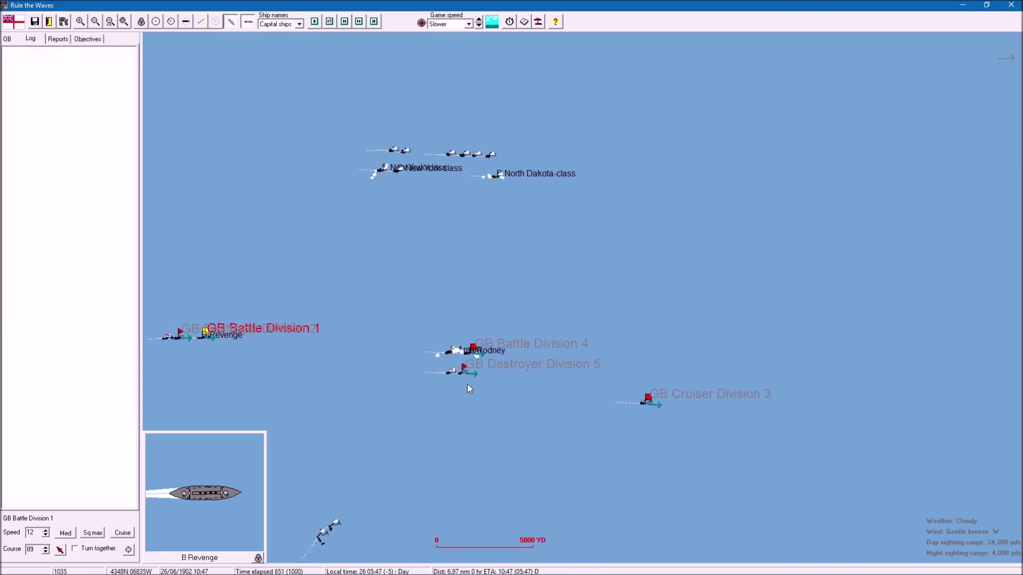
{"action": "scroll", "coordinate": [459, 207], "scroll_direction": "up", "scroll_amount": 1}
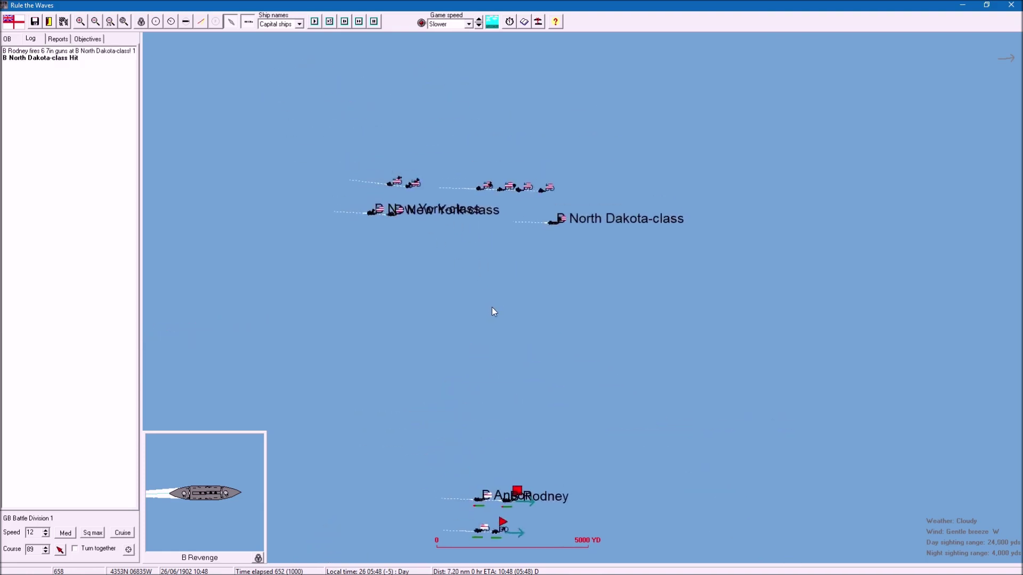
{"action": "scroll", "coordinate": [477, 231], "scroll_direction": "up", "scroll_amount": 2}
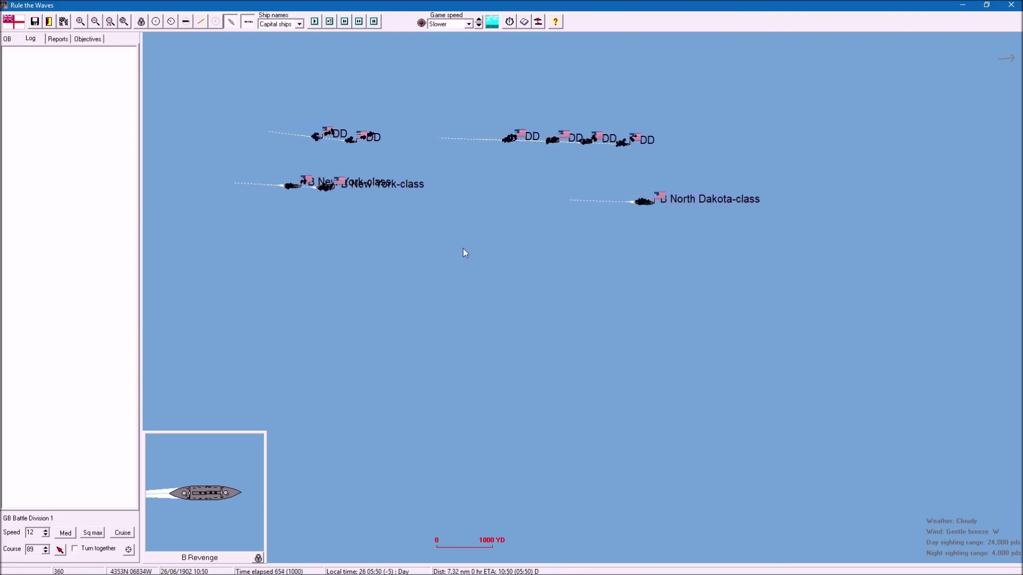
{"action": "scroll", "coordinate": [474, 248], "scroll_direction": "down", "scroll_amount": 1}
{"action": "scroll", "coordinate": [474, 248], "scroll_direction": "down", "scroll_amount": 1}
{"action": "scroll", "coordinate": [474, 248], "scroll_direction": "down", "scroll_amount": 1}
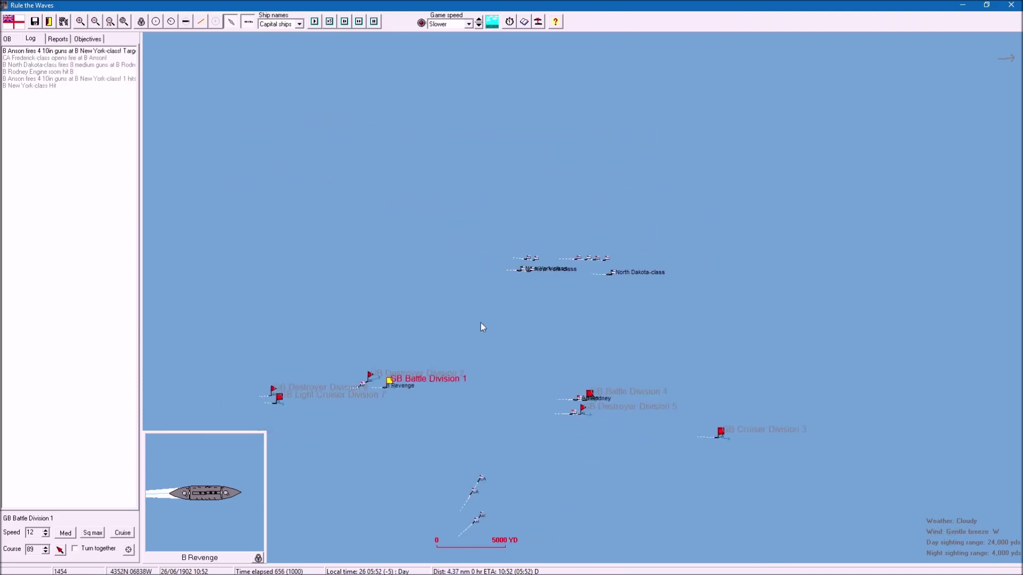
{"action": "left_click_drag", "start_coordinate": [525, 368], "coordinate": [449, 308]}
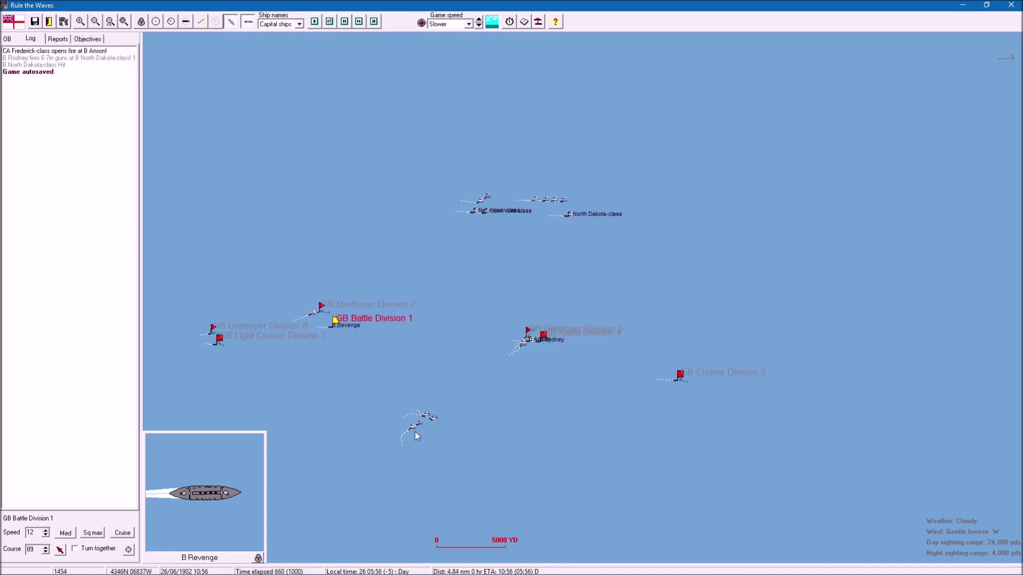
{"action": "scroll", "coordinate": [422, 438], "scroll_direction": "up", "scroll_amount": 1}
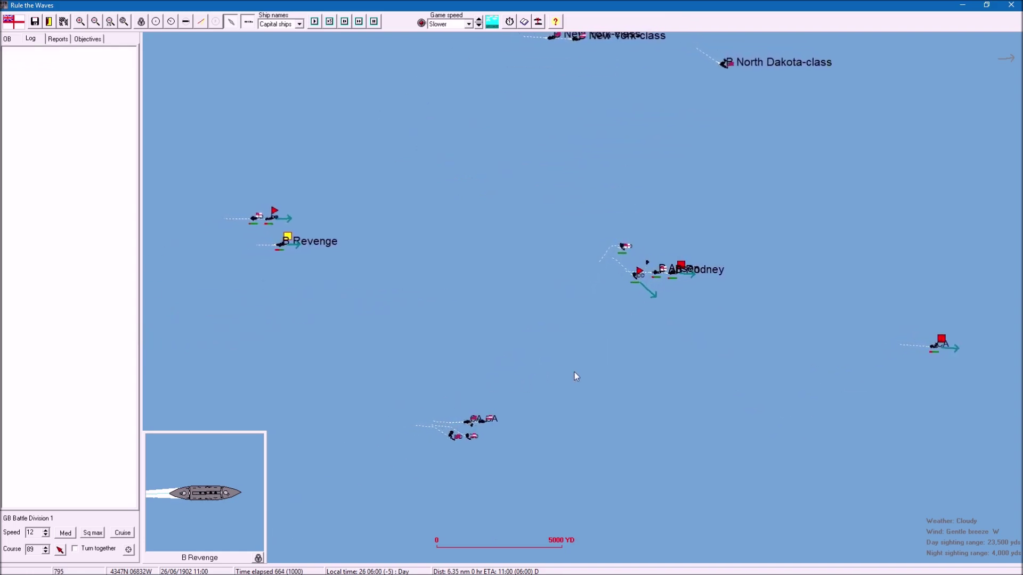
{"action": "scroll", "coordinate": [574, 372], "scroll_direction": "down", "scroll_amount": 1}
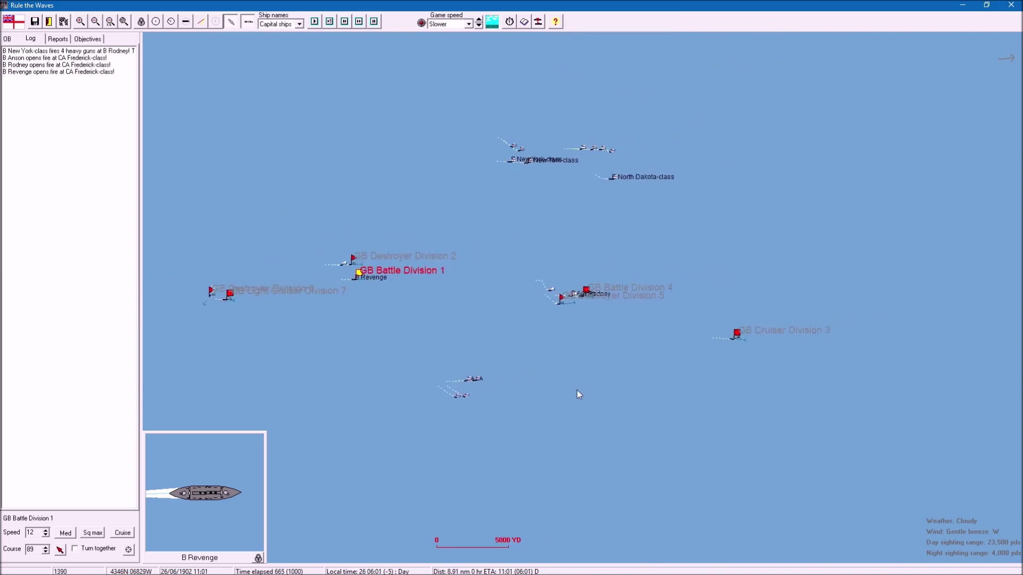
{"action": "scroll", "coordinate": [537, 395], "scroll_direction": "down", "scroll_amount": 2}
{"action": "scroll", "coordinate": [537, 395], "scroll_direction": "down", "scroll_amount": 2}
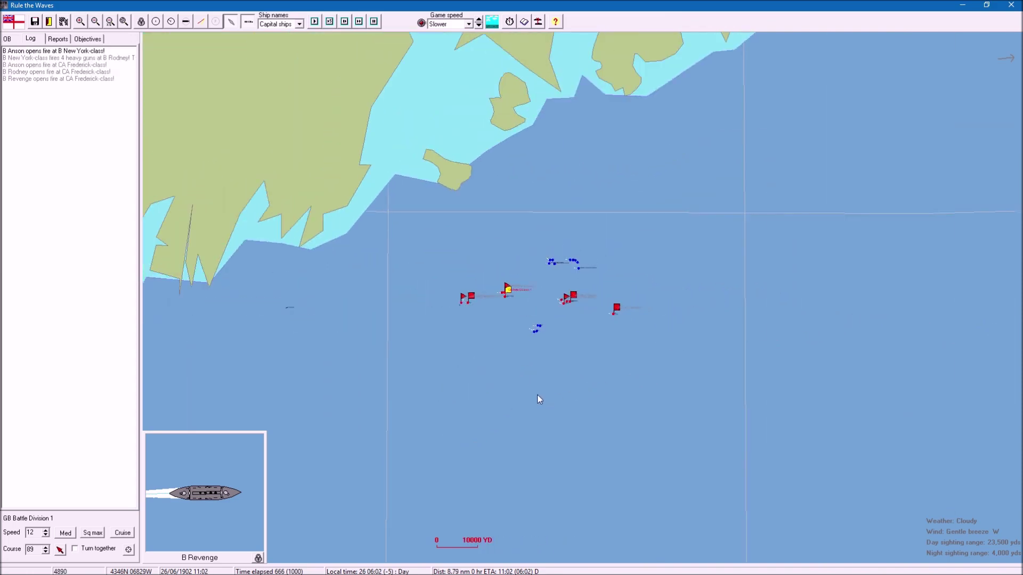
{"action": "scroll", "coordinate": [538, 395], "scroll_direction": "down", "scroll_amount": 2}
{"action": "scroll", "coordinate": [537, 395], "scroll_direction": "down", "scroll_amount": 1}
{"action": "scroll", "coordinate": [537, 395], "scroll_direction": "down", "scroll_amount": 1}
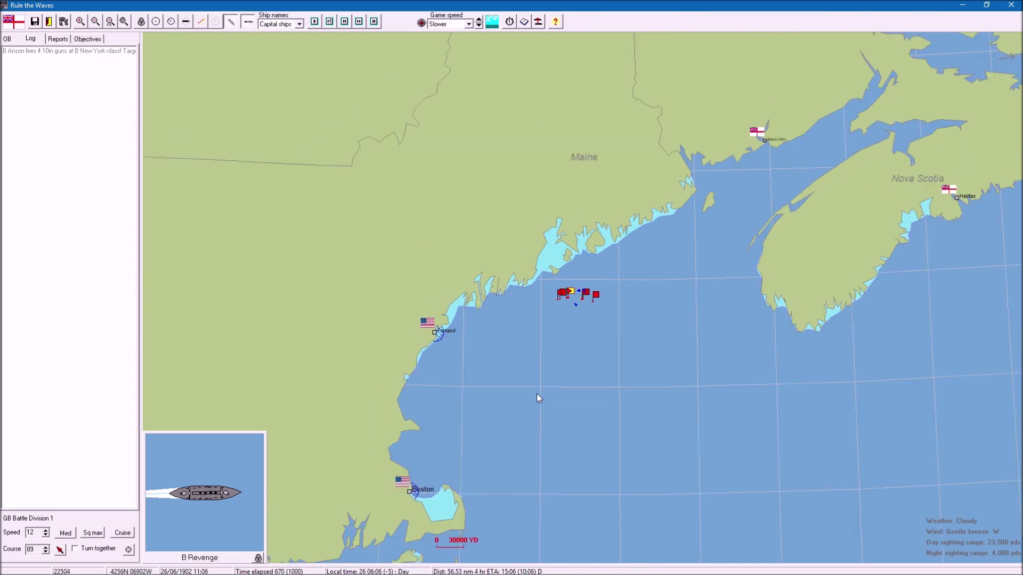
{"action": "scroll", "coordinate": [777, 160], "scroll_direction": "down", "scroll_amount": 2}
{"action": "scroll", "coordinate": [606, 269], "scroll_direction": "down", "scroll_amount": 1}
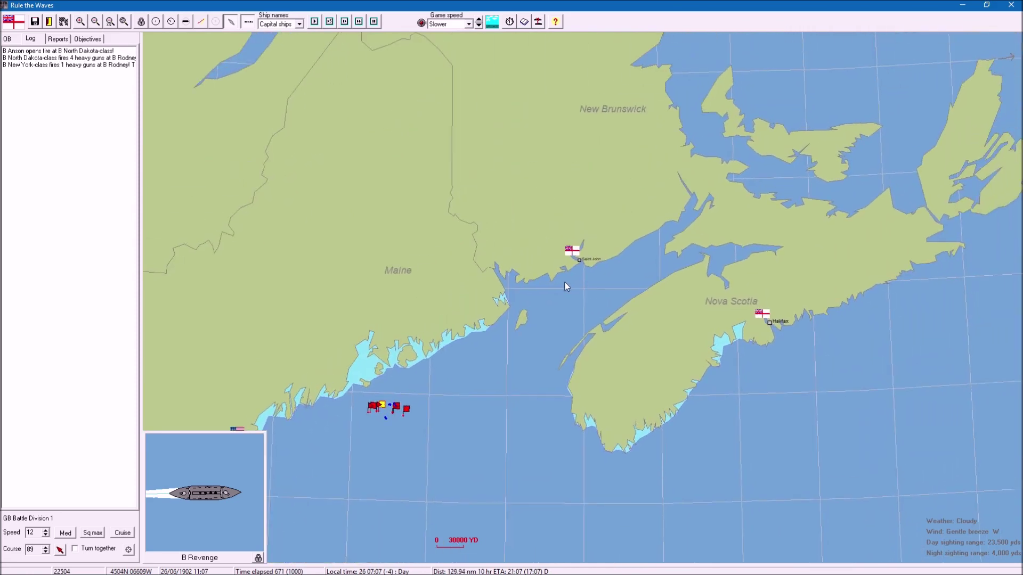
{"action": "scroll", "coordinate": [571, 285], "scroll_direction": "up", "scroll_amount": 3}
{"action": "scroll", "coordinate": [571, 285], "scroll_direction": "up", "scroll_amount": 3}
{"action": "scroll", "coordinate": [570, 284], "scroll_direction": "down", "scroll_amount": 4}
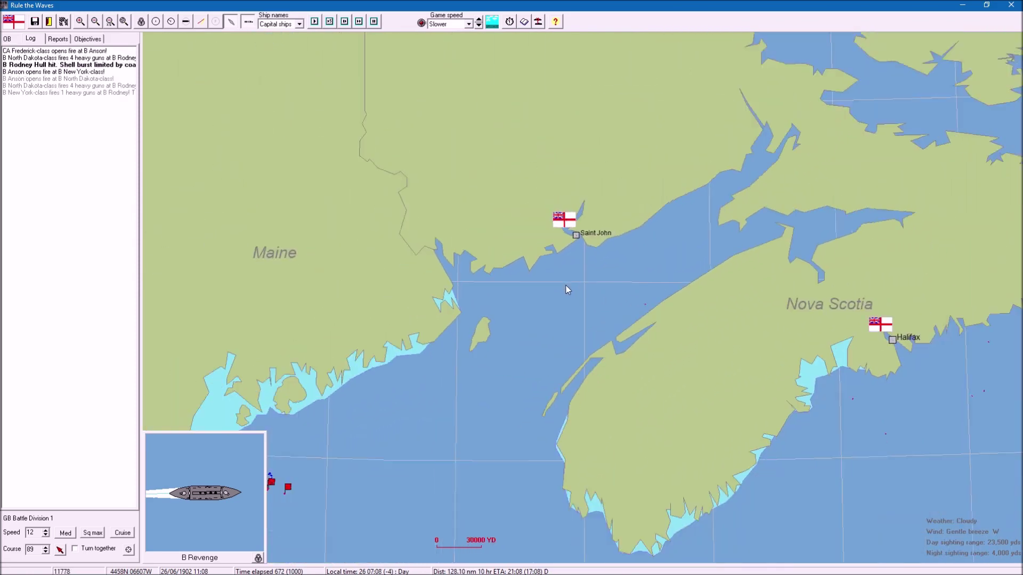
{"action": "scroll", "coordinate": [566, 285], "scroll_direction": "down", "scroll_amount": 1}
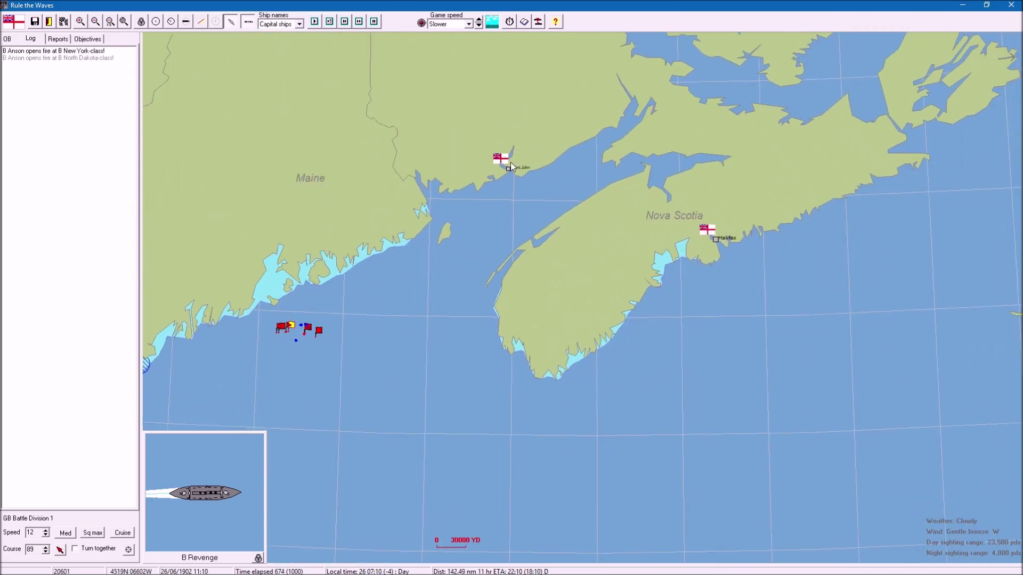
{"action": "scroll", "coordinate": [410, 337], "scroll_direction": "down", "scroll_amount": 2}
{"action": "scroll", "coordinate": [541, 314], "scroll_direction": "down", "scroll_amount": 1}
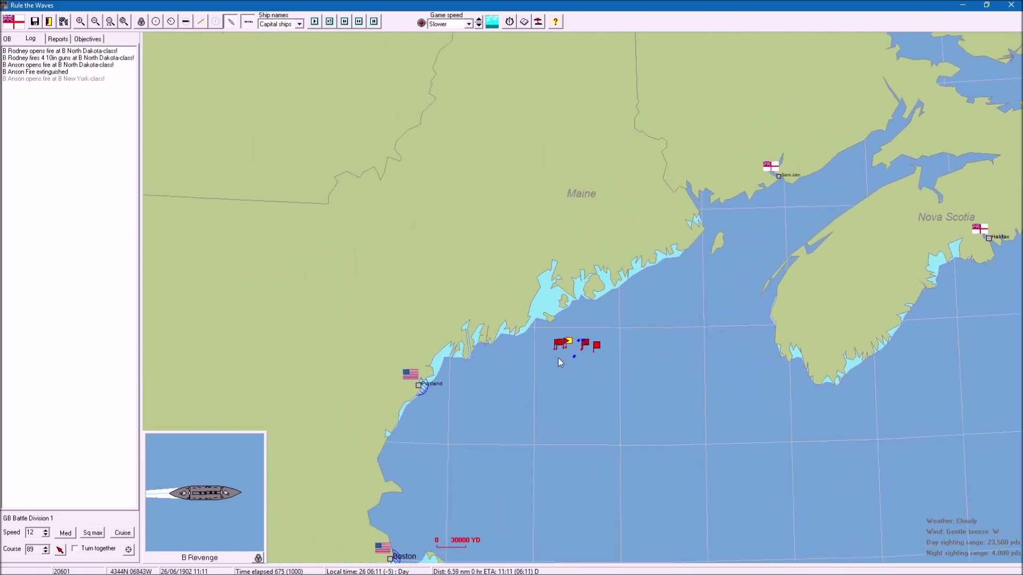
{"action": "scroll", "coordinate": [558, 358], "scroll_direction": "up", "scroll_amount": 3}
{"action": "scroll", "coordinate": [558, 380], "scroll_direction": "up", "scroll_amount": 2}
{"action": "scroll", "coordinate": [558, 381], "scroll_direction": "up", "scroll_amount": 1}
Step: Open Battle Division 1's orders window, showing Revenge's speed, 42% damage and ammunition
{"action": "double_click", "coordinate": [543, 352]}
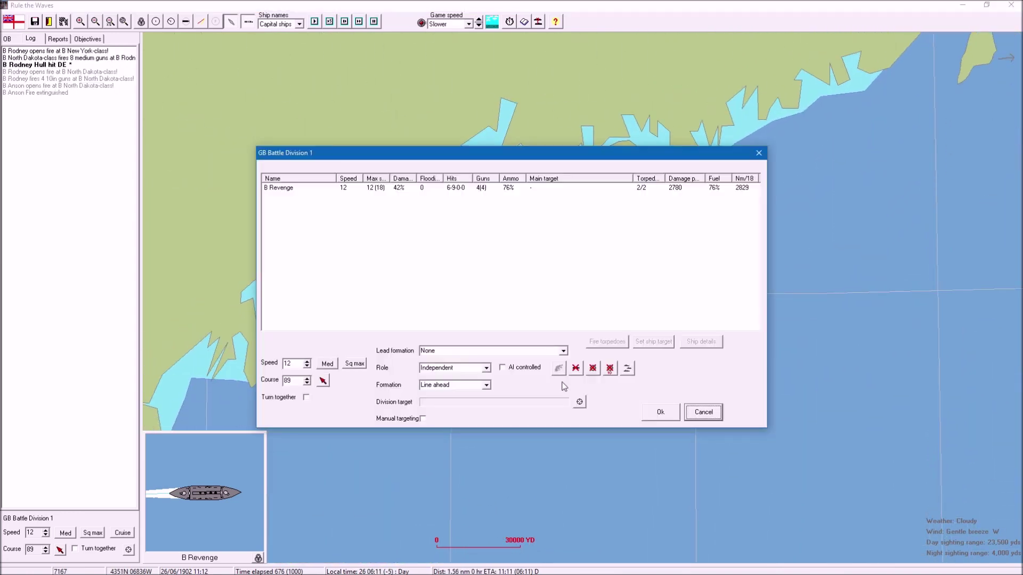
Step: Close the orders window and set Light Cruiser Division 7 to Sq max (11 knots)
{"action": "left_click", "coordinate": [660, 412]}
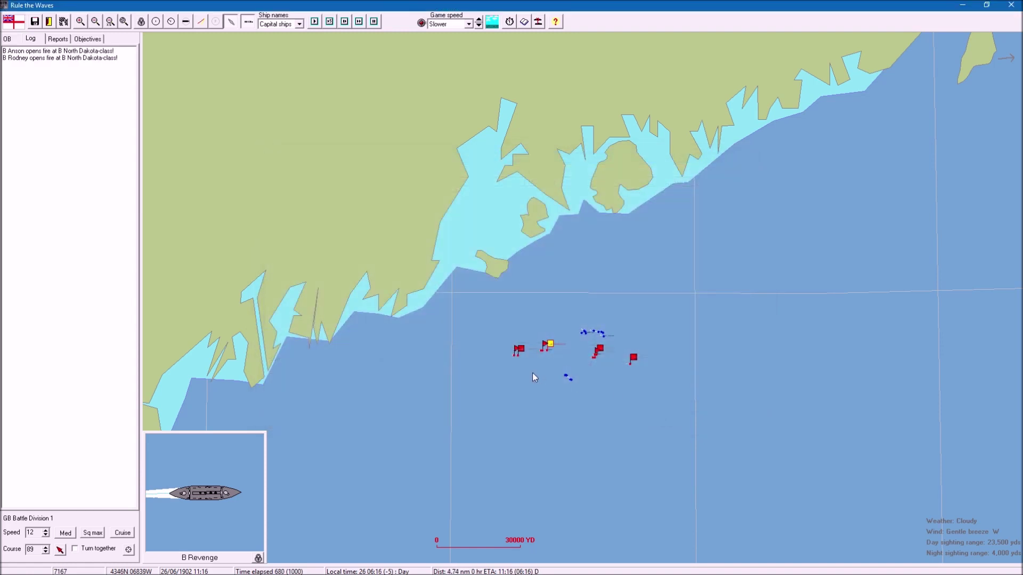
{"action": "scroll", "coordinate": [534, 378], "scroll_direction": "up", "scroll_amount": 1}
{"action": "scroll", "coordinate": [548, 406], "scroll_direction": "up", "scroll_amount": 1}
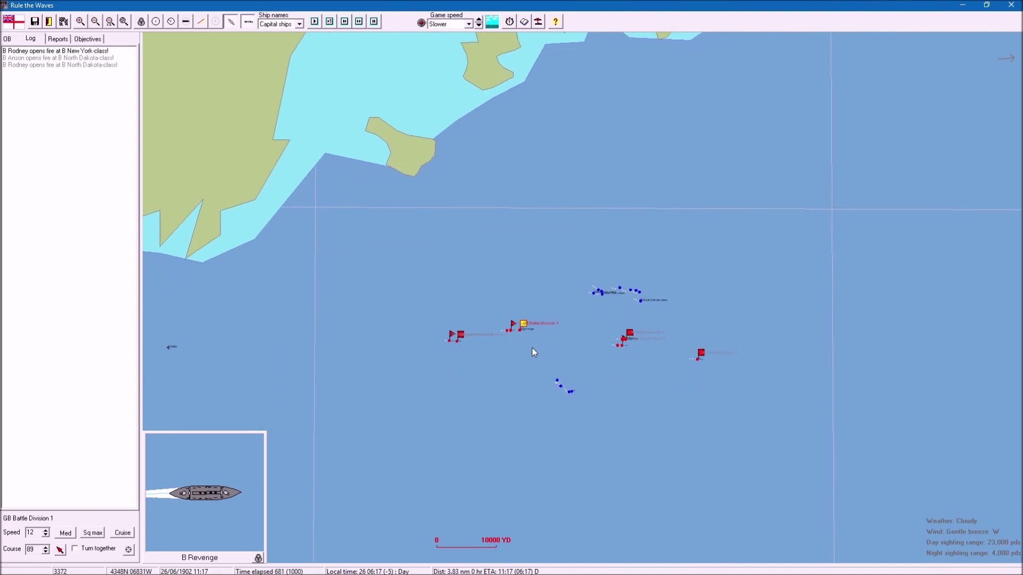
{"action": "left_click", "coordinate": [461, 337]}
{"action": "scroll", "coordinate": [497, 377], "scroll_direction": "up", "scroll_amount": 1}
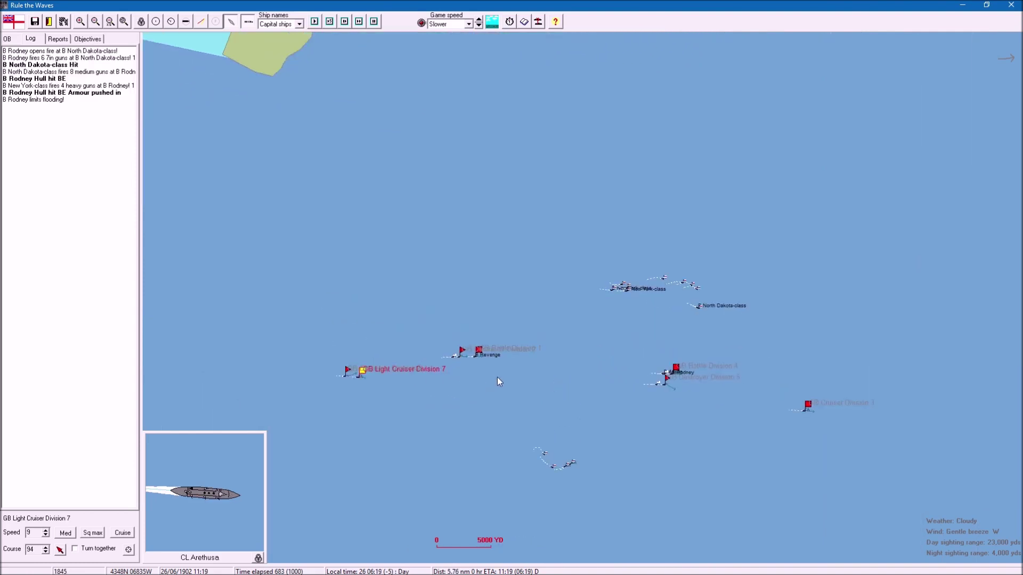
{"action": "scroll", "coordinate": [497, 377], "scroll_direction": "up", "scroll_amount": 1}
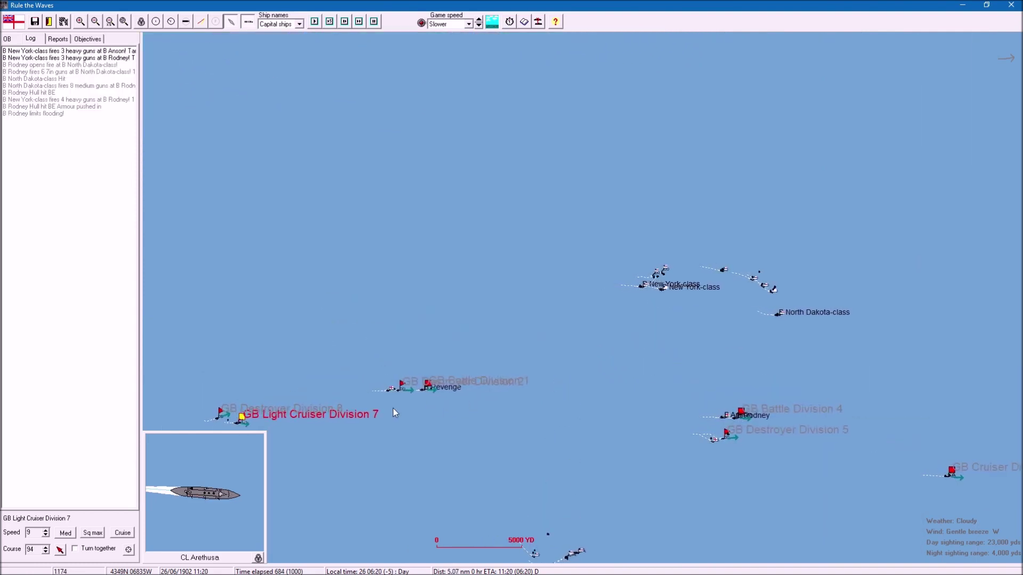
{"action": "left_click", "coordinate": [93, 534]}
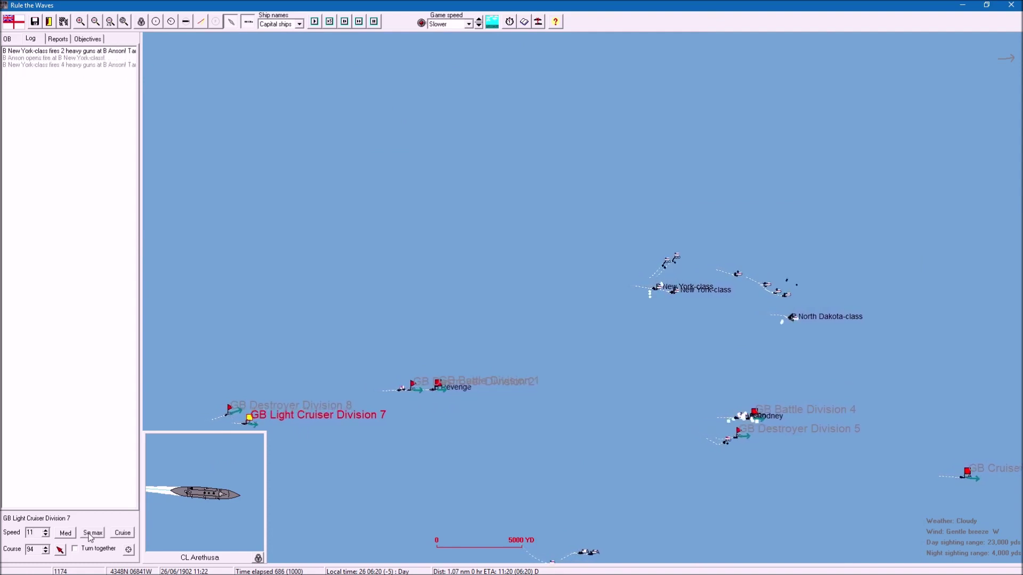
{"action": "left_click_drag", "start_coordinate": [509, 446], "coordinate": [419, 405]}
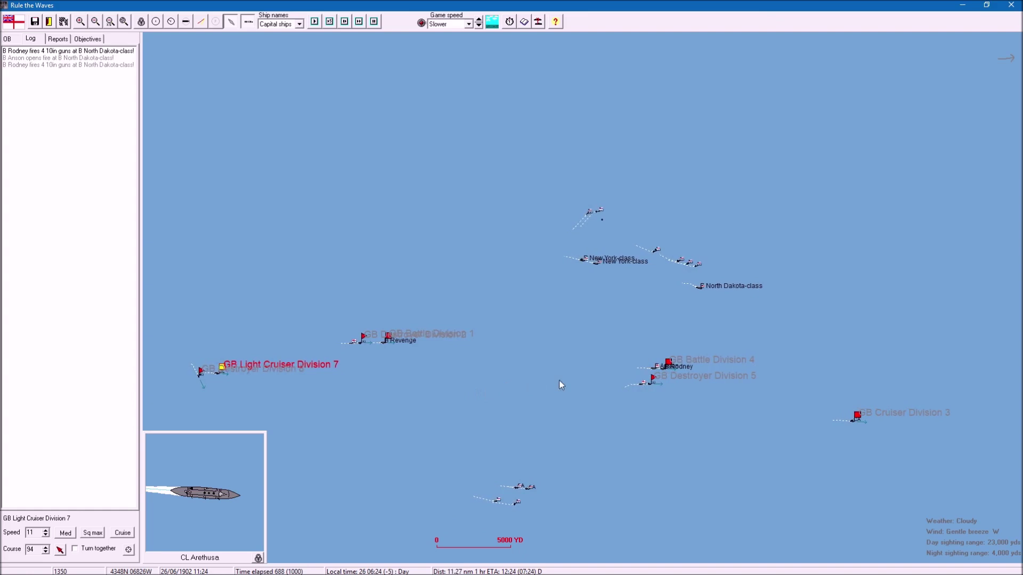
{"action": "left_click_drag", "start_coordinate": [548, 368], "coordinate": [484, 365]}
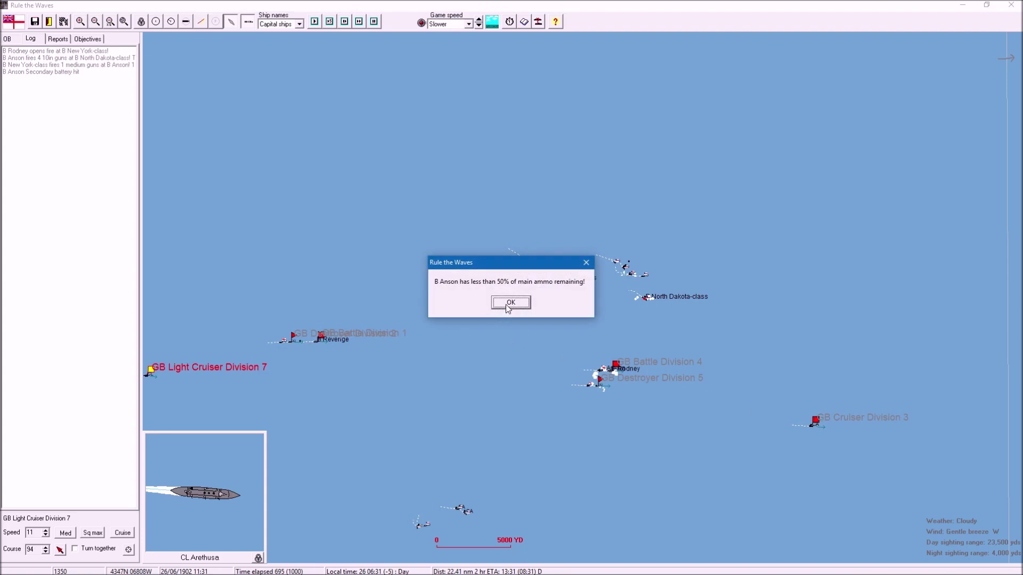
Step: Acknowledge the Anson and Rodney low-ammunition warnings, then select Battle Division 4
{"action": "left_click", "coordinate": [510, 305]}
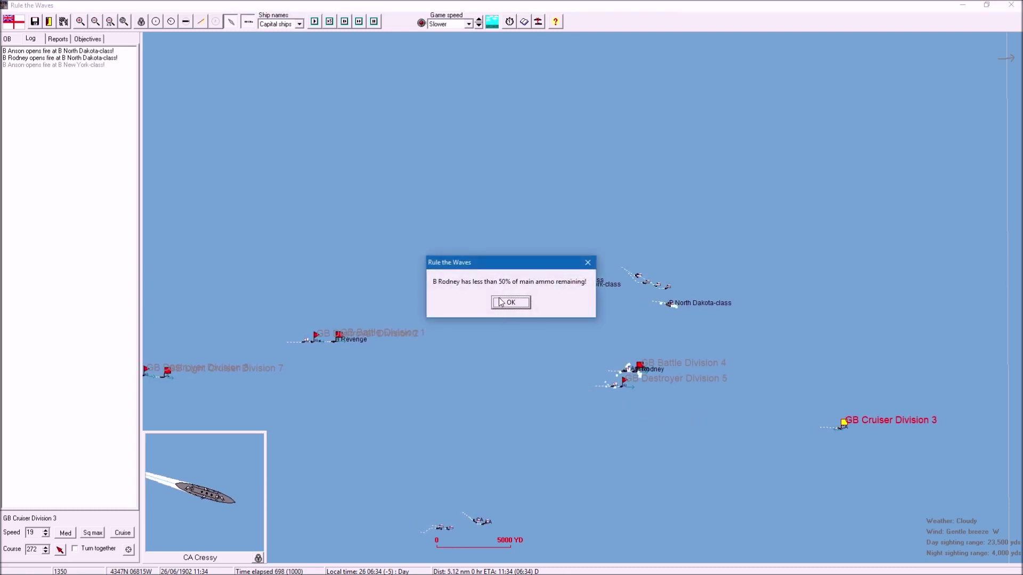
{"action": "left_click", "coordinate": [510, 303]}
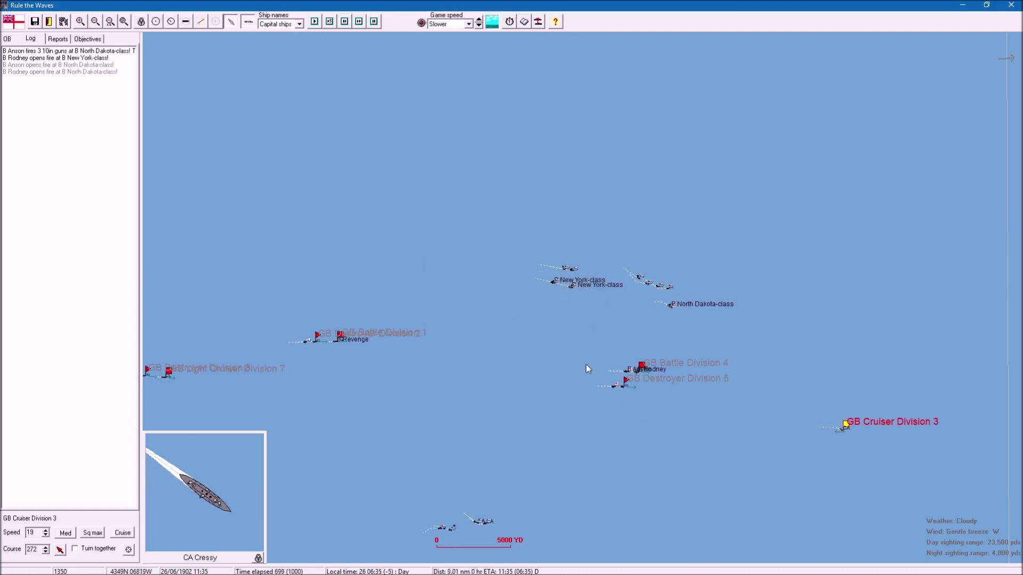
{"action": "left_click", "coordinate": [653, 367]}
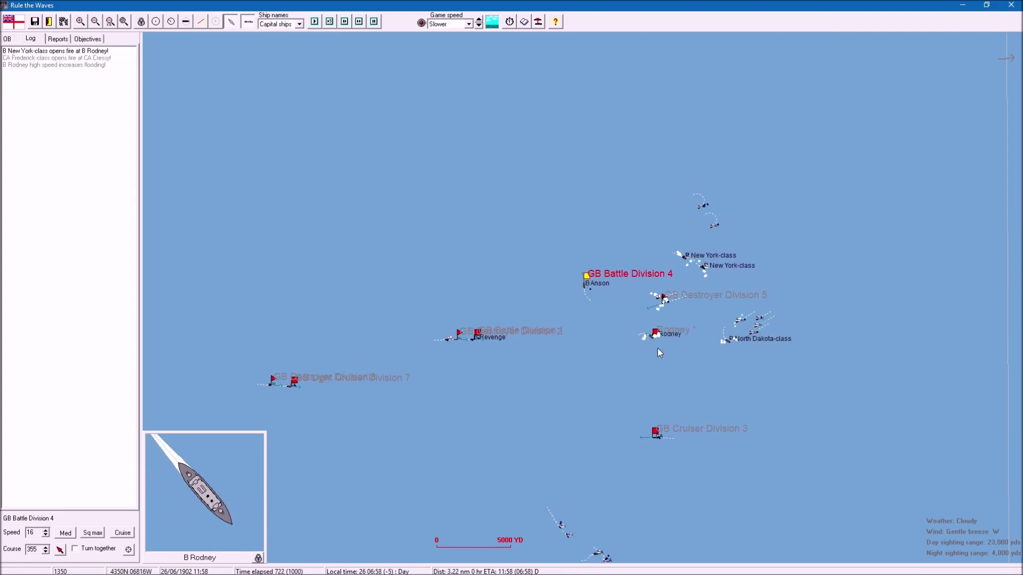
{"action": "scroll", "coordinate": [655, 348], "scroll_direction": "up", "scroll_amount": 3}
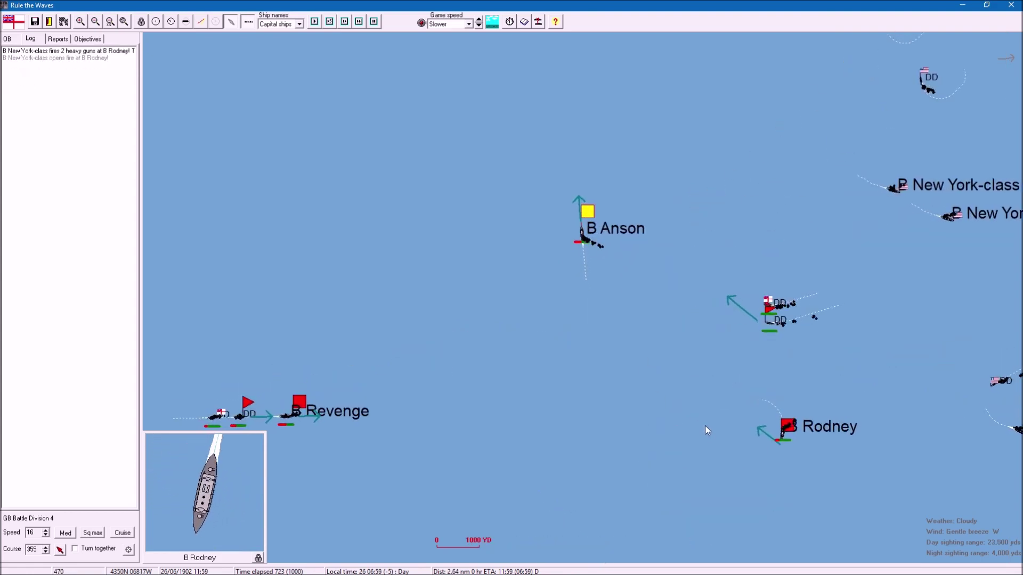
{"action": "scroll", "coordinate": [674, 421], "scroll_direction": "down", "scroll_amount": 1}
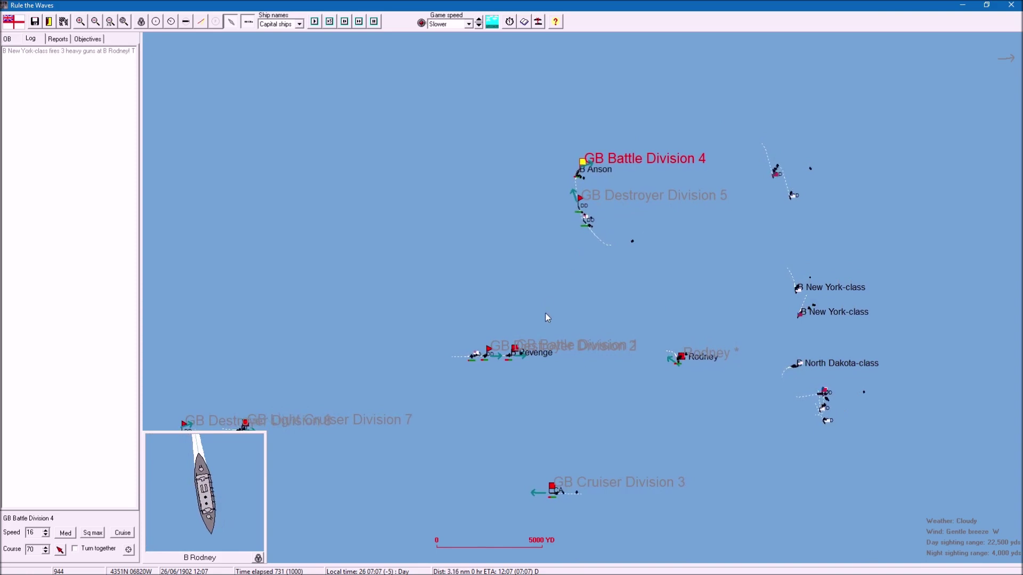
Step: Select Battle Division 1 (Revenge), the detached Rodney, then Battle Division 4 (Anson)
{"action": "left_click", "coordinate": [515, 352]}
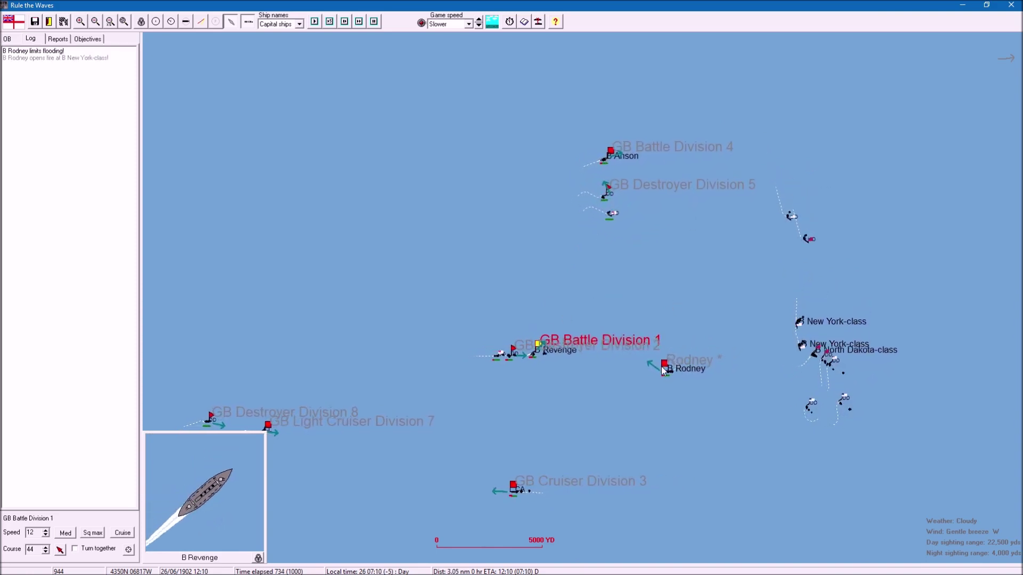
{"action": "left_click", "coordinate": [669, 368]}
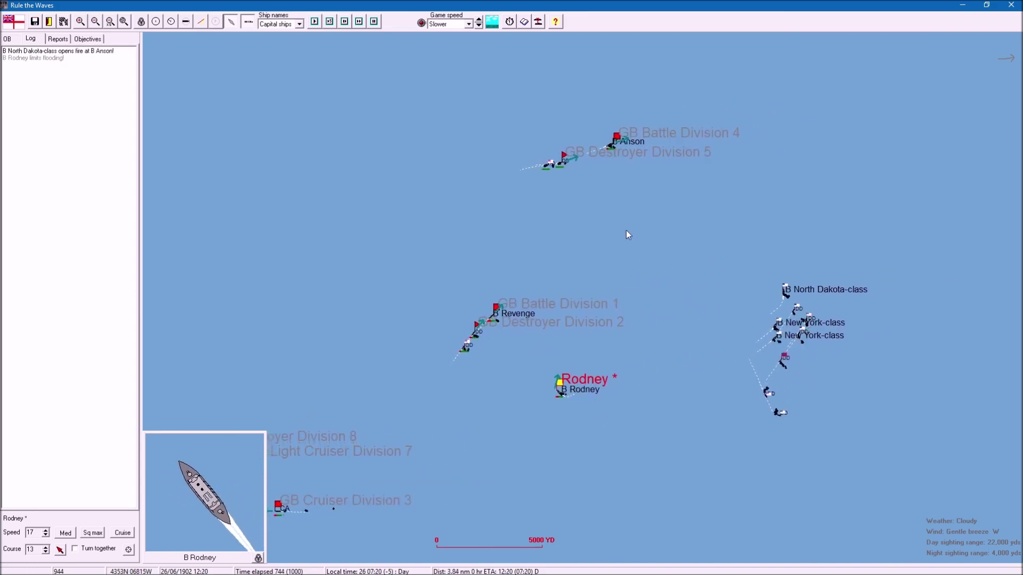
{"action": "left_click", "coordinate": [632, 134]}
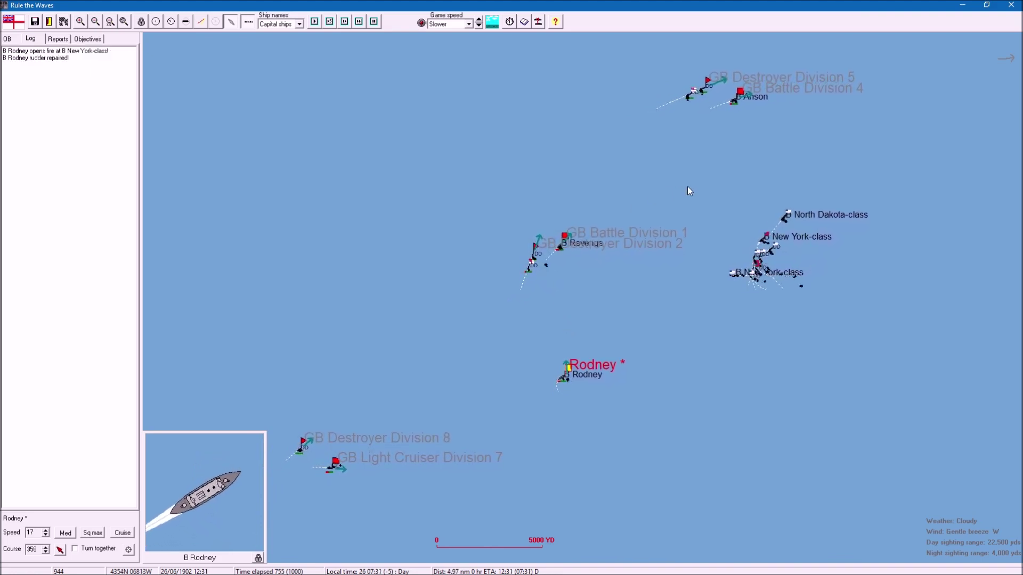
{"action": "left_click_drag", "start_coordinate": [687, 186], "coordinate": [473, 245]}
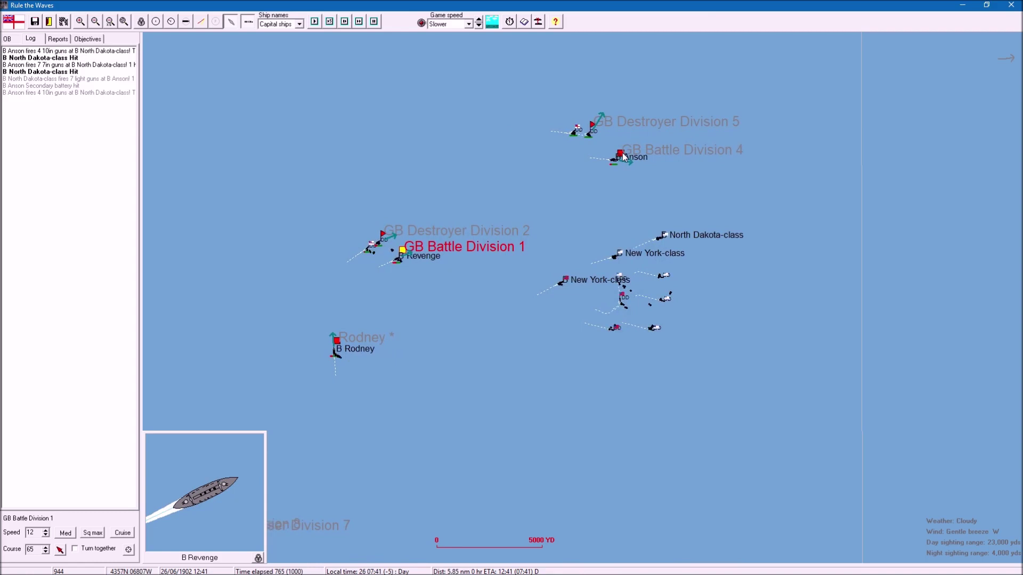
Step: Switch between Battle Division 4 and Rodney, and bring the North Dakota engagement into view
{"action": "left_click", "coordinate": [620, 155]}
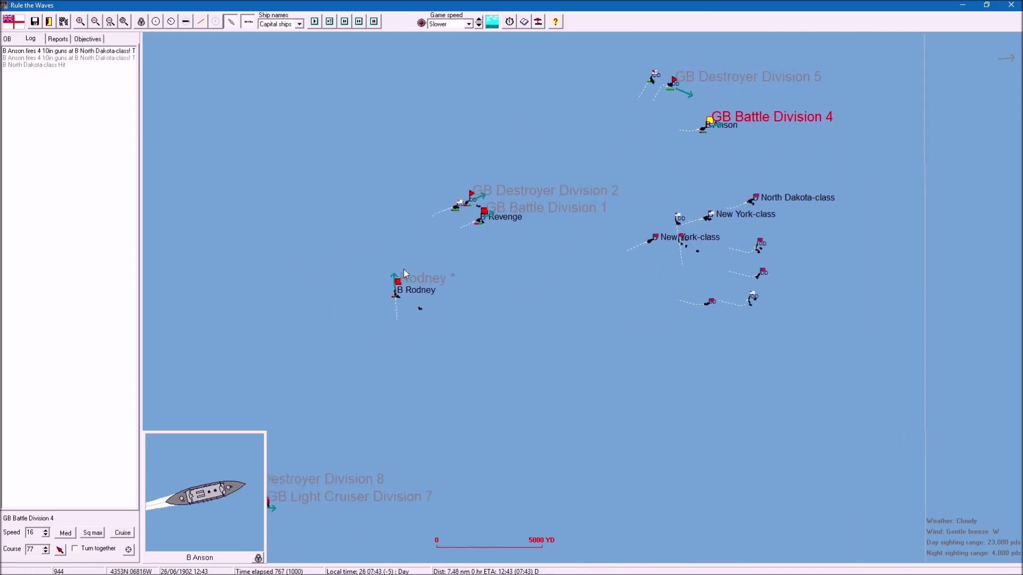
{"action": "left_click", "coordinate": [397, 275]}
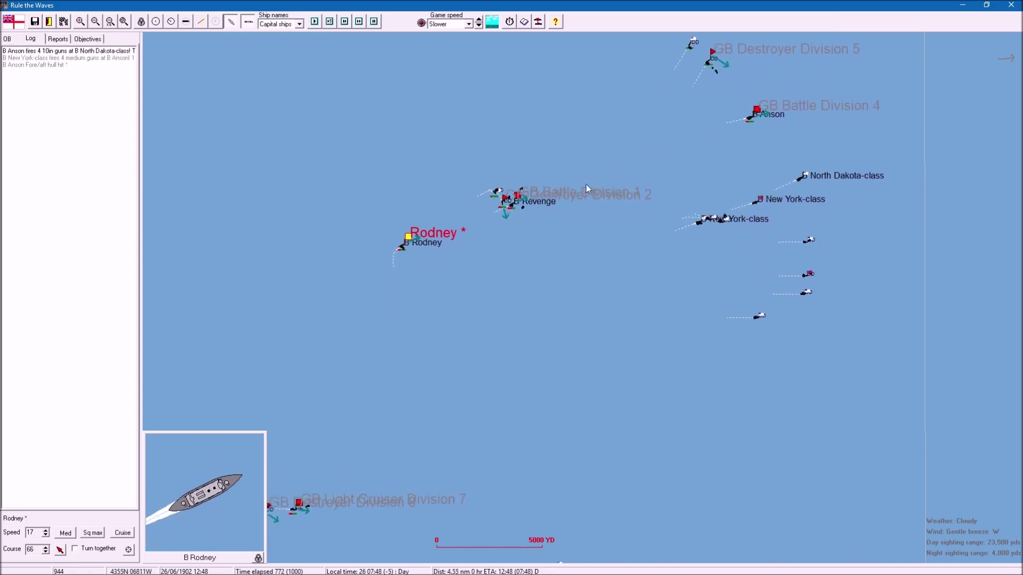
{"action": "left_click", "coordinate": [770, 106]}
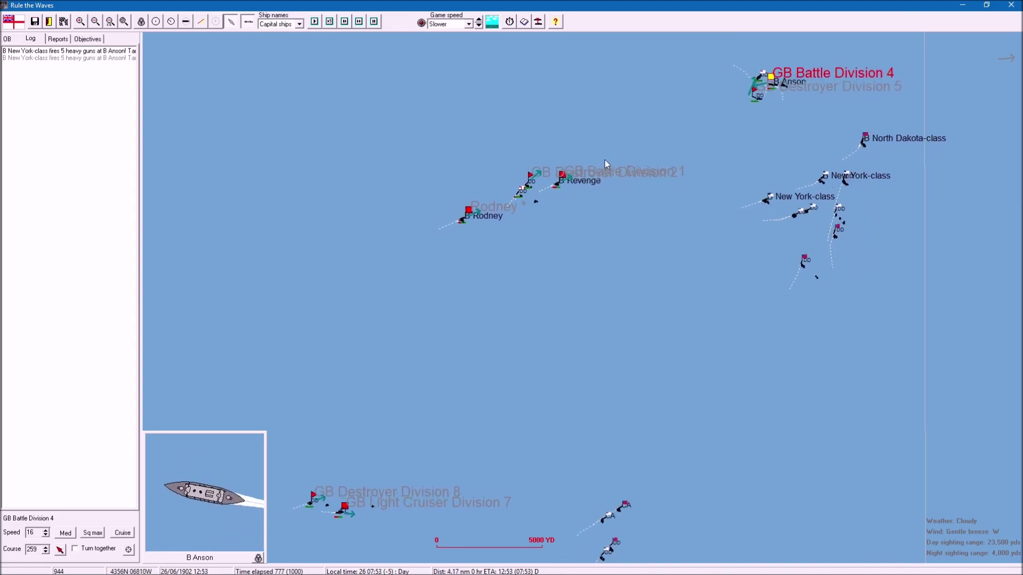
{"action": "left_click_drag", "start_coordinate": [609, 126], "coordinate": [538, 245]}
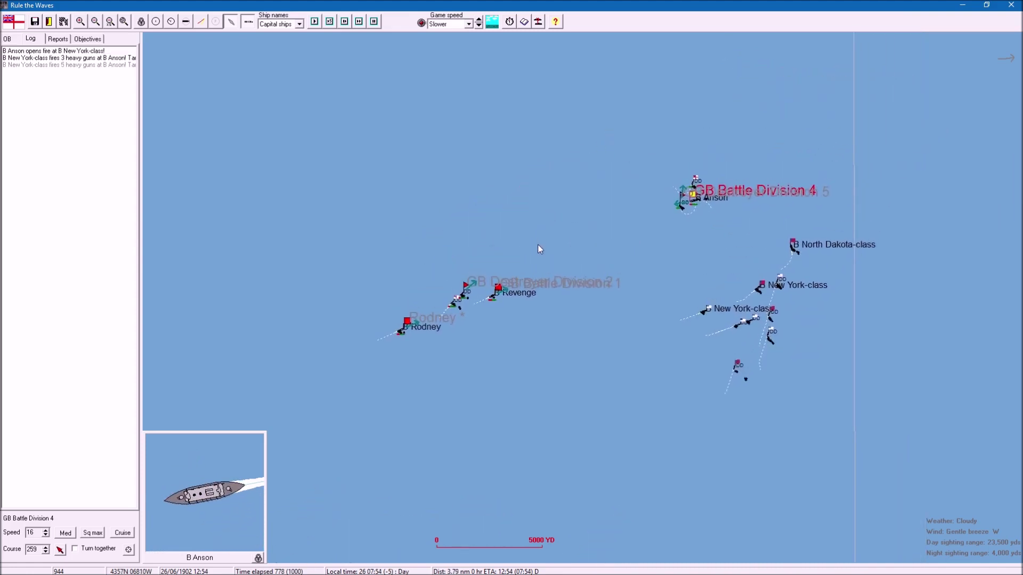
{"action": "scroll", "coordinate": [580, 271], "scroll_direction": "up", "scroll_amount": 1}
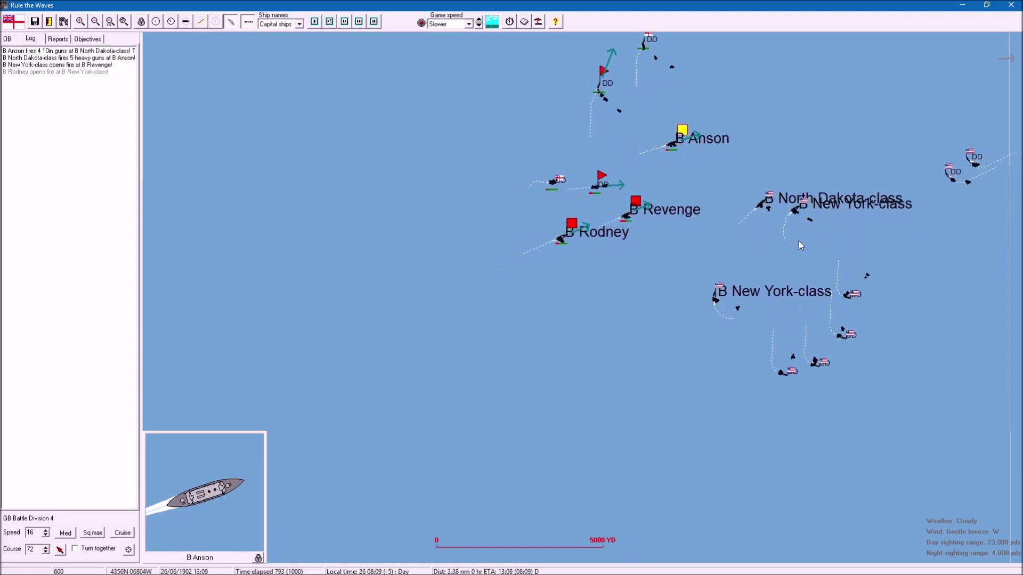
Step: Clear the low main-ammo warning, then inspect a New York-class battleship and Rodney
{"action": "left_click_drag", "start_coordinate": [830, 253], "coordinate": [604, 355]}
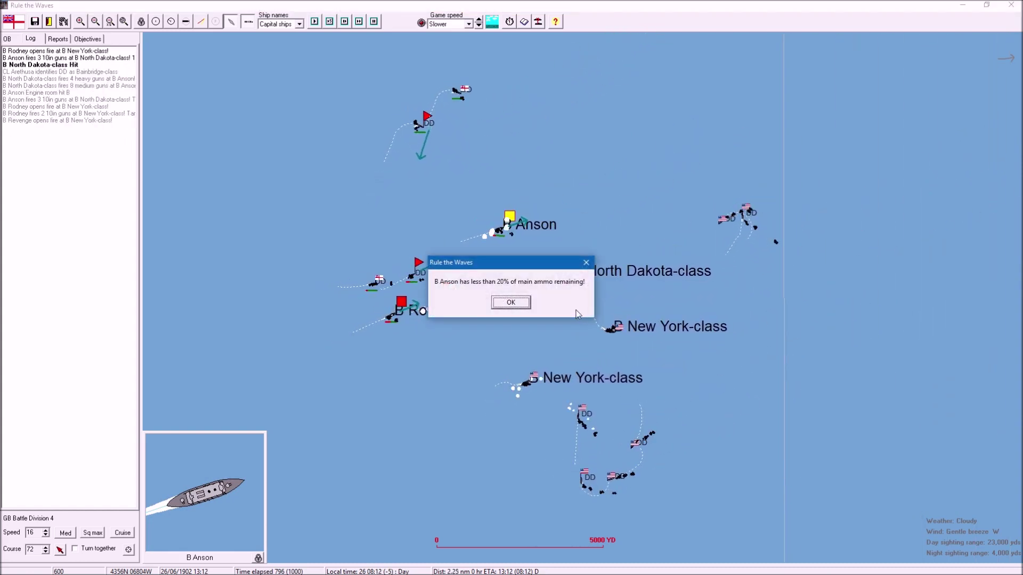
{"action": "left_click", "coordinate": [510, 303]}
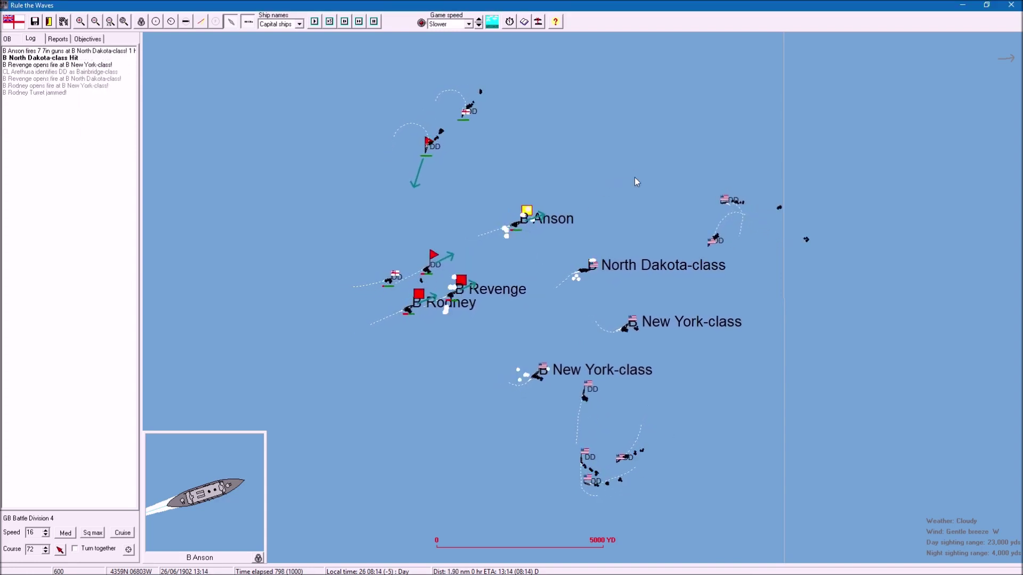
{"action": "left_click", "coordinate": [541, 370]}
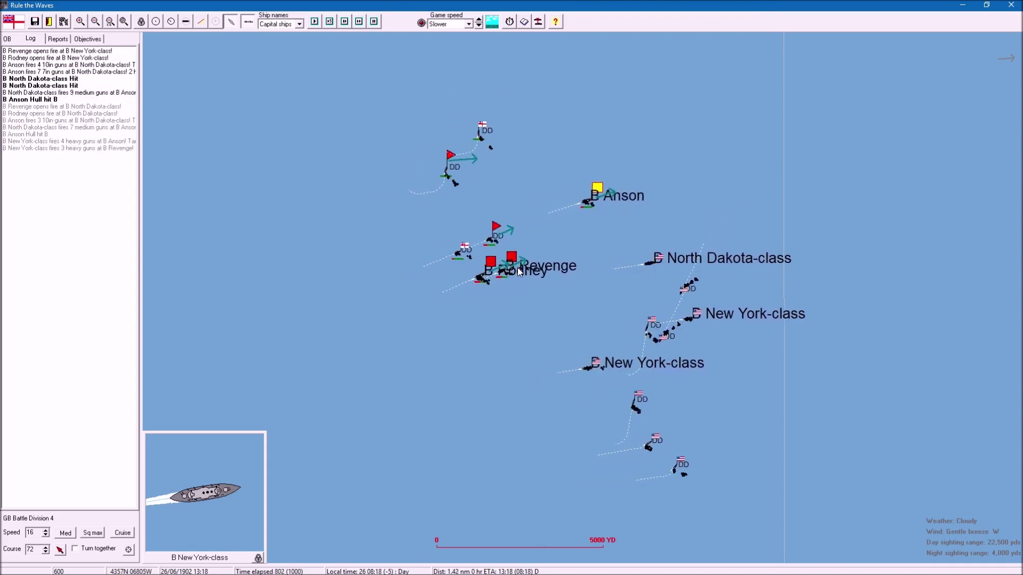
{"action": "left_click", "coordinate": [491, 267]}
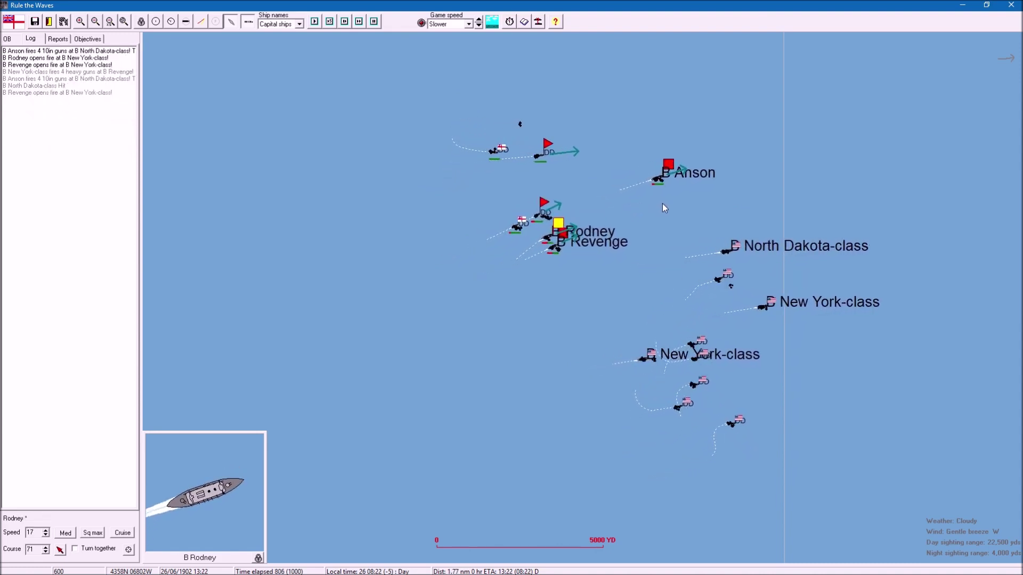
{"action": "left_click_drag", "start_coordinate": [680, 269], "coordinate": [474, 329]}
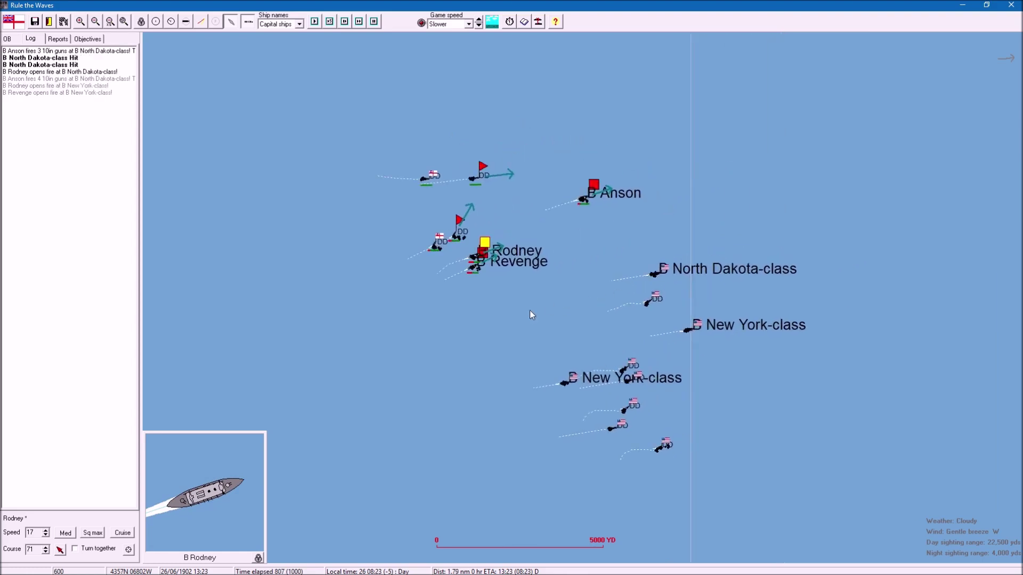
{"action": "scroll", "coordinate": [482, 331], "scroll_direction": "down", "scroll_amount": 1}
{"action": "scroll", "coordinate": [485, 340], "scroll_direction": "down", "scroll_amount": 1}
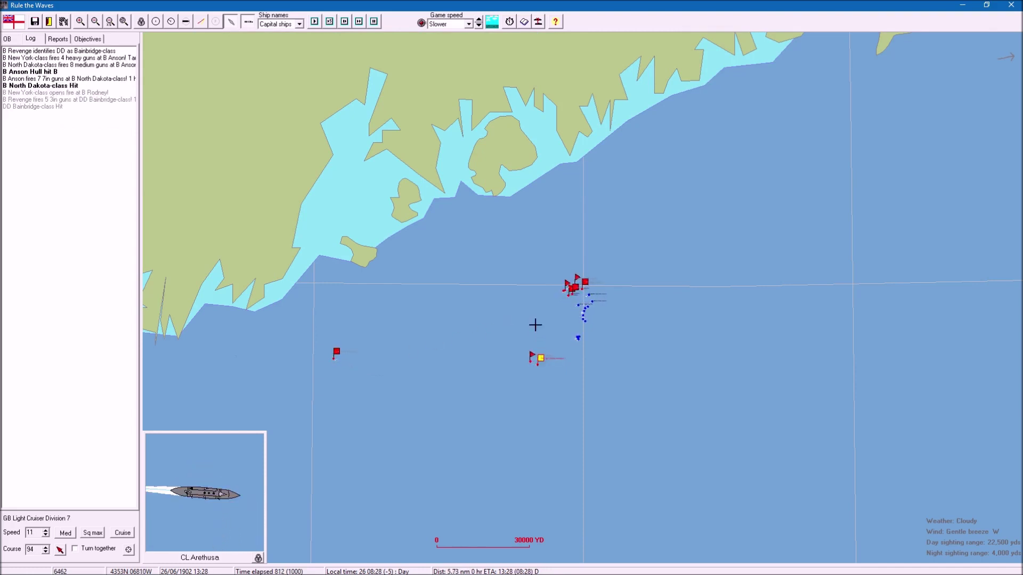
{"action": "scroll", "coordinate": [669, 208], "scroll_direction": "down", "scroll_amount": 1}
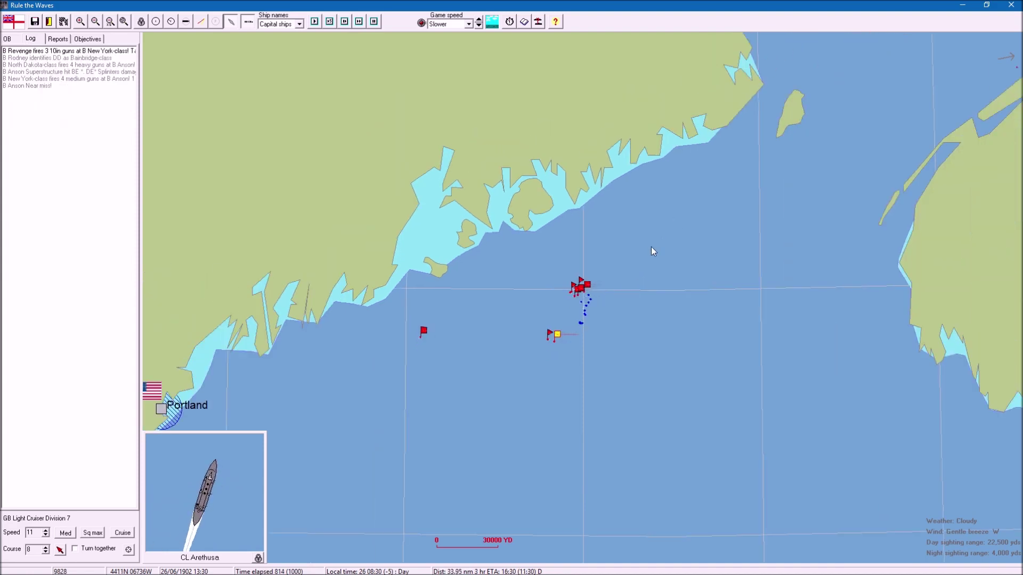
{"action": "scroll", "coordinate": [597, 286], "scroll_direction": "up", "scroll_amount": 2}
{"action": "scroll", "coordinate": [564, 291], "scroll_direction": "up", "scroll_amount": 1}
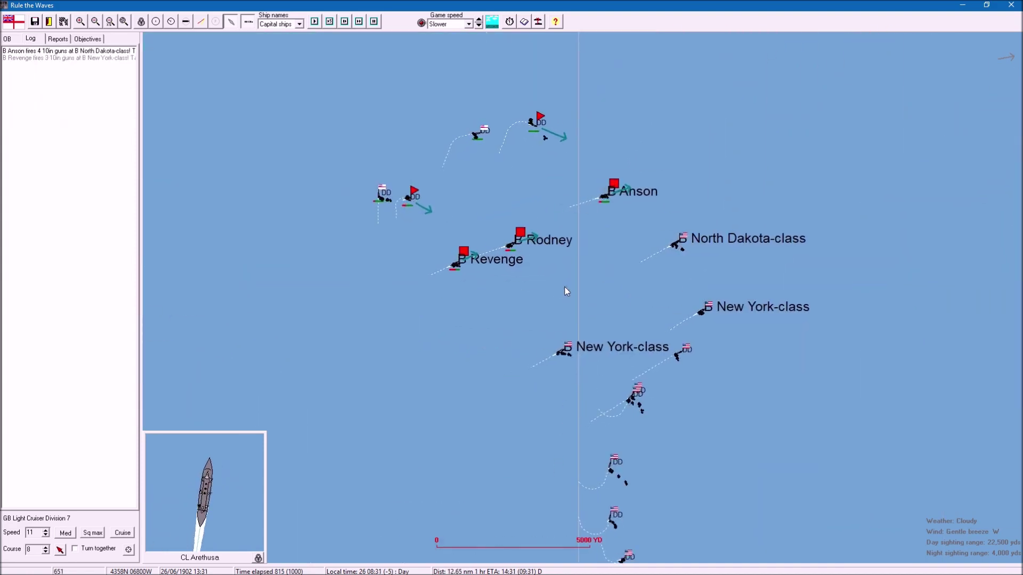
{"action": "scroll", "coordinate": [564, 287], "scroll_direction": "up", "scroll_amount": 1}
{"action": "scroll", "coordinate": [565, 288], "scroll_direction": "up", "scroll_amount": 1}
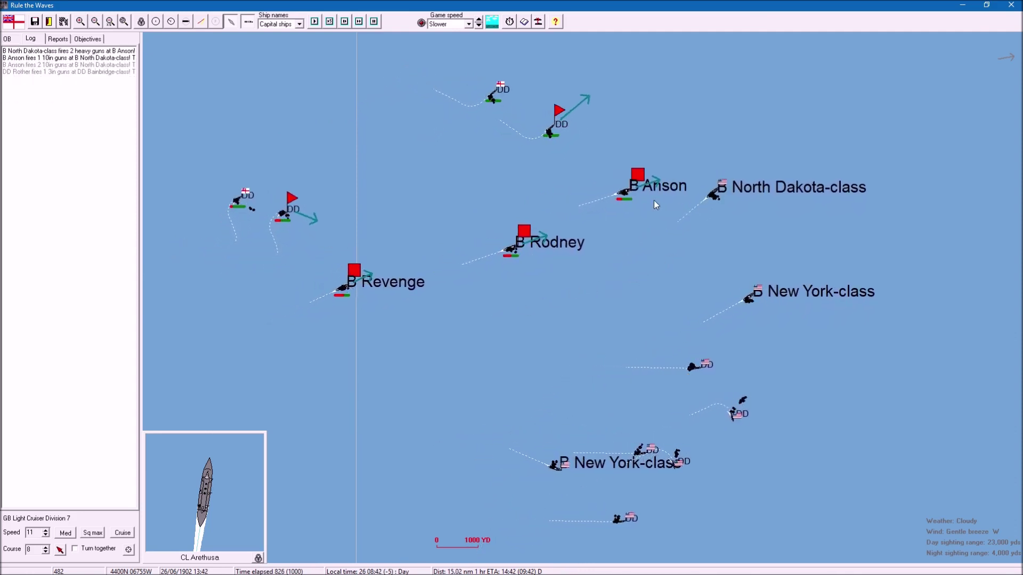
Step: Turn Anson through several headings to an easterly course of 102, then select Revenge
{"action": "left_click", "coordinate": [676, 177]}
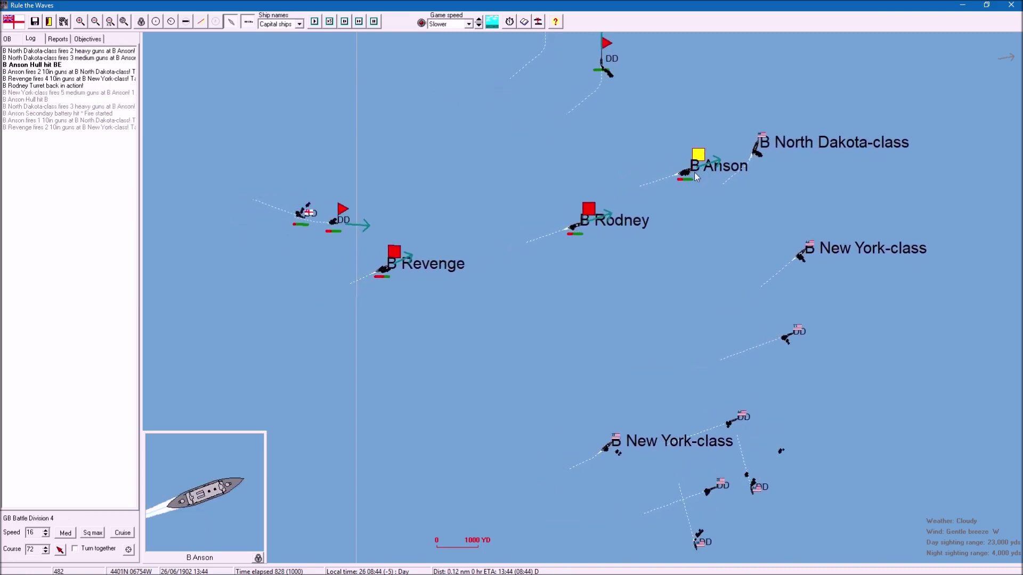
{"action": "left_click", "coordinate": [725, 108]}
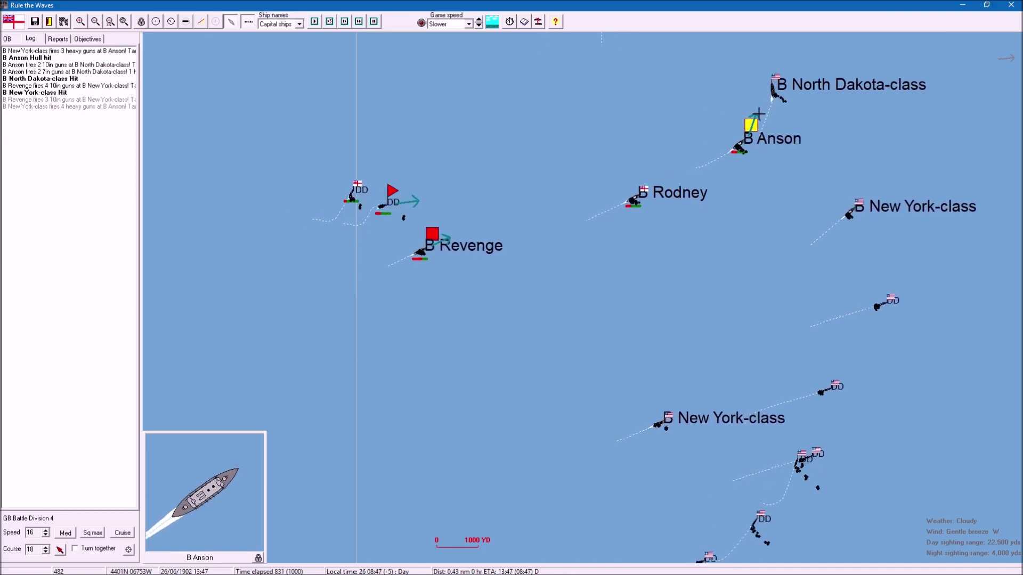
{"action": "left_click", "coordinate": [824, 92]}
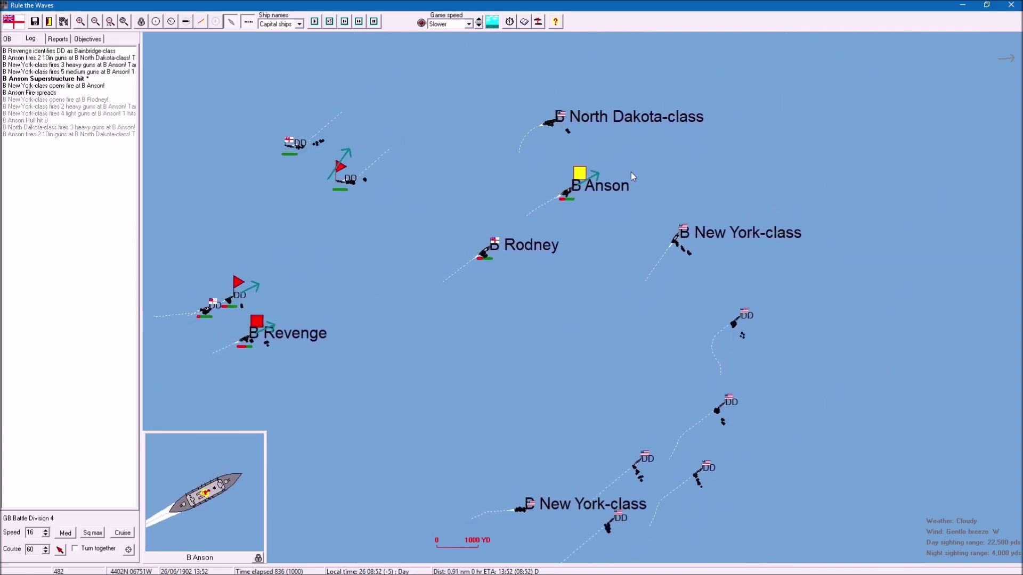
{"action": "left_click", "coordinate": [654, 253]}
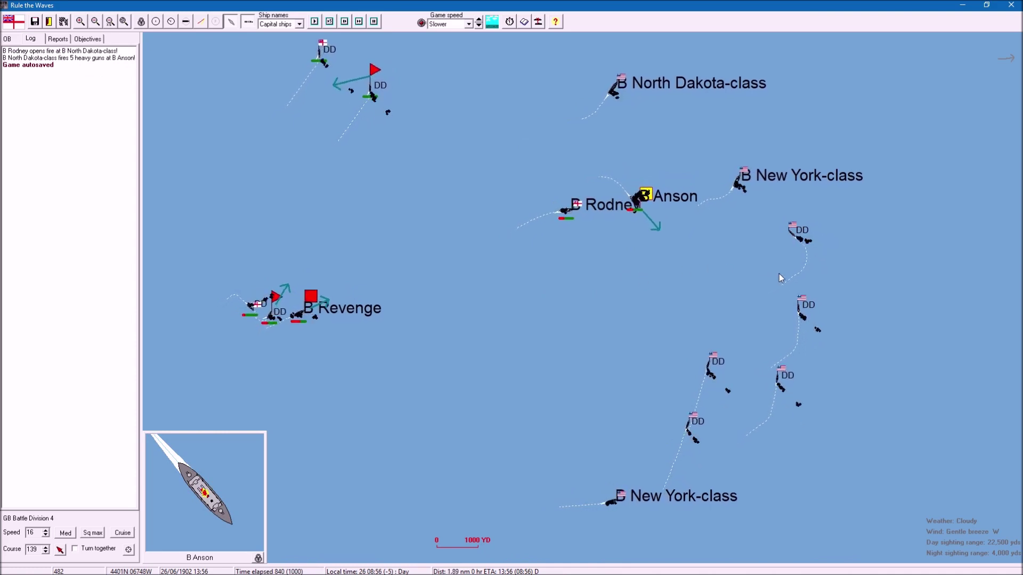
{"action": "left_click", "coordinate": [861, 258]}
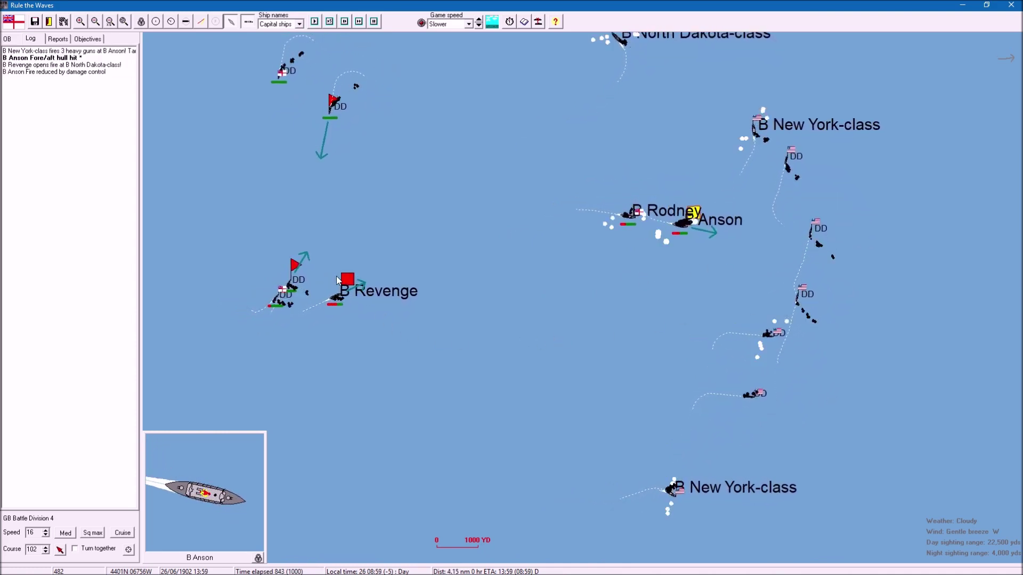
{"action": "left_click", "coordinate": [404, 289]}
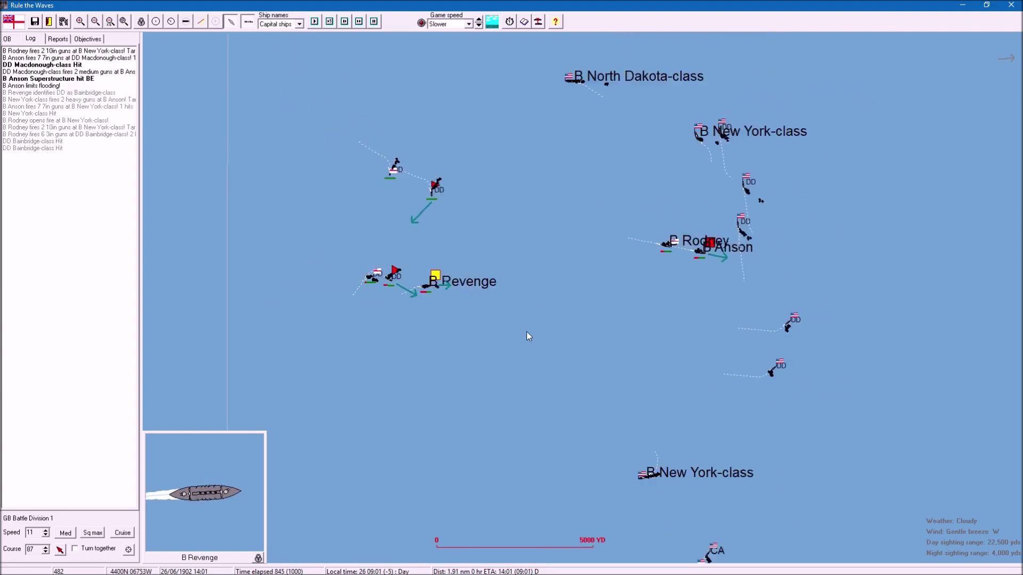
{"action": "scroll", "coordinate": [527, 332], "scroll_direction": "down", "scroll_amount": 2}
{"action": "scroll", "coordinate": [517, 341], "scroll_direction": "down", "scroll_amount": 2}
{"action": "scroll", "coordinate": [517, 341], "scroll_direction": "down", "scroll_amount": 2}
{"action": "scroll", "coordinate": [468, 382], "scroll_direction": "down", "scroll_amount": 1}
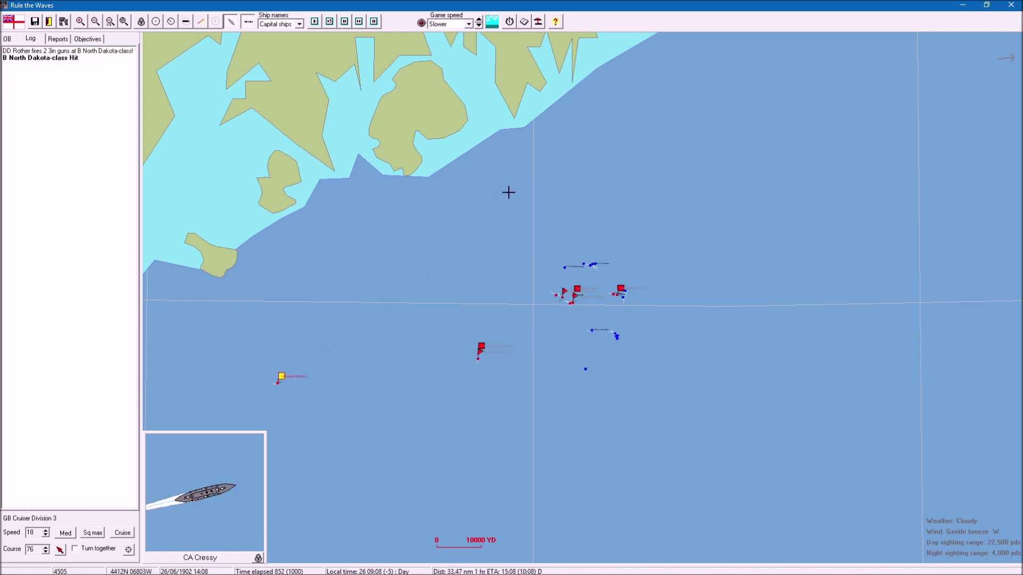
{"action": "scroll", "coordinate": [619, 188], "scroll_direction": "down", "scroll_amount": 1}
{"action": "scroll", "coordinate": [591, 248], "scroll_direction": "up", "scroll_amount": 2}
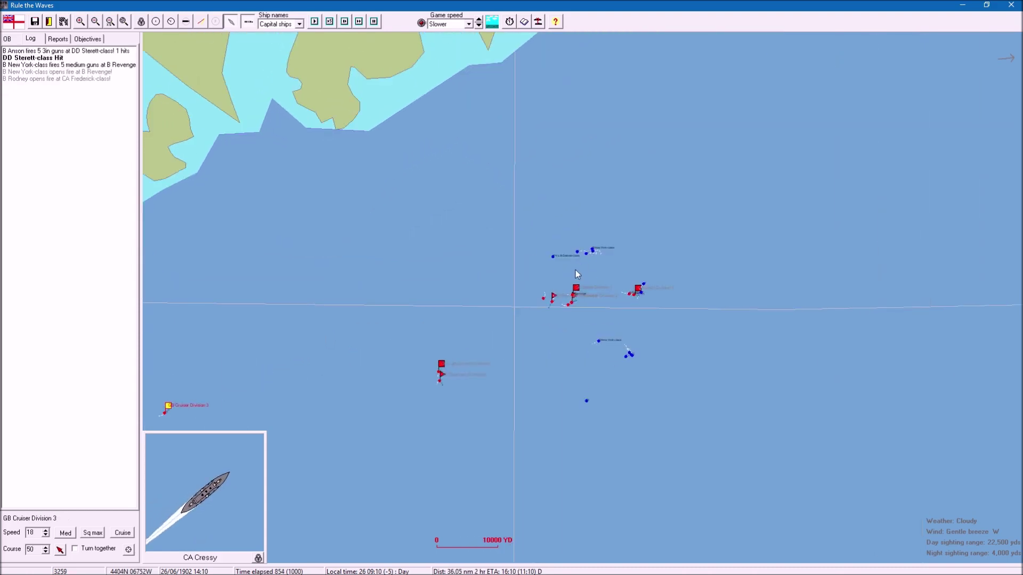
{"action": "scroll", "coordinate": [575, 270], "scroll_direction": "up", "scroll_amount": 2}
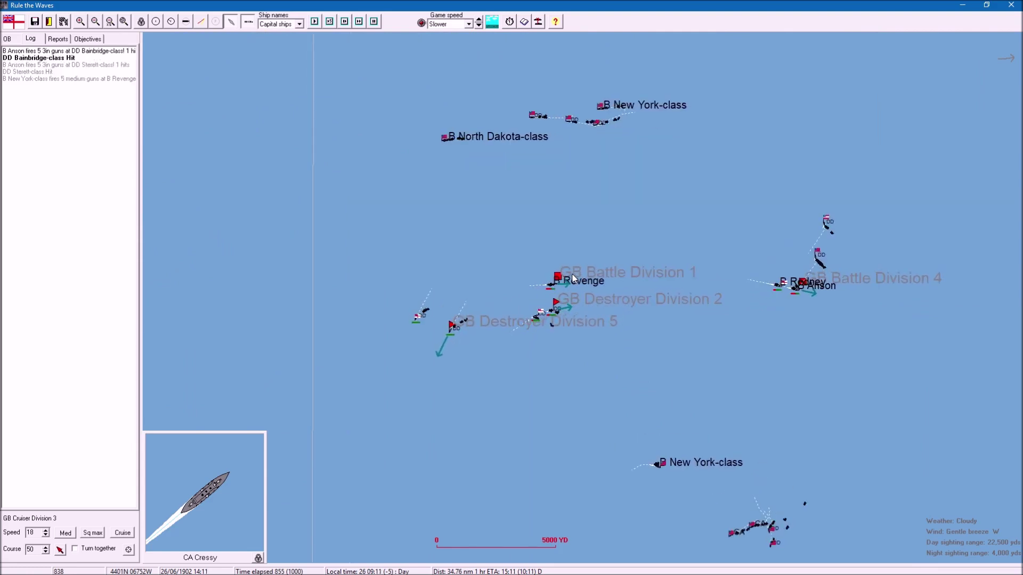
{"action": "scroll", "coordinate": [602, 215], "scroll_direction": "up", "scroll_amount": 1}
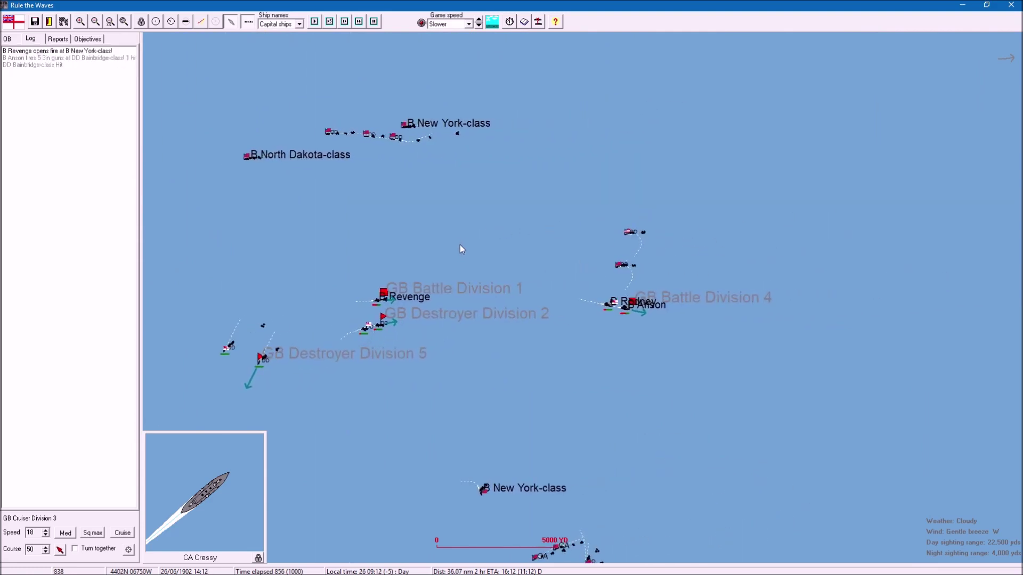
{"action": "scroll", "coordinate": [623, 312], "scroll_direction": "up", "scroll_amount": 1}
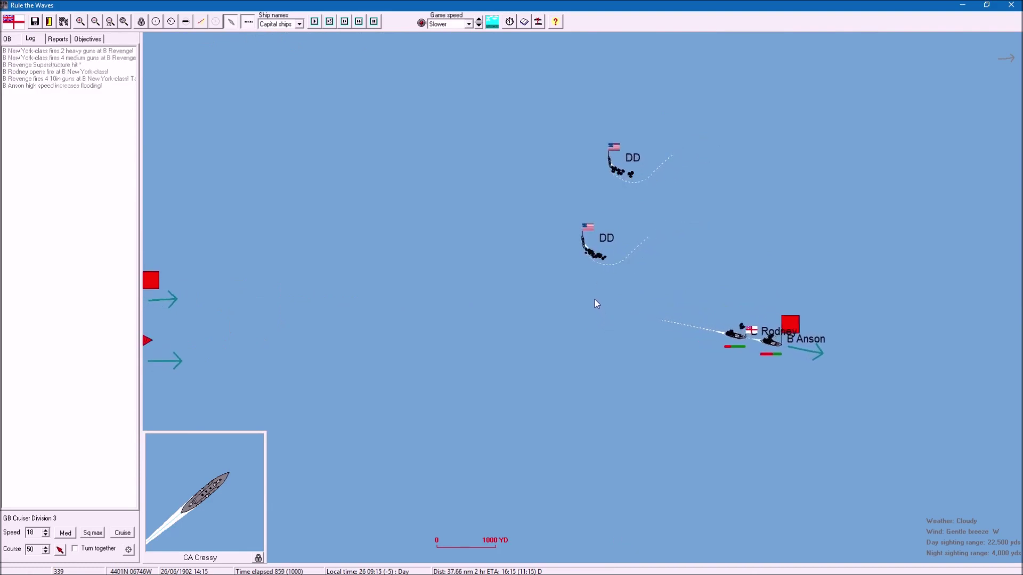
{"action": "scroll", "coordinate": [594, 295], "scroll_direction": "down", "scroll_amount": 1}
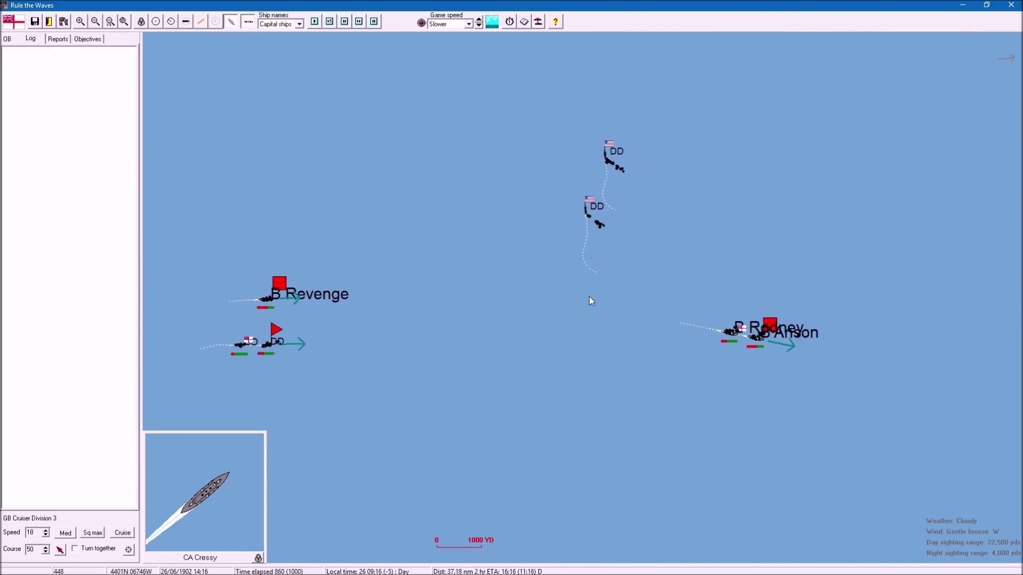
{"action": "scroll", "coordinate": [587, 297], "scroll_direction": "down", "scroll_amount": 2}
{"action": "scroll", "coordinate": [585, 302], "scroll_direction": "down", "scroll_amount": 2}
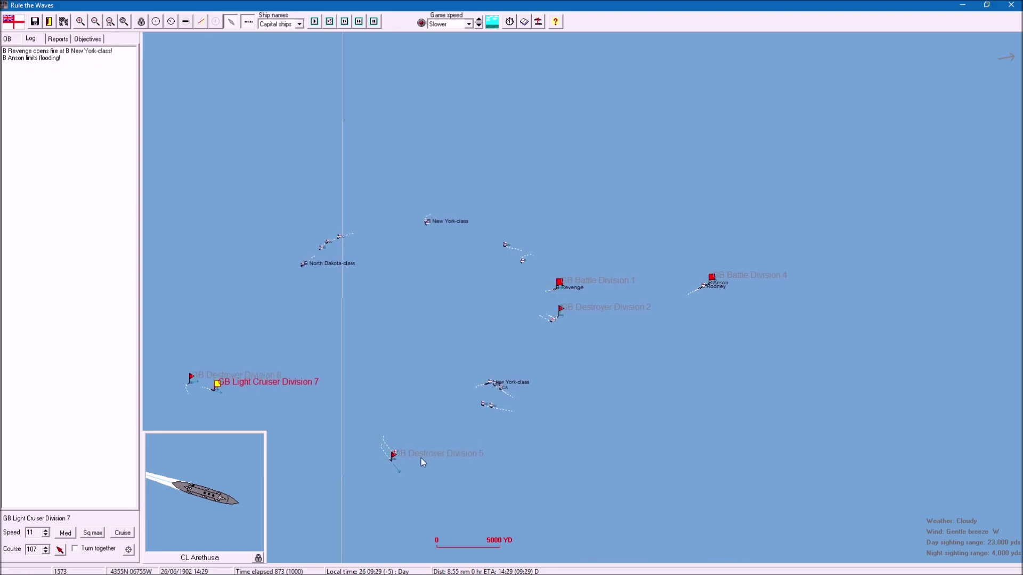
{"action": "left_click", "coordinate": [297, 273]}
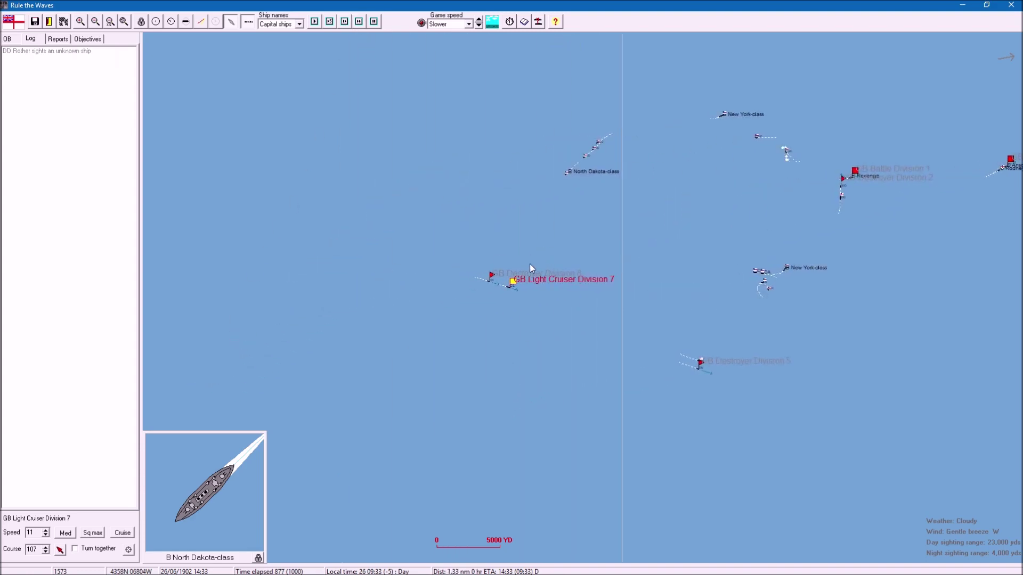
{"action": "scroll", "coordinate": [503, 299], "scroll_direction": "up", "scroll_amount": 1}
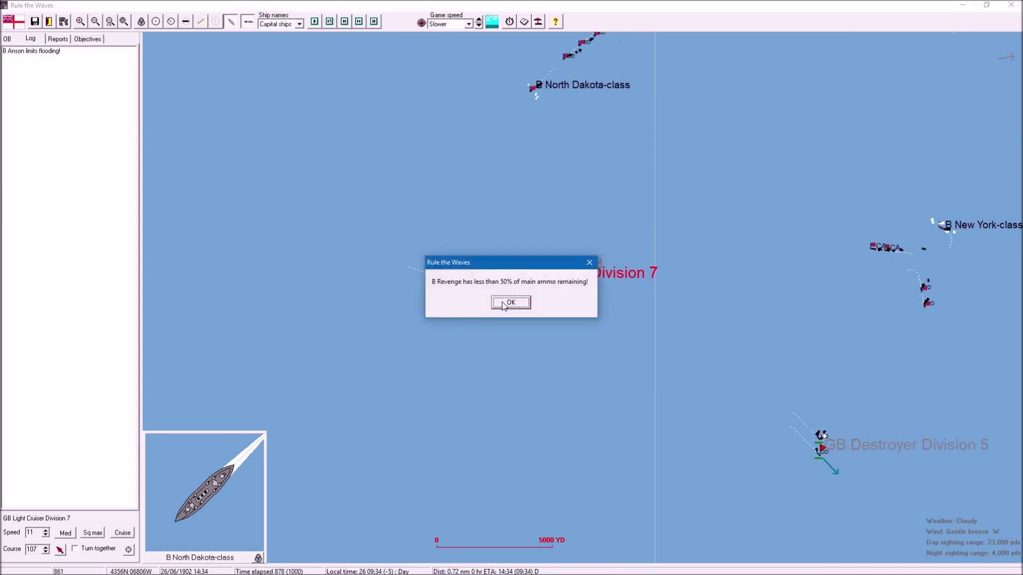
{"action": "left_click", "coordinate": [510, 303]}
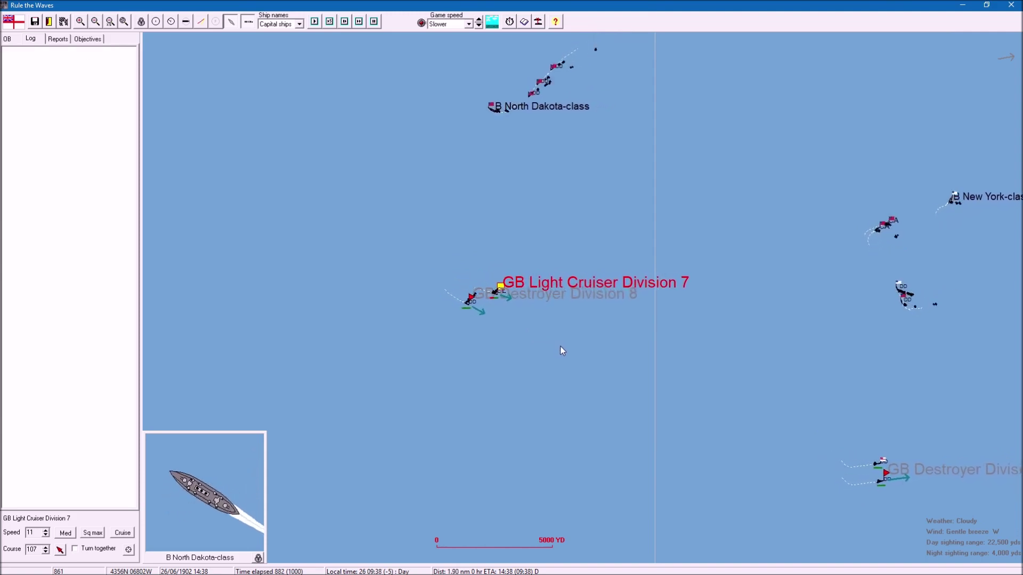
{"action": "scroll", "coordinate": [560, 347], "scroll_direction": "down", "scroll_amount": 1}
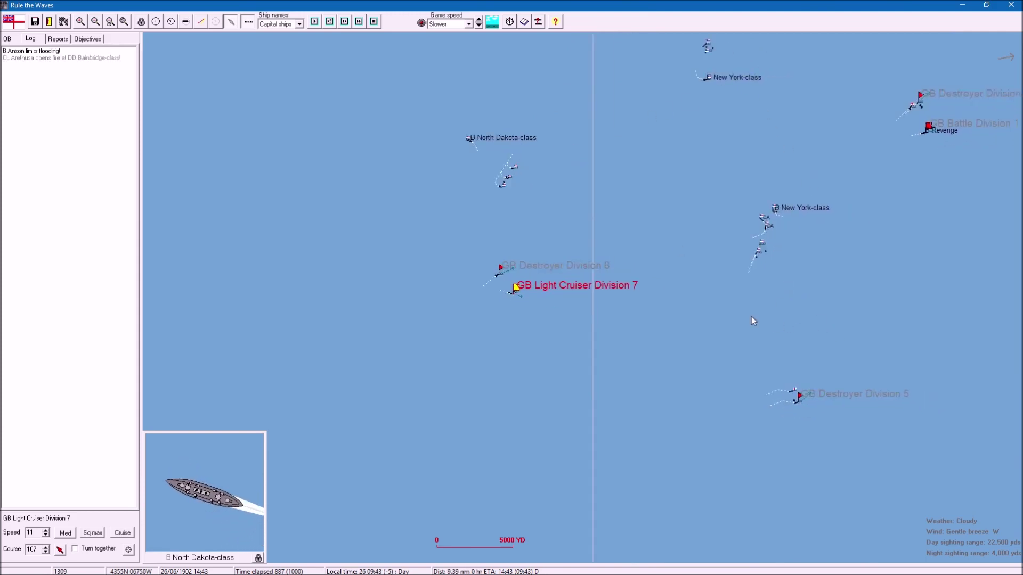
{"action": "left_click_drag", "start_coordinate": [751, 316], "coordinate": [491, 404]}
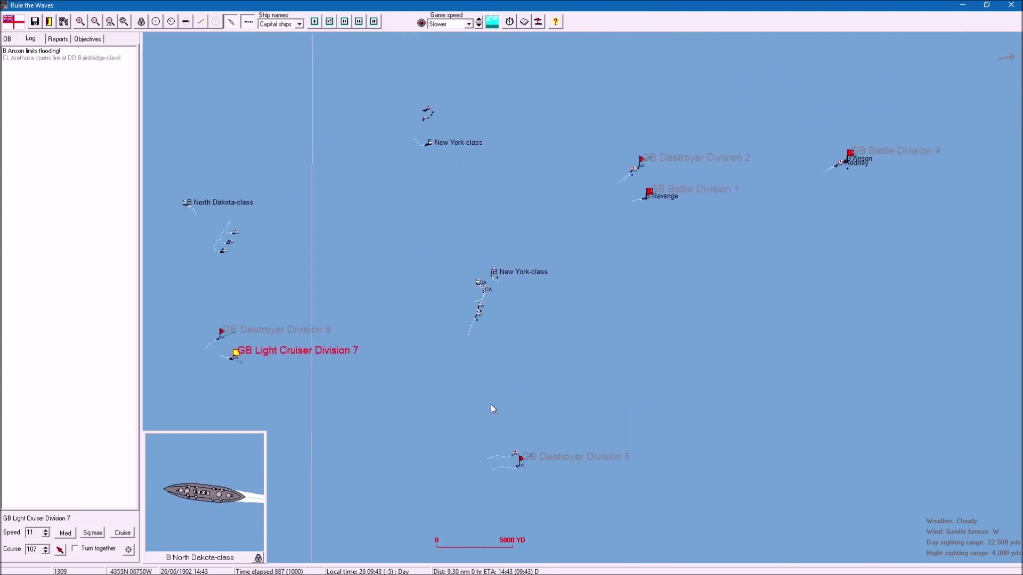
{"action": "left_click_drag", "start_coordinate": [462, 418], "coordinate": [771, 286]}
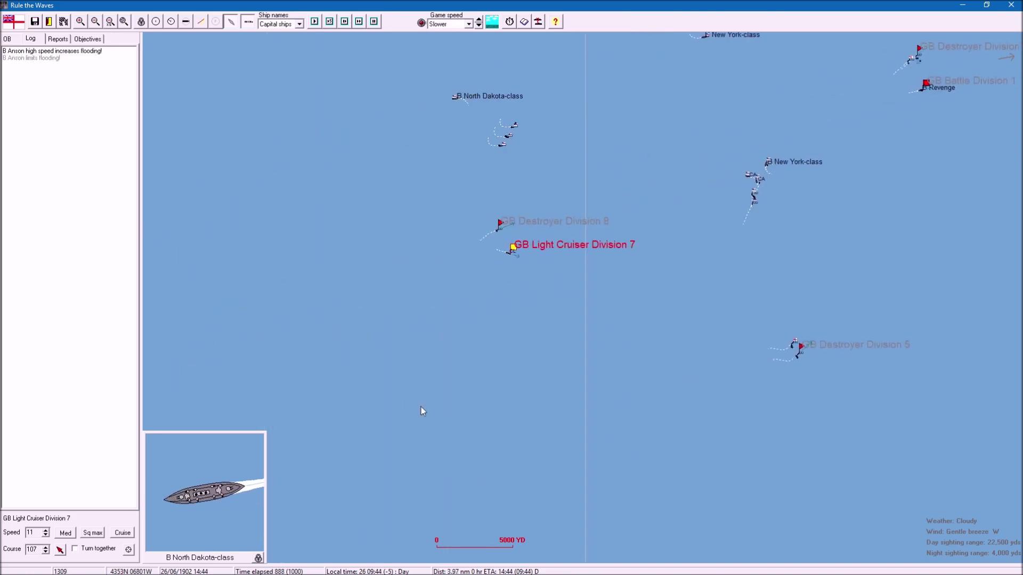
{"action": "left_click_drag", "start_coordinate": [421, 406], "coordinate": [666, 404]}
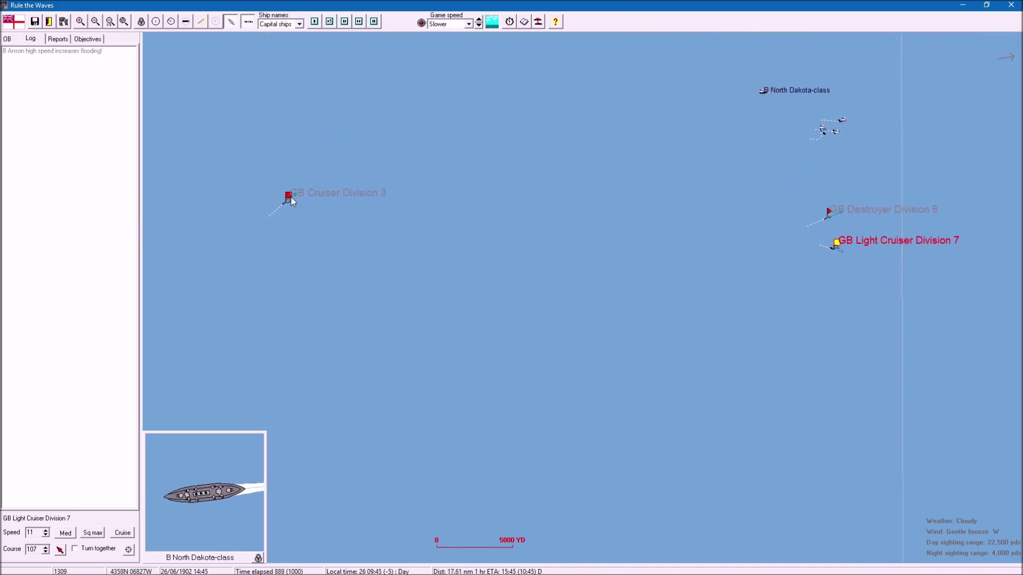
{"action": "left_click", "coordinate": [290, 196]}
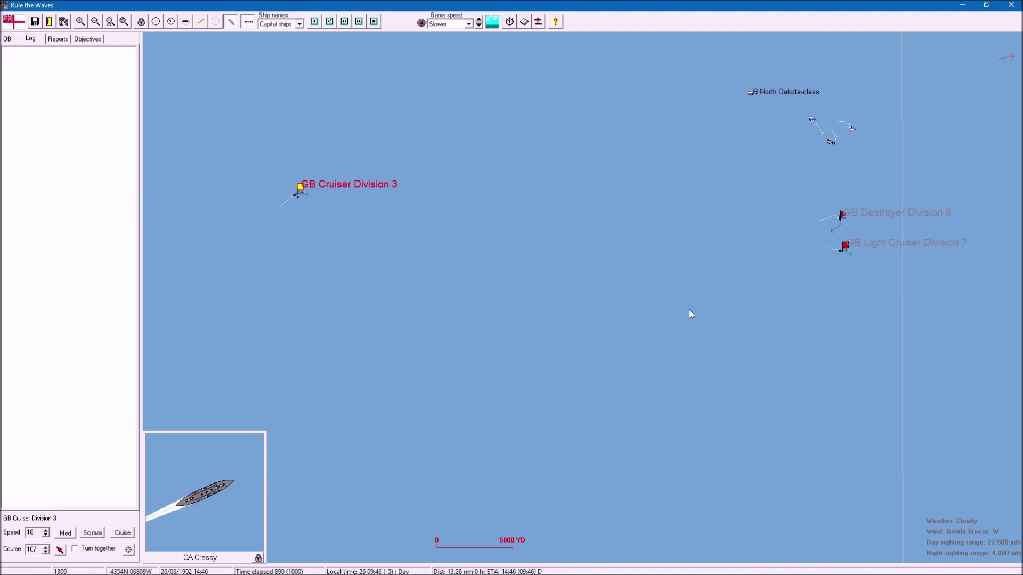
{"action": "left_click_drag", "start_coordinate": [794, 342], "coordinate": [579, 331]}
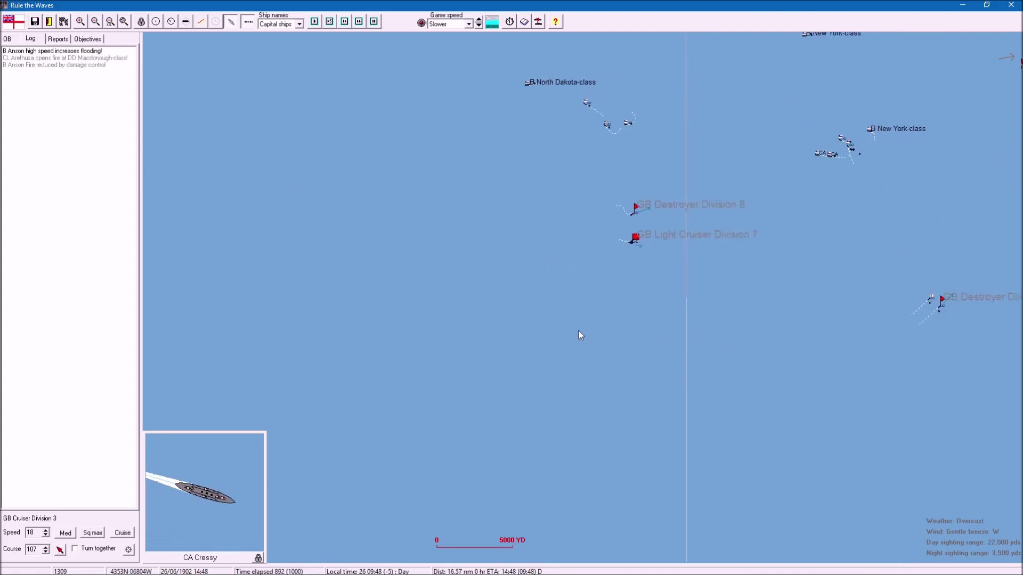
{"action": "left_click_drag", "start_coordinate": [724, 336], "coordinate": [588, 344]}
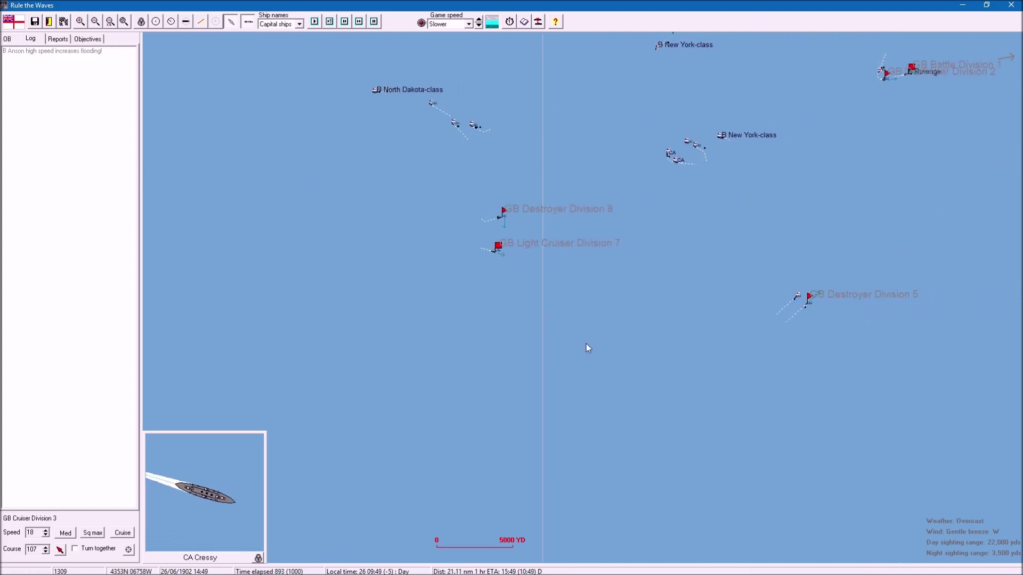
{"action": "scroll", "coordinate": [585, 343], "scroll_direction": "down", "scroll_amount": 1}
{"action": "scroll", "coordinate": [585, 343], "scroll_direction": "down", "scroll_amount": 1}
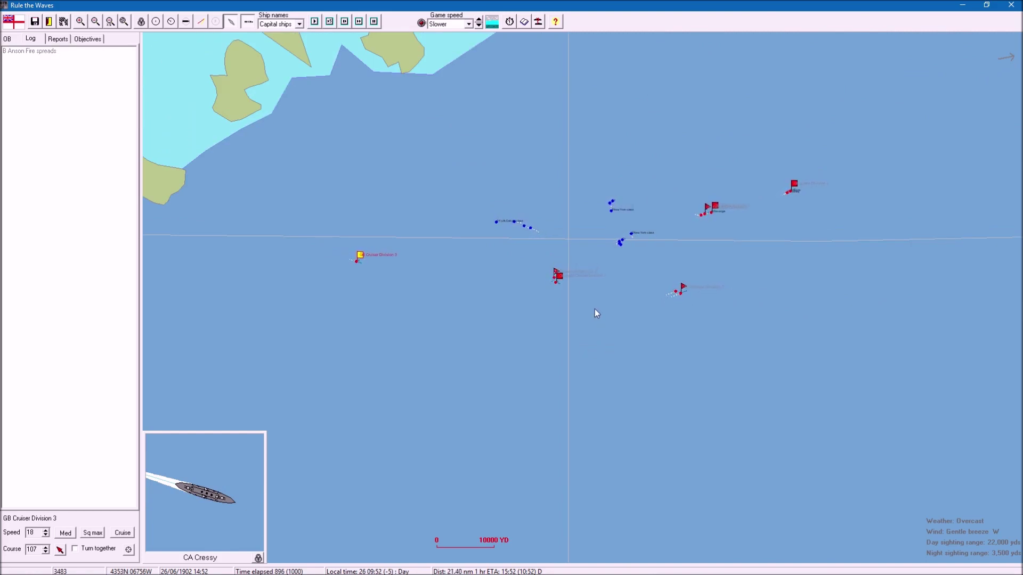
{"action": "scroll", "coordinate": [591, 301], "scroll_direction": "up", "scroll_amount": 1}
{"action": "scroll", "coordinate": [591, 301], "scroll_direction": "up", "scroll_amount": 1}
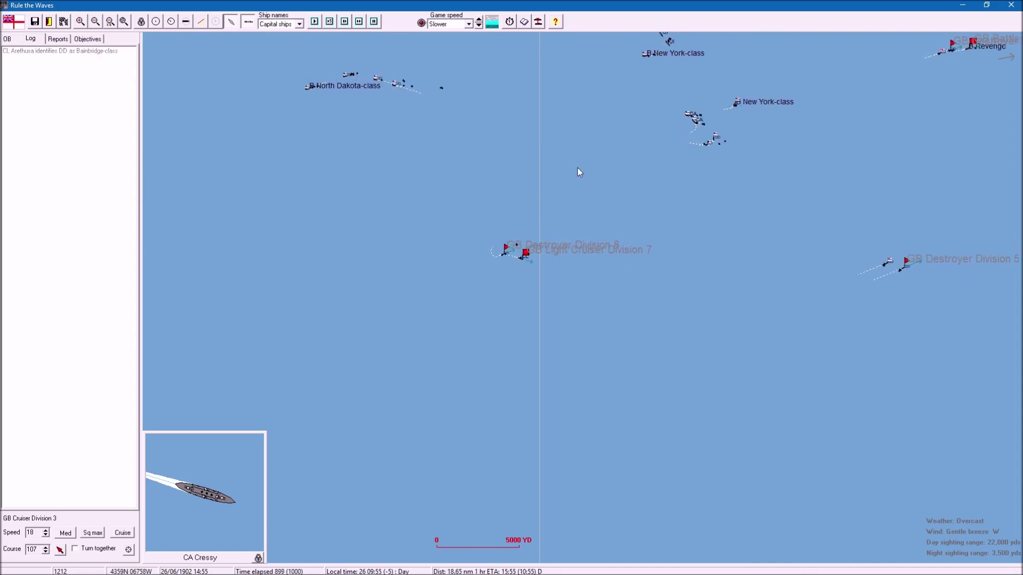
{"action": "left_click_drag", "start_coordinate": [578, 168], "coordinate": [681, 285]}
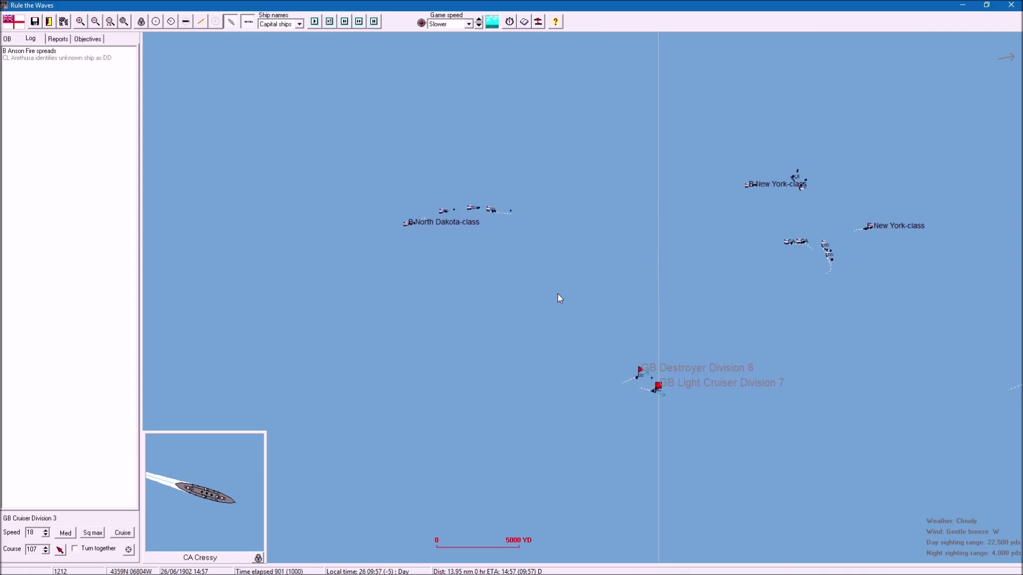
{"action": "scroll", "coordinate": [645, 286], "scroll_direction": "up", "scroll_amount": 1}
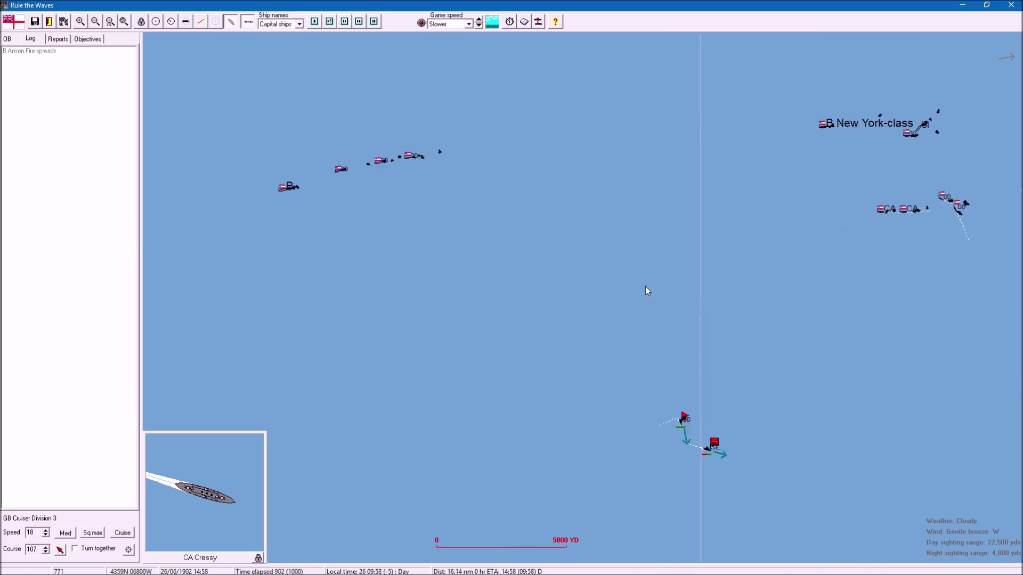
{"action": "scroll", "coordinate": [623, 287], "scroll_direction": "down", "scroll_amount": 2}
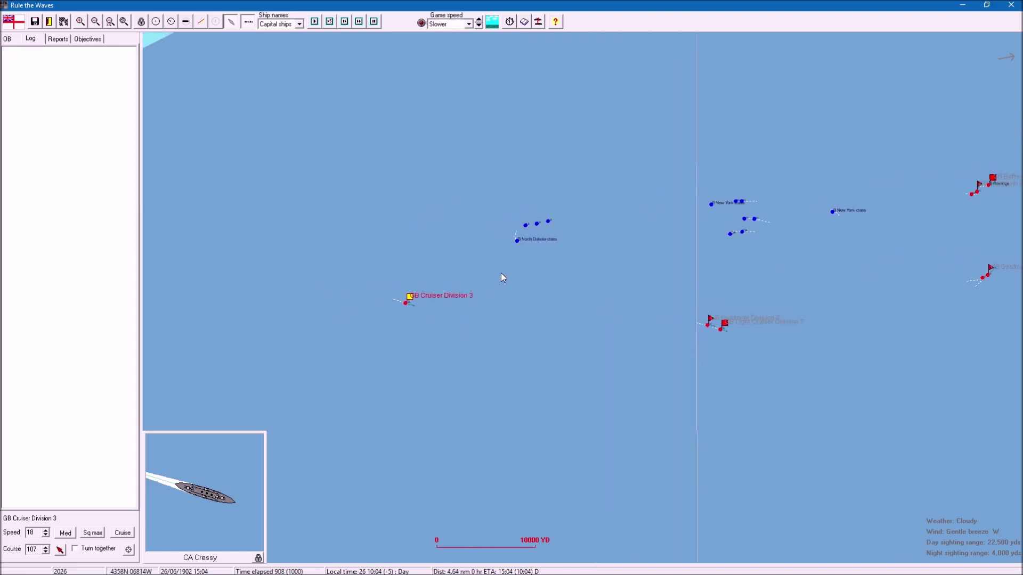
{"action": "scroll", "coordinate": [509, 261], "scroll_direction": "up", "scroll_amount": 1}
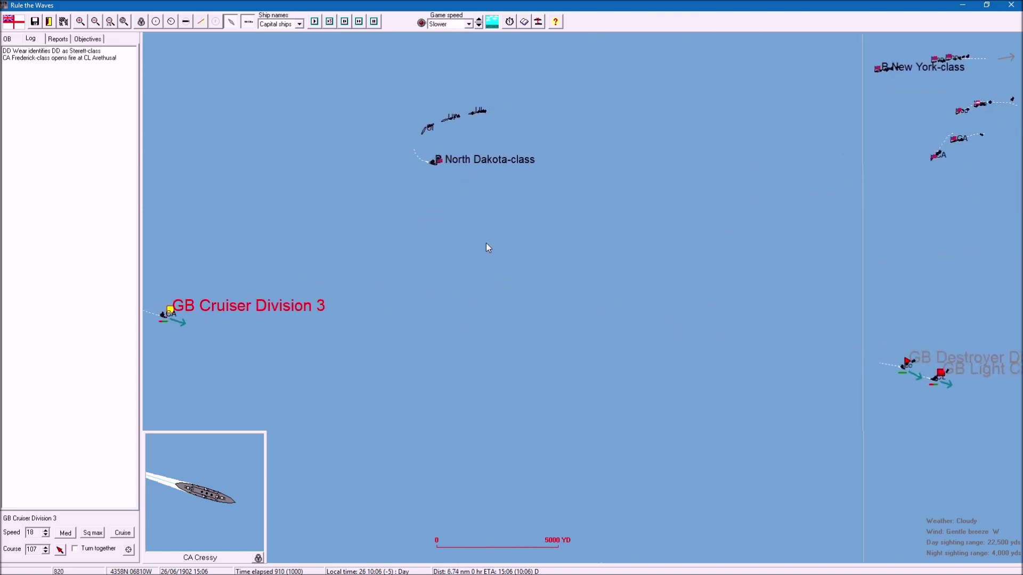
{"action": "scroll", "coordinate": [486, 243], "scroll_direction": "down", "scroll_amount": 2}
{"action": "scroll", "coordinate": [485, 242], "scroll_direction": "down", "scroll_amount": 2}
{"action": "scroll", "coordinate": [486, 243], "scroll_direction": "down", "scroll_amount": 1}
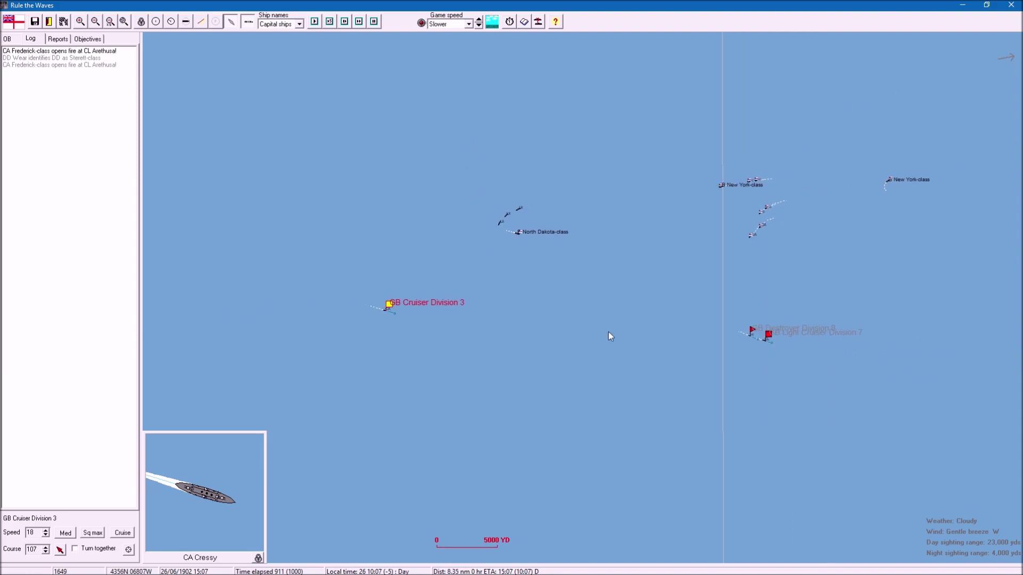
{"action": "left_click_drag", "start_coordinate": [639, 343], "coordinate": [457, 343]}
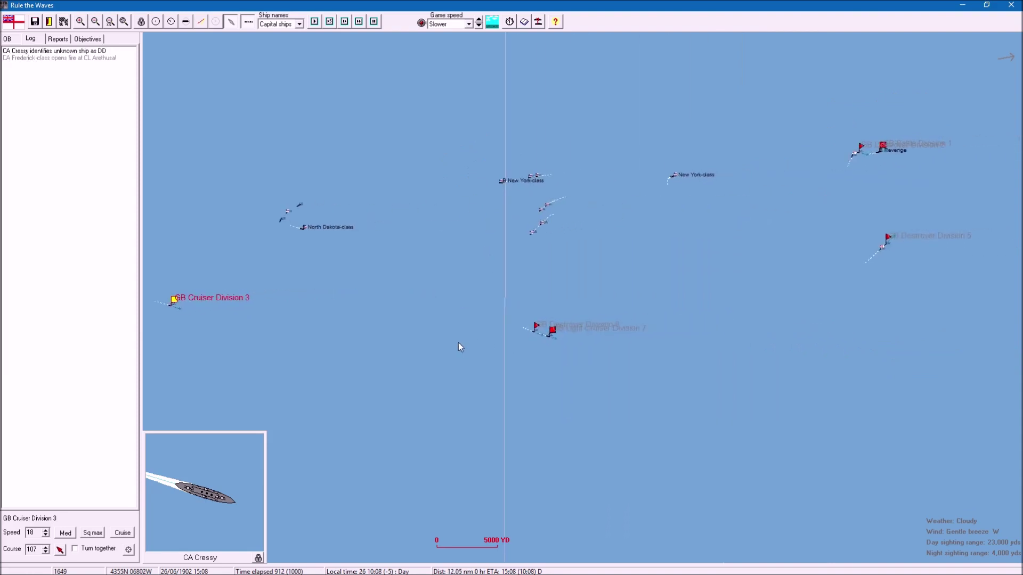
{"action": "left_click", "coordinate": [554, 332]}
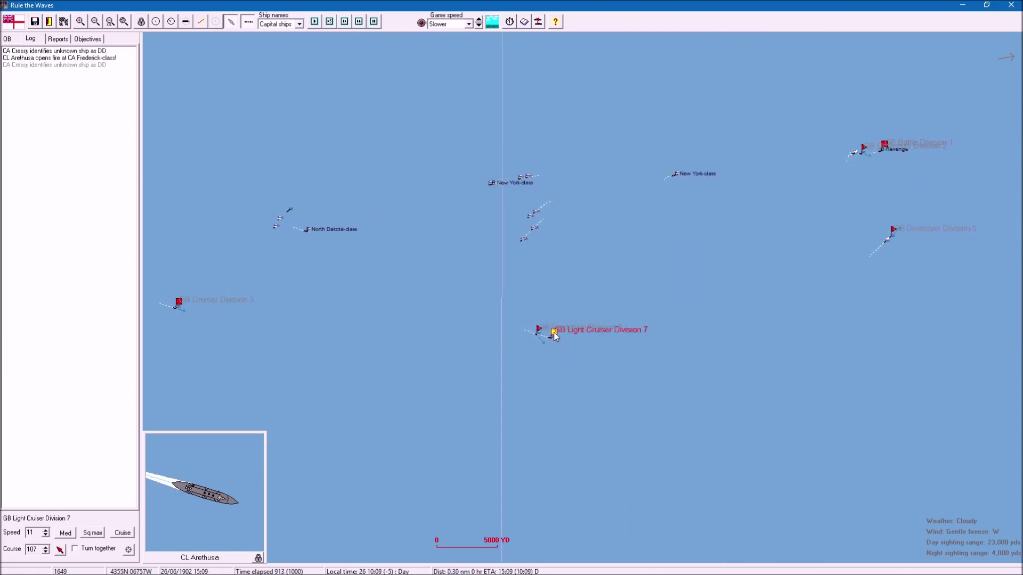
Step: Bring Light Cruiser Division 7's heading round to 79, briefly checking Cruiser Division 3
{"action": "left_click", "coordinate": [960, 209]}
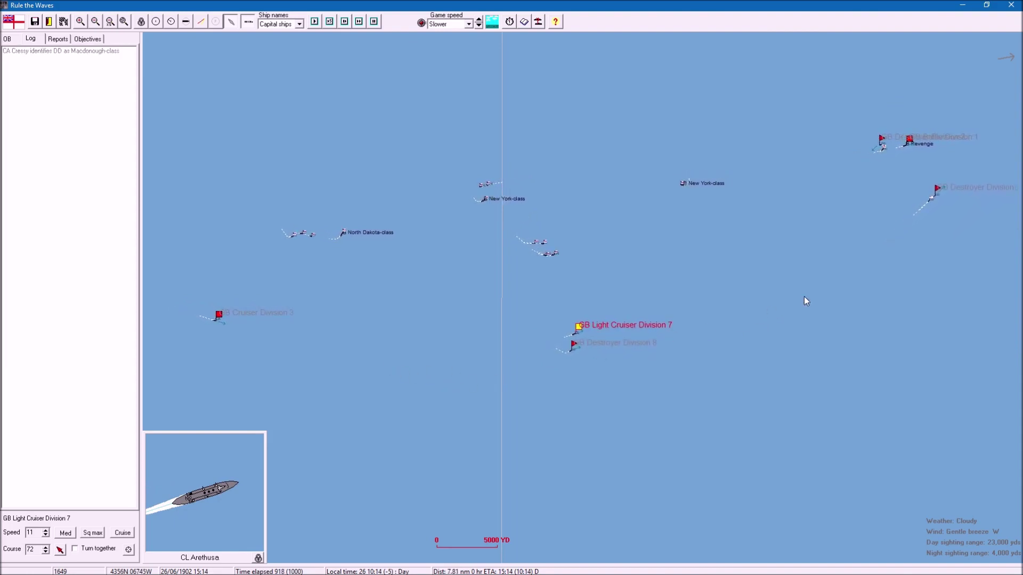
{"action": "left_click", "coordinate": [922, 257]}
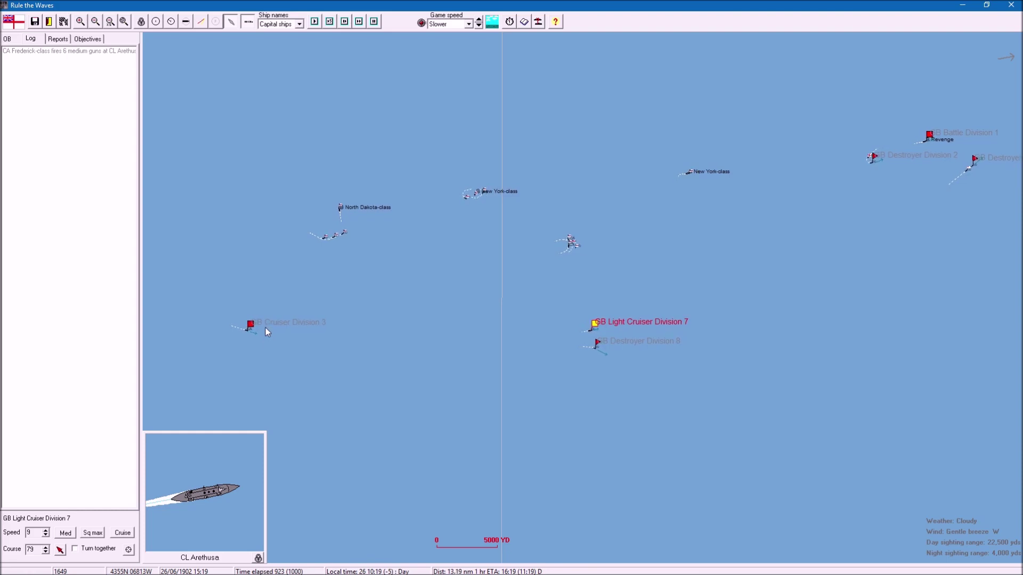
{"action": "left_click", "coordinate": [250, 325]}
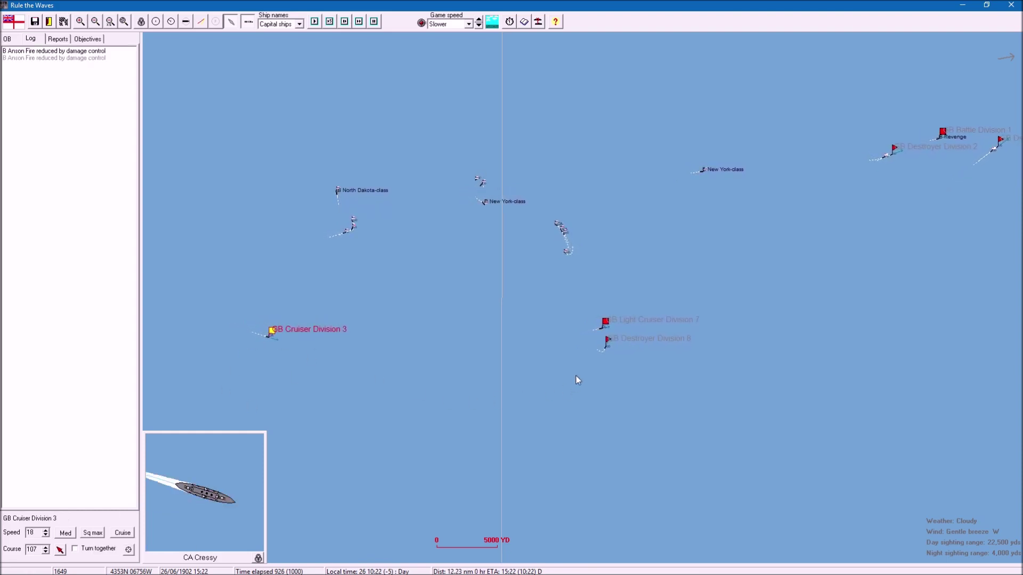
{"action": "left_click", "coordinate": [610, 321]}
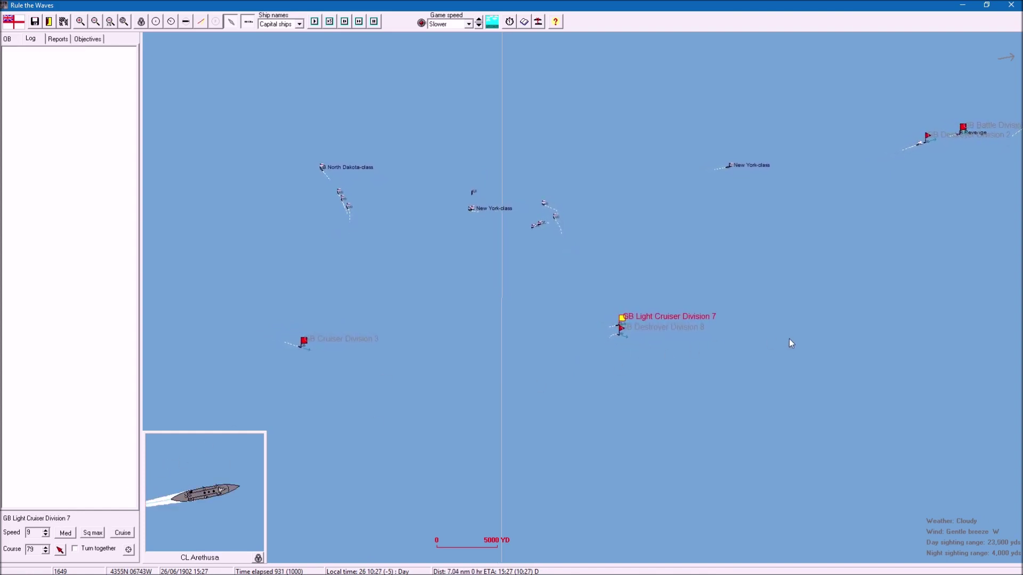
{"action": "left_click_drag", "start_coordinate": [788, 339], "coordinate": [513, 386]}
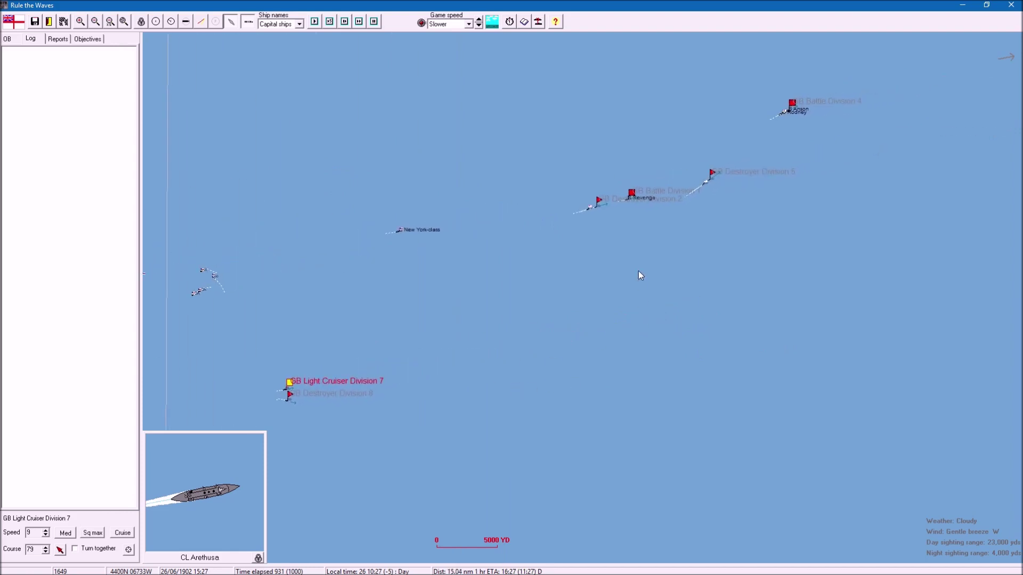
{"action": "left_click", "coordinate": [639, 194]}
Step: Set Battle Division 1 to Sq max and bring Anson and Rodney's division into view
{"action": "left_click", "coordinate": [93, 533]}
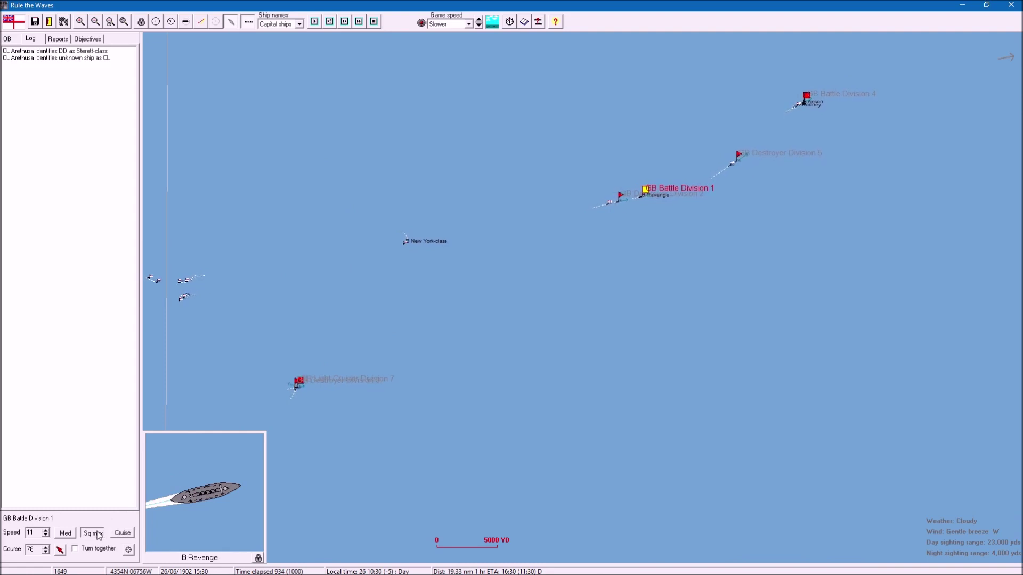
{"action": "left_click_drag", "start_coordinate": [814, 309], "coordinate": [559, 345]}
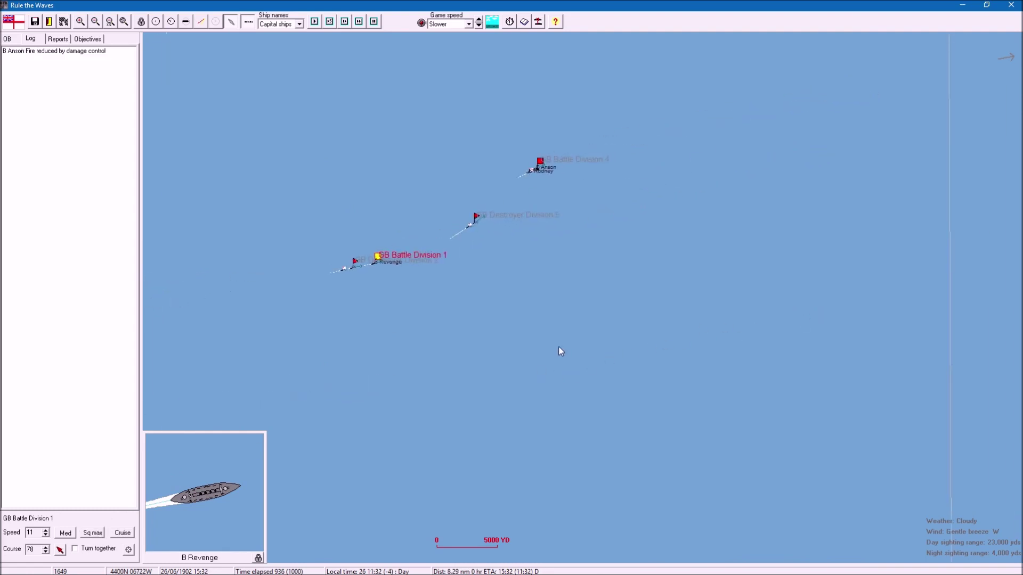
{"action": "scroll", "coordinate": [578, 317], "scroll_direction": "up", "scroll_amount": 1}
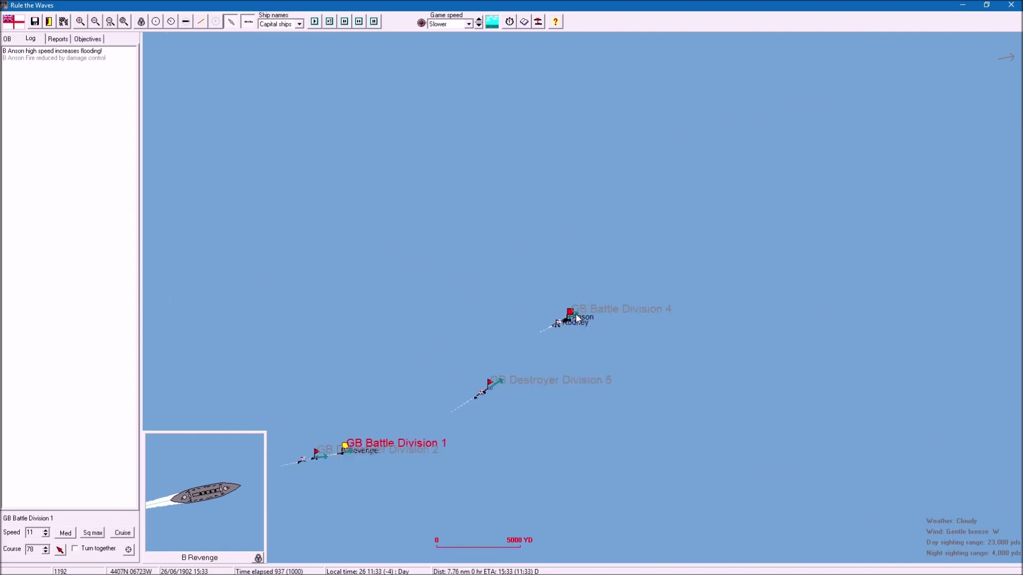
{"action": "scroll", "coordinate": [576, 314], "scroll_direction": "up", "scroll_amount": 1}
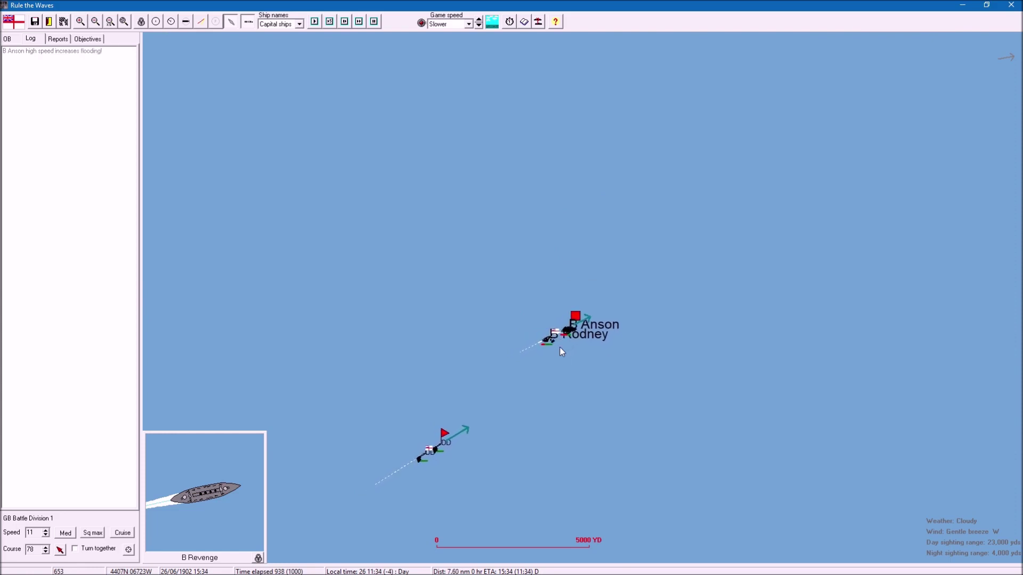
{"action": "scroll", "coordinate": [559, 348], "scroll_direction": "up", "scroll_amount": 1}
{"action": "scroll", "coordinate": [559, 359], "scroll_direction": "up", "scroll_amount": 1}
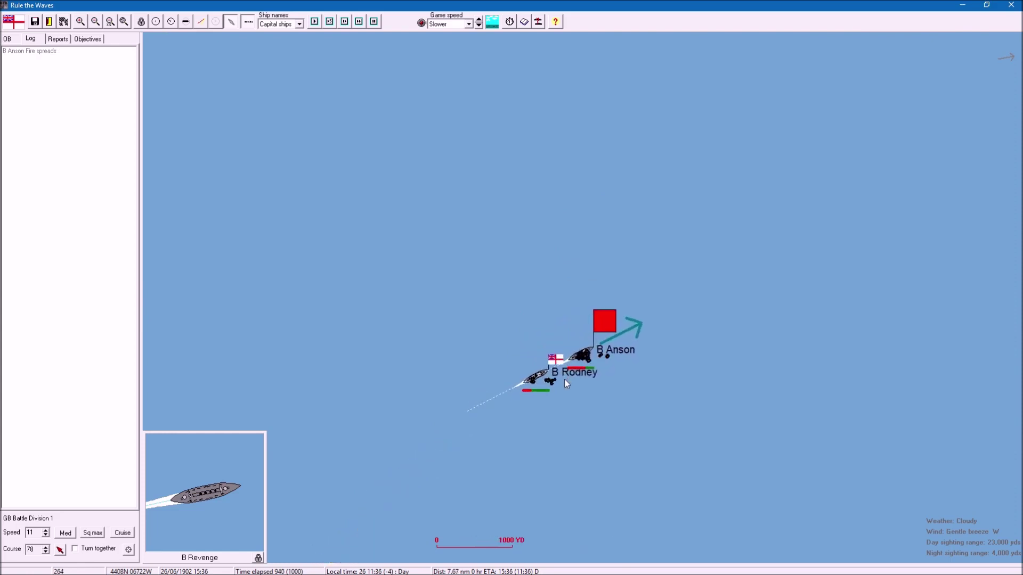
{"action": "scroll", "coordinate": [566, 383], "scroll_direction": "up", "scroll_amount": 1}
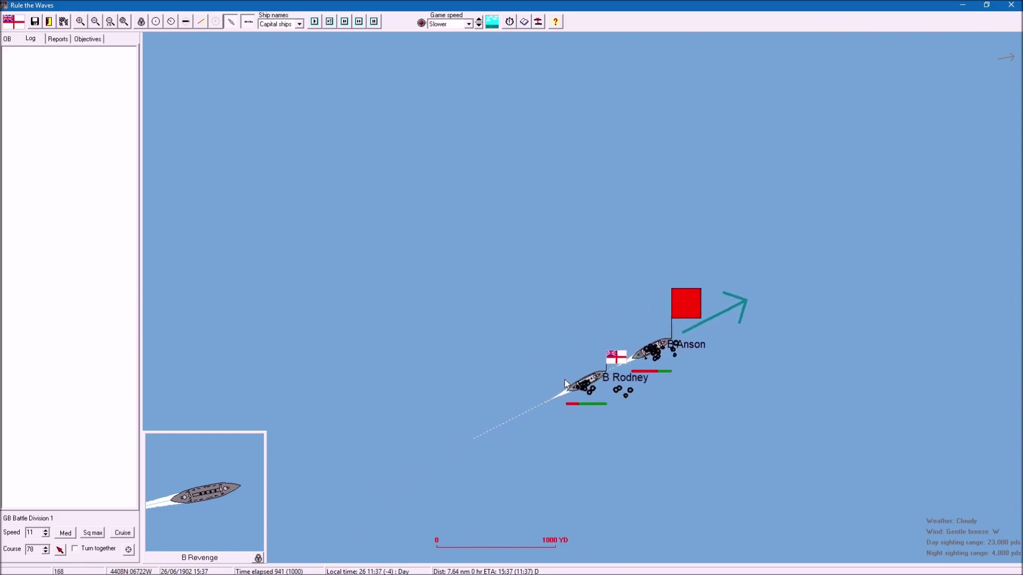
{"action": "scroll", "coordinate": [565, 384], "scroll_direction": "down", "scroll_amount": 1}
{"action": "scroll", "coordinate": [565, 384], "scroll_direction": "down", "scroll_amount": 1}
{"action": "scroll", "coordinate": [565, 383], "scroll_direction": "down", "scroll_amount": 1}
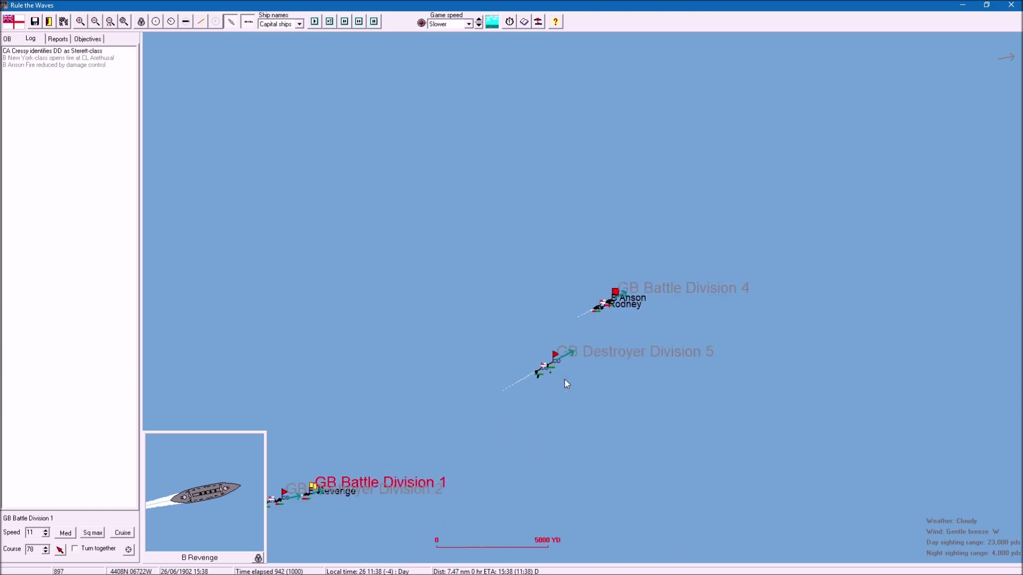
{"action": "scroll", "coordinate": [565, 383], "scroll_direction": "down", "scroll_amount": 1}
{"action": "scroll", "coordinate": [559, 383], "scroll_direction": "down", "scroll_amount": 1}
{"action": "scroll", "coordinate": [543, 376], "scroll_direction": "down", "scroll_amount": 1}
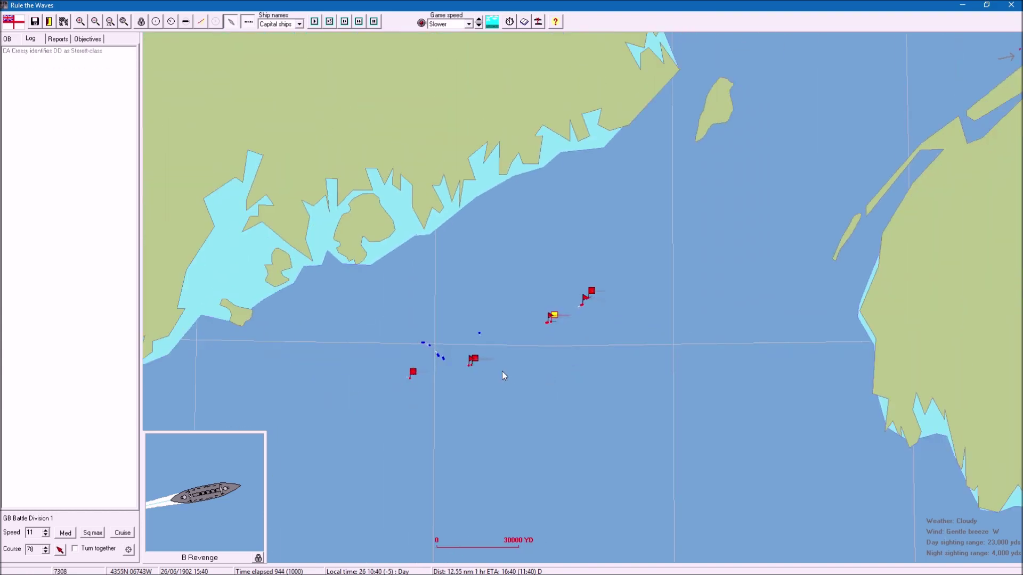
{"action": "scroll", "coordinate": [676, 281], "scroll_direction": "down", "scroll_amount": 1}
{"action": "scroll", "coordinate": [674, 285], "scroll_direction": "down", "scroll_amount": 1}
{"action": "scroll", "coordinate": [673, 286], "scroll_direction": "up", "scroll_amount": 2}
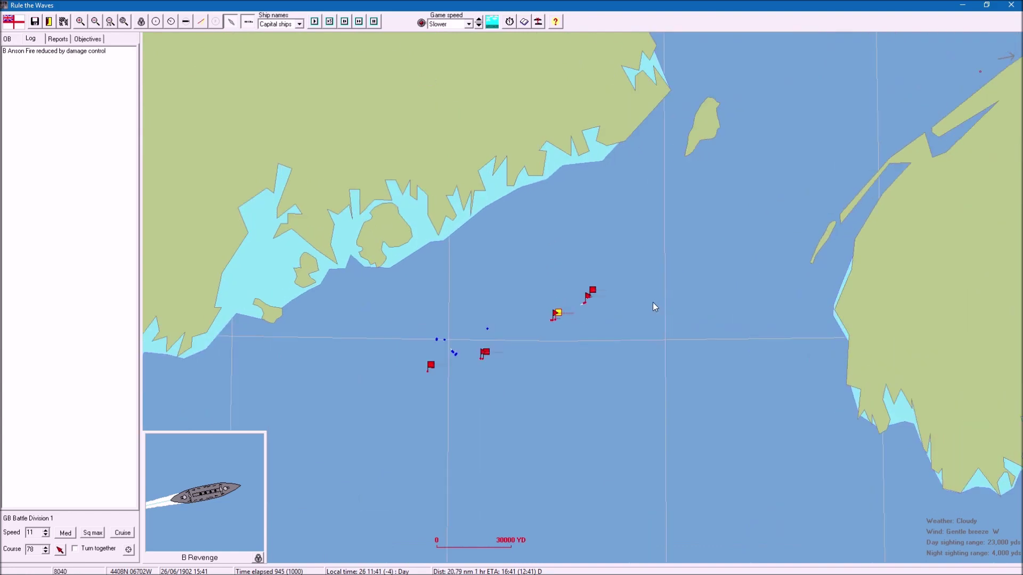
{"action": "scroll", "coordinate": [652, 302], "scroll_direction": "up", "scroll_amount": 1}
{"action": "scroll", "coordinate": [493, 379], "scroll_direction": "up", "scroll_amount": 2}
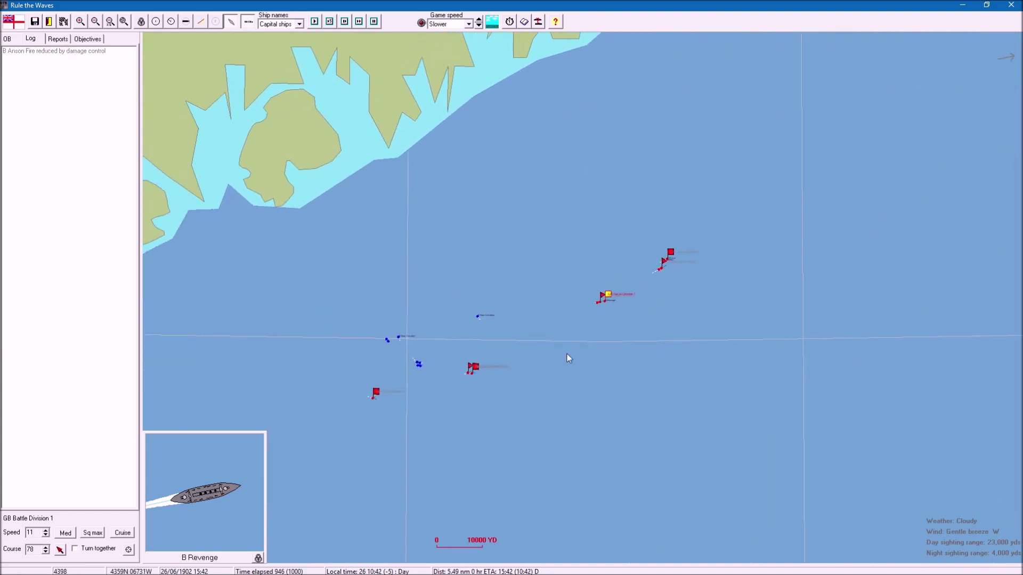
Step: Select Light Cruiser Division 7 and bring the nearby New York-class groups into view
{"action": "left_click", "coordinate": [477, 368]}
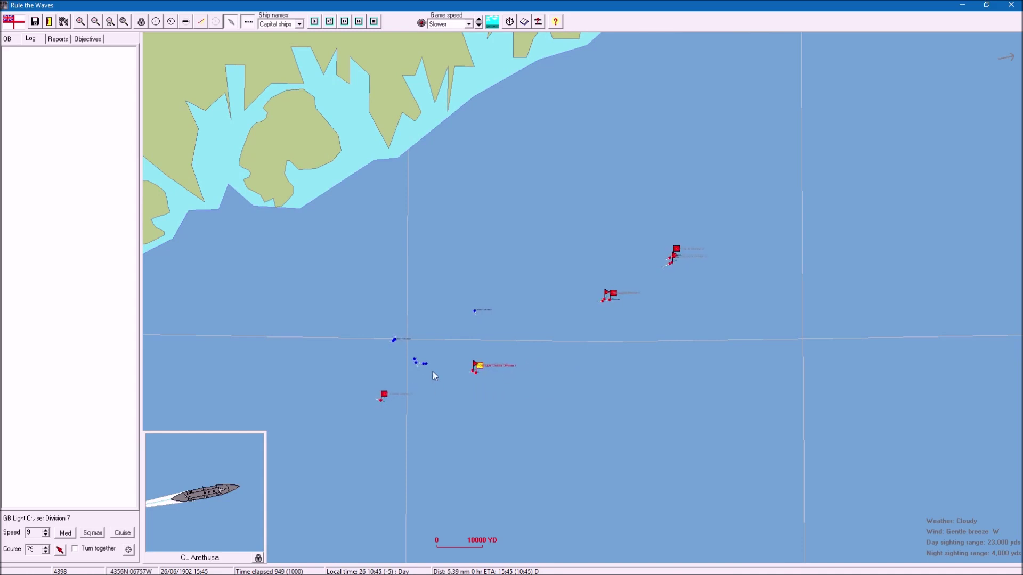
{"action": "scroll", "coordinate": [425, 366], "scroll_direction": "up", "scroll_amount": 1}
{"action": "left_click_drag", "start_coordinate": [363, 409], "coordinate": [560, 386]}
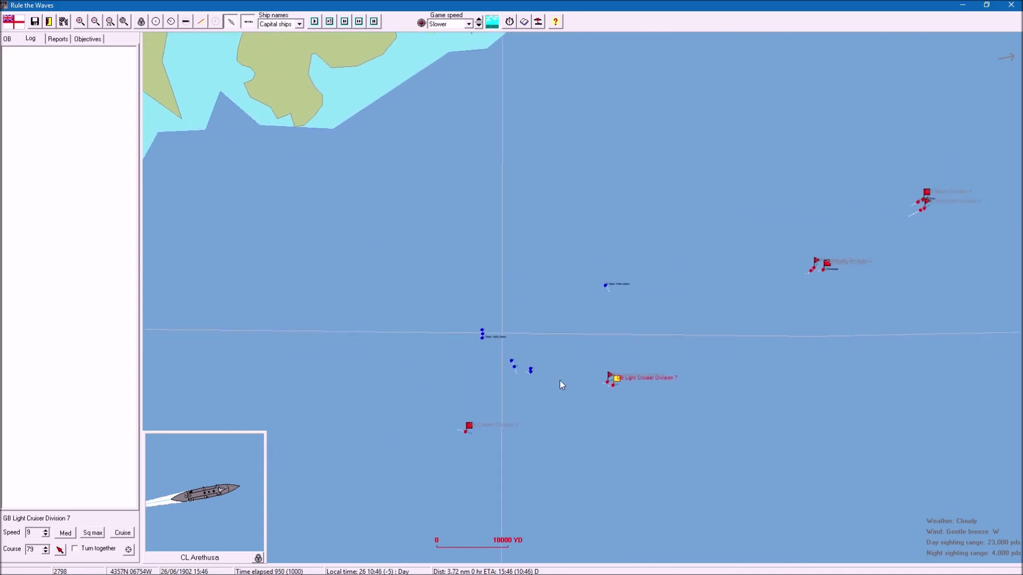
{"action": "scroll", "coordinate": [452, 388], "scroll_direction": "up", "scroll_amount": 1}
{"action": "scroll", "coordinate": [450, 393], "scroll_direction": "up", "scroll_amount": 1}
{"action": "scroll", "coordinate": [428, 412], "scroll_direction": "up", "scroll_amount": 1}
{"action": "scroll", "coordinate": [431, 414], "scroll_direction": "up", "scroll_amount": 1}
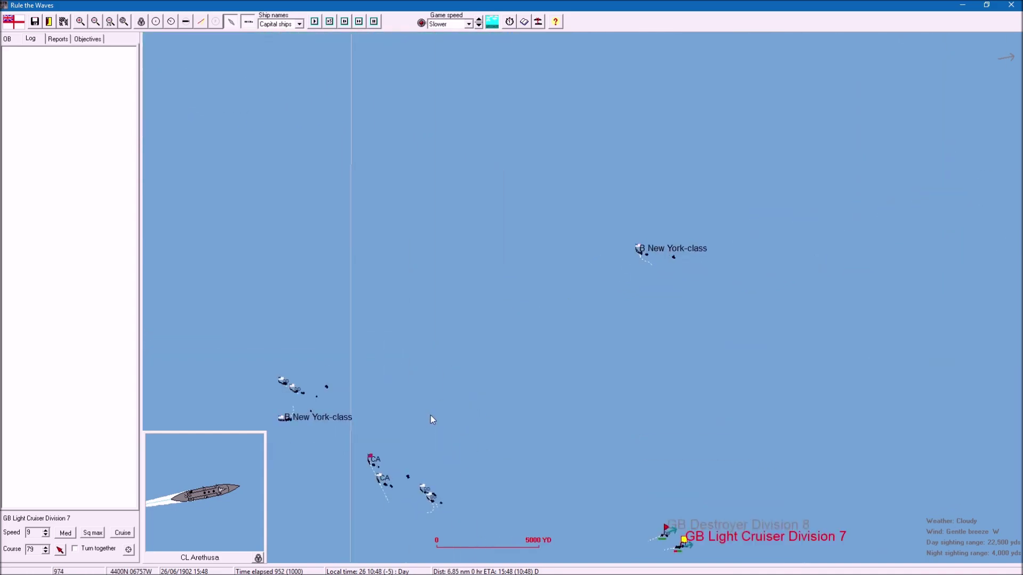
{"action": "left_click_drag", "start_coordinate": [431, 415], "coordinate": [584, 301]}
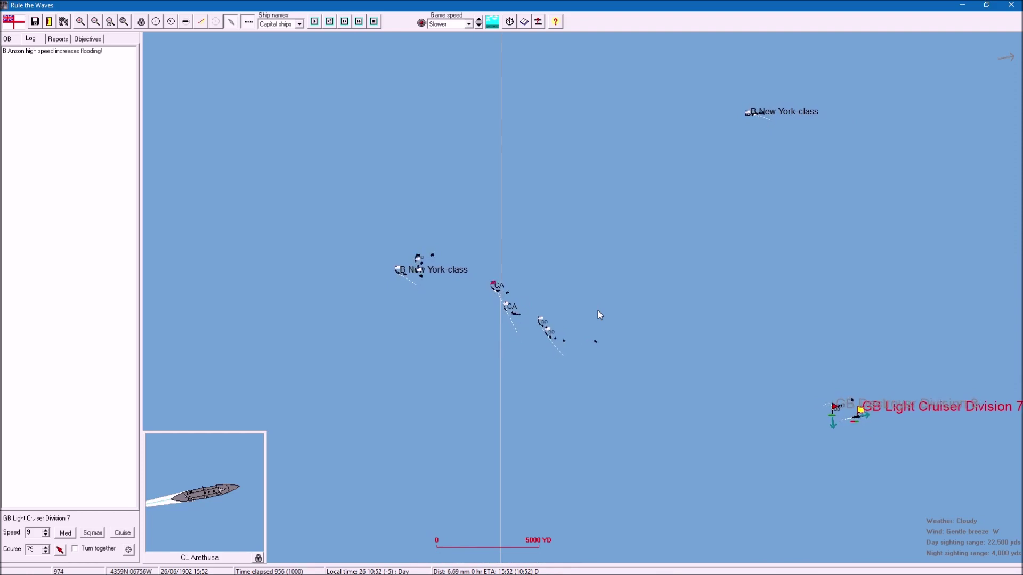
{"action": "scroll", "coordinate": [598, 311], "scroll_direction": "down", "scroll_amount": 1}
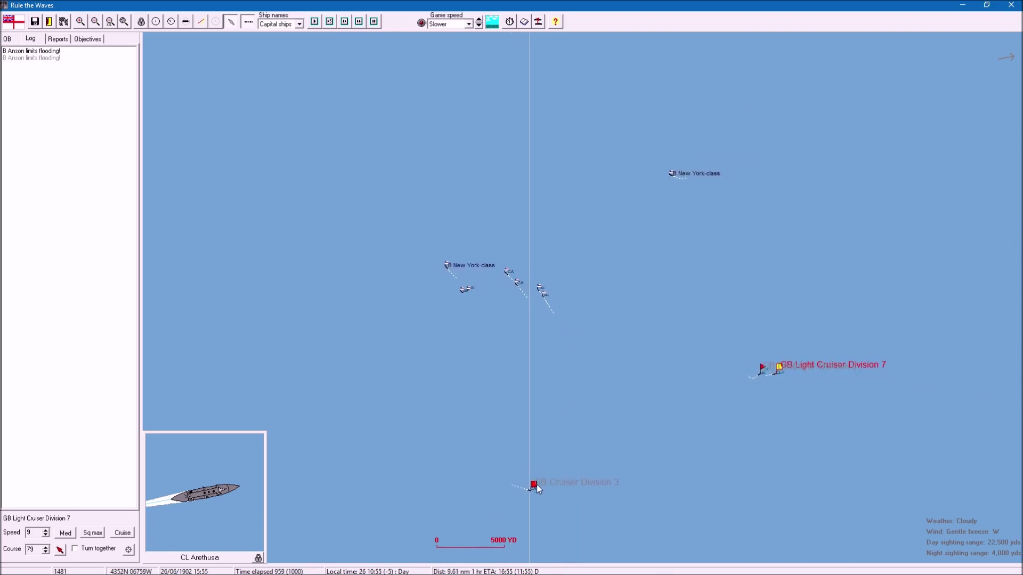
Step: Order Cruiser Division 3 to turn toward a new point on the map
{"action": "left_click", "coordinate": [535, 486]}
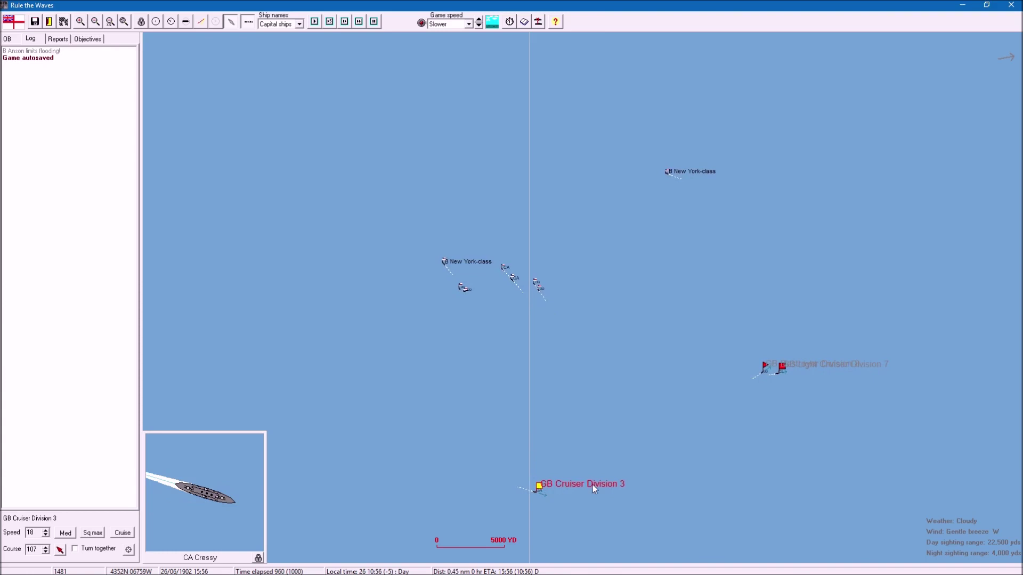
{"action": "left_click", "coordinate": [813, 404]}
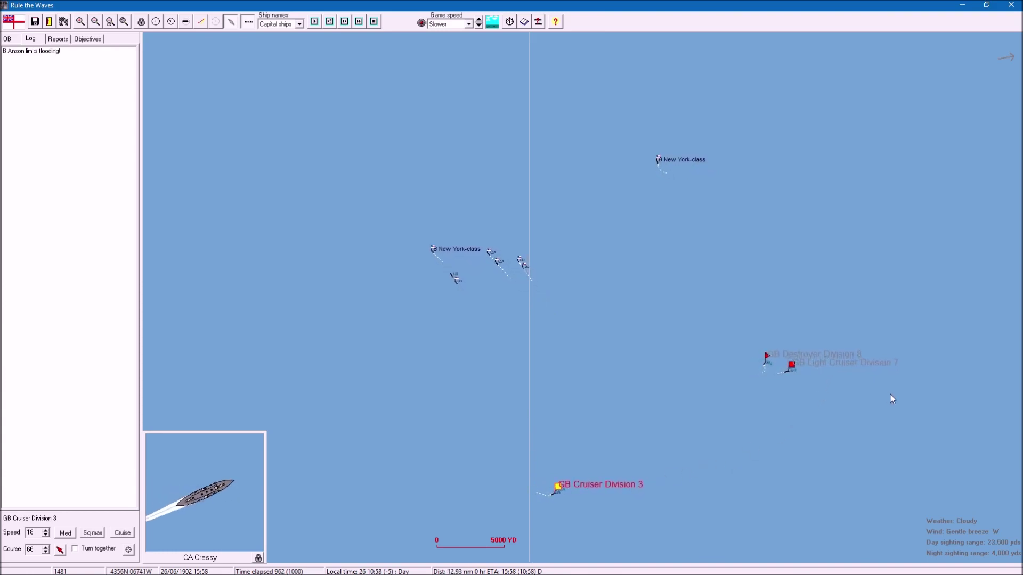
{"action": "left_click_drag", "start_coordinate": [892, 399], "coordinate": [659, 346]}
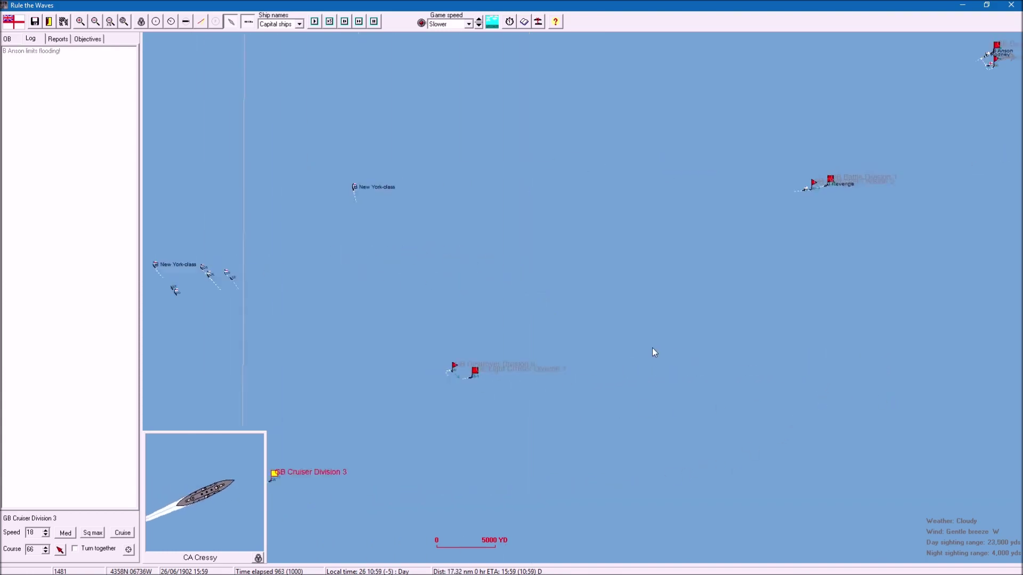
{"action": "scroll", "coordinate": [550, 364], "scroll_direction": "down", "scroll_amount": 1}
{"action": "scroll", "coordinate": [550, 364], "scroll_direction": "down", "scroll_amount": 1}
{"action": "scroll", "coordinate": [550, 364], "scroll_direction": "down", "scroll_amount": 1}
{"action": "scroll", "coordinate": [550, 365], "scroll_direction": "up", "scroll_amount": 2}
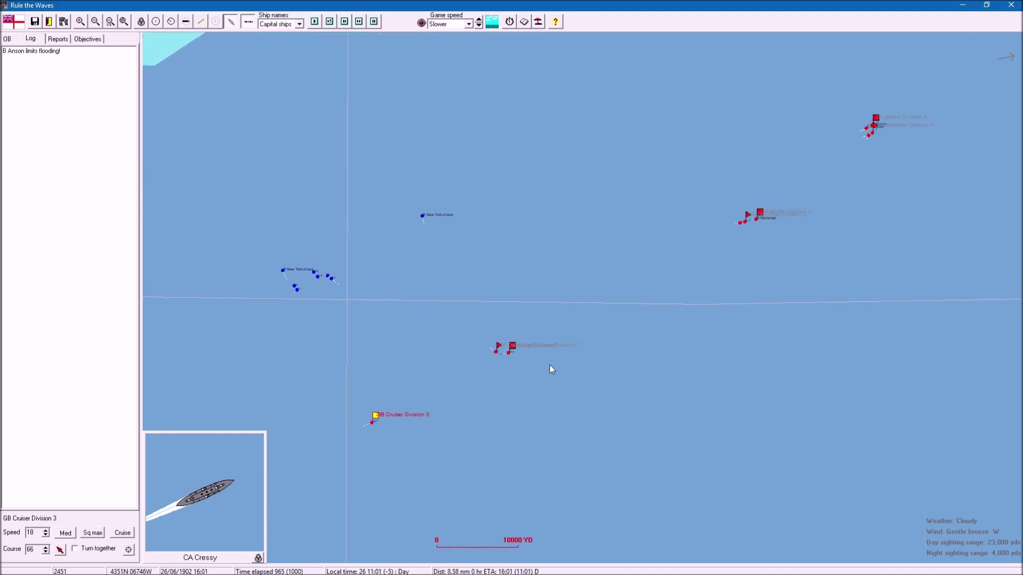
{"action": "scroll", "coordinate": [554, 359], "scroll_direction": "up", "scroll_amount": 1}
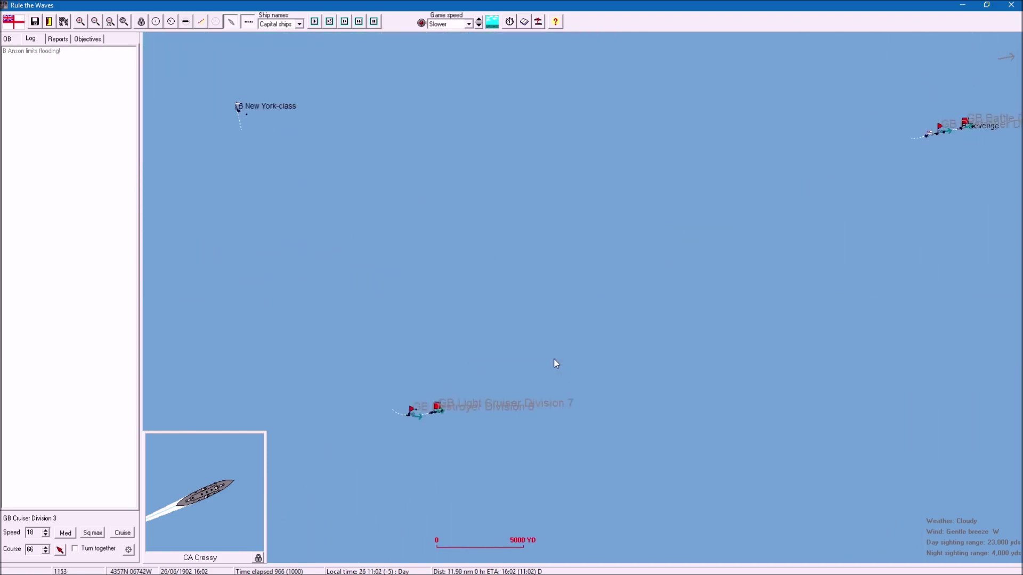
{"action": "scroll", "coordinate": [543, 368], "scroll_direction": "down", "scroll_amount": 1}
{"action": "scroll", "coordinate": [543, 369], "scroll_direction": "up", "scroll_amount": 1}
{"action": "scroll", "coordinate": [544, 369], "scroll_direction": "down", "scroll_amount": 2}
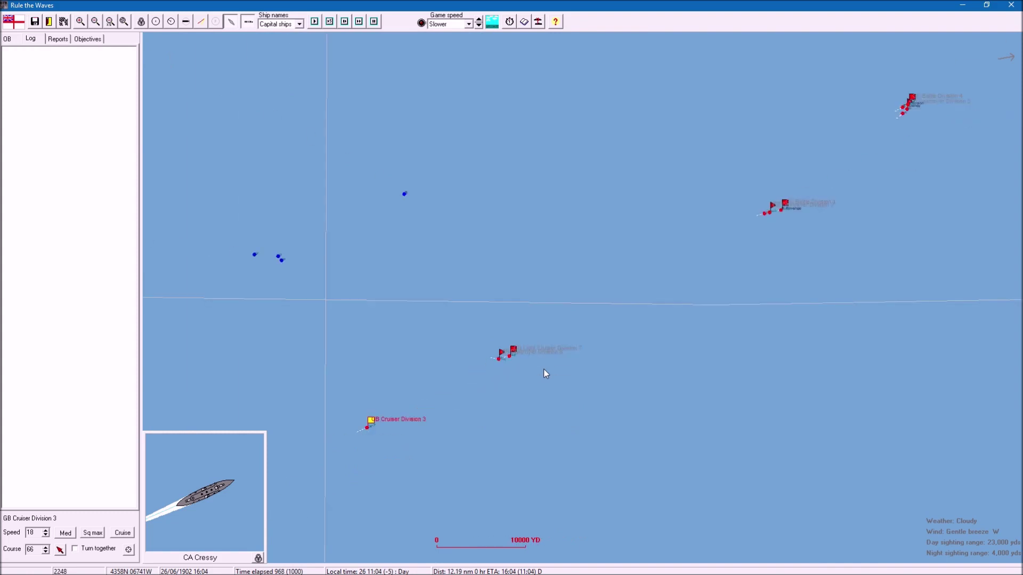
{"action": "scroll", "coordinate": [544, 369], "scroll_direction": "down", "scroll_amount": 1}
{"action": "scroll", "coordinate": [582, 338], "scroll_direction": "down", "scroll_amount": 1}
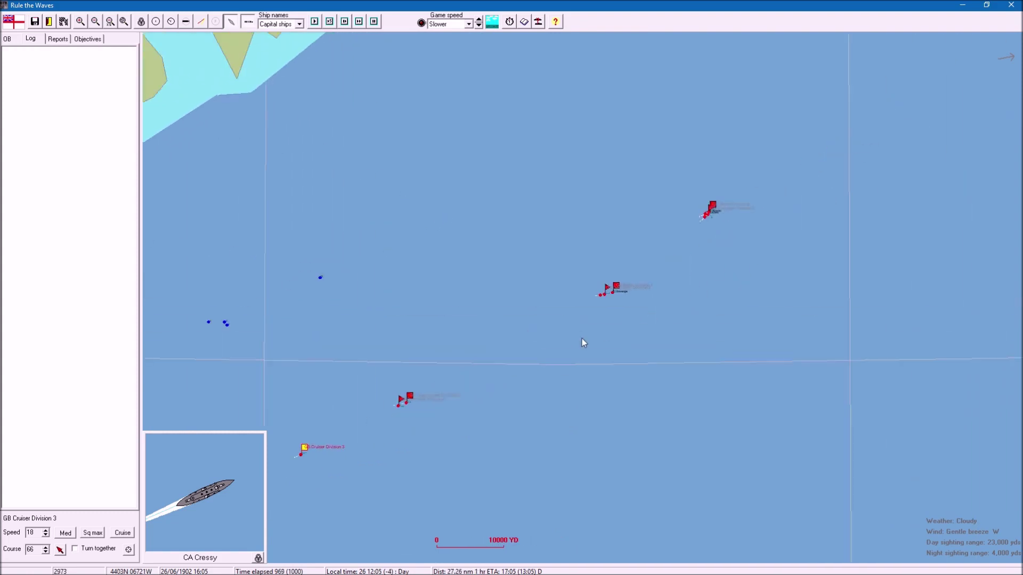
{"action": "scroll", "coordinate": [579, 305], "scroll_direction": "down", "scroll_amount": 1}
{"action": "scroll", "coordinate": [603, 248], "scroll_direction": "up", "scroll_amount": 1}
{"action": "scroll", "coordinate": [603, 249], "scroll_direction": "up", "scroll_amount": 1}
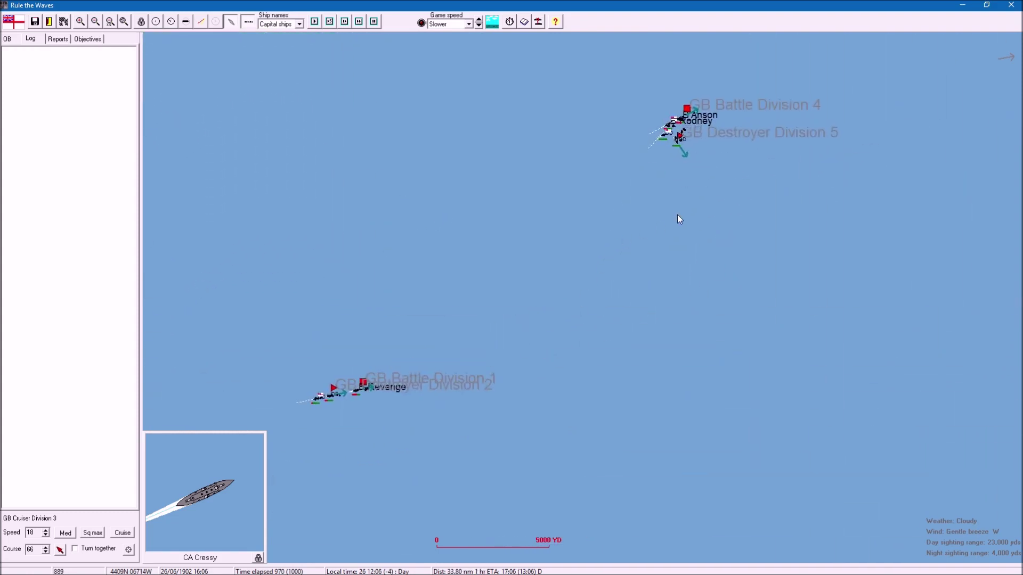
Step: Check Battle Division 1 (Revenge) and Light Cruiser Division 7, following the fleet north-east
{"action": "left_click", "coordinate": [676, 216]}
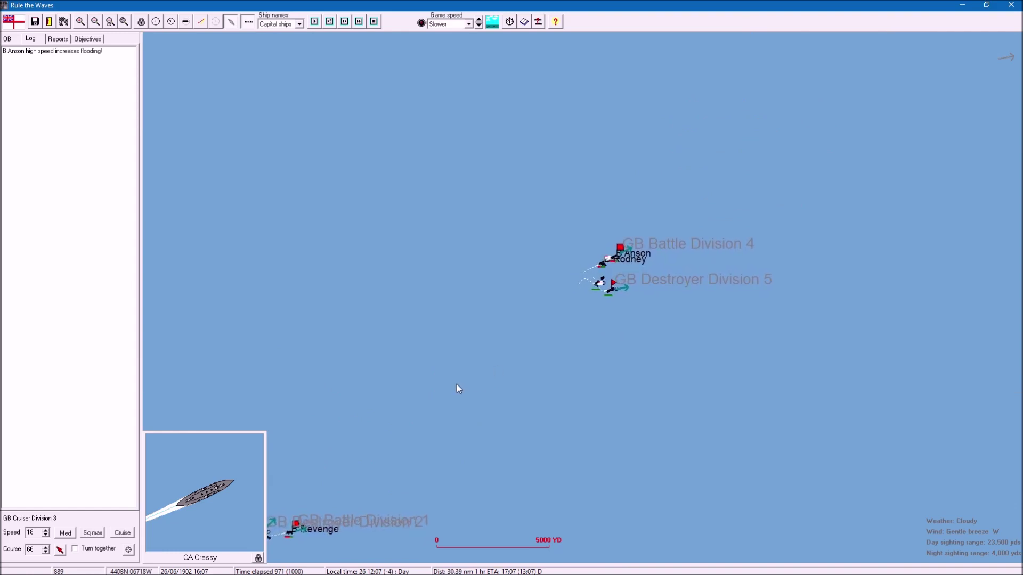
{"action": "scroll", "coordinate": [456, 384], "scroll_direction": "down", "scroll_amount": 1}
{"action": "scroll", "coordinate": [457, 385], "scroll_direction": "down", "scroll_amount": 1}
{"action": "scroll", "coordinate": [623, 303], "scroll_direction": "down", "scroll_amount": 1}
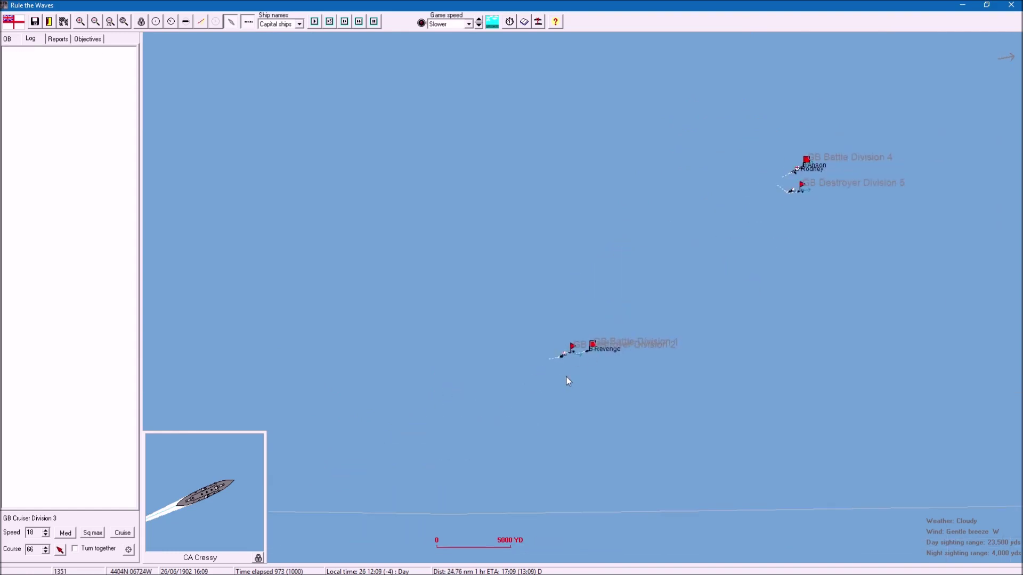
{"action": "scroll", "coordinate": [567, 376], "scroll_direction": "up", "scroll_amount": 1}
{"action": "scroll", "coordinate": [567, 377], "scroll_direction": "up", "scroll_amount": 1}
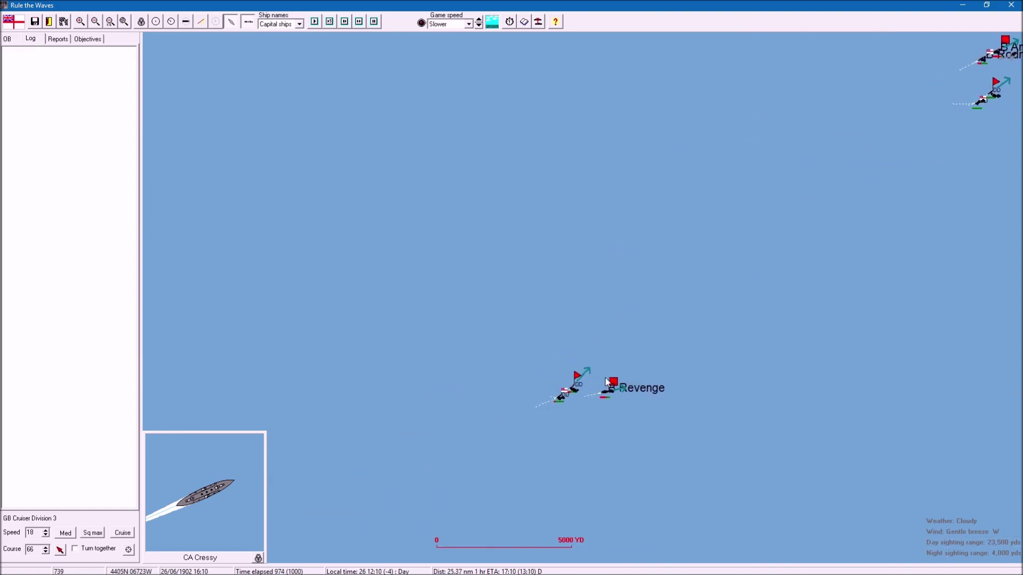
{"action": "left_click", "coordinate": [627, 382]}
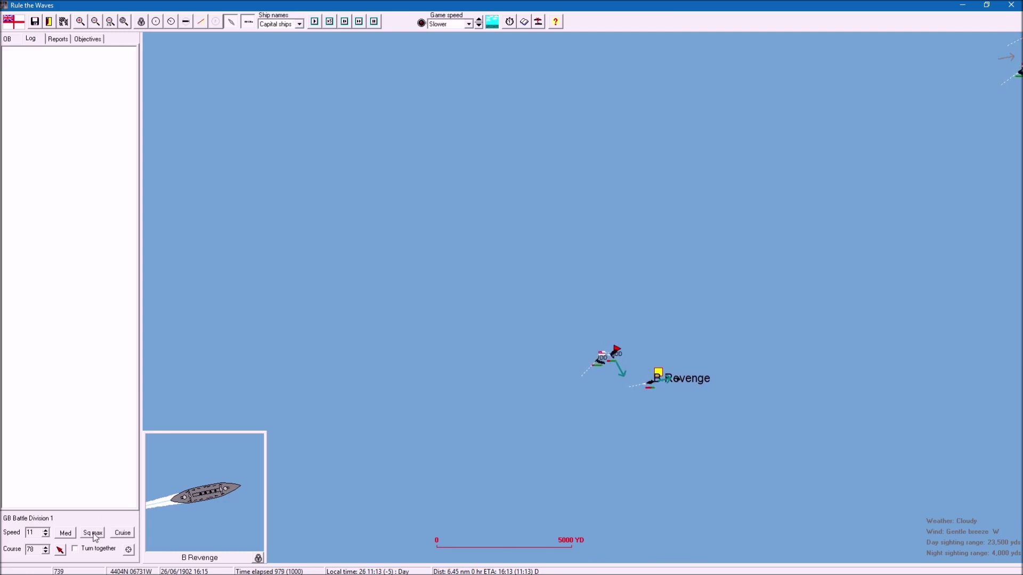
{"action": "scroll", "coordinate": [623, 351], "scroll_direction": "down", "scroll_amount": 2}
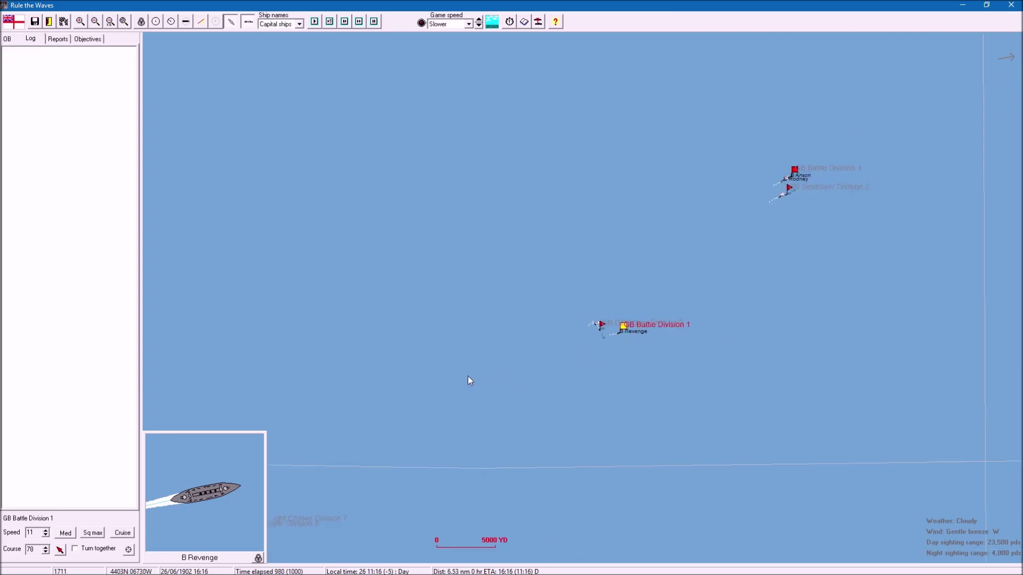
{"action": "scroll", "coordinate": [468, 376], "scroll_direction": "down", "scroll_amount": 1}
{"action": "scroll", "coordinate": [443, 382], "scroll_direction": "down", "scroll_amount": 1}
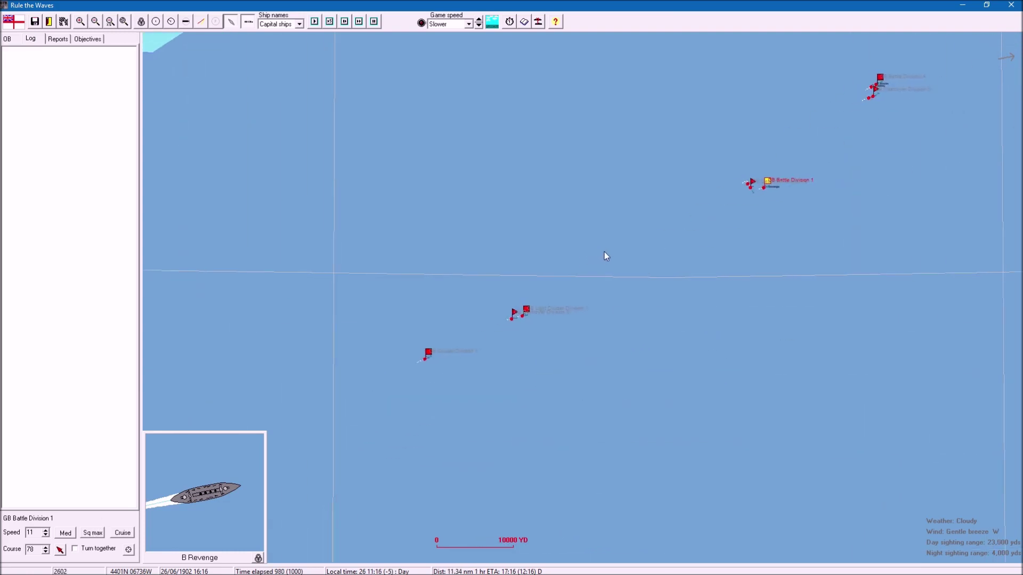
{"action": "left_click", "coordinate": [532, 311]}
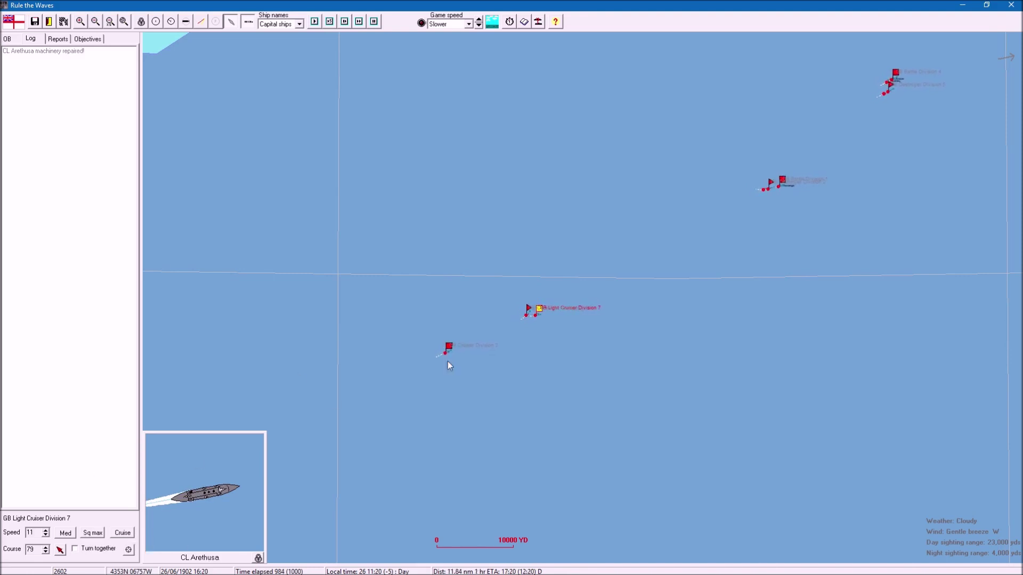
{"action": "left_click_drag", "start_coordinate": [690, 326], "coordinate": [549, 350]}
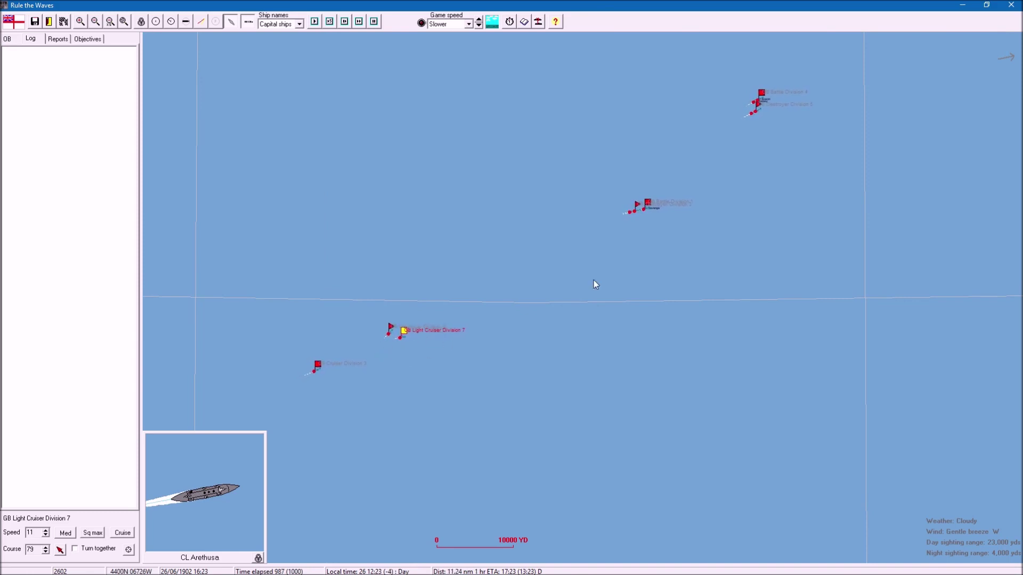
{"action": "scroll", "coordinate": [778, 243], "scroll_direction": "down", "scroll_amount": 1}
{"action": "scroll", "coordinate": [833, 195], "scroll_direction": "down", "scroll_amount": 1}
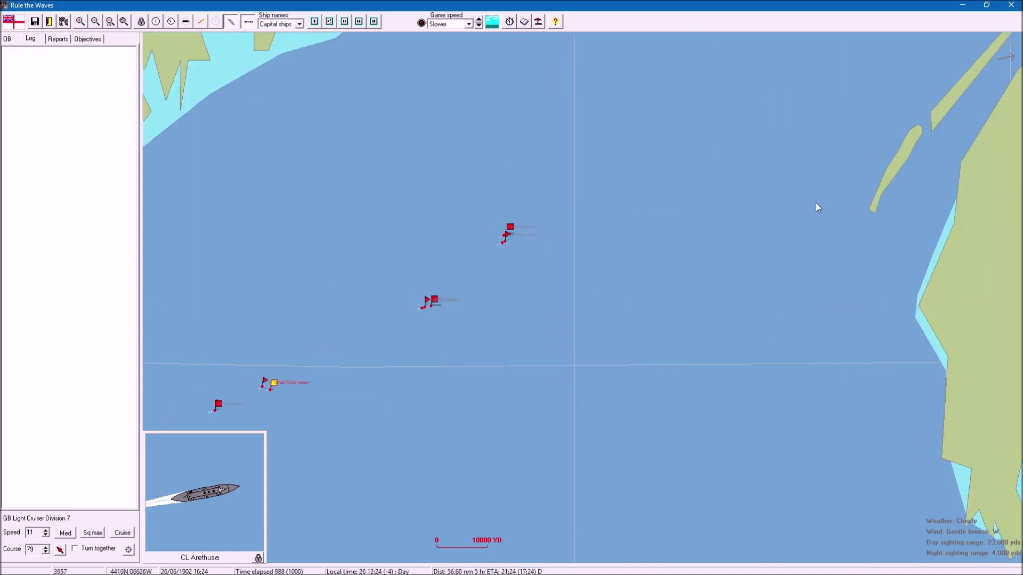
{"action": "scroll", "coordinate": [815, 203], "scroll_direction": "down", "scroll_amount": 2}
{"action": "scroll", "coordinate": [720, 212], "scroll_direction": "down", "scroll_amount": 1}
{"action": "scroll", "coordinate": [690, 220], "scroll_direction": "down", "scroll_amount": 1}
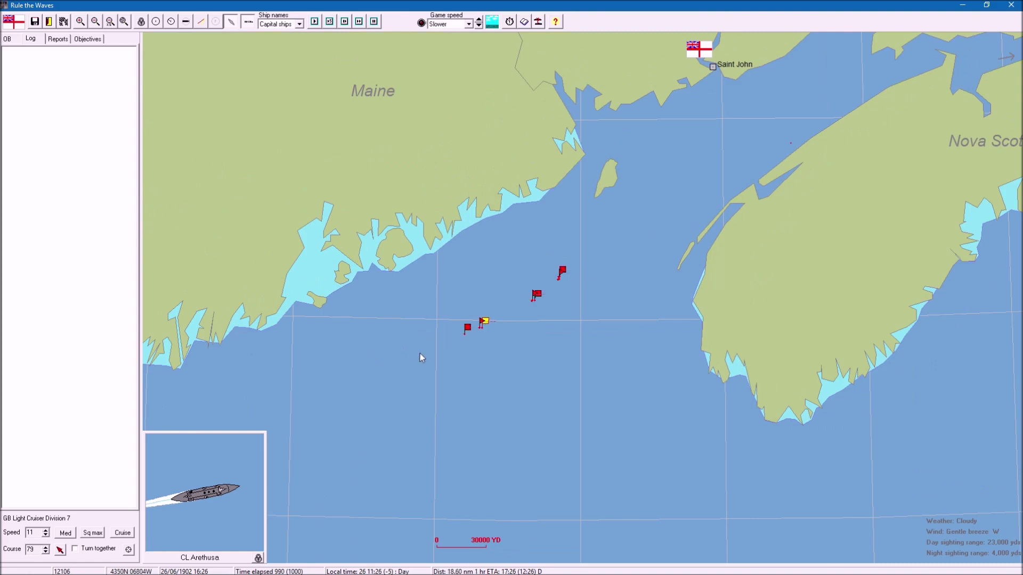
{"action": "scroll", "coordinate": [411, 355], "scroll_direction": "up", "scroll_amount": 1}
{"action": "scroll", "coordinate": [411, 355], "scroll_direction": "up", "scroll_amount": 1}
{"action": "scroll", "coordinate": [447, 304], "scroll_direction": "up", "scroll_amount": 1}
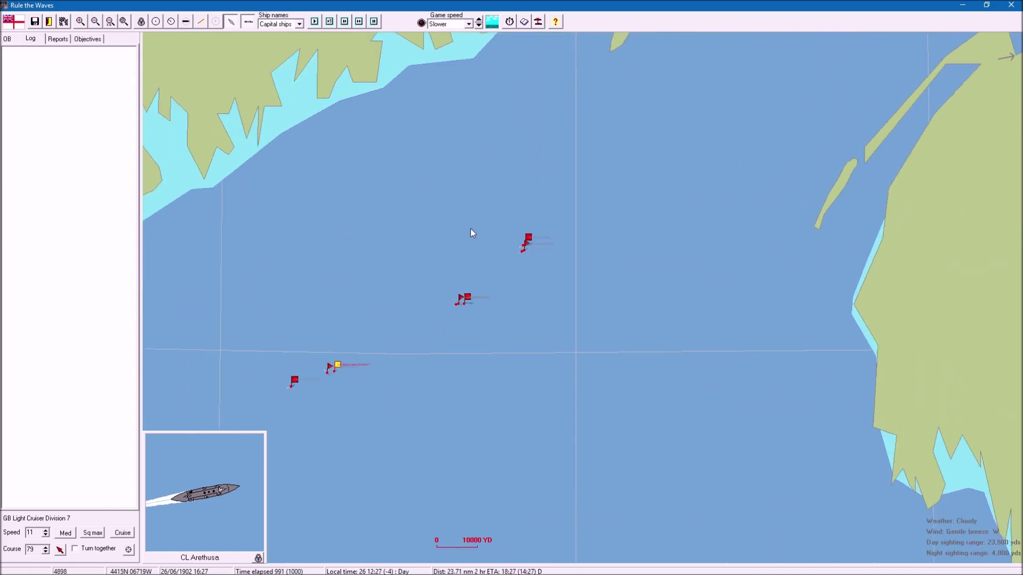
{"action": "left_click", "coordinate": [738, 134]}
{"action": "left_click", "coordinate": [663, 268]}
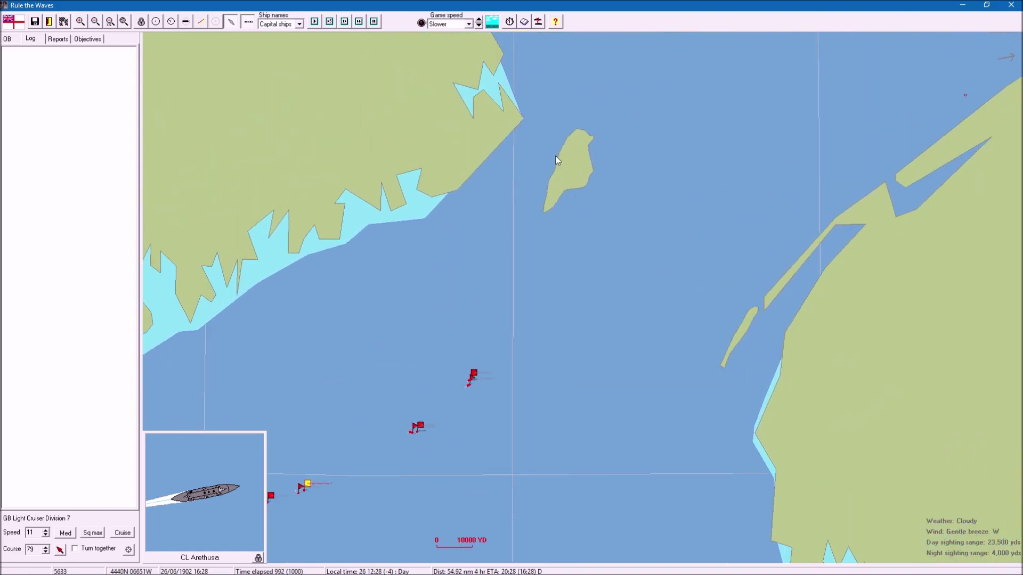
Step: Raise the game speed to Normal, then Fast, until the scenario ends at 1011 minutes
{"action": "left_click", "coordinate": [467, 24]}
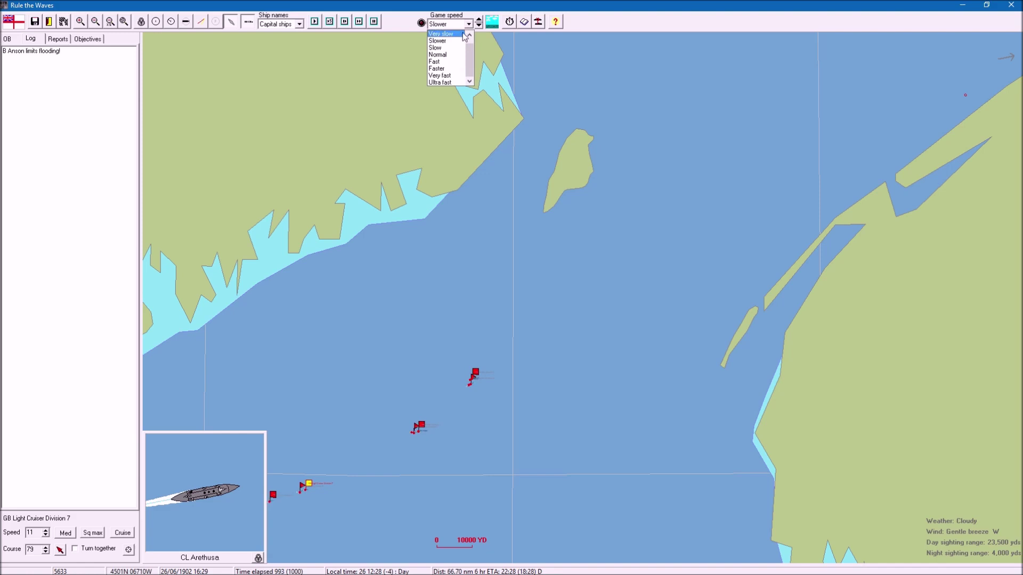
{"action": "left_click", "coordinate": [445, 55]}
{"action": "left_click", "coordinate": [457, 226]}
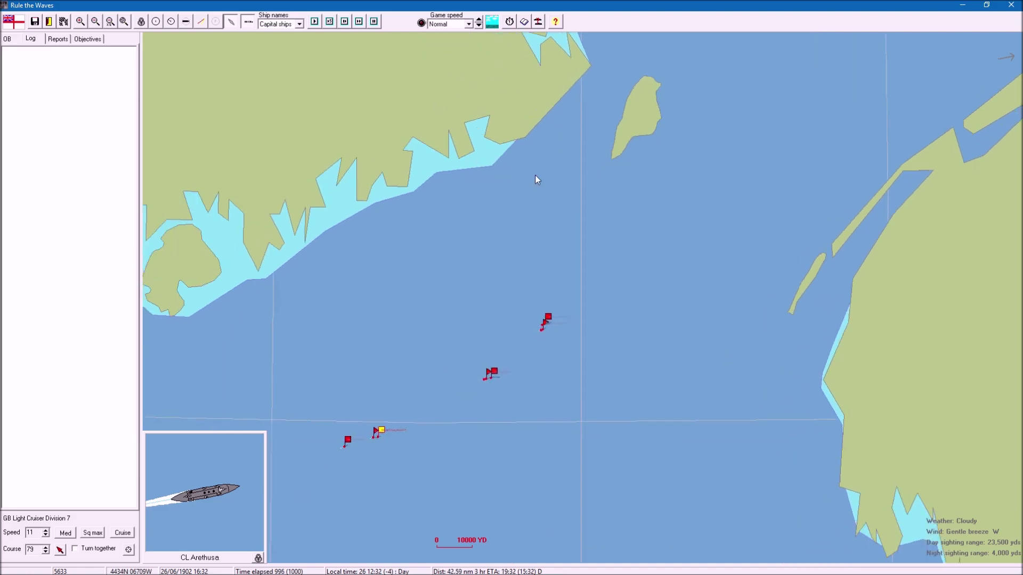
{"action": "left_click", "coordinate": [467, 26]}
{"action": "left_click", "coordinate": [452, 64]}
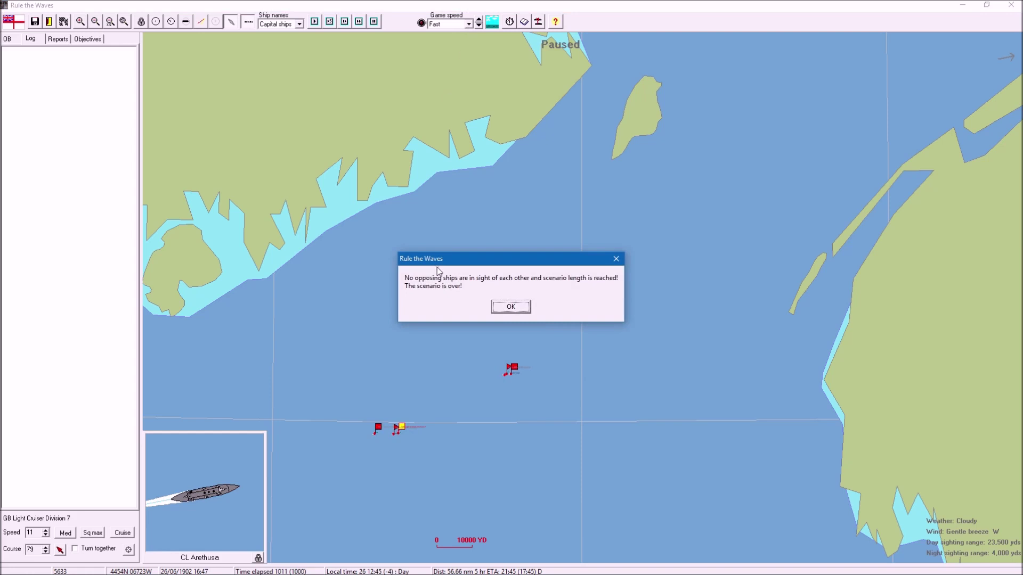
Step: Dismiss the end notice and close the results showing USA winning 40,985 to 17,551
{"action": "left_click", "coordinate": [525, 309]}
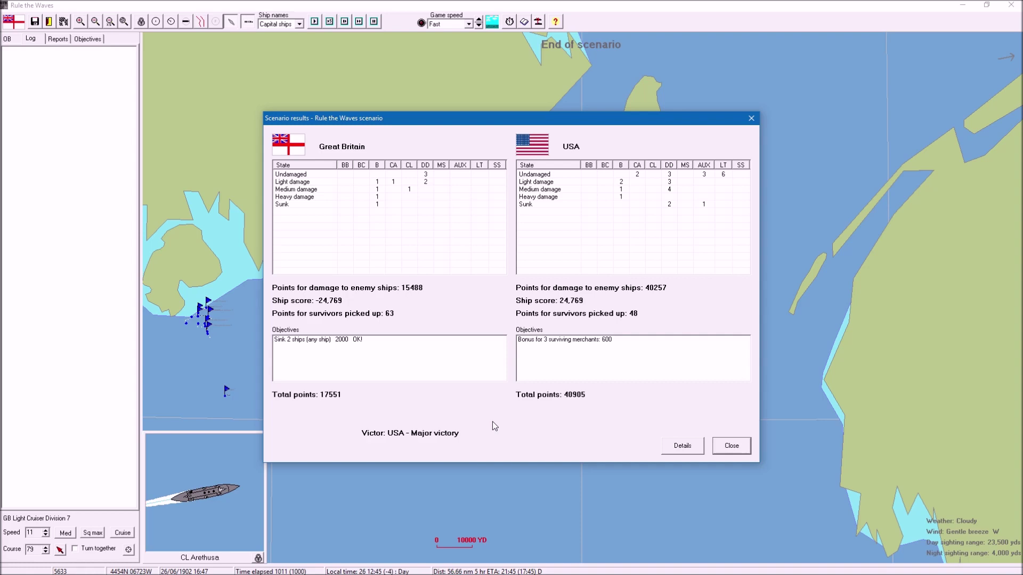
{"action": "left_click", "coordinate": [731, 445]}
{"action": "scroll", "coordinate": [573, 349], "scroll_direction": "down", "scroll_amount": 3}
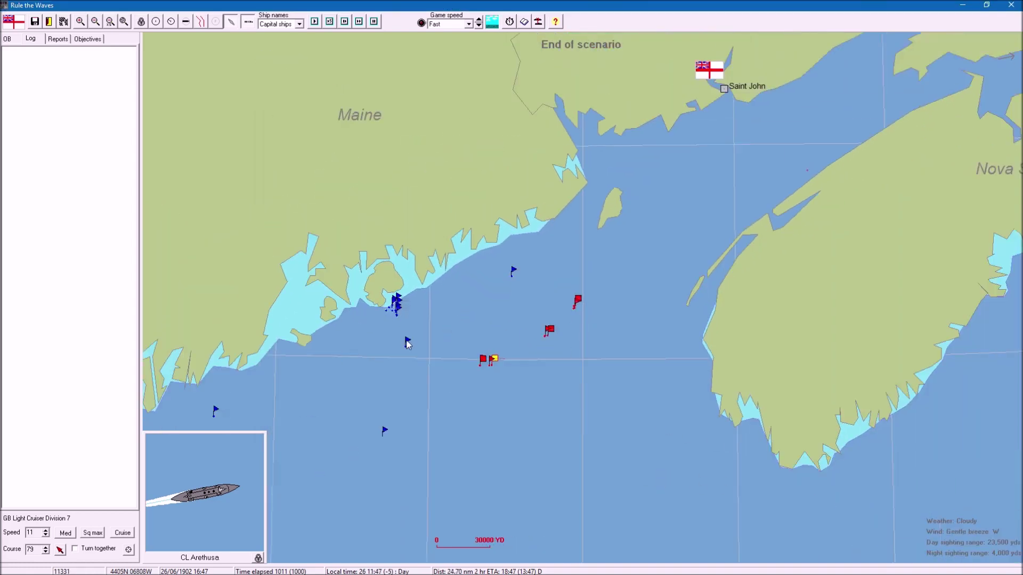
{"action": "scroll", "coordinate": [446, 305], "scroll_direction": "down", "scroll_amount": 2}
{"action": "left_click", "coordinate": [520, 292]}
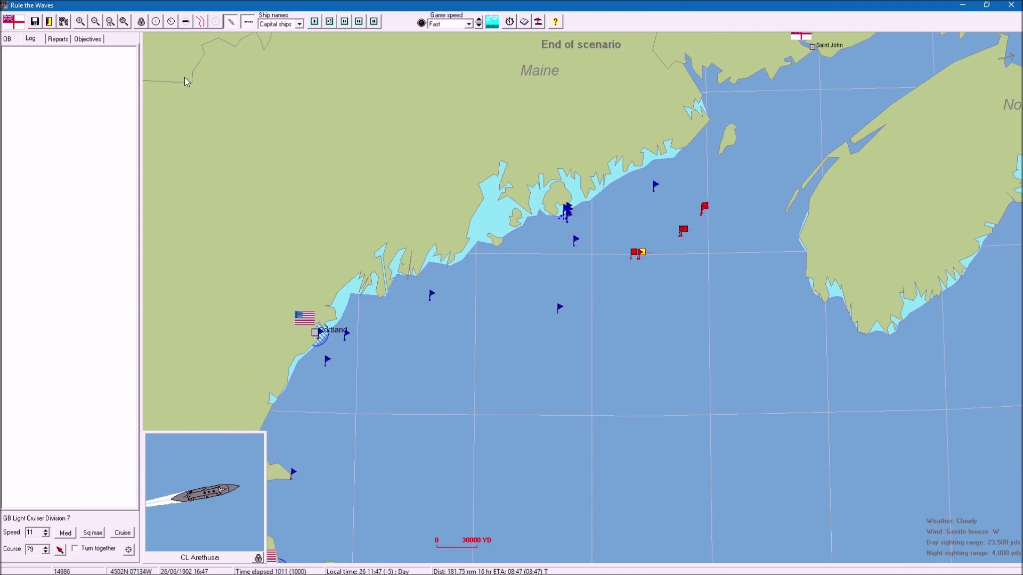
{"action": "left_click", "coordinate": [204, 23]}
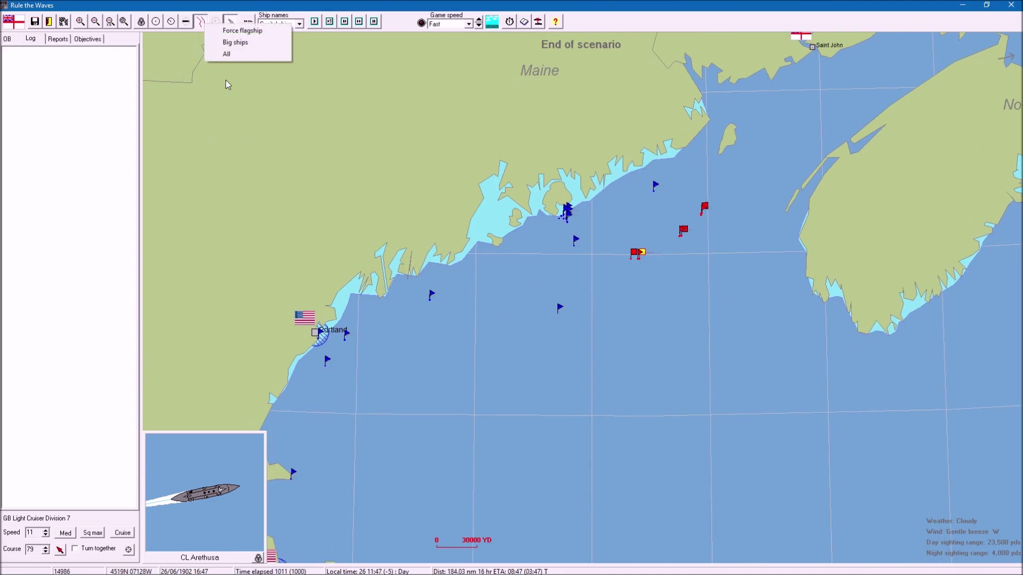
{"action": "left_click", "coordinate": [226, 53]}
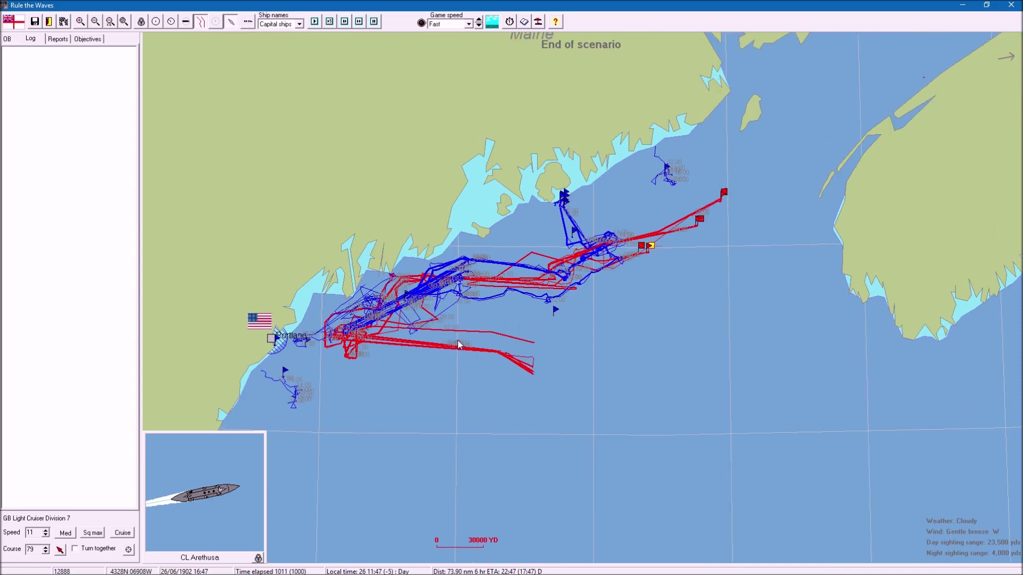
{"action": "scroll", "coordinate": [458, 340], "scroll_direction": "up", "scroll_amount": 2}
{"action": "left_click_drag", "start_coordinate": [376, 337], "coordinate": [601, 348]}
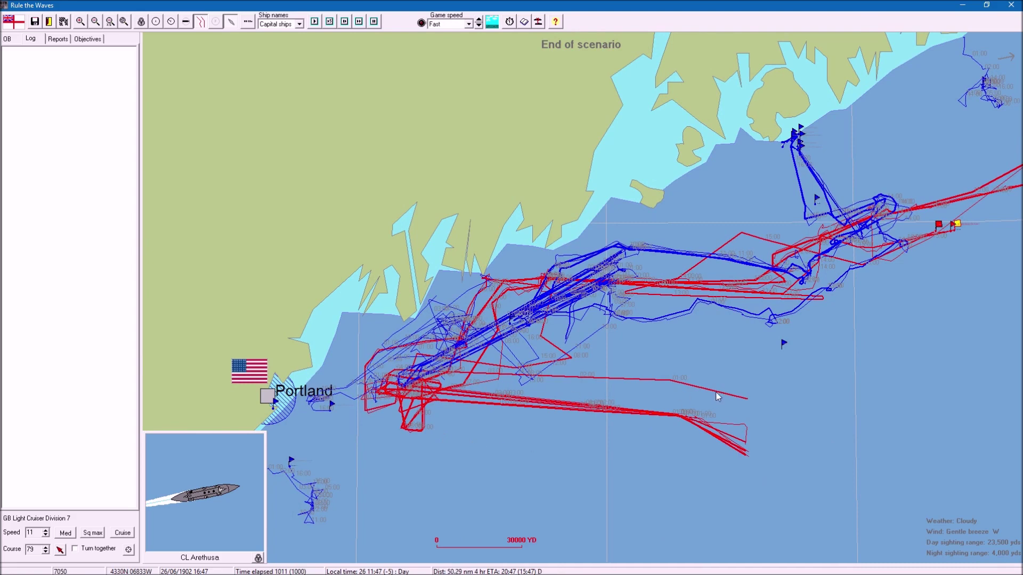
{"action": "scroll", "coordinate": [479, 363], "scroll_direction": "up", "scroll_amount": 2}
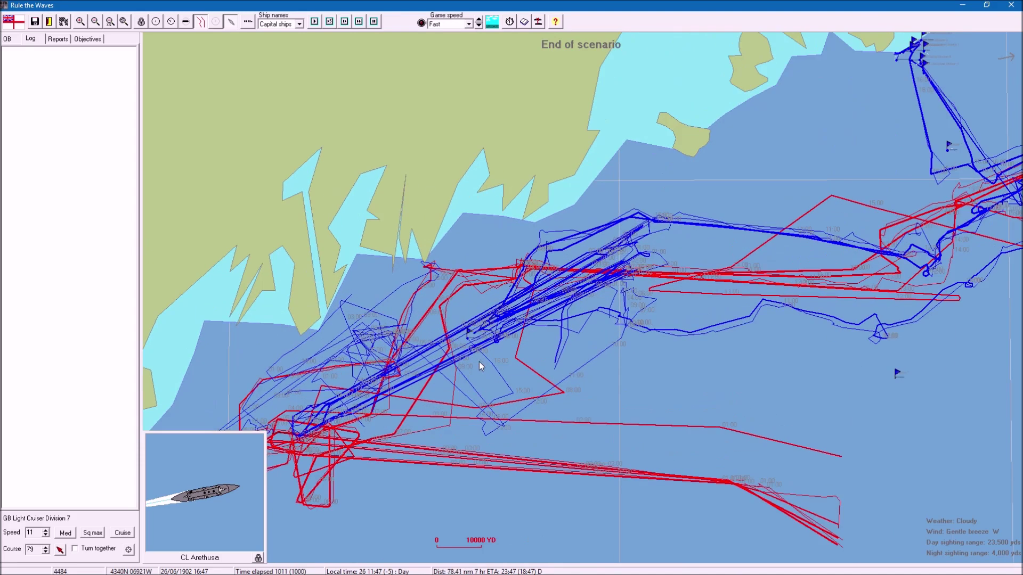
{"action": "scroll", "coordinate": [479, 362], "scroll_direction": "down", "scroll_amount": 2}
{"action": "scroll", "coordinate": [449, 380], "scroll_direction": "down", "scroll_amount": 2}
{"action": "scroll", "coordinate": [419, 428], "scroll_direction": "up", "scroll_amount": 1}
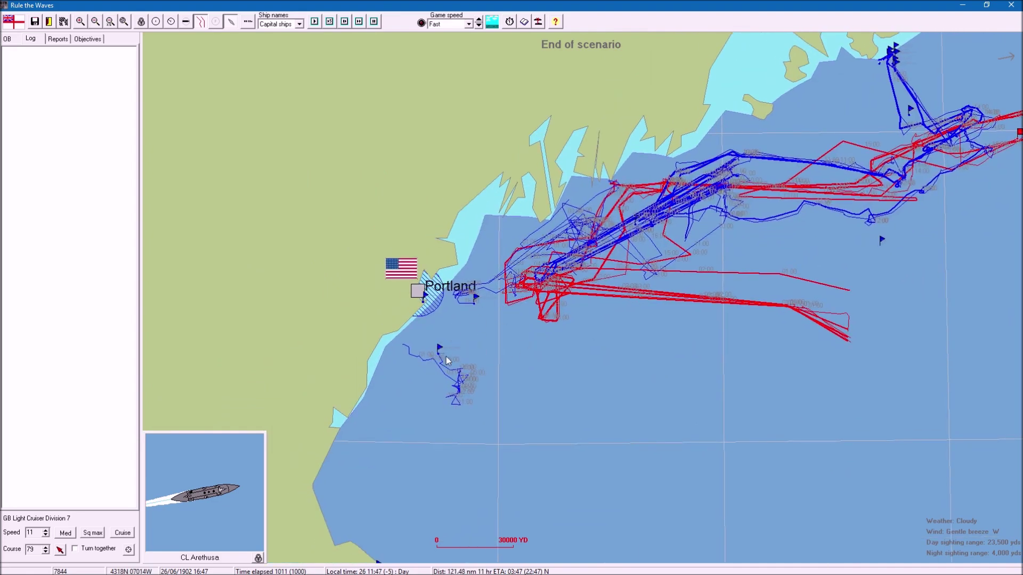
{"action": "left_click_drag", "start_coordinate": [622, 366], "coordinate": [479, 343]}
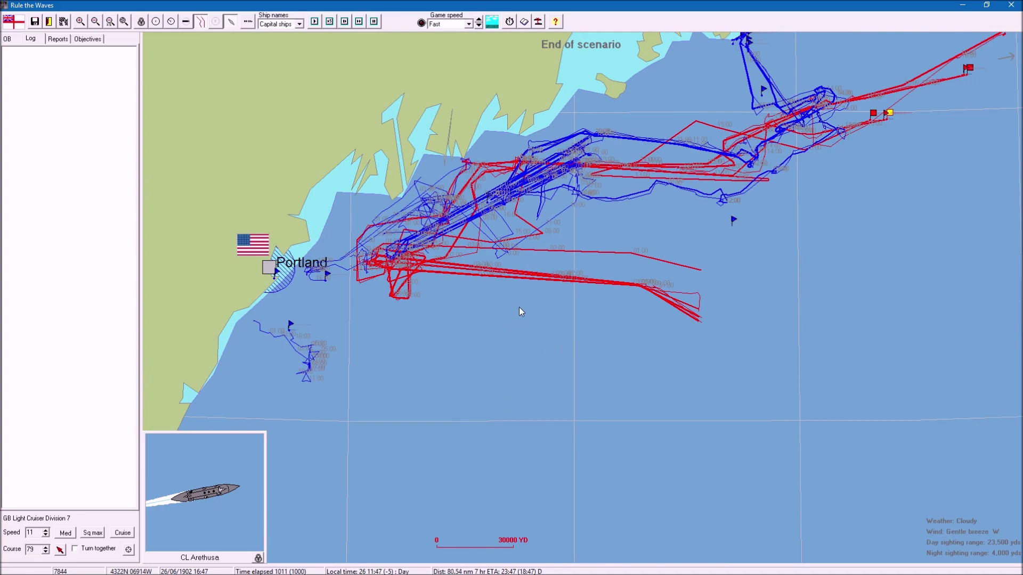
{"action": "scroll", "coordinate": [518, 307], "scroll_direction": "up", "scroll_amount": 2}
{"action": "scroll", "coordinate": [523, 344], "scroll_direction": "up", "scroll_amount": 1}
{"action": "left_click_drag", "start_coordinate": [523, 352], "coordinate": [527, 380]}
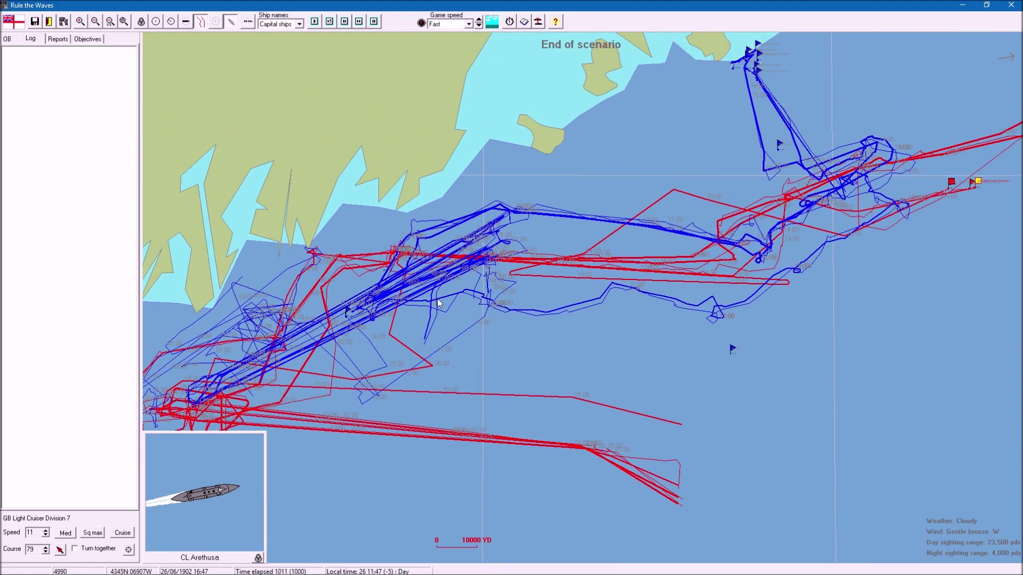
{"action": "scroll", "coordinate": [408, 304], "scroll_direction": "up", "scroll_amount": 1}
{"action": "scroll", "coordinate": [379, 324], "scroll_direction": "down", "scroll_amount": 1}
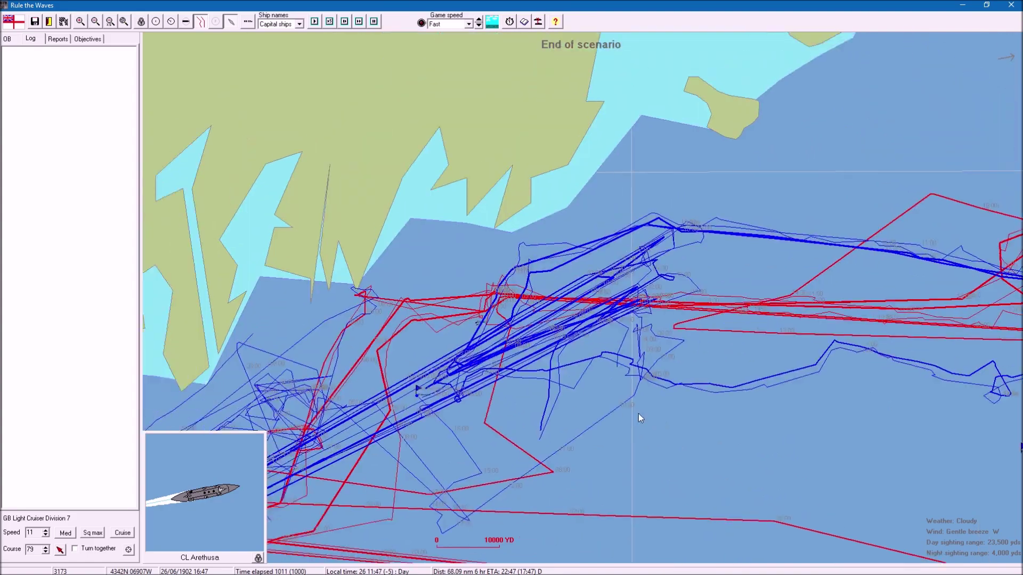
{"action": "scroll", "coordinate": [531, 400], "scroll_direction": "up", "scroll_amount": 1}
{"action": "scroll", "coordinate": [531, 429], "scroll_direction": "up", "scroll_amount": 2}
{"action": "scroll", "coordinate": [629, 468], "scroll_direction": "down", "scroll_amount": 2}
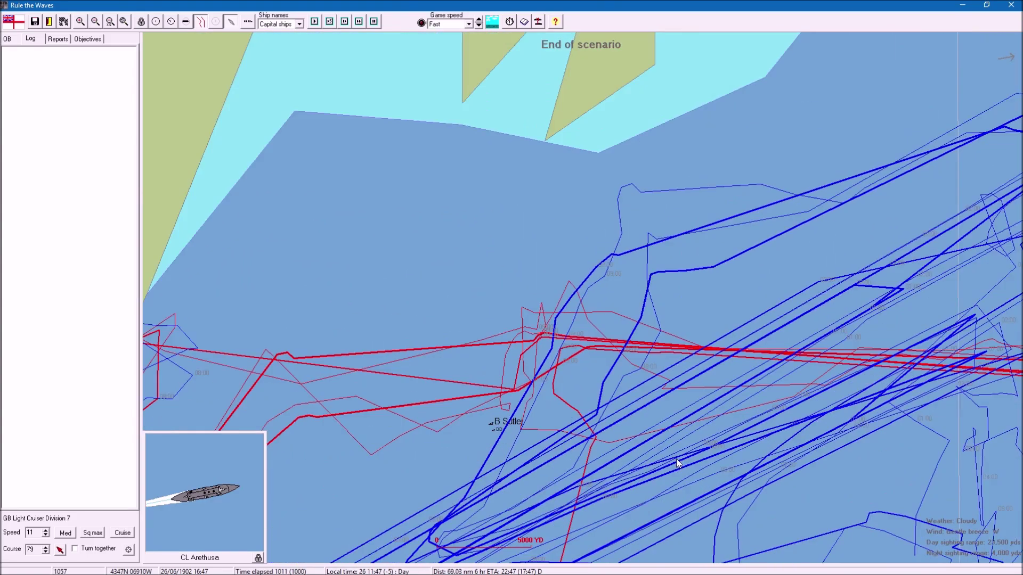
{"action": "scroll", "coordinate": [676, 459], "scroll_direction": "down", "scroll_amount": 2}
{"action": "scroll", "coordinate": [670, 458], "scroll_direction": "down", "scroll_amount": 1}
{"action": "scroll", "coordinate": [670, 457], "scroll_direction": "down", "scroll_amount": 1}
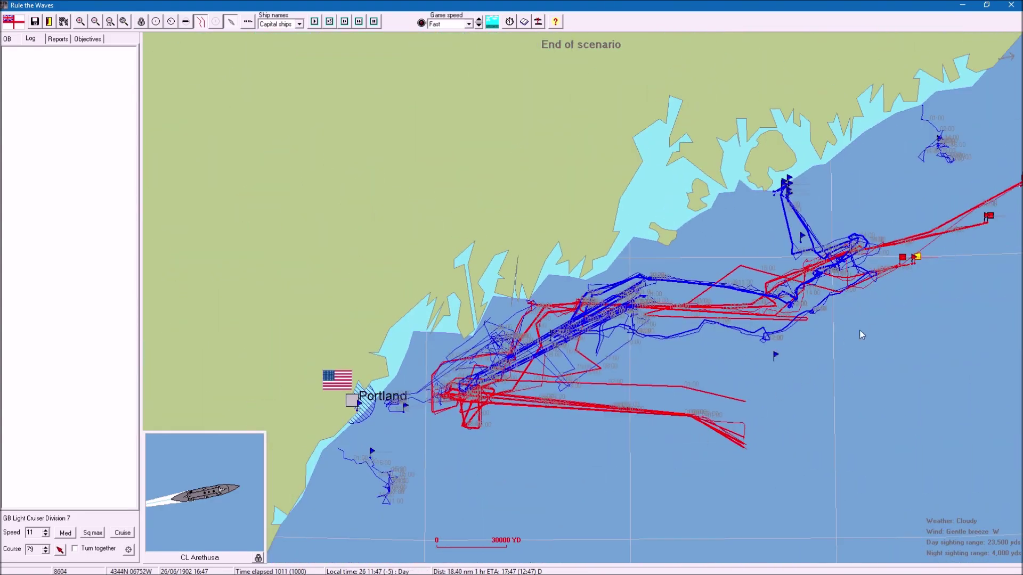
{"action": "left_click_drag", "start_coordinate": [859, 330], "coordinate": [526, 381]}
{"action": "scroll", "coordinate": [517, 369], "scroll_direction": "down", "scroll_amount": 1}
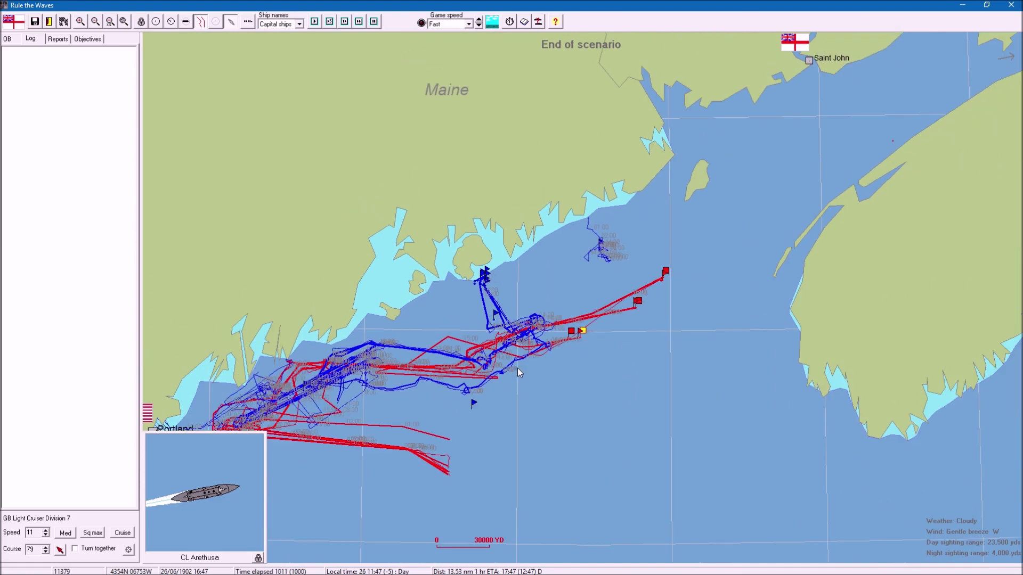
{"action": "scroll", "coordinate": [512, 349], "scroll_direction": "up", "scroll_amount": 1}
{"action": "scroll", "coordinate": [508, 376], "scroll_direction": "up", "scroll_amount": 2}
{"action": "scroll", "coordinate": [503, 384], "scroll_direction": "up", "scroll_amount": 1}
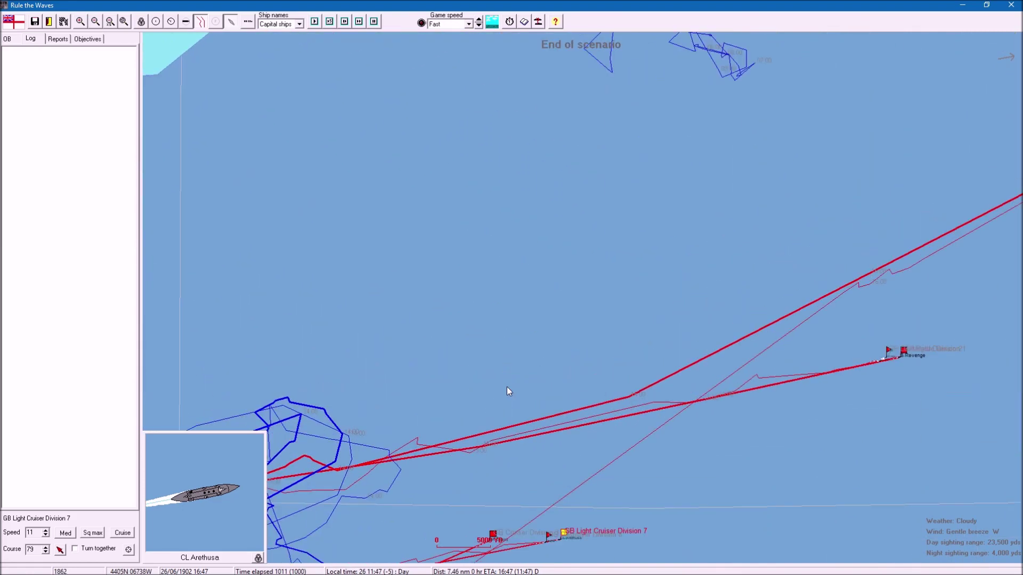
{"action": "scroll", "coordinate": [507, 387], "scroll_direction": "down", "scroll_amount": 1}
{"action": "scroll", "coordinate": [507, 388], "scroll_direction": "down", "scroll_amount": 1}
{"action": "scroll", "coordinate": [508, 387], "scroll_direction": "down", "scroll_amount": 1}
{"action": "scroll", "coordinate": [508, 387], "scroll_direction": "down", "scroll_amount": 1}
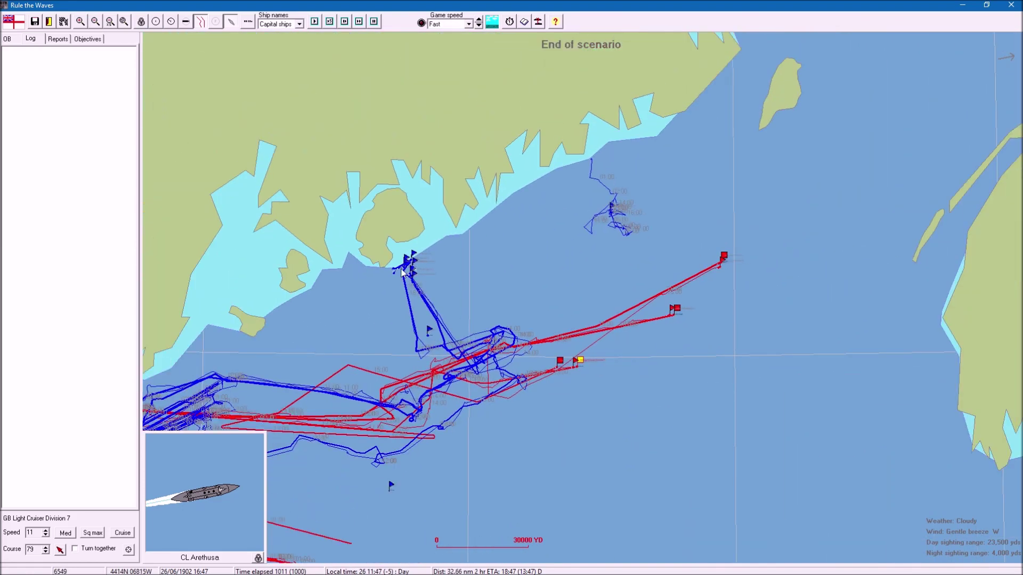
{"action": "scroll", "coordinate": [403, 274], "scroll_direction": "up", "scroll_amount": 1}
{"action": "scroll", "coordinate": [351, 272], "scroll_direction": "up", "scroll_amount": 1}
{"action": "scroll", "coordinate": [350, 272], "scroll_direction": "down", "scroll_amount": 1}
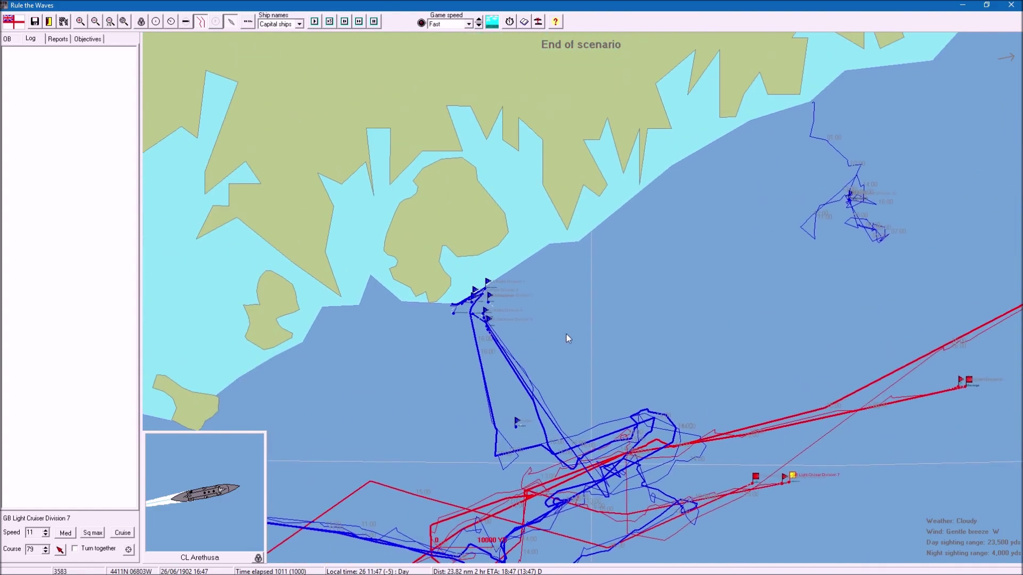
{"action": "scroll", "coordinate": [477, 318], "scroll_direction": "up", "scroll_amount": 2}
{"action": "scroll", "coordinate": [476, 319], "scroll_direction": "up", "scroll_amount": 1}
{"action": "scroll", "coordinate": [472, 324], "scroll_direction": "down", "scroll_amount": 1}
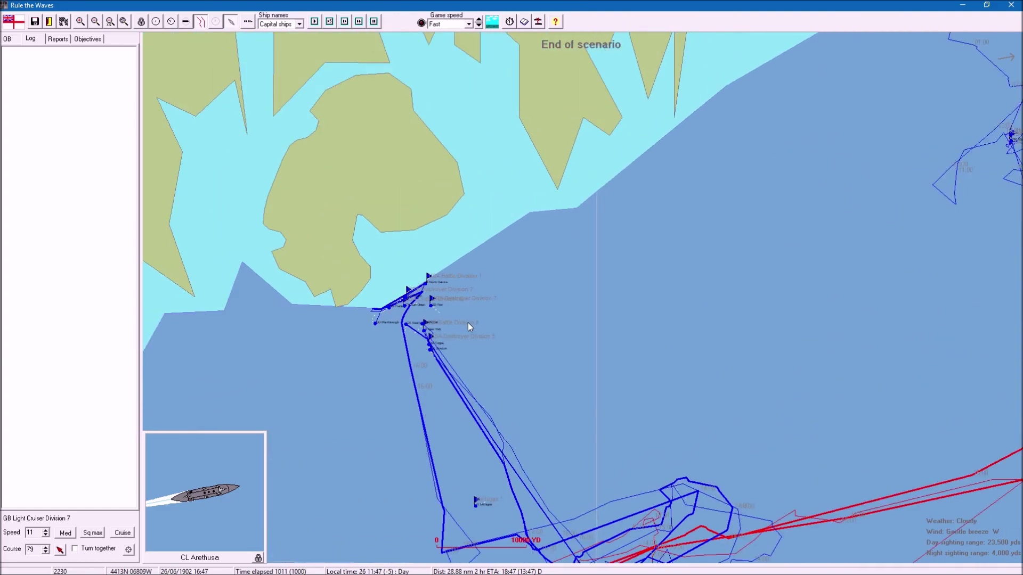
{"action": "scroll", "coordinate": [467, 321], "scroll_direction": "down", "scroll_amount": 1}
{"action": "scroll", "coordinate": [465, 326], "scroll_direction": "down", "scroll_amount": 1}
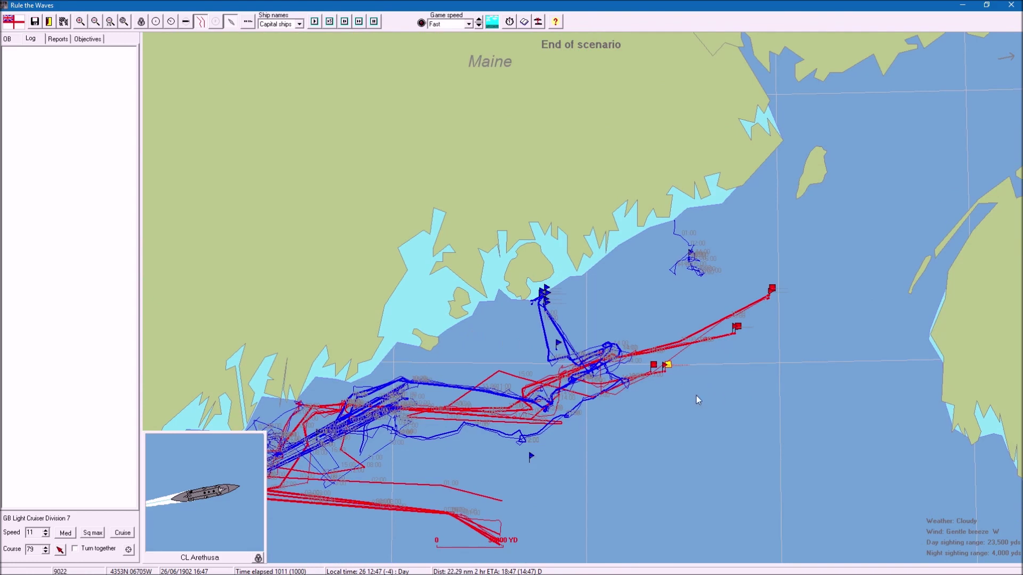
{"action": "left_click_drag", "start_coordinate": [696, 395], "coordinate": [423, 186]}
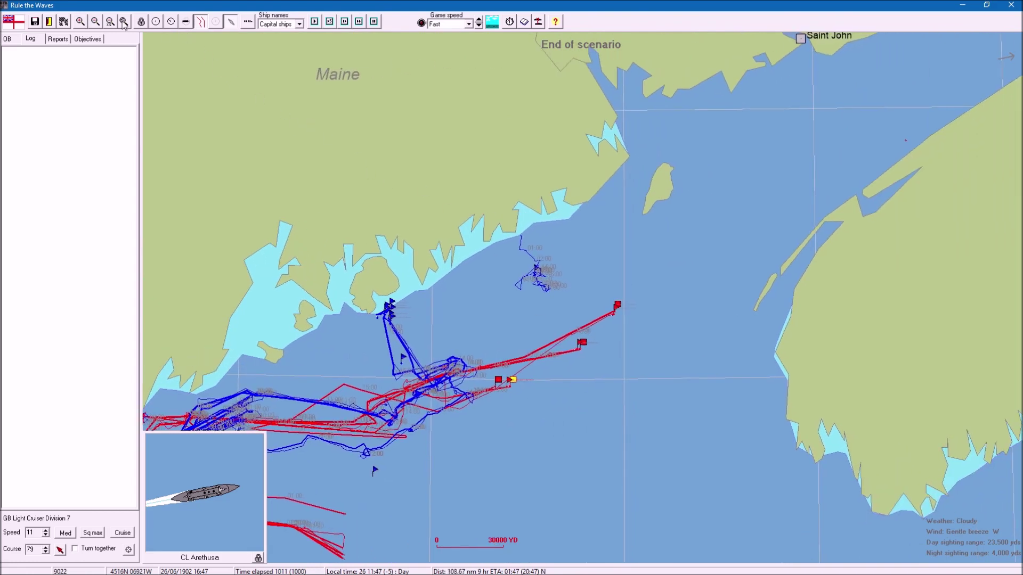
Step: Leave the finished battle and designate it the decisive Battle of Maine
{"action": "left_click", "coordinate": [49, 21]}
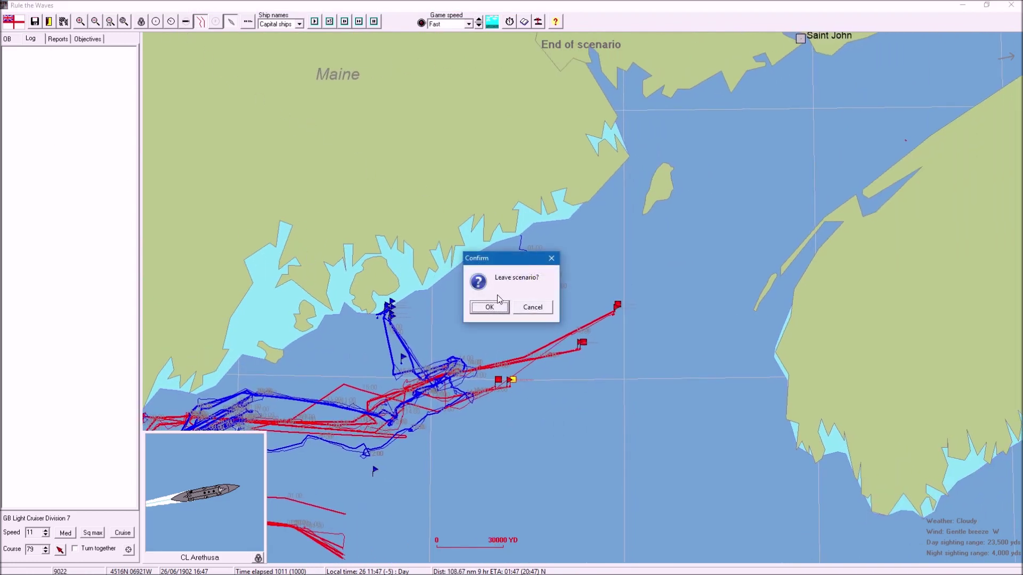
{"action": "left_click", "coordinate": [489, 307]}
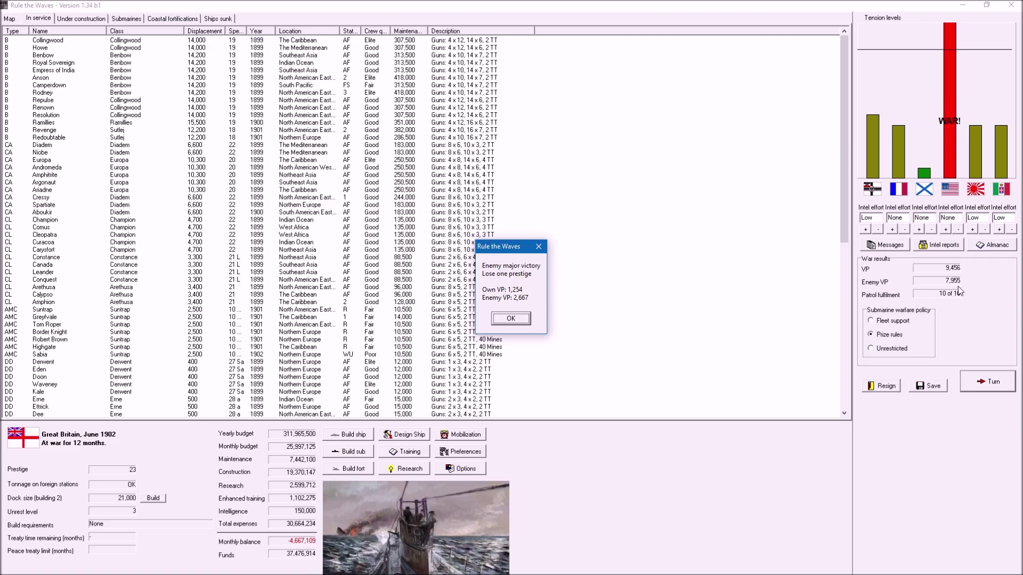
{"action": "left_click", "coordinate": [510, 320]}
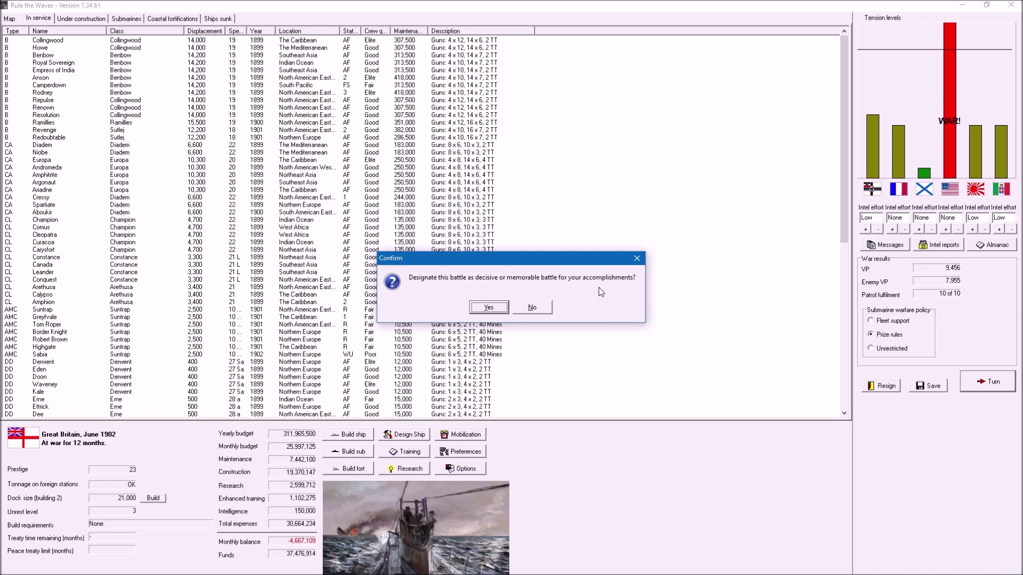
{"action": "left_click", "coordinate": [489, 308]}
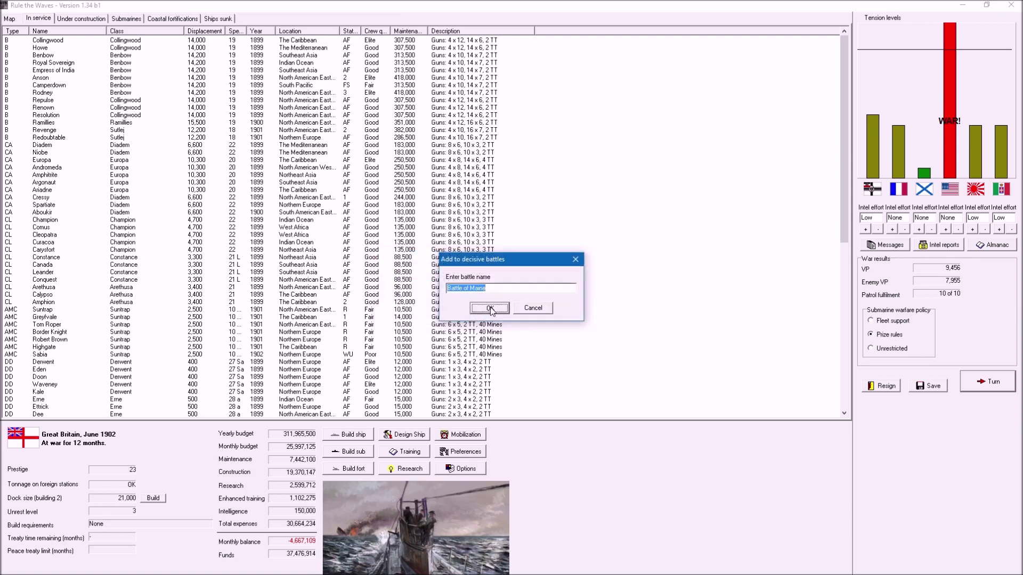
{"action": "left_click", "coordinate": [489, 308]}
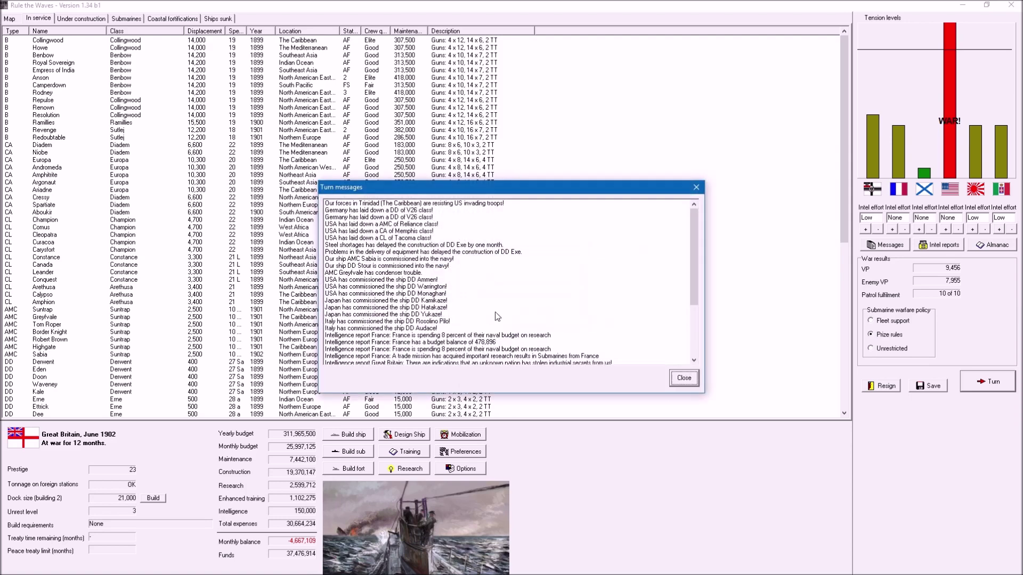
Step: Close the turn messages, check the Submarines and Under construction lists, then begin a submarine order
{"action": "left_click", "coordinate": [683, 379]}
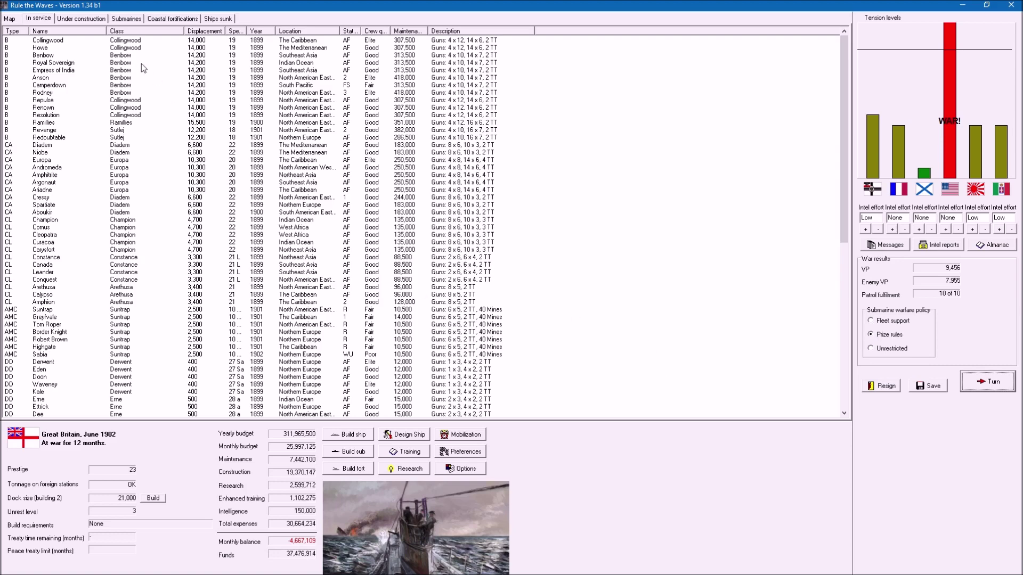
{"action": "left_click", "coordinate": [127, 19]}
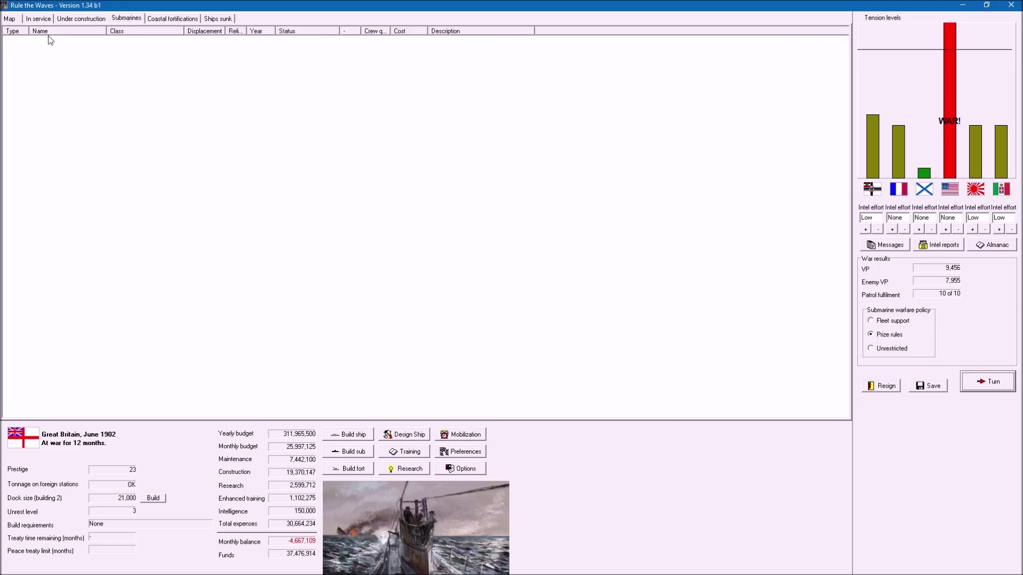
{"action": "left_click", "coordinate": [81, 18]}
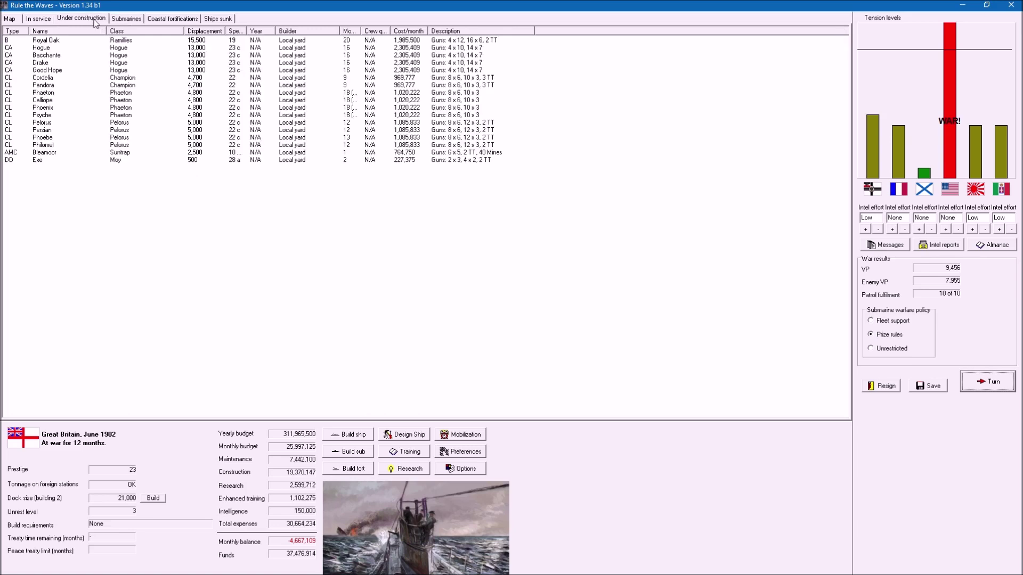
{"action": "left_click", "coordinate": [127, 18]}
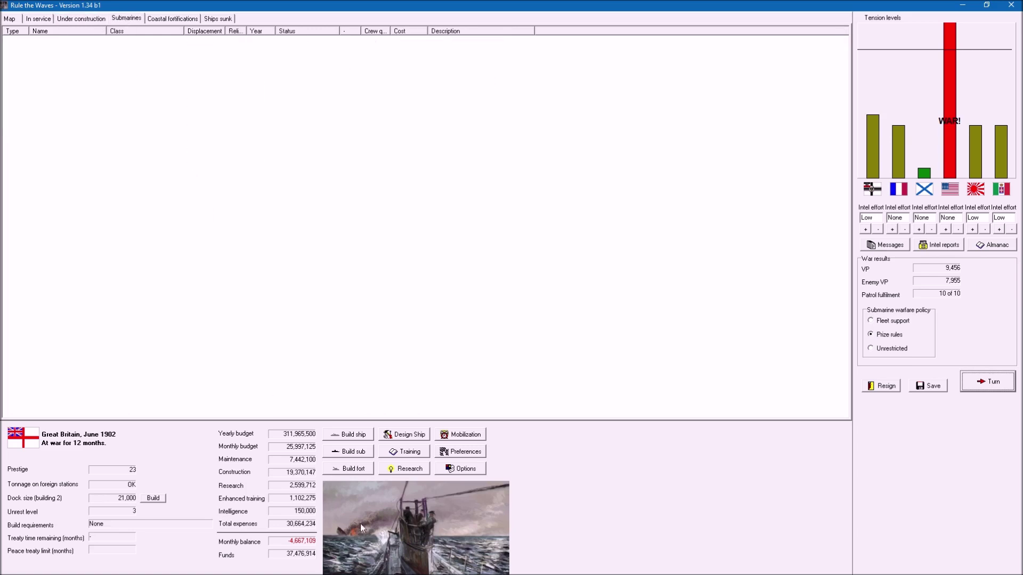
{"action": "left_click", "coordinate": [346, 454]}
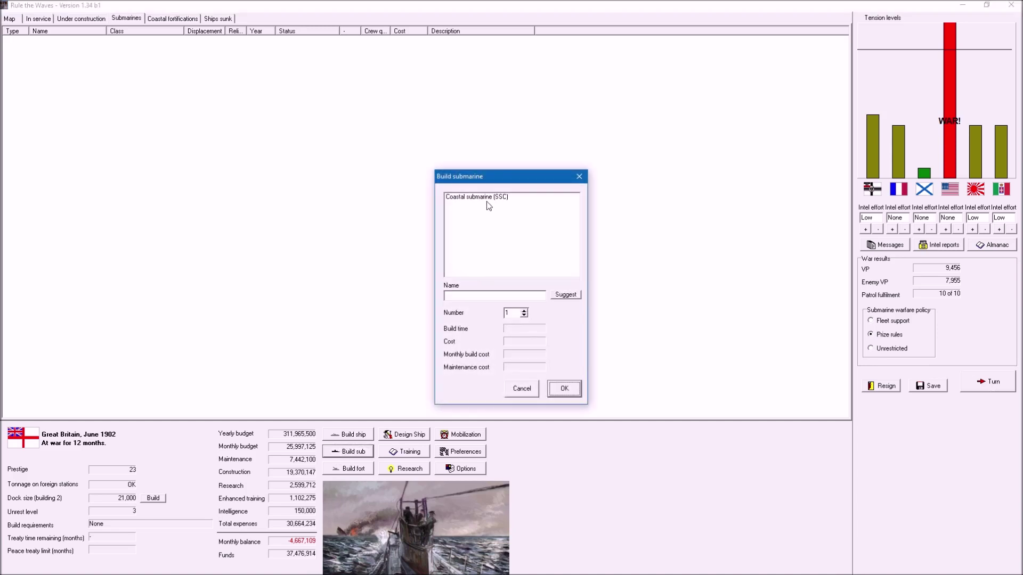
Step: Order four Coastal submarines (SSC) under the suggested names E-1 to E-4
{"action": "left_click", "coordinate": [486, 199]}
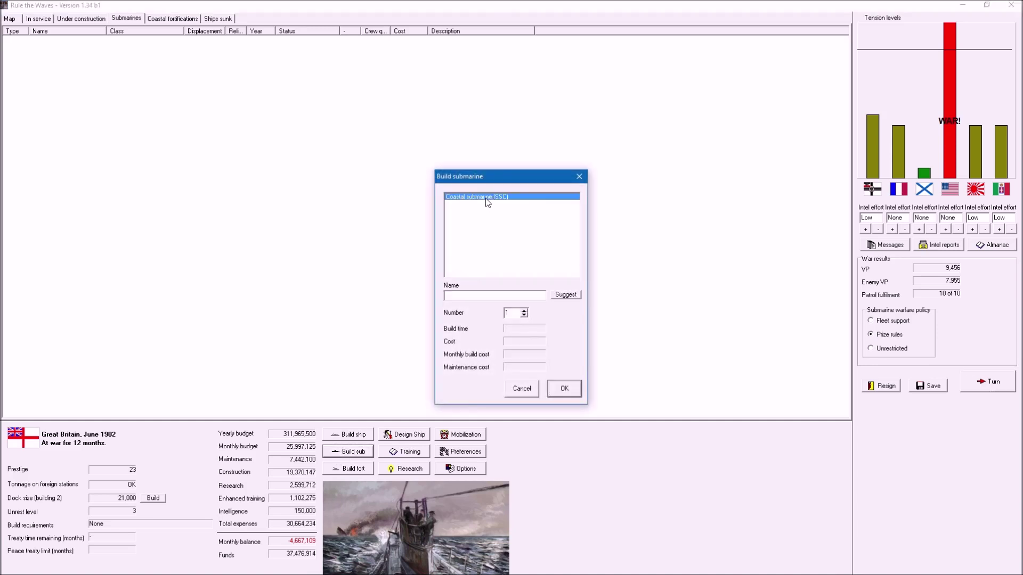
{"action": "left_click", "coordinate": [566, 295]}
{"action": "left_click", "coordinate": [524, 311]}
{"action": "left_click", "coordinate": [564, 389]}
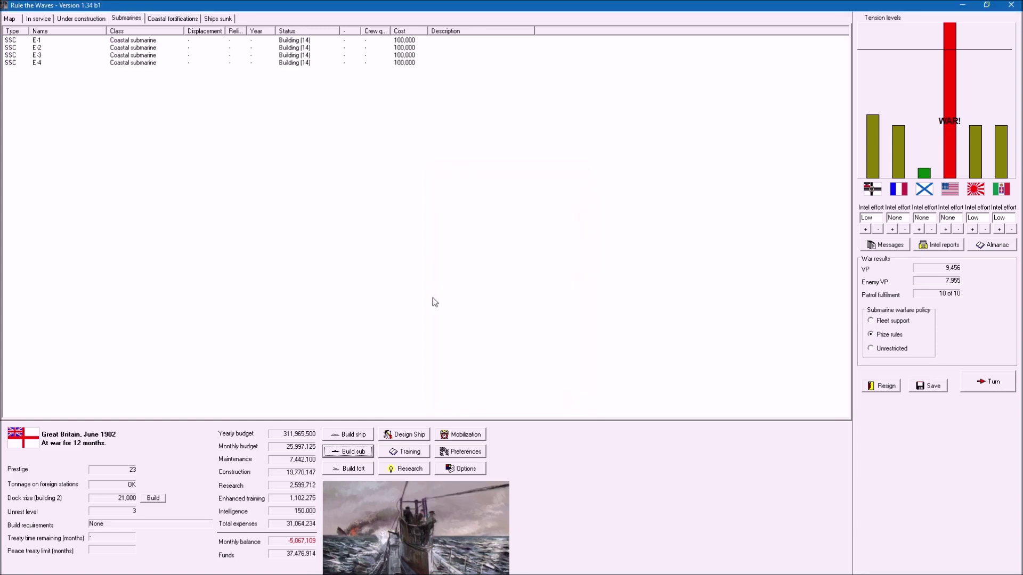